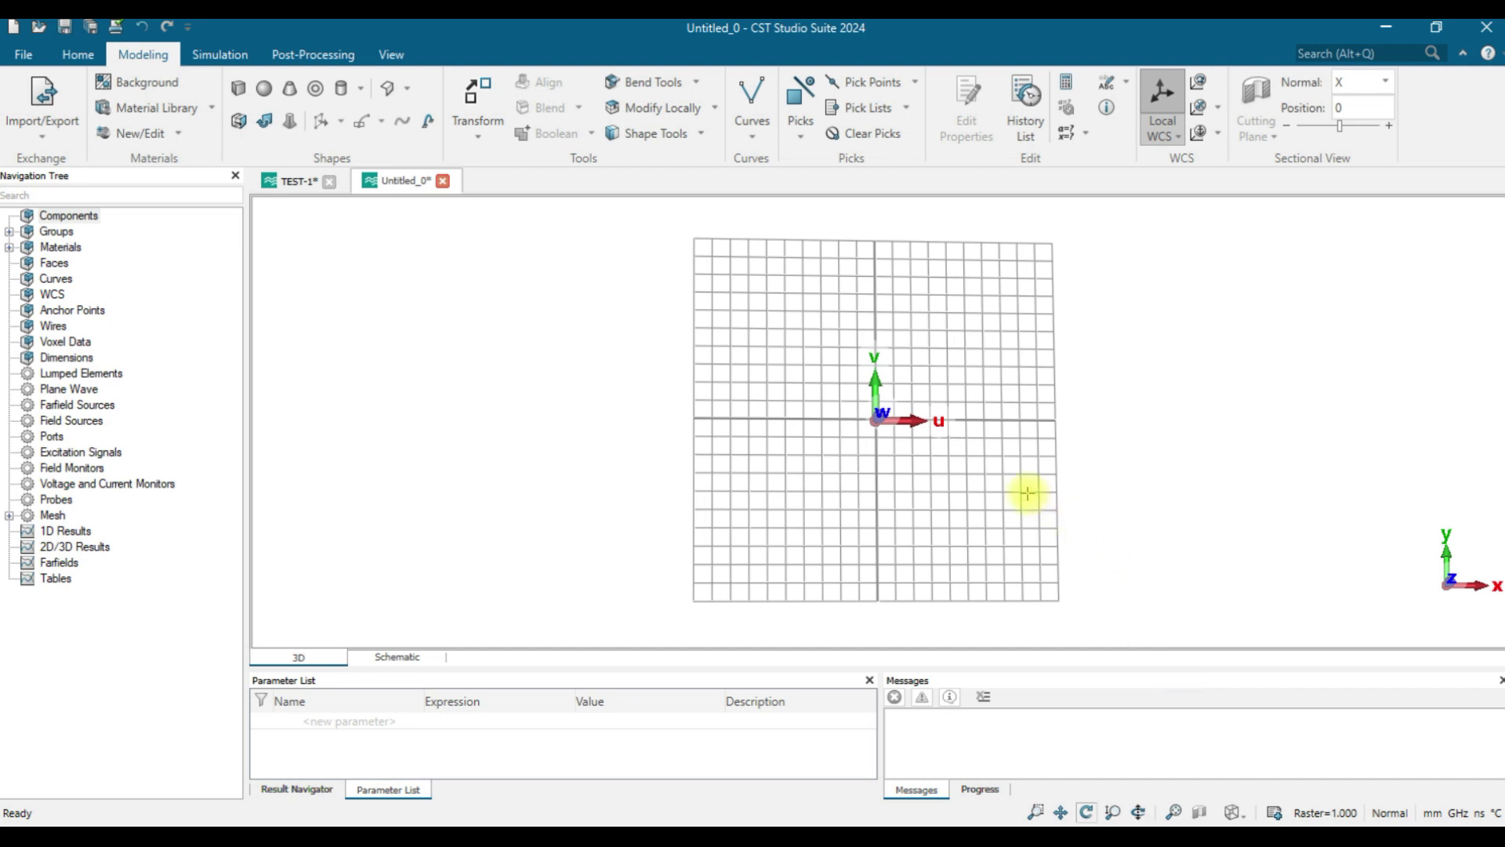
Step: Sketch a brick around the working plane's origin, about 12 by 11 mm and 3 mm high
left_click_drag(978, 436, 954, 356)
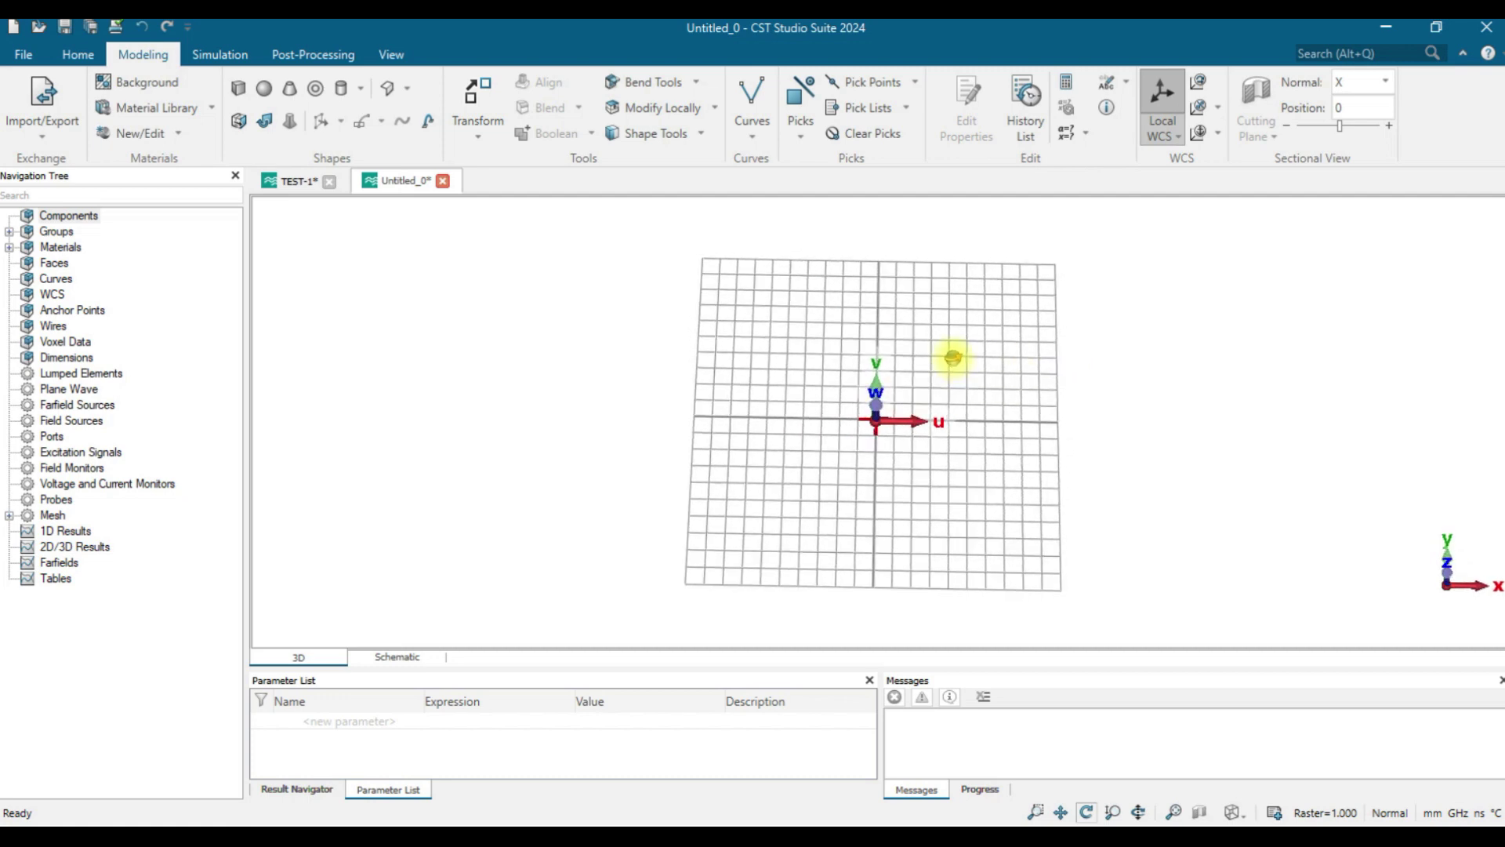
left_click_drag(947, 417, 952, 362)
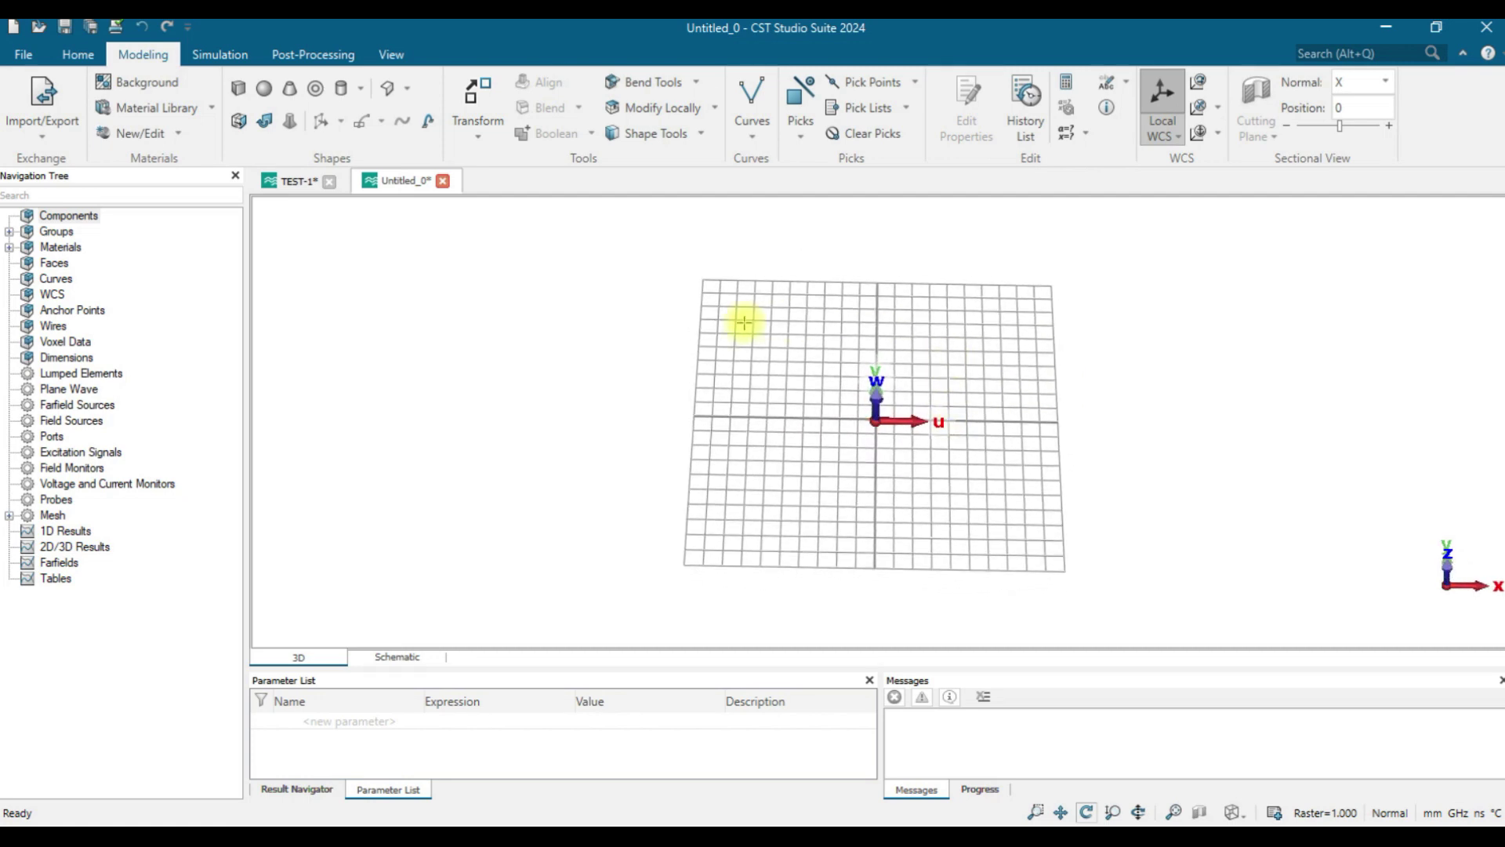
left_click(239, 90)
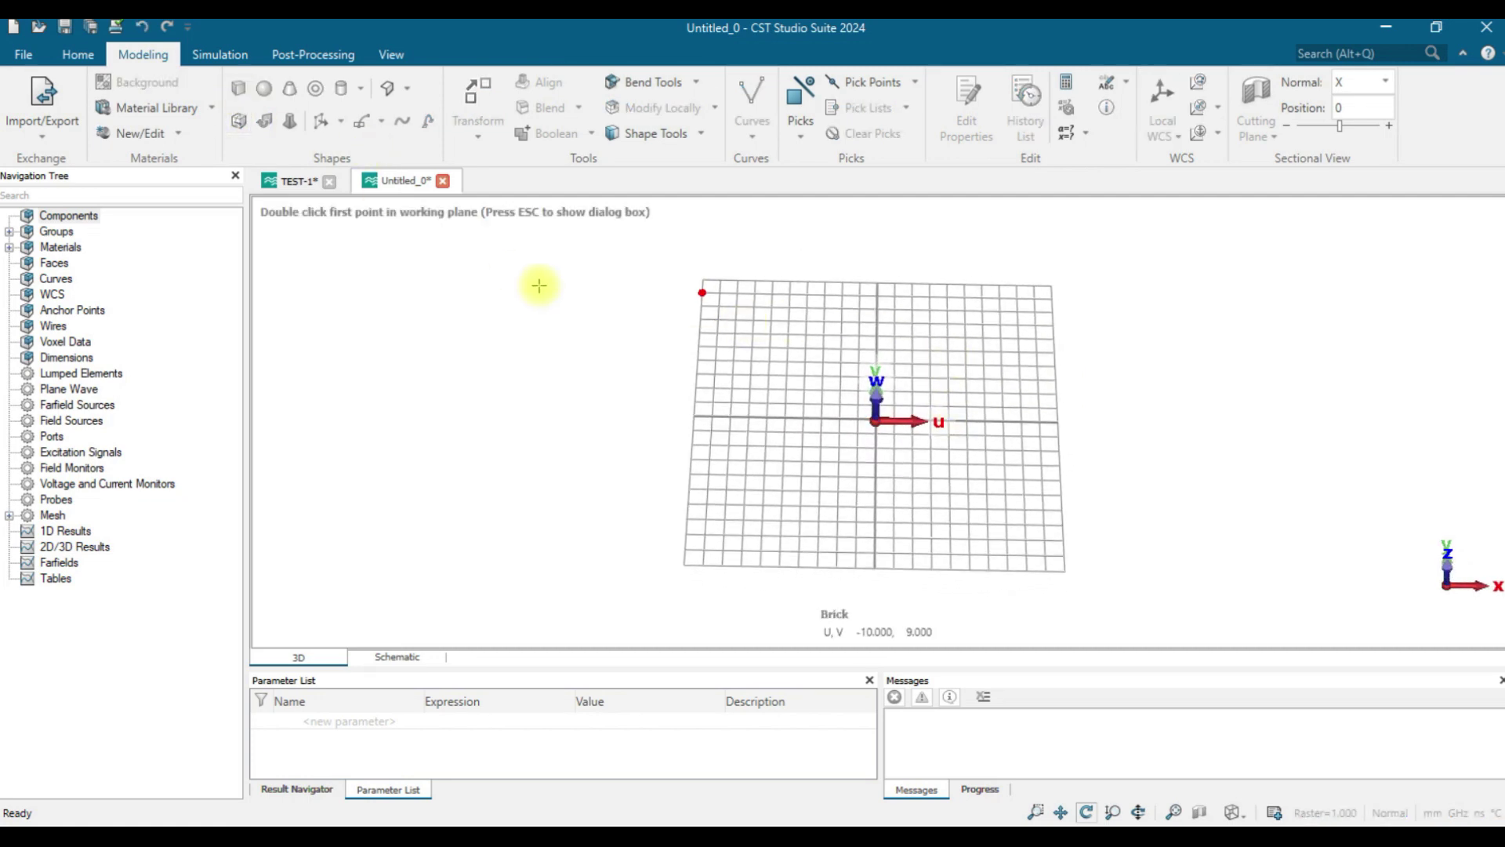
double_click(751, 345)
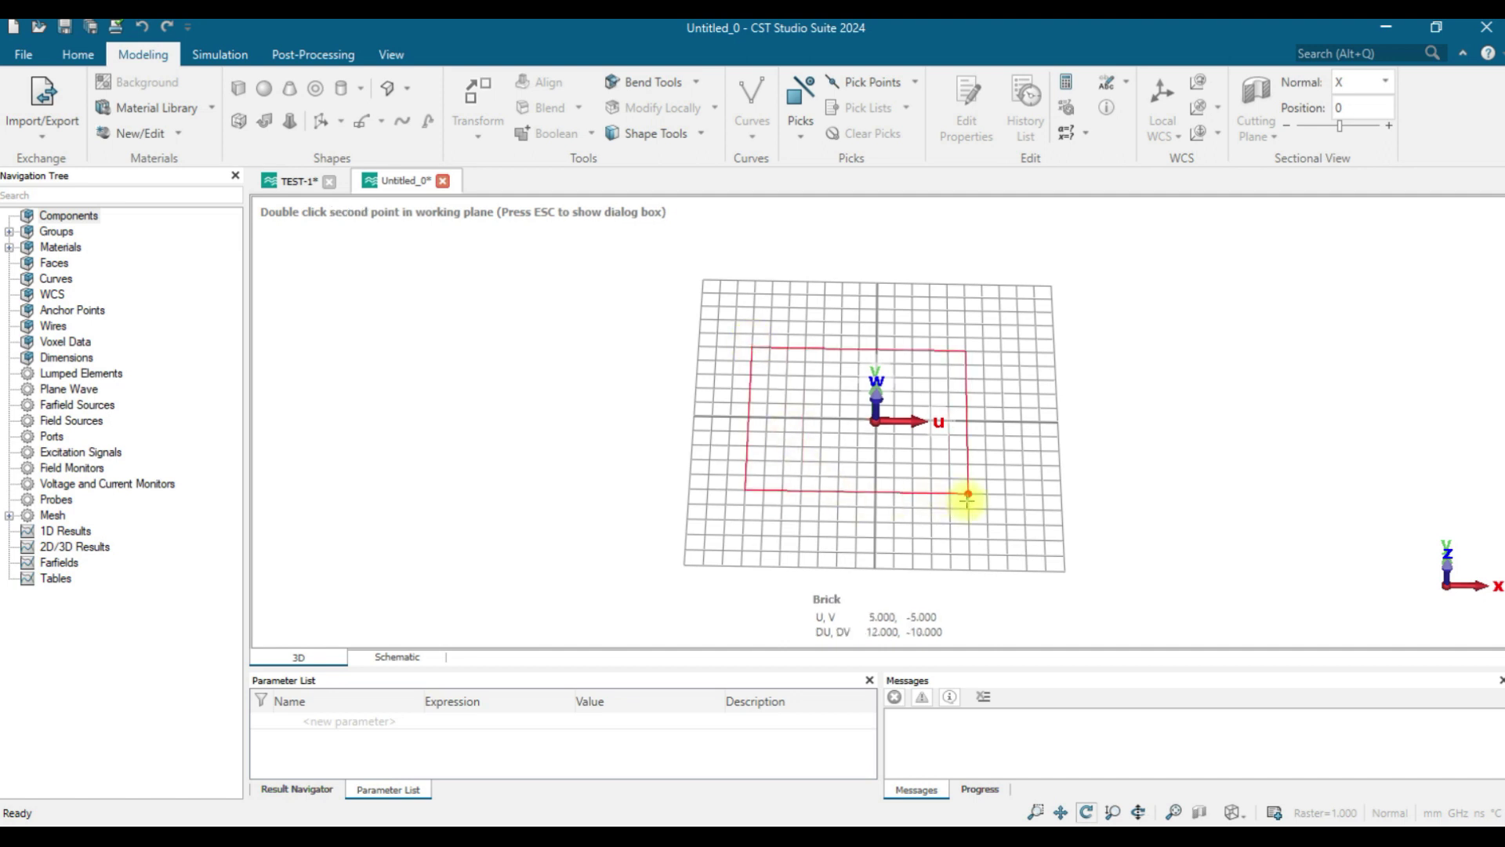
double_click(964, 497)
double_click(963, 476)
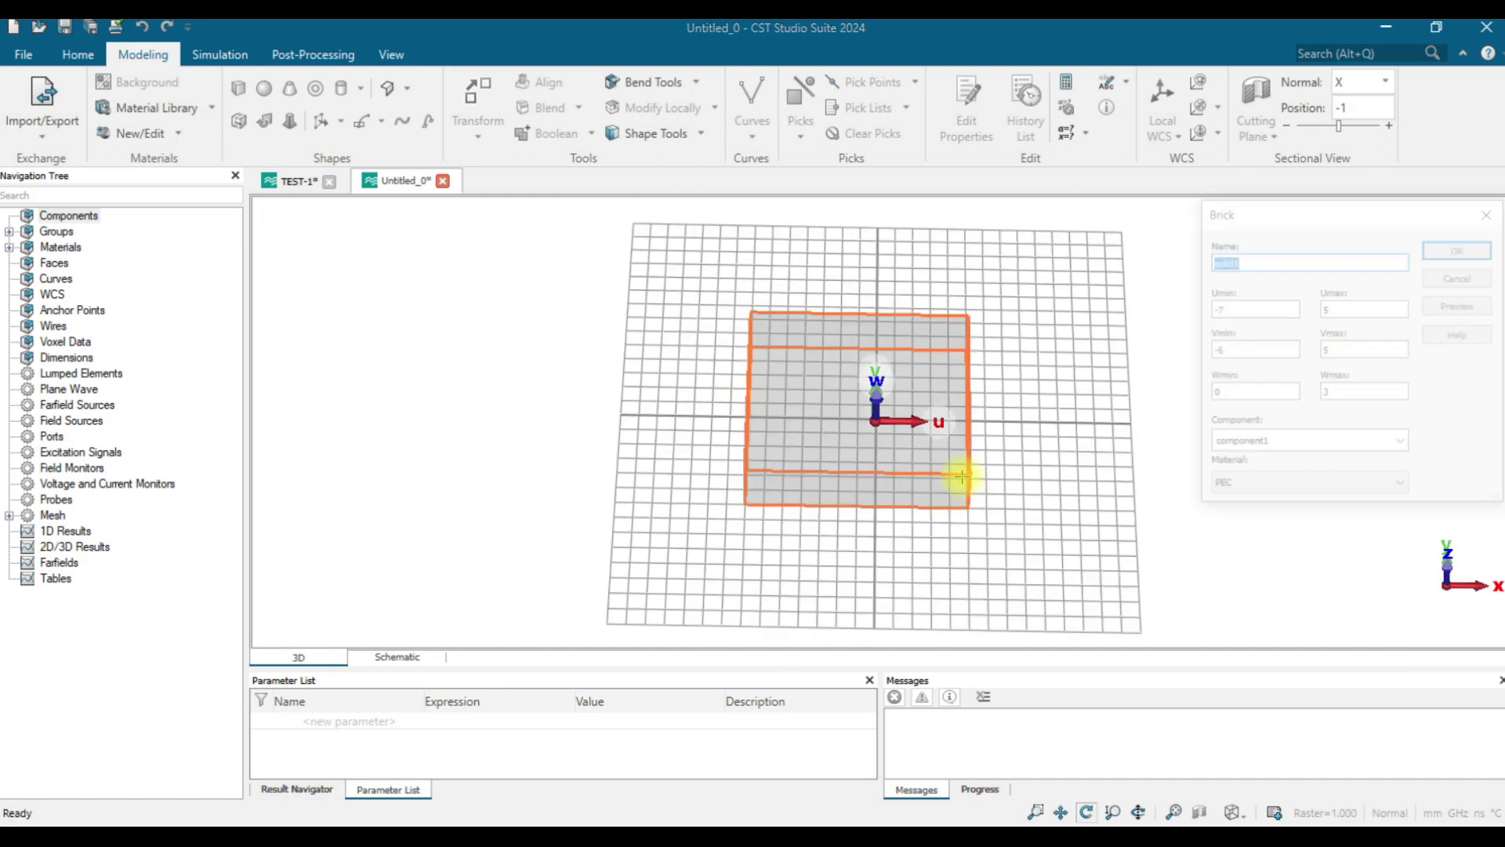
Step: Name the brick Sub and set its U and V ranges from -25 to 25 mm and its Wmax to 1.6 mm
type("Sub")
key("Tab")
type("-2")
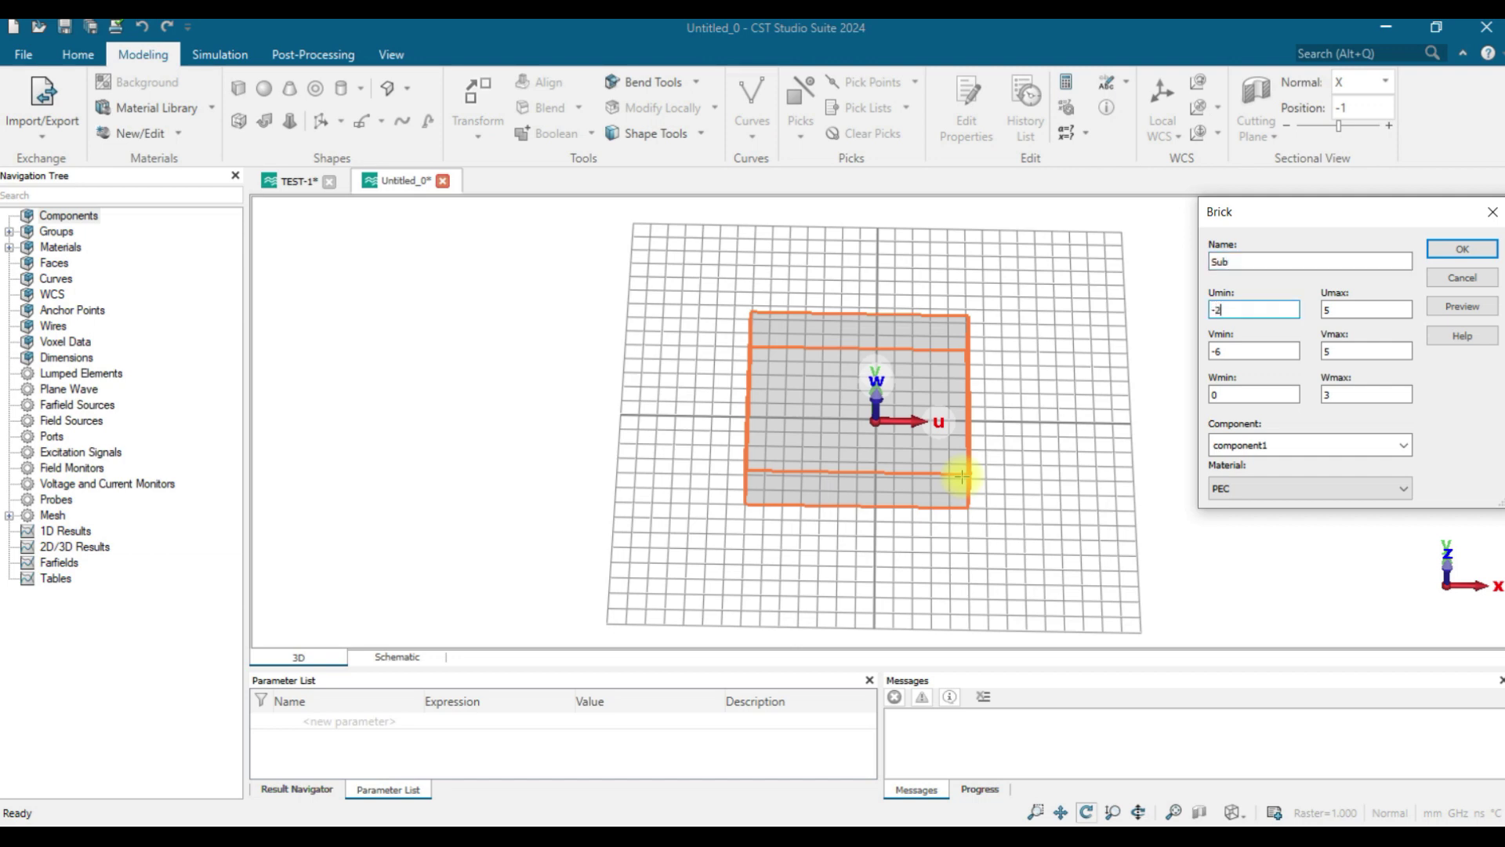
key("Tab")
key("Tab")
type("-25")
key("Tab")
type("25")
key("Tab")
key("Tab")
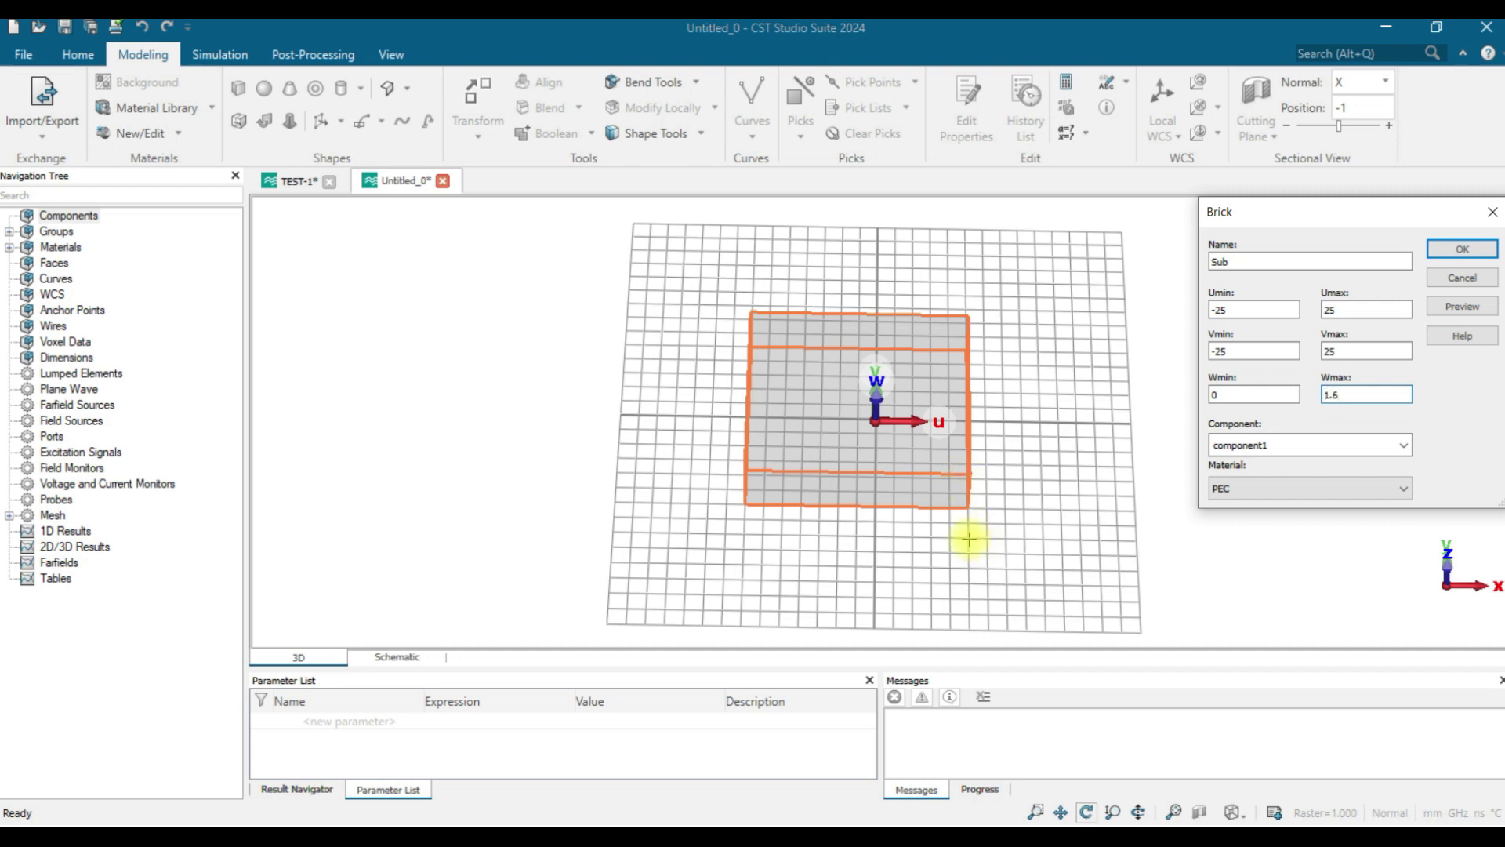
Step: Load FR-4 (lossy) from the material library as the brick's material and create the brick
left_click(1304, 491)
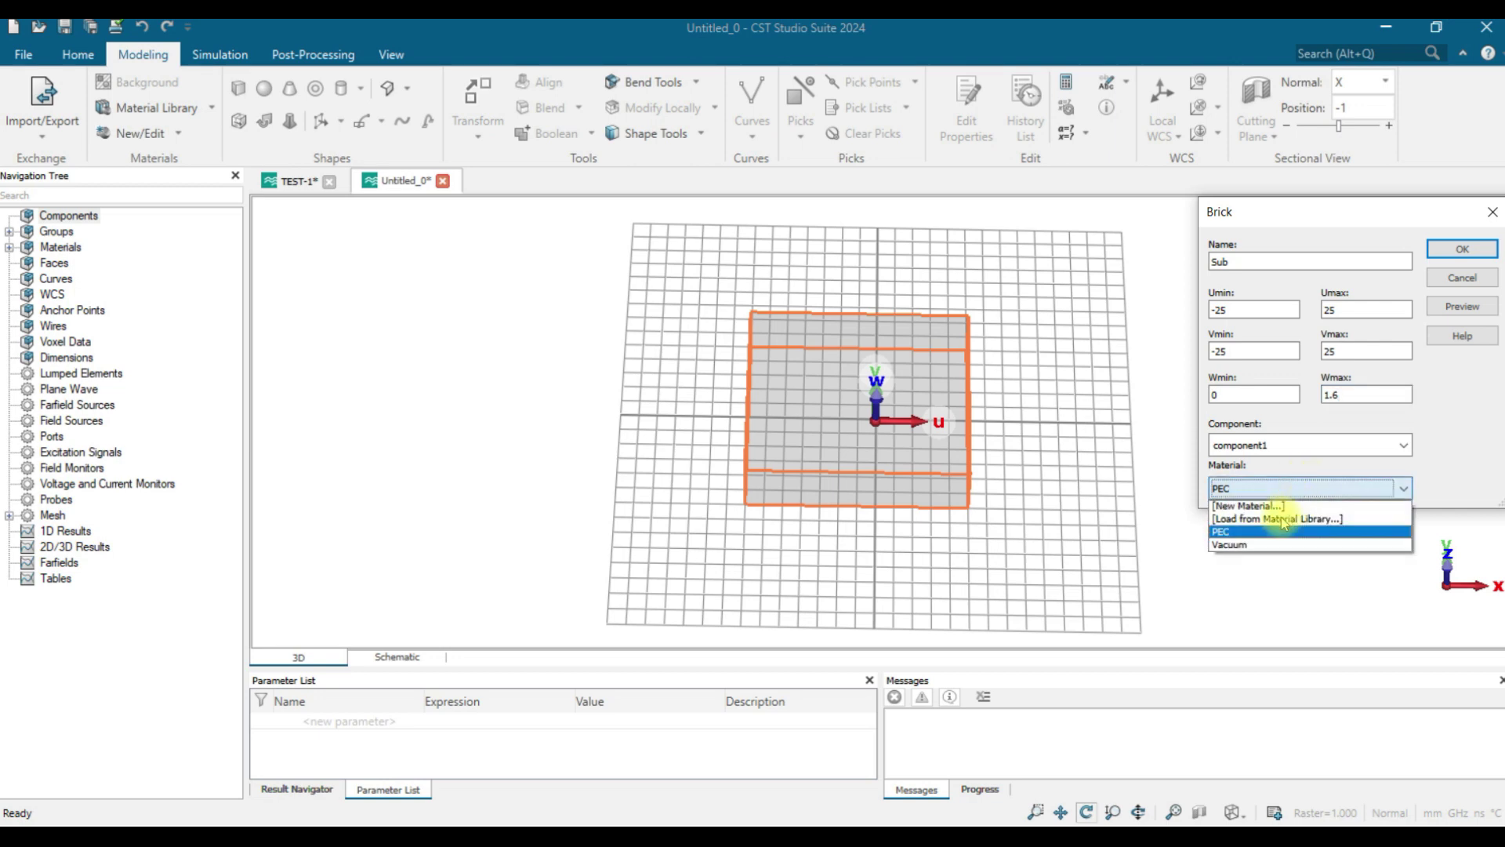
left_click(1285, 517)
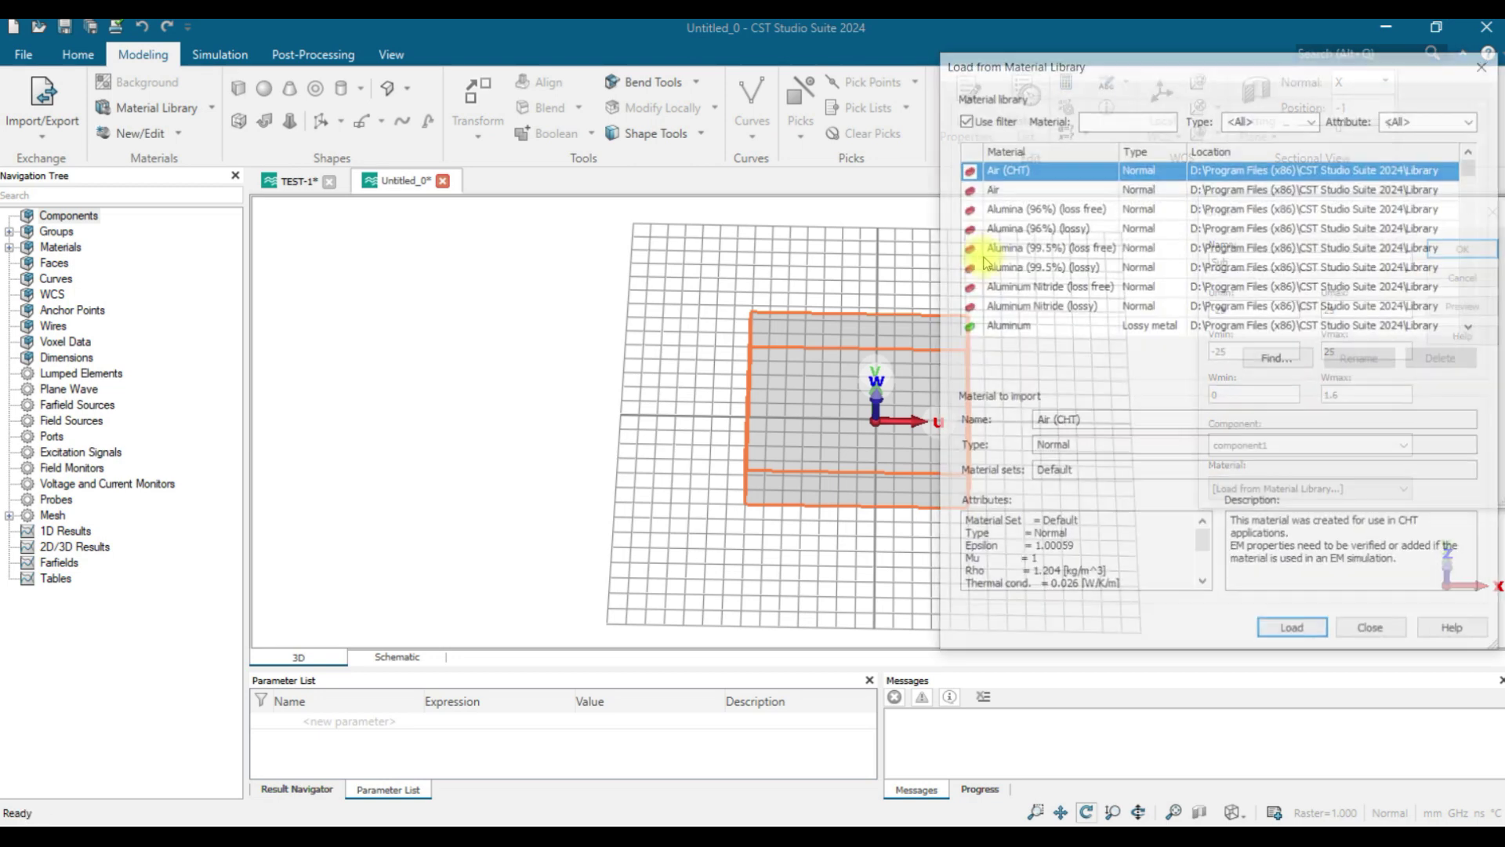
left_click(1129, 120)
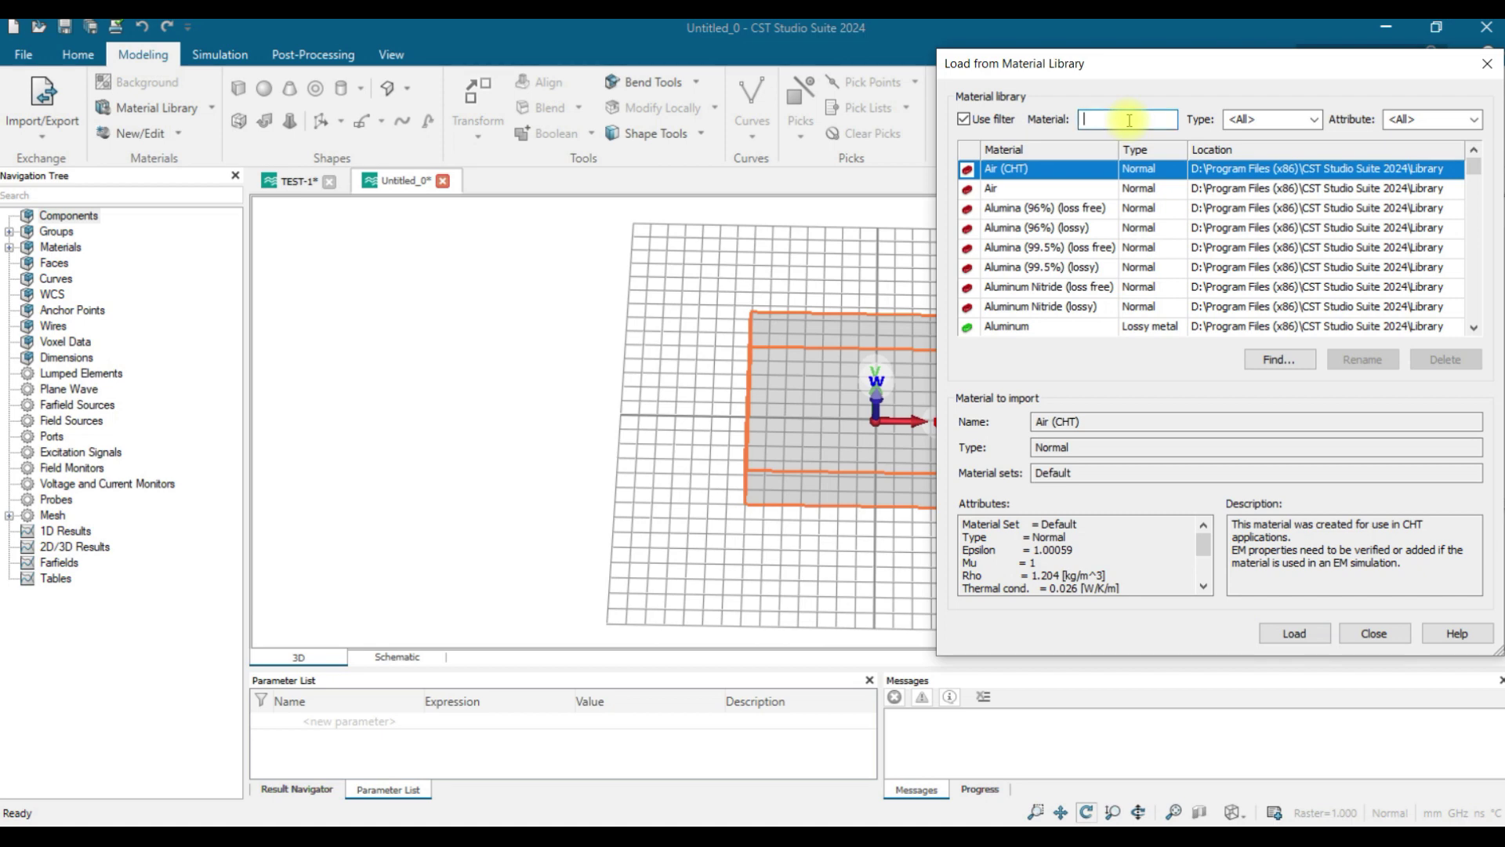
type("FR-4")
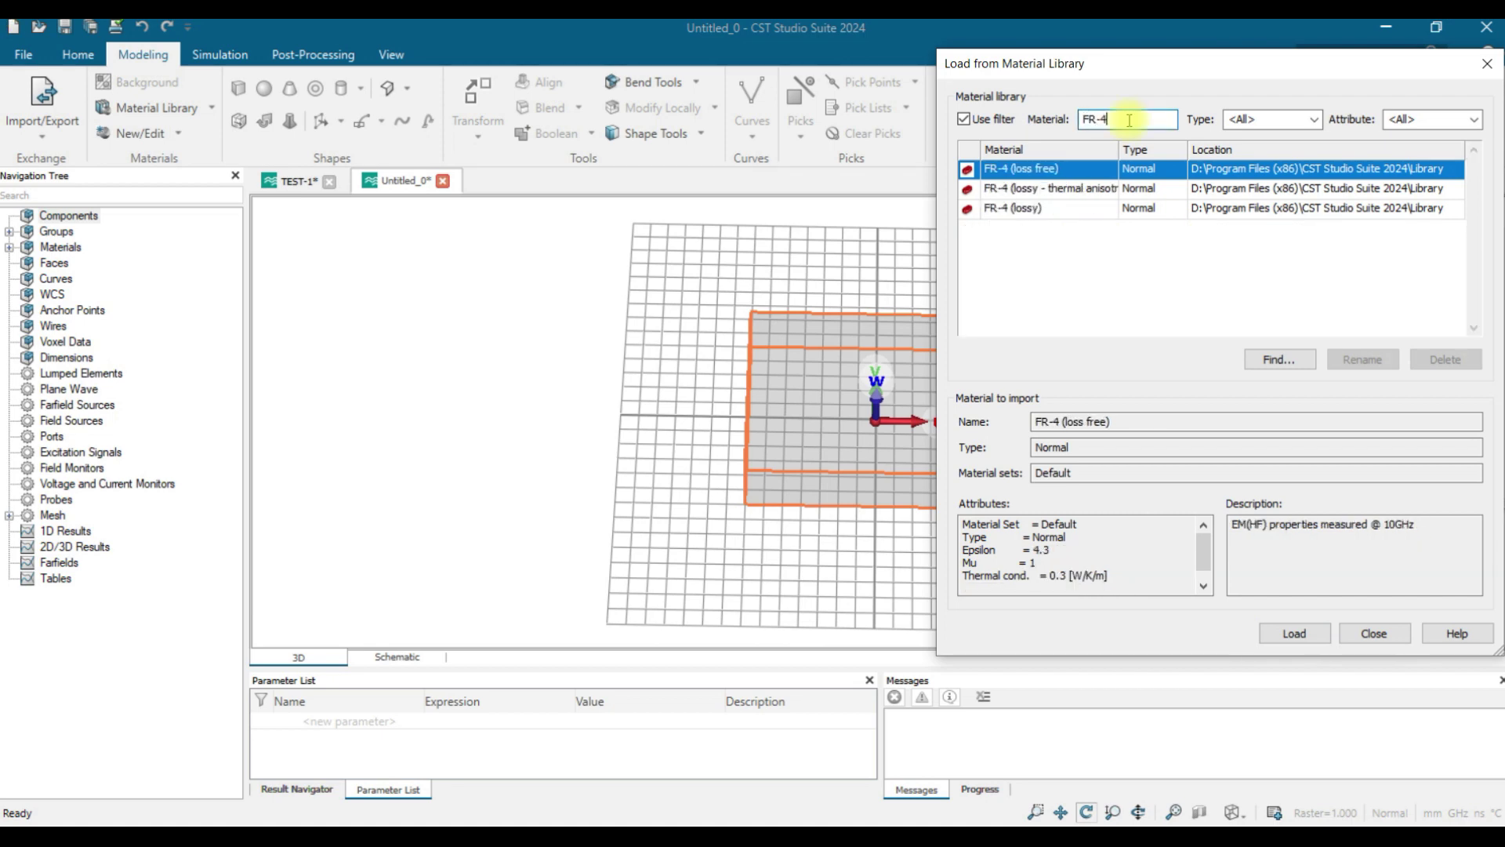
left_click(1027, 210)
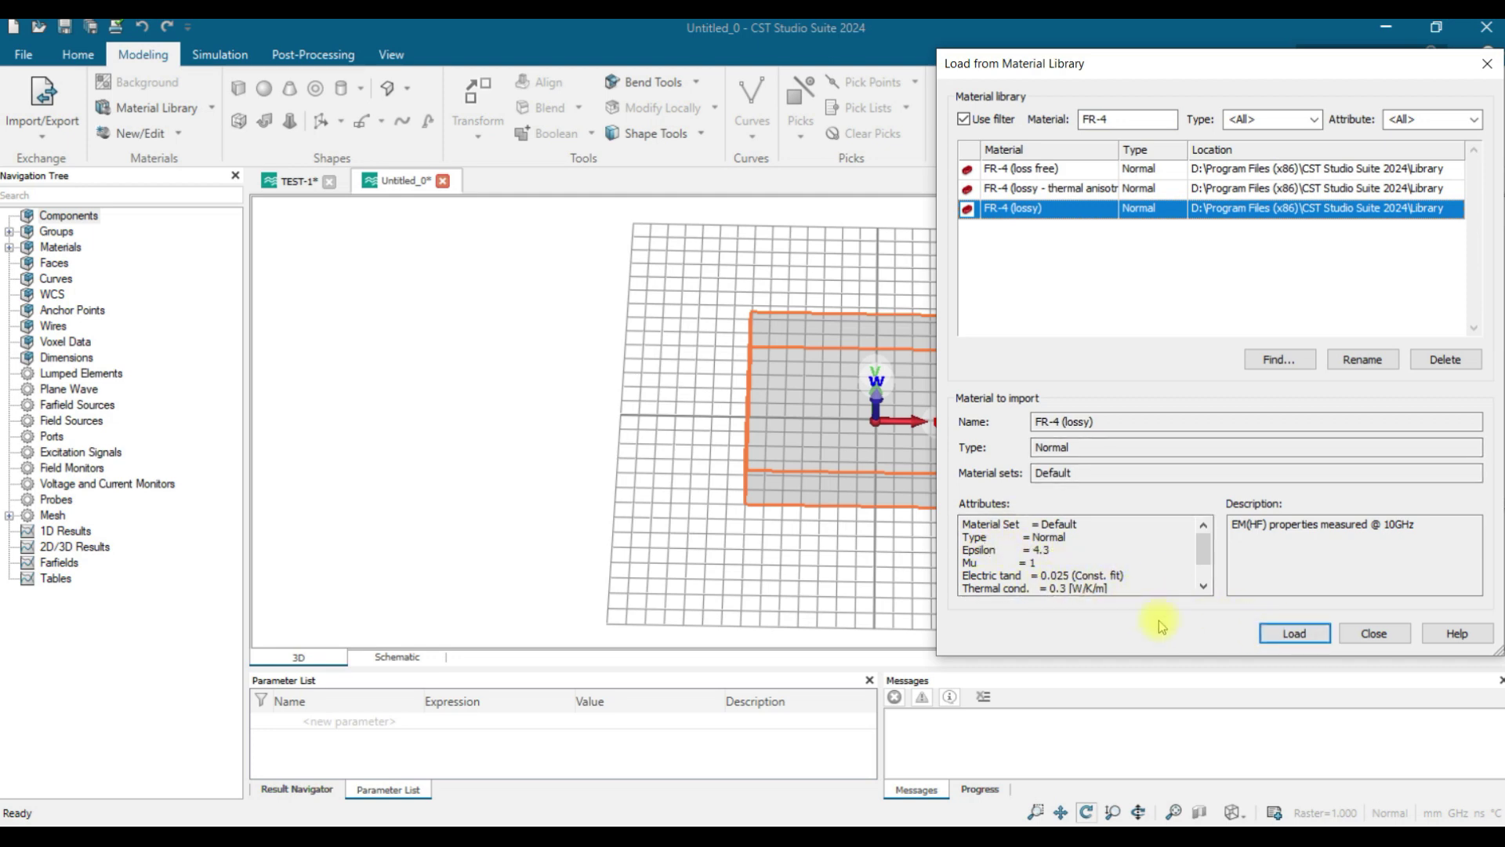
left_click(1292, 633)
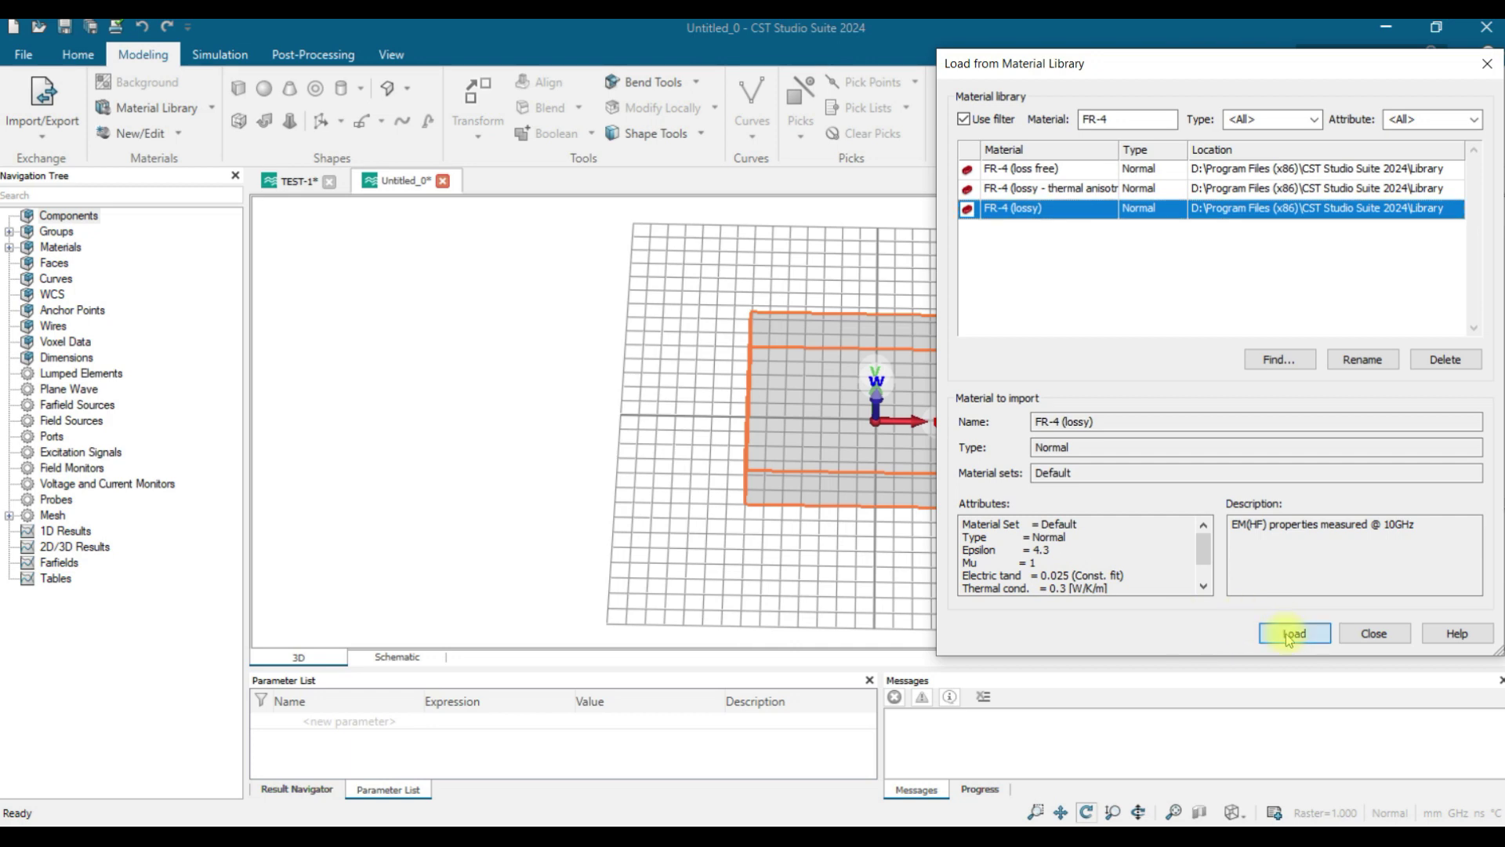
left_click(1462, 249)
Step: Hide the working plane grid around the substrate
scroll(1251, 427, "down", 2)
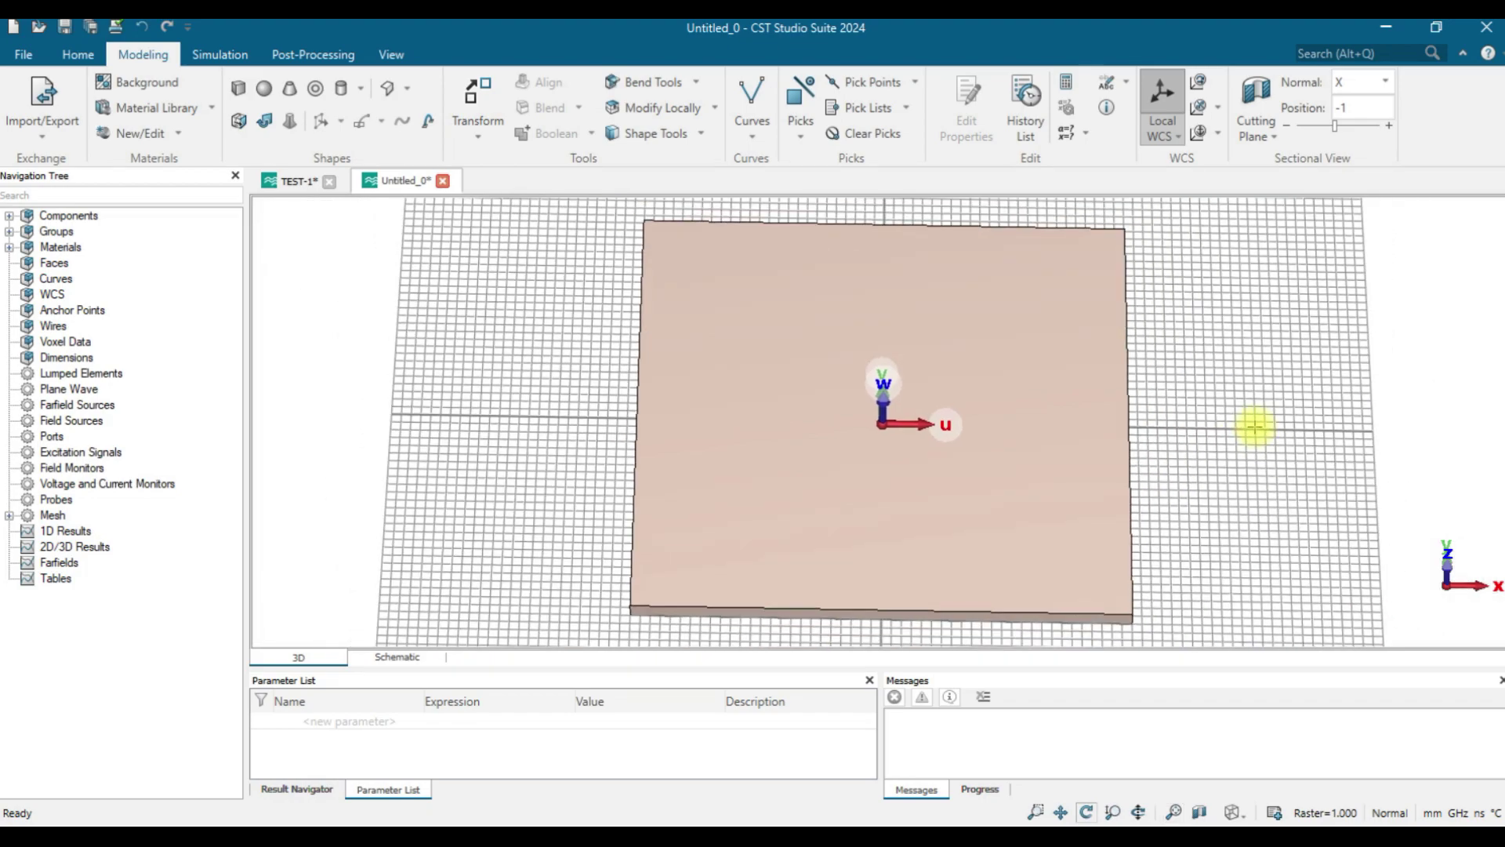
left_click_drag(1314, 561, 1182, 322)
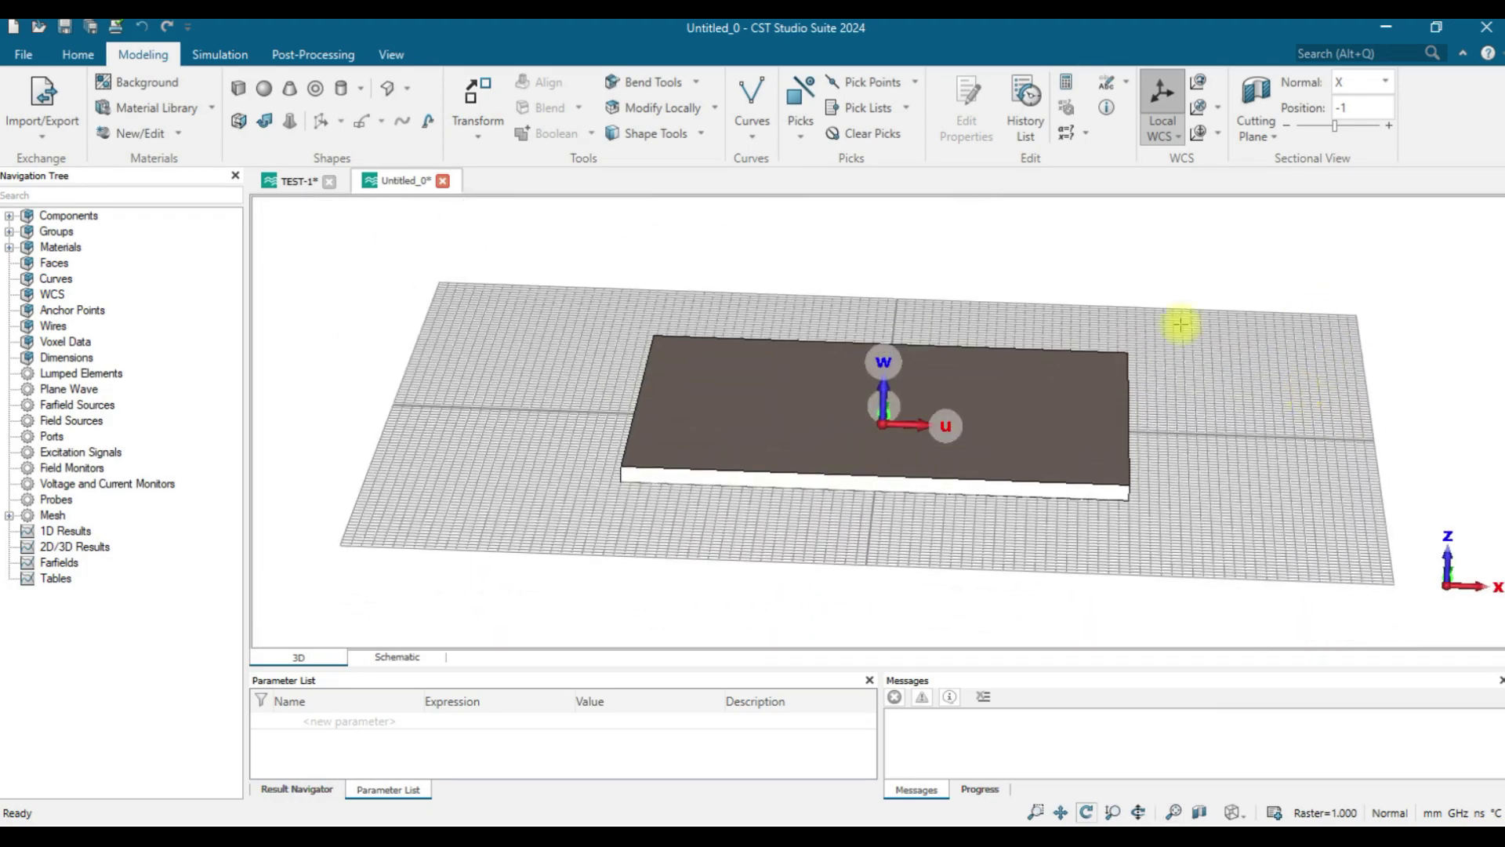
left_click(389, 55)
left_click(508, 103)
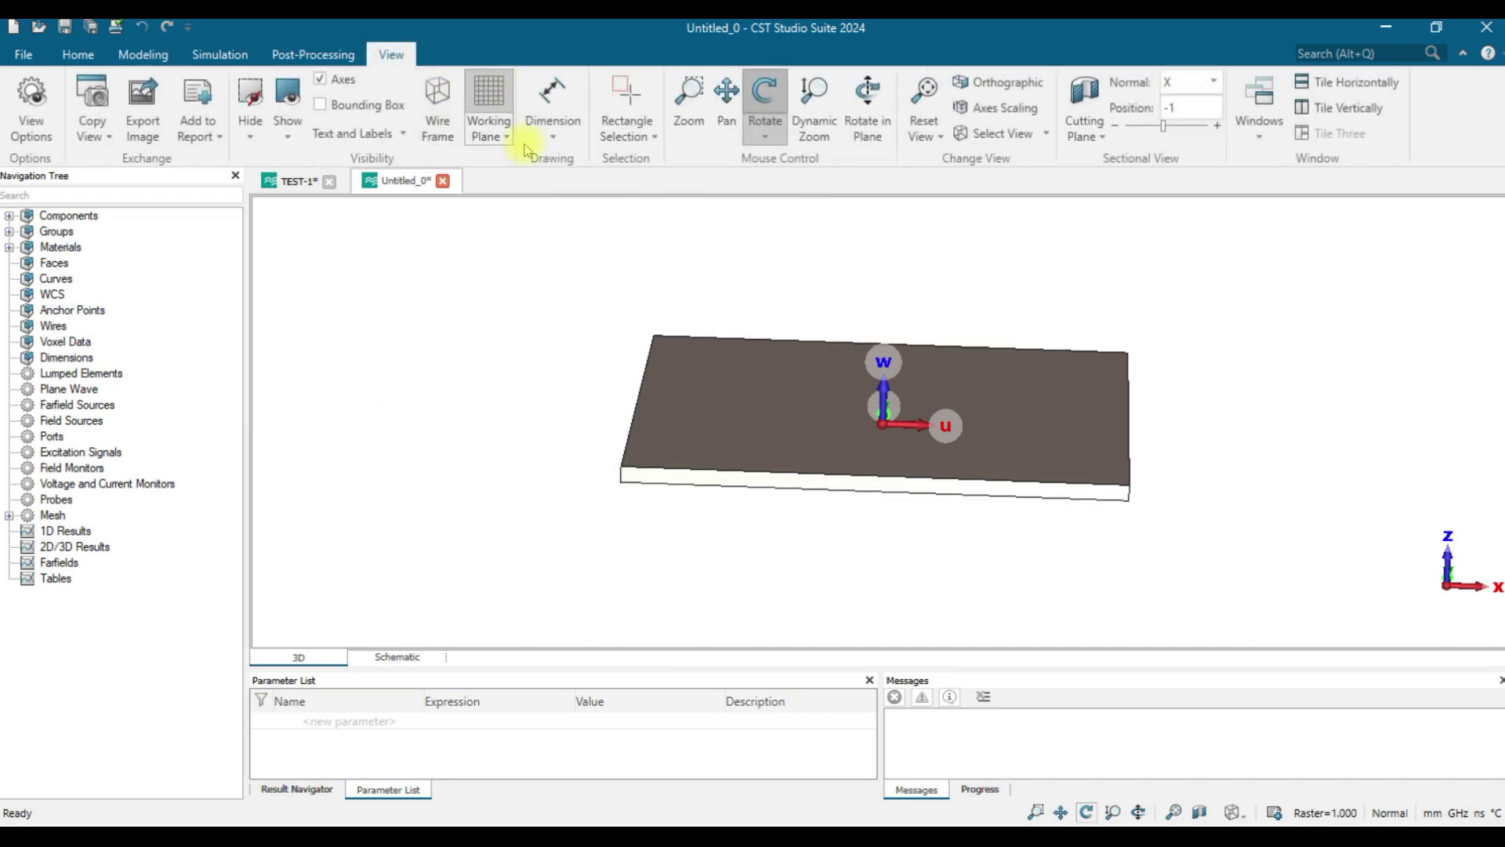
Step: Extrude the substrate's underside face by 0.035 mm as a PEC solid named Gnd
left_click_drag(616, 401, 1072, 234)
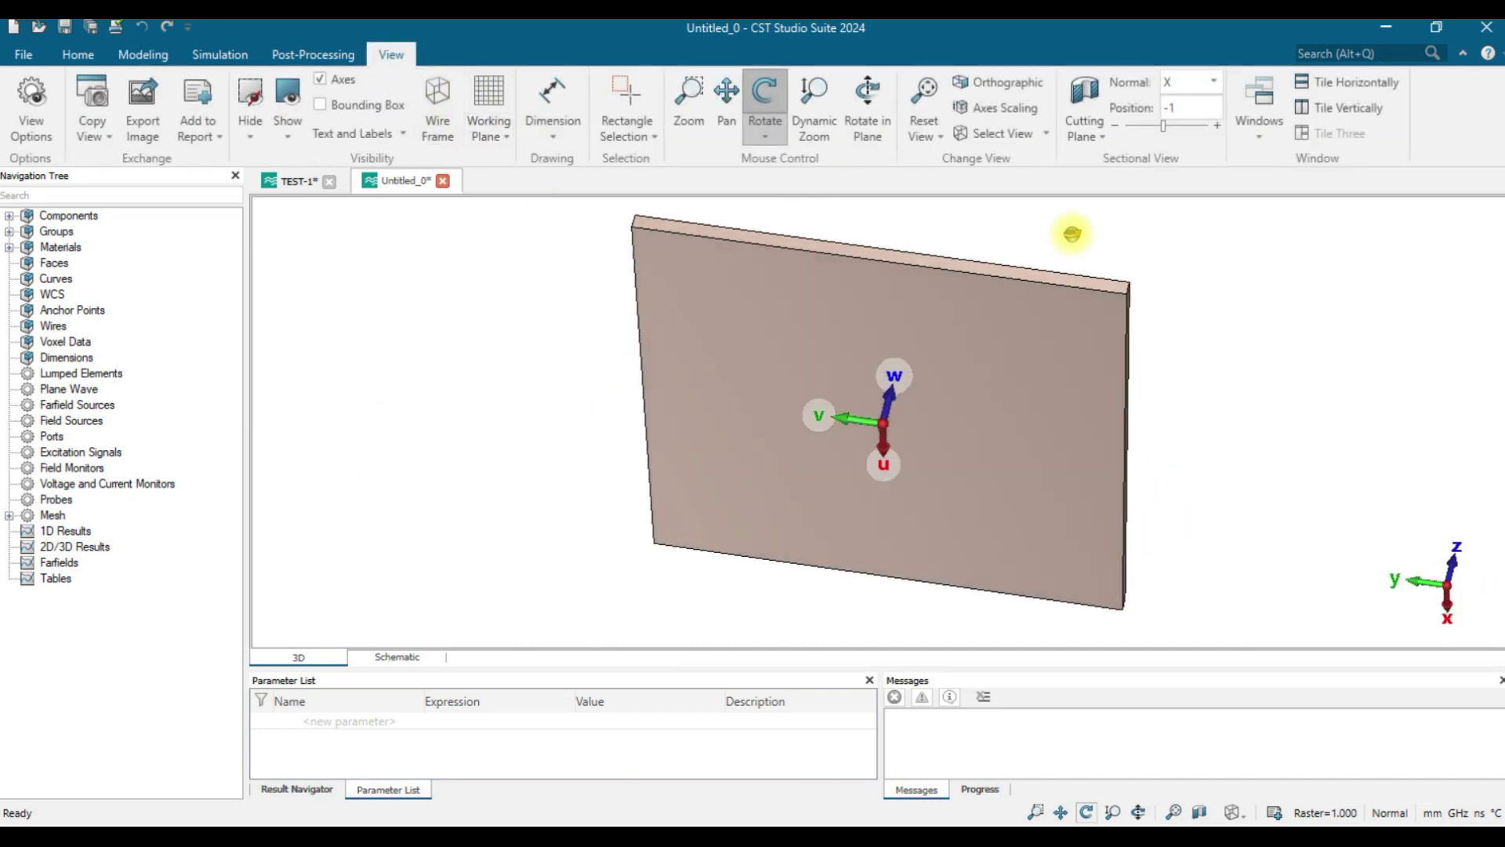
key("w")
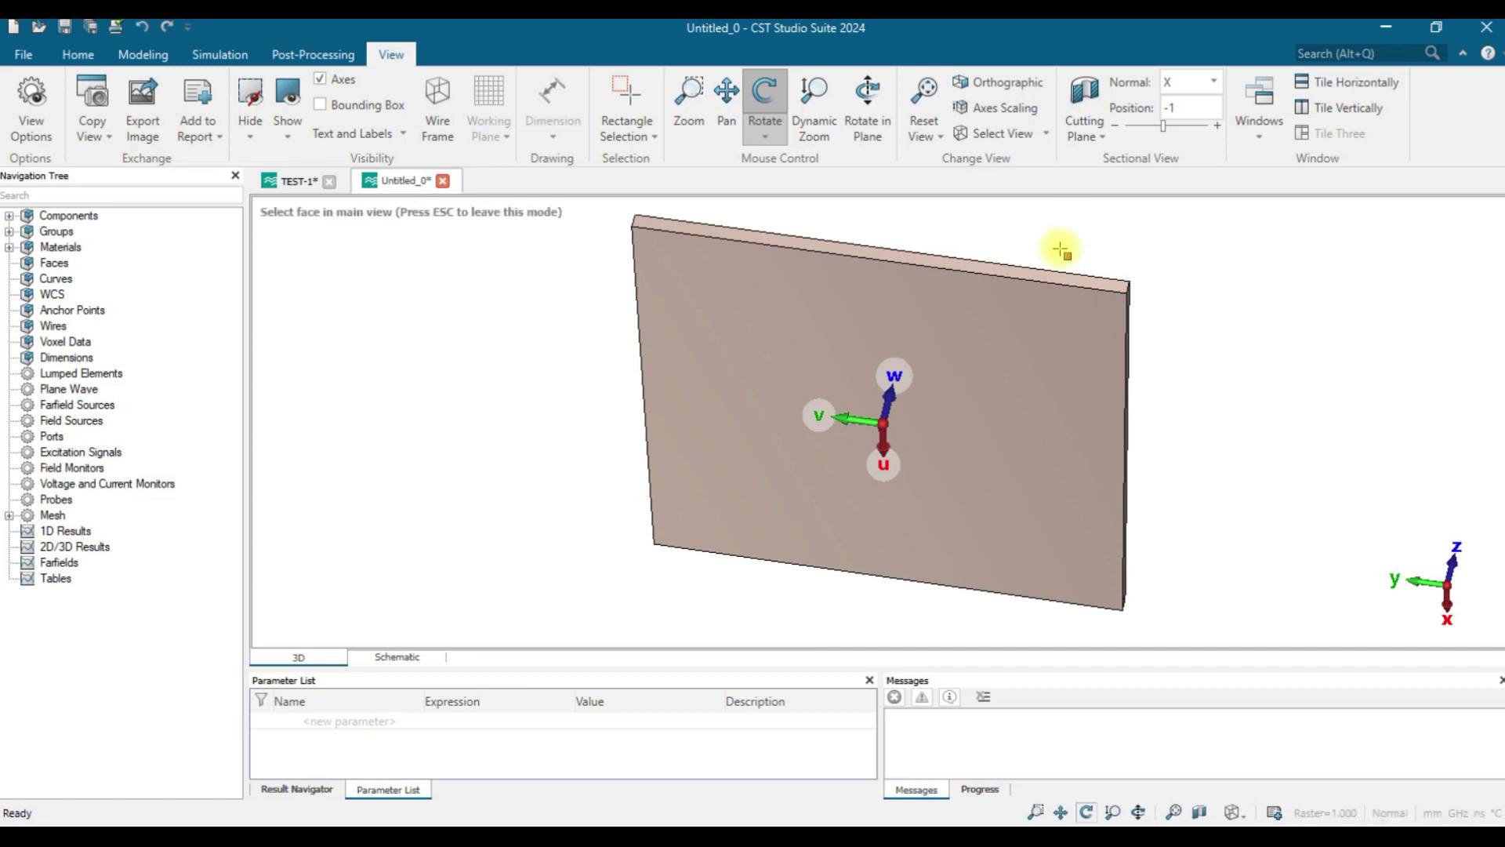
left_click(977, 410)
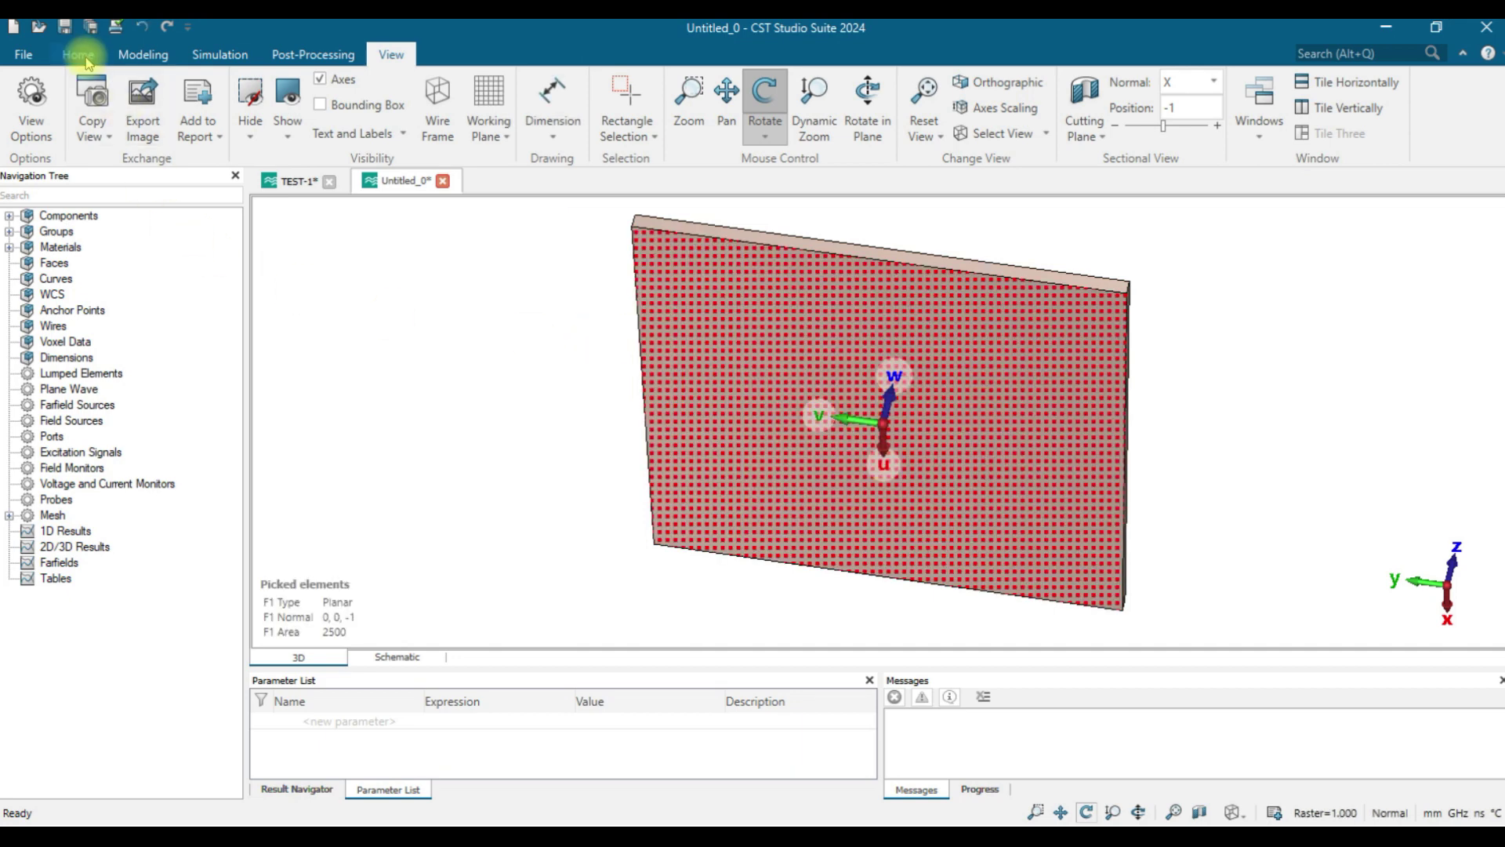
left_click(78, 54)
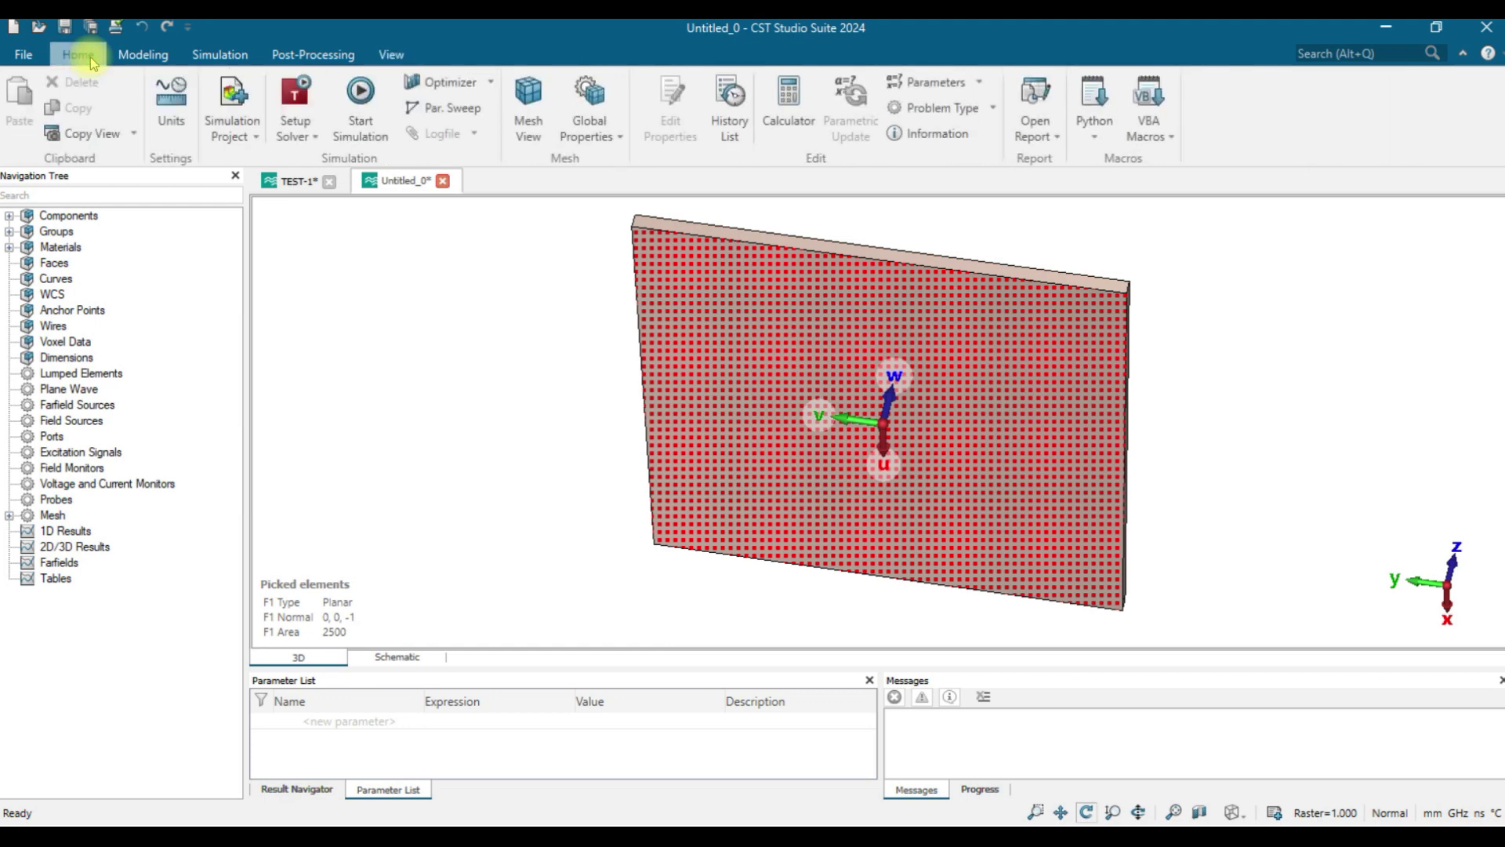
left_click(137, 55)
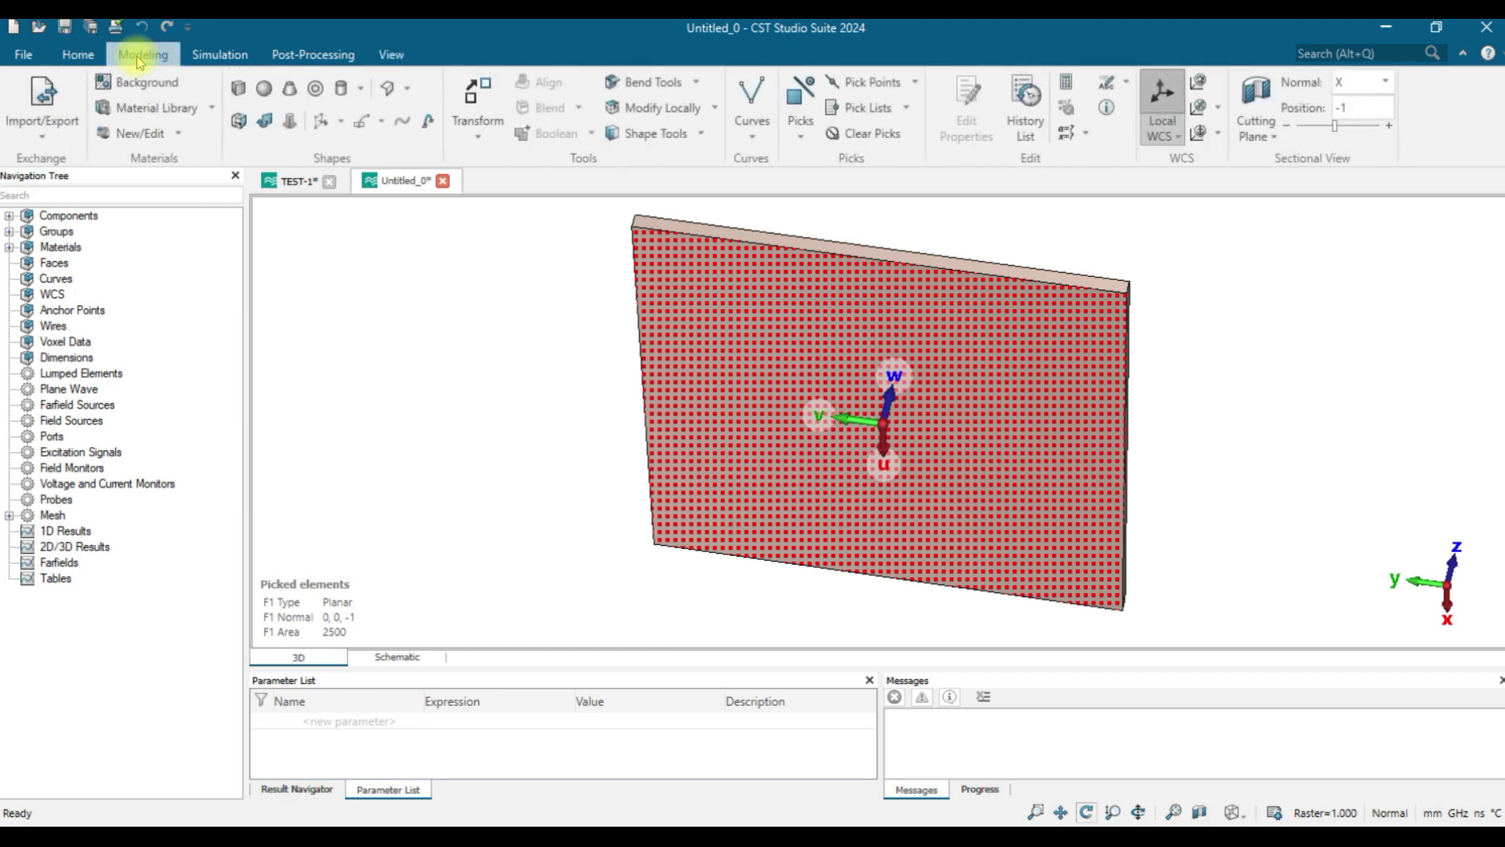
left_click(242, 124)
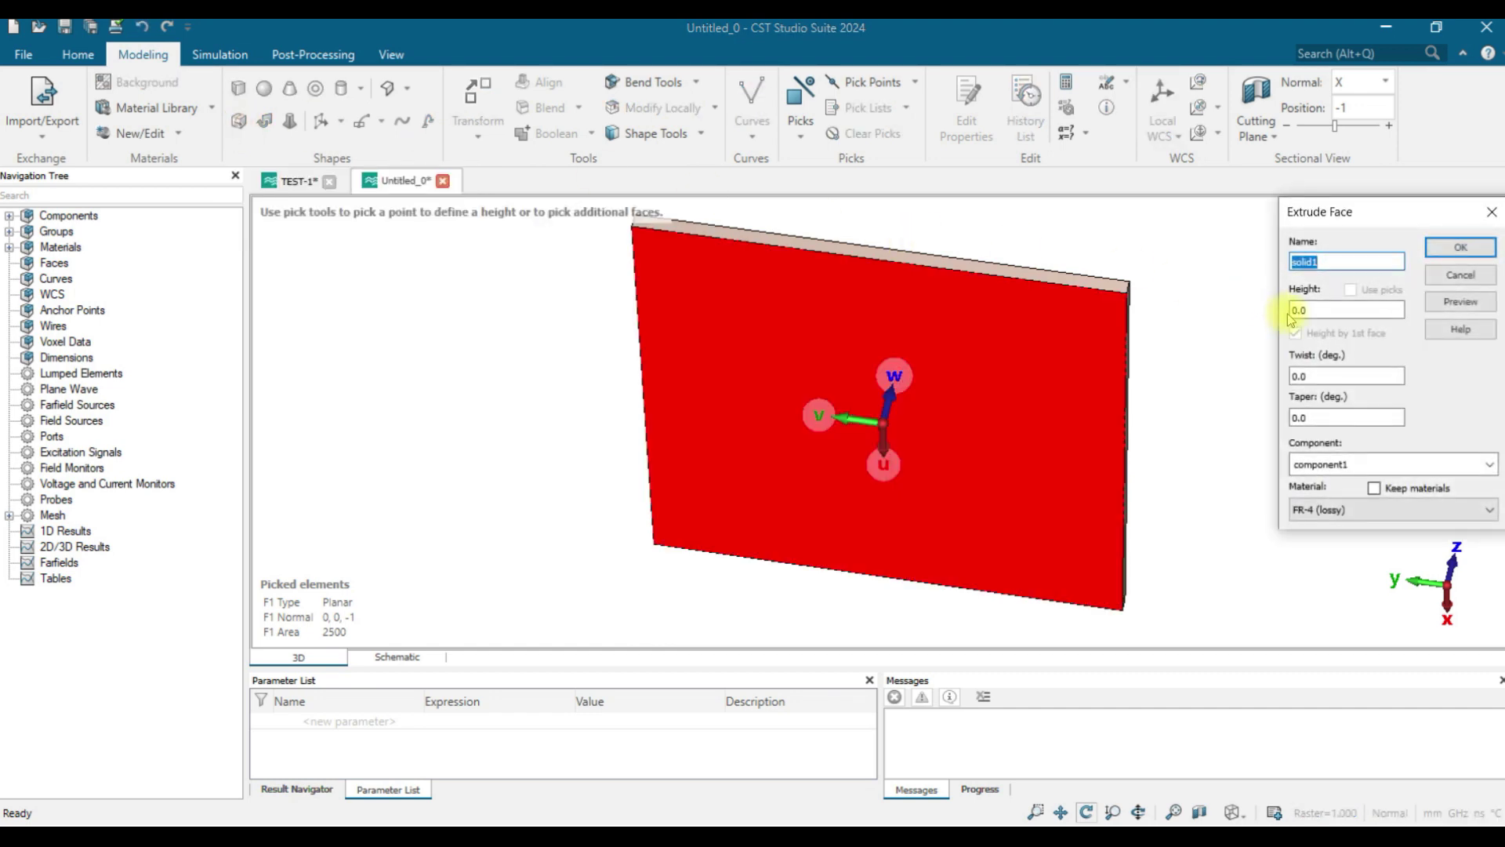
type("Gnd")
key("Tab")
type("0")
left_click(1357, 510)
left_click(1324, 566)
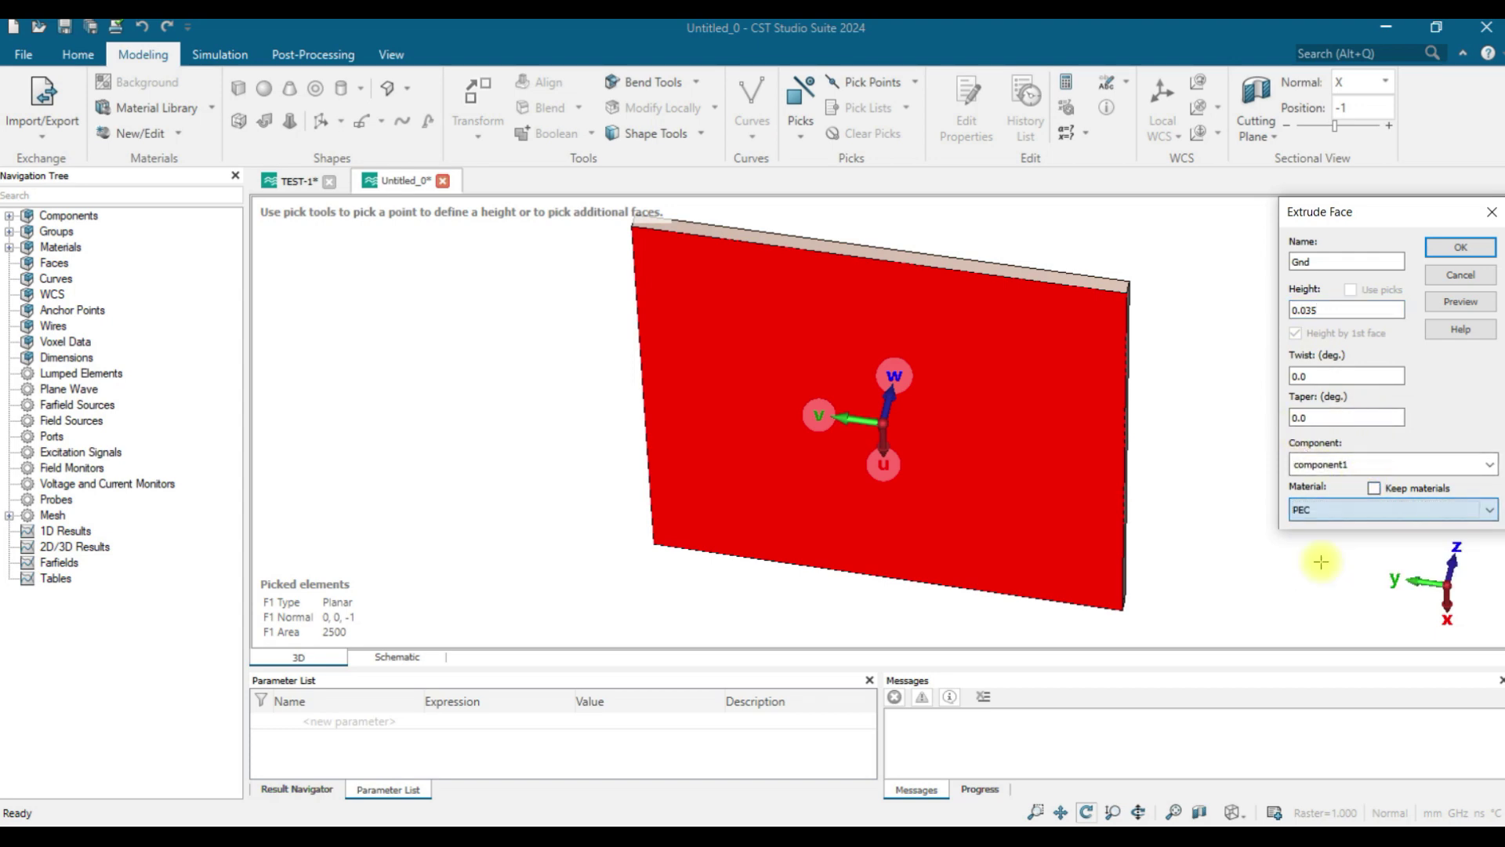
left_click(1461, 248)
Step: Overwrite the material color of the Gnd solid with magenta (#ff00ff)
left_click_drag(1246, 406, 1155, 416)
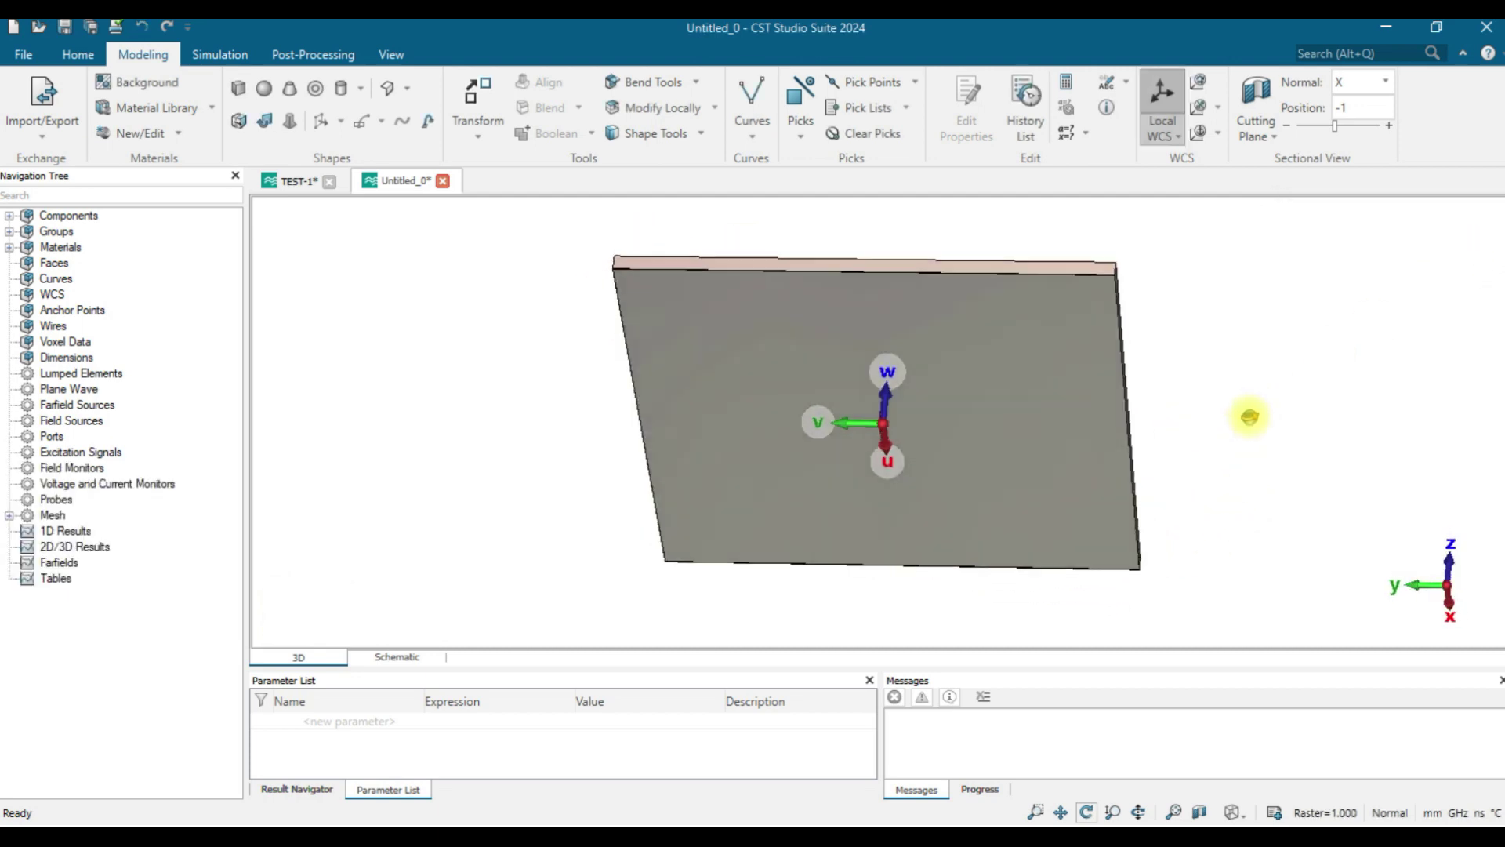
right_click(1071, 389)
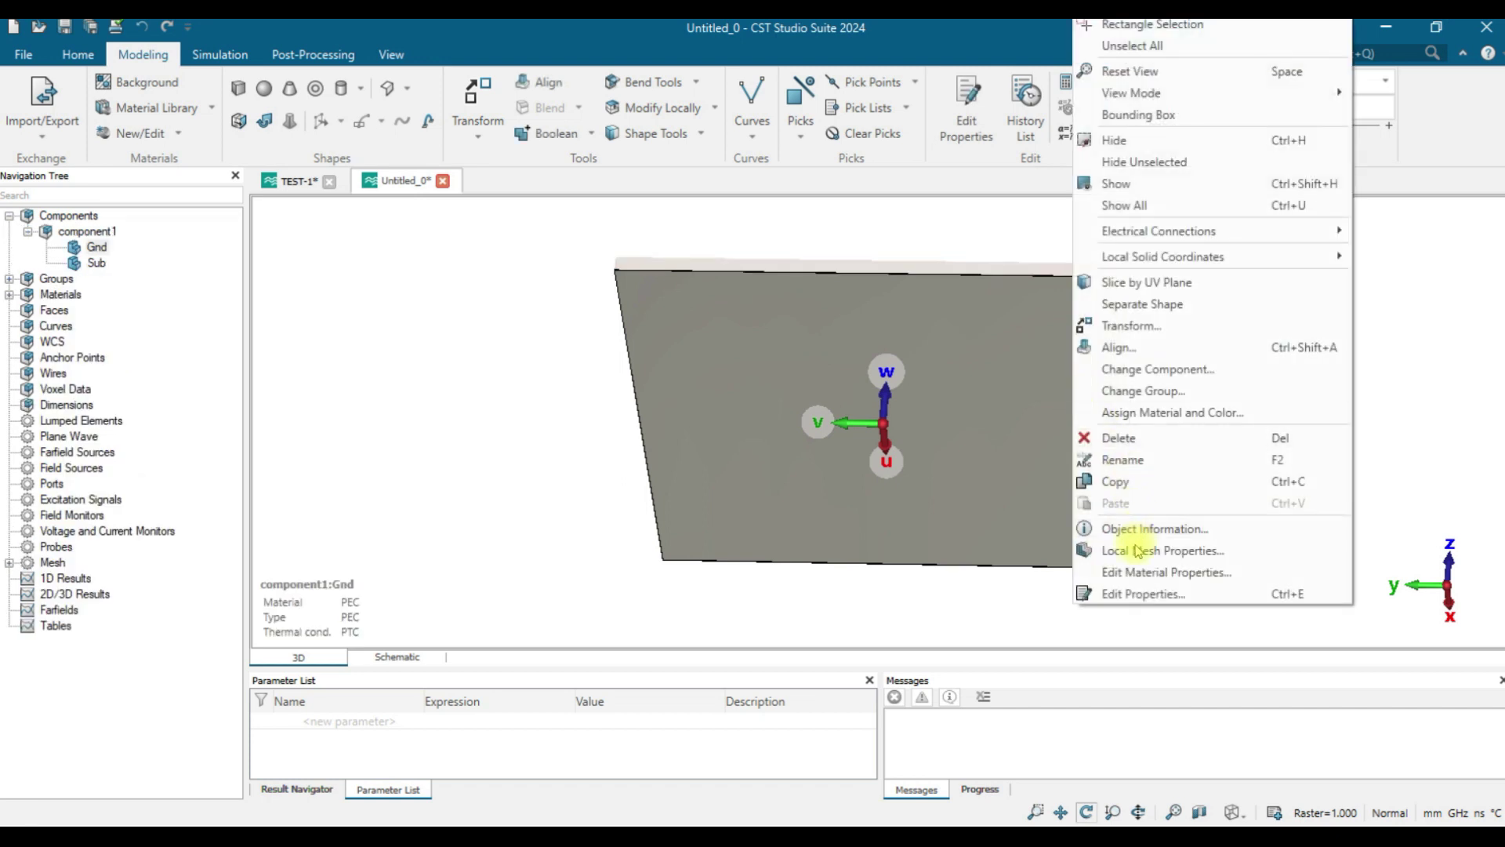
left_click(1125, 415)
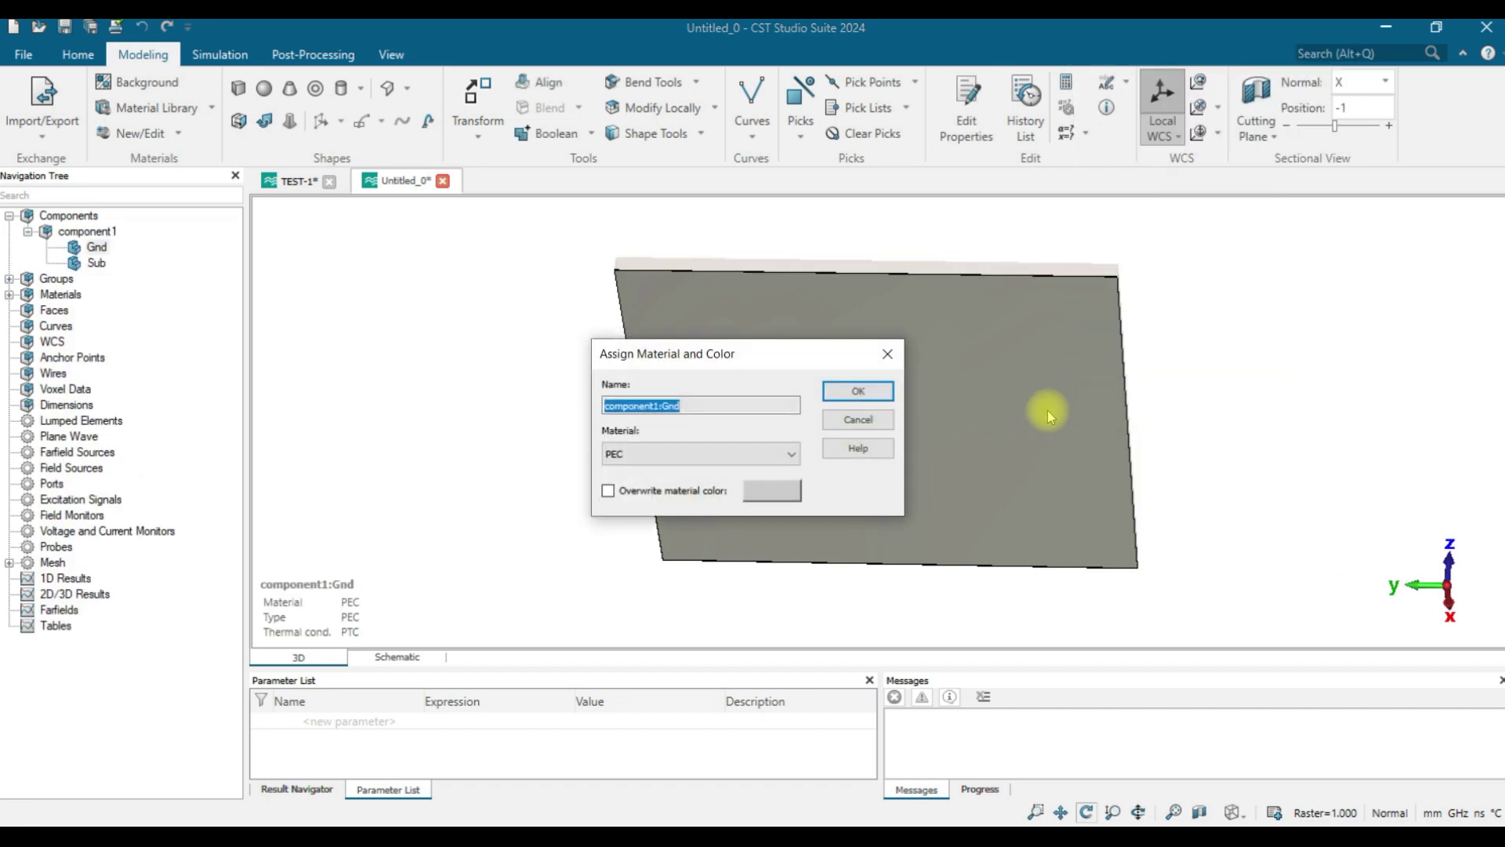
left_click(762, 494)
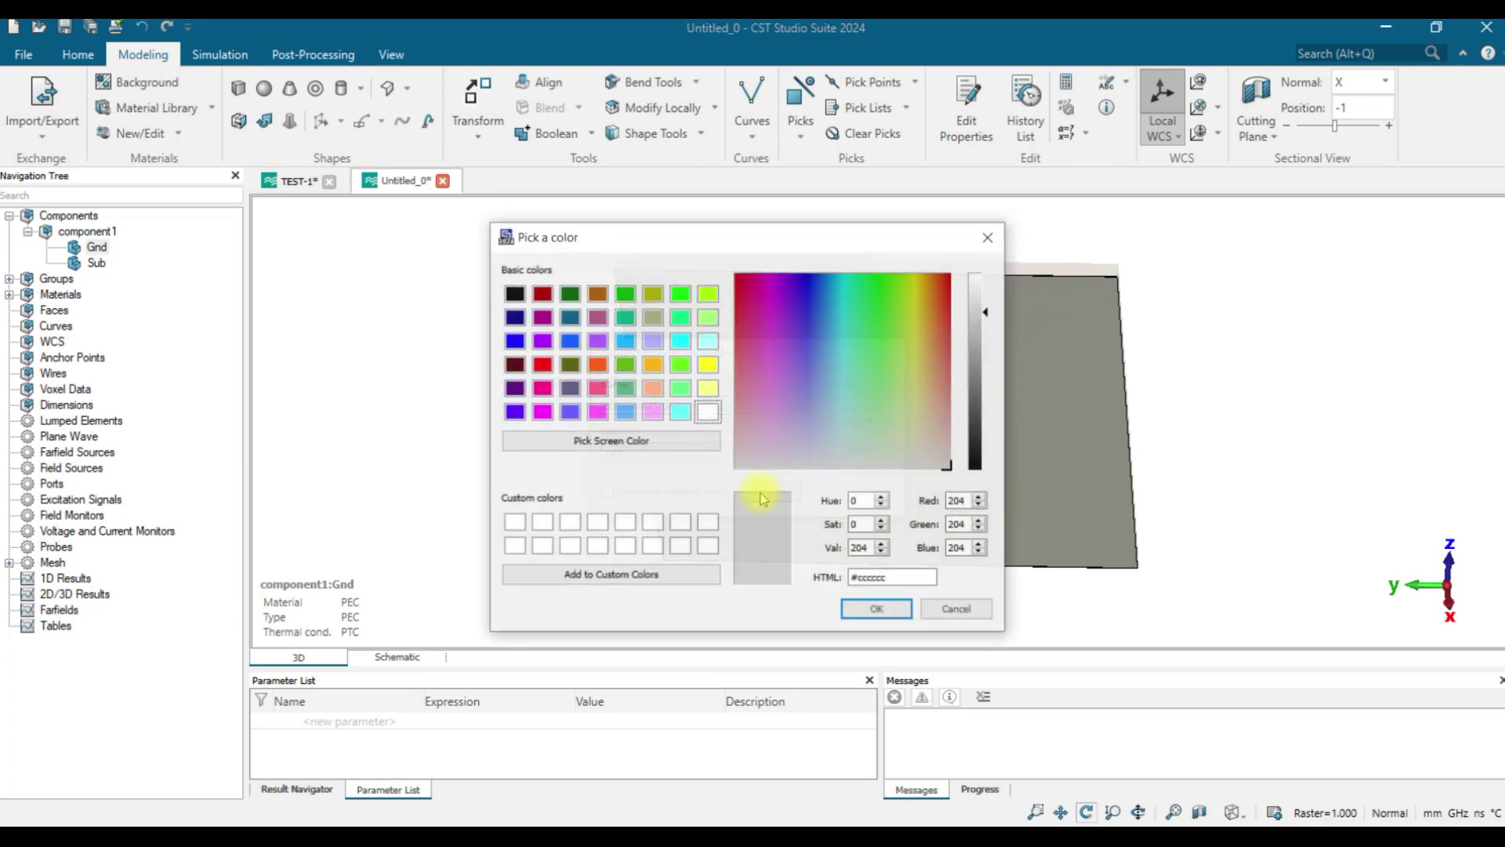
left_click(540, 365)
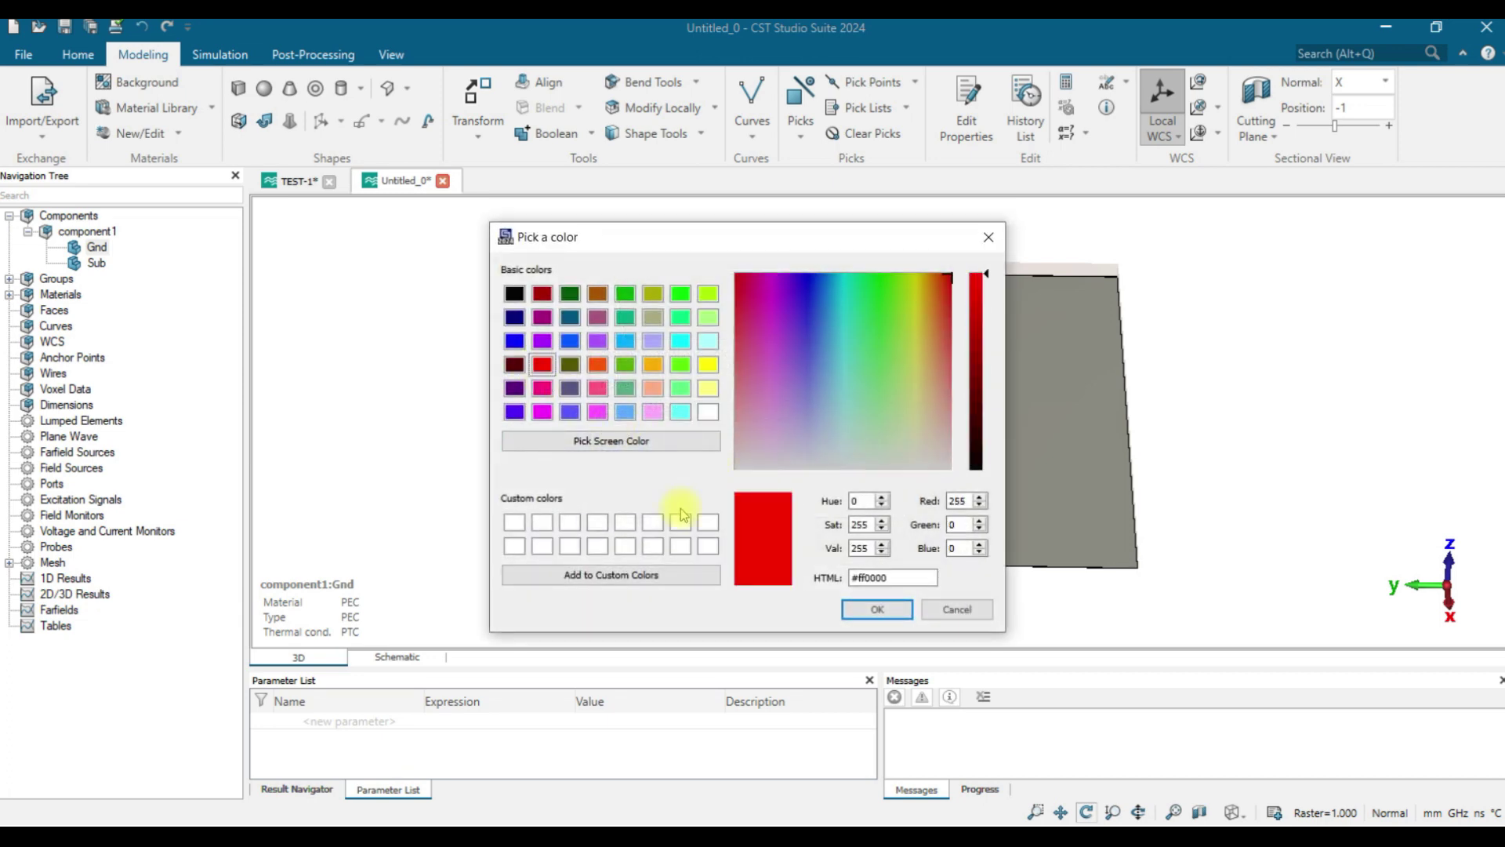
left_click(541, 417)
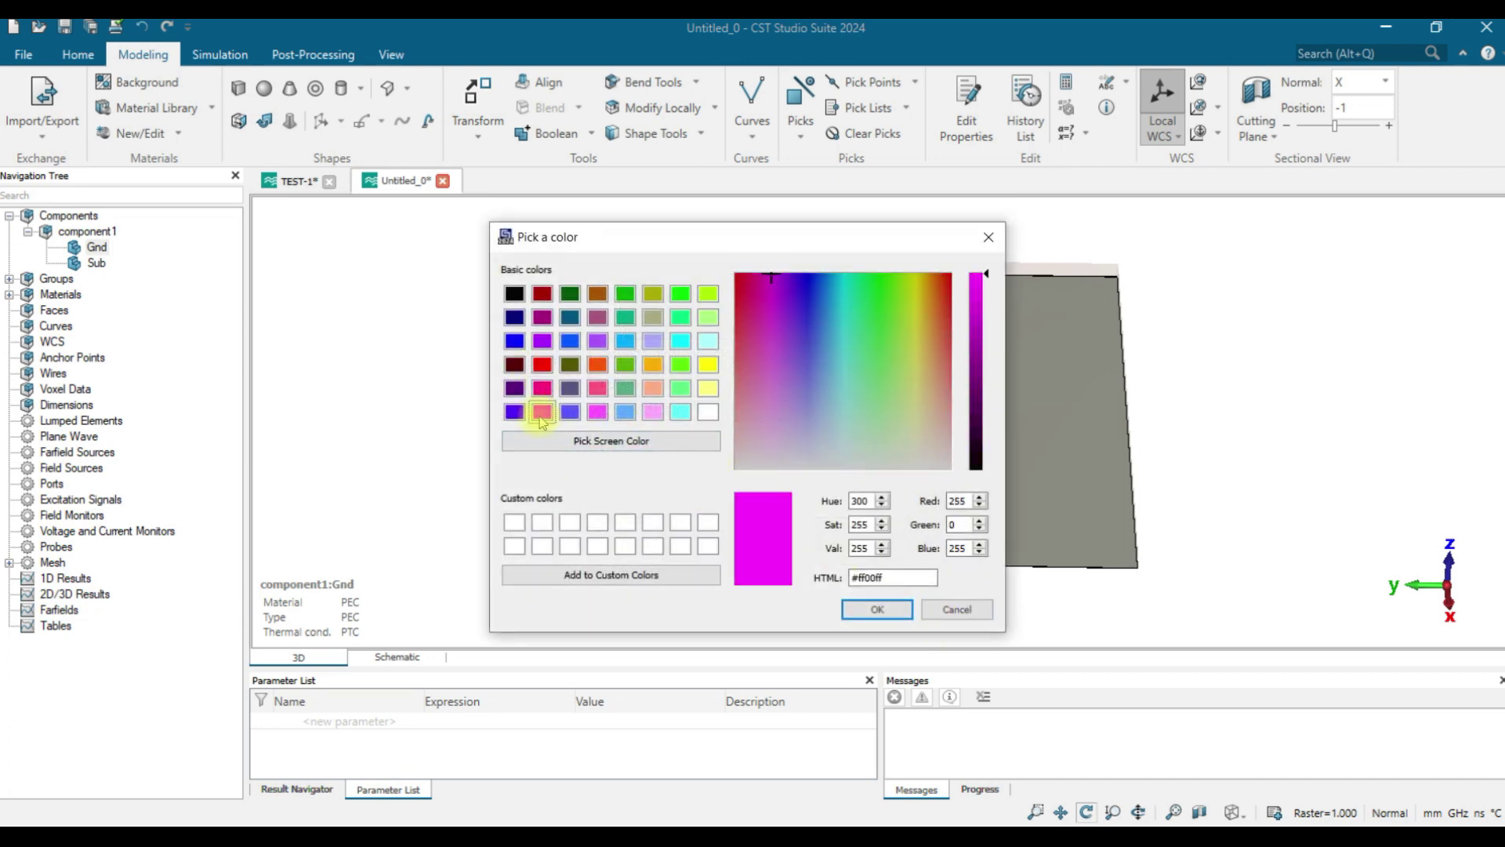
left_click(876, 609)
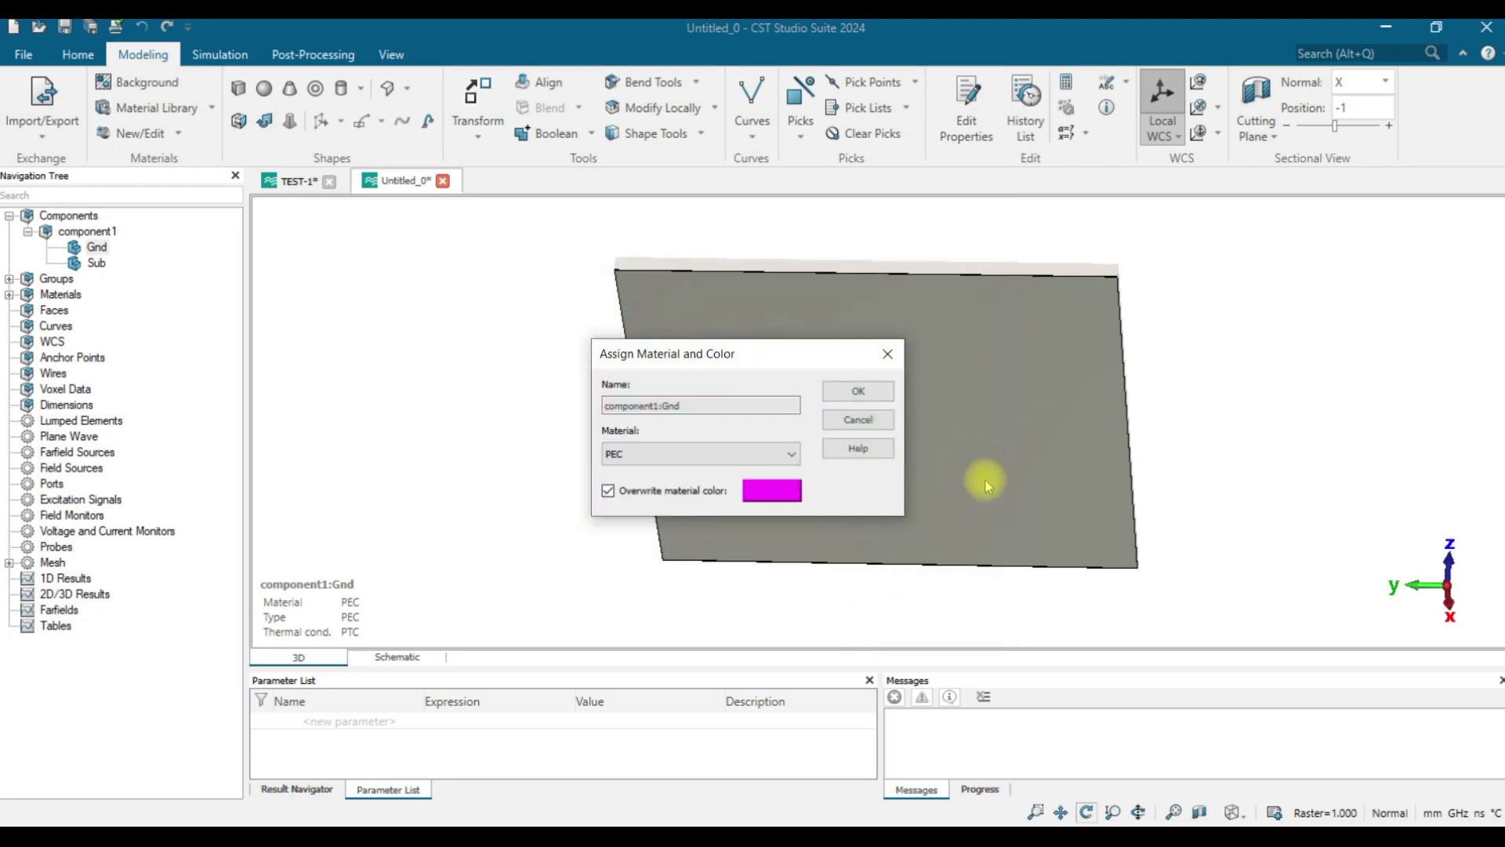
left_click(869, 392)
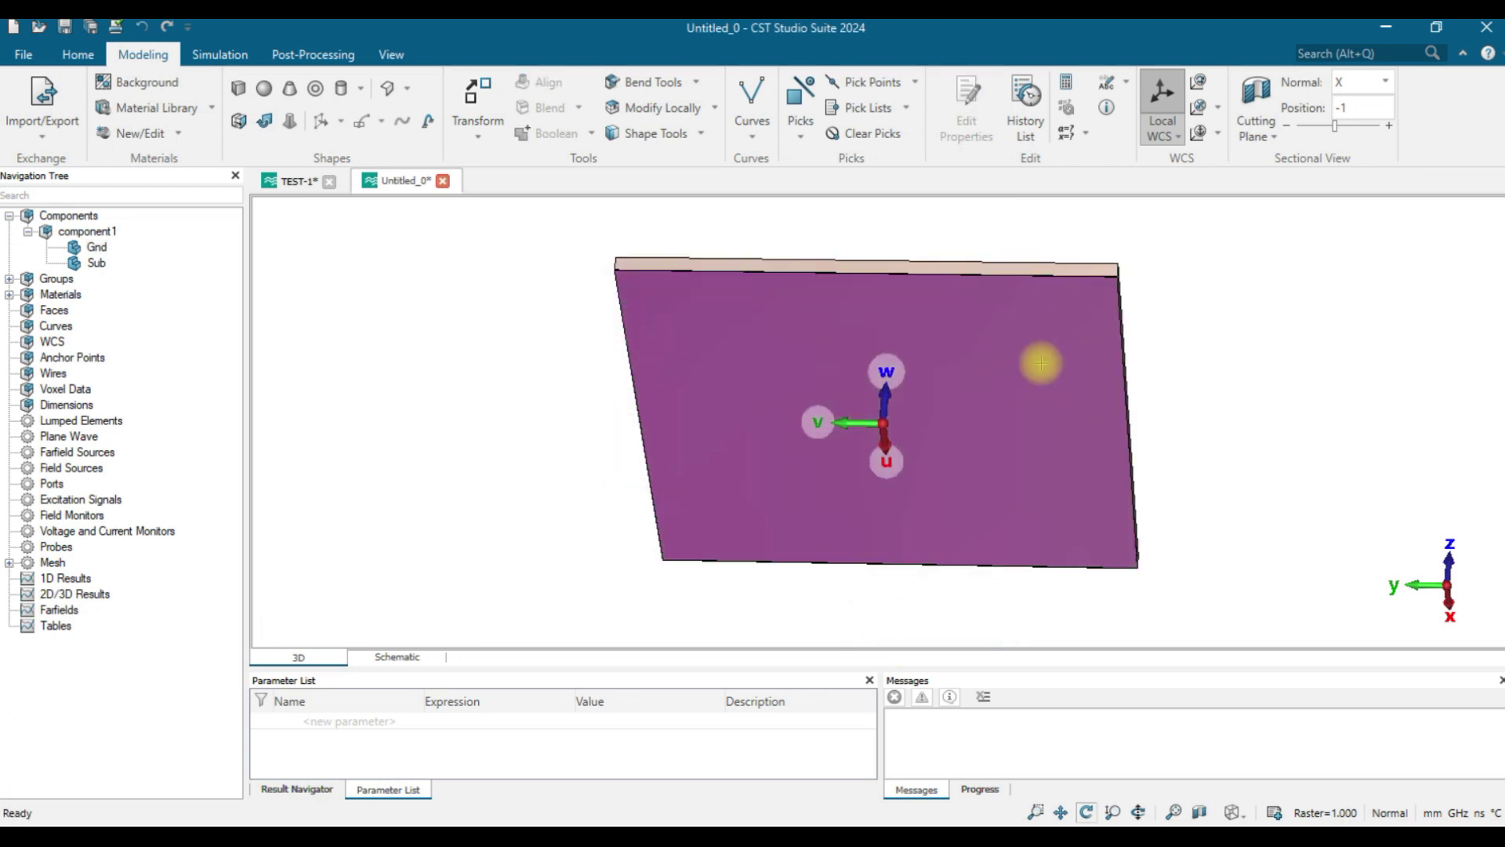
left_click_drag(1062, 356, 840, 508)
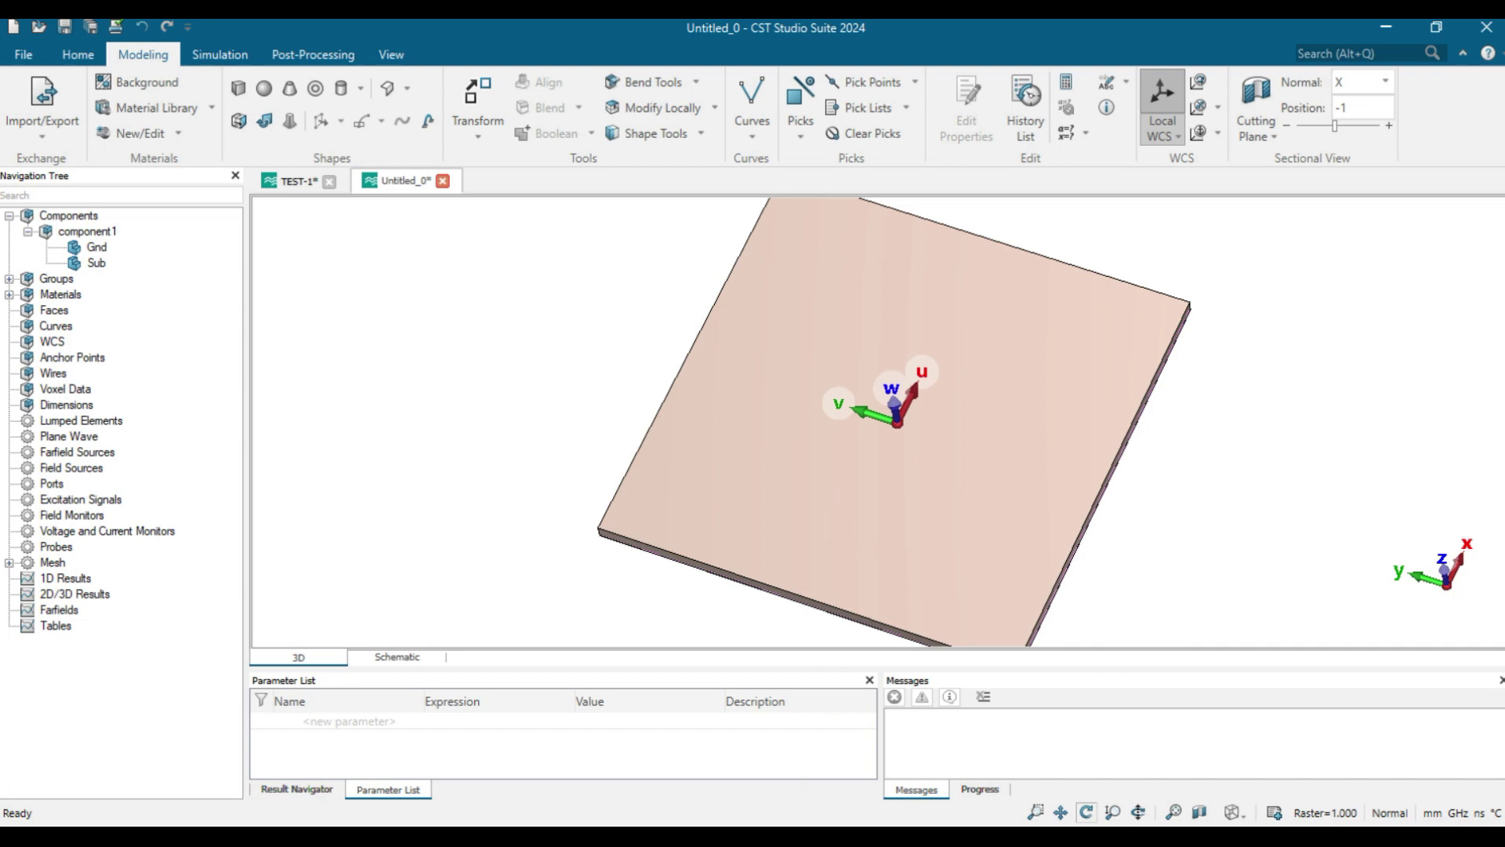
mouse_move(891, 839)
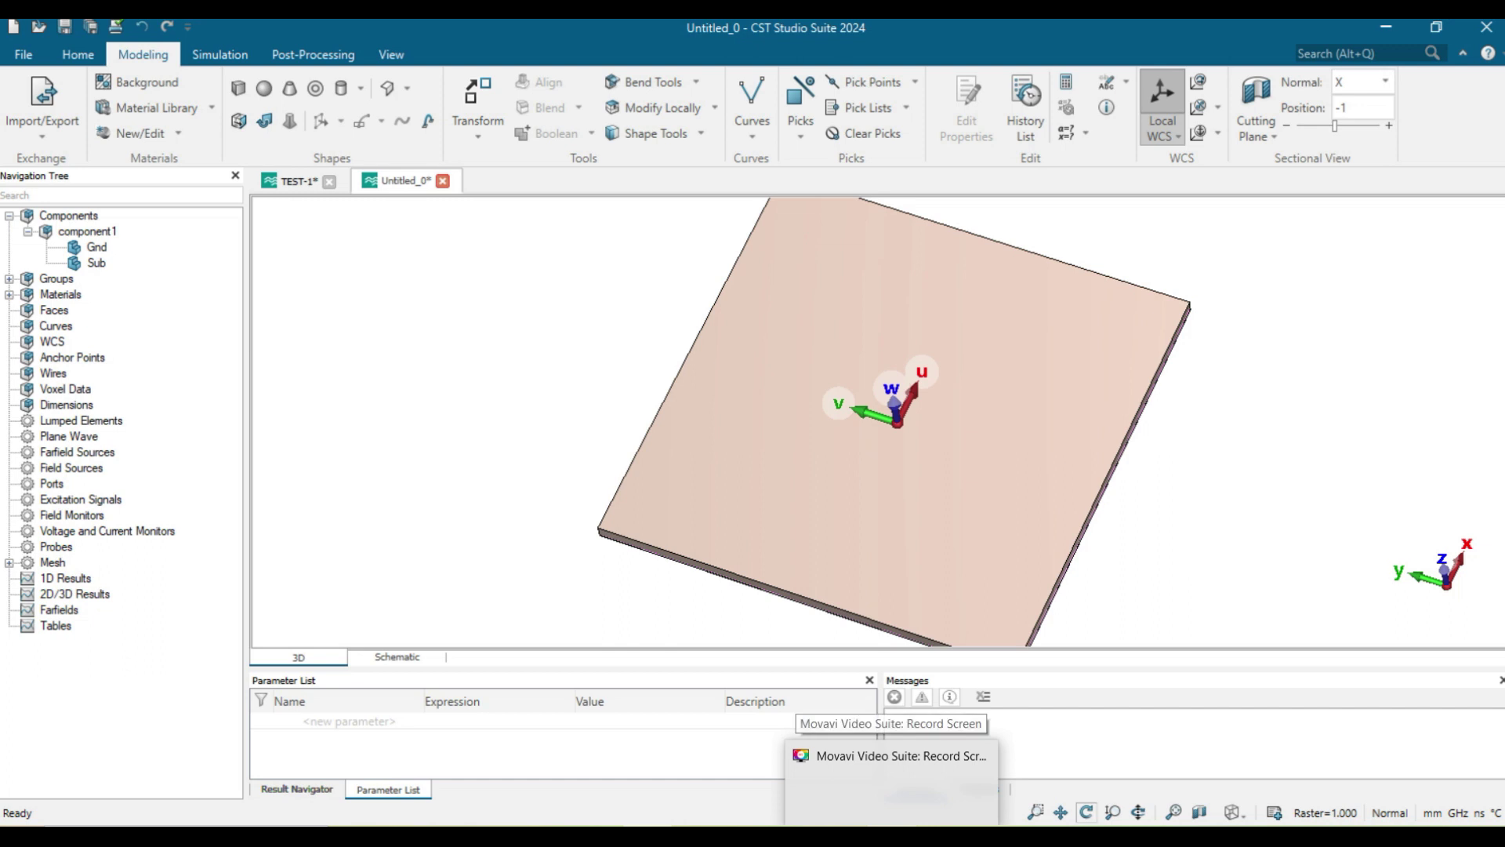
left_click(891, 776)
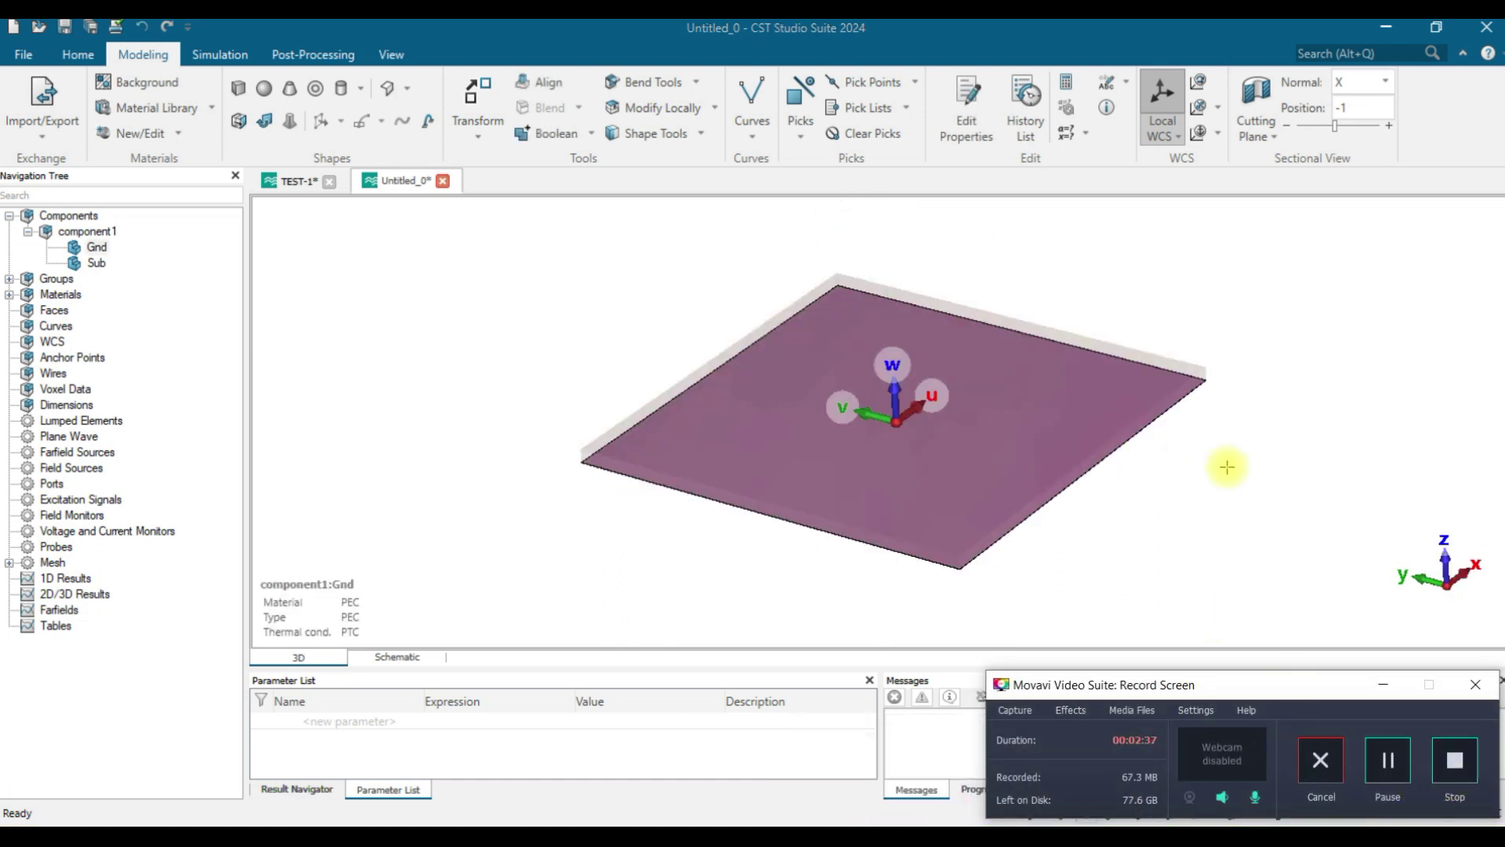
left_click(1235, 469)
left_click_drag(1176, 440, 1205, 486)
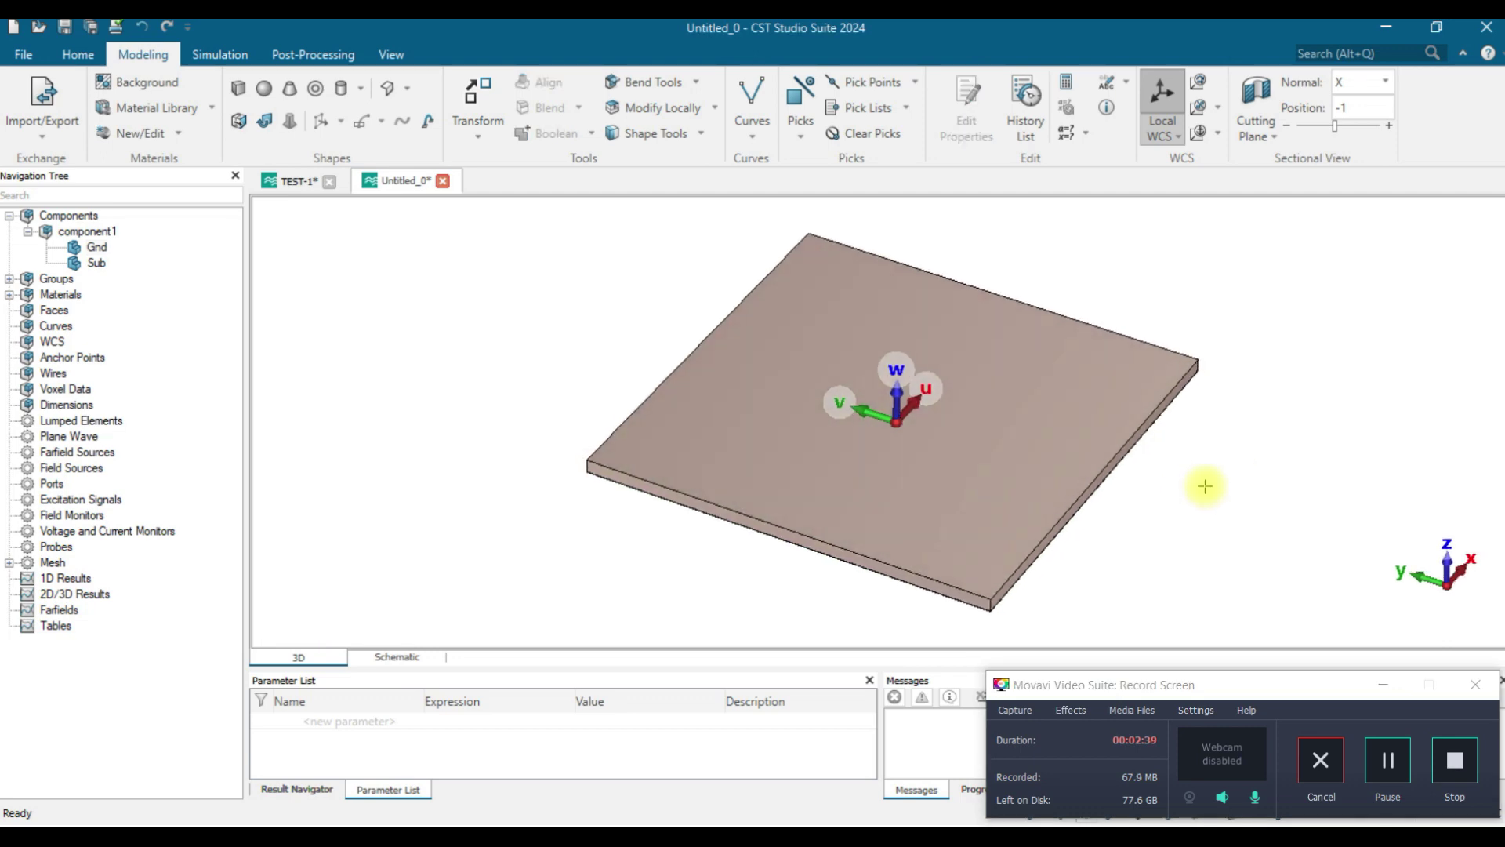
Step: Draw a sphere with a radius of about 17.5 mm near the substrate's center and name it DR
left_click(264, 89)
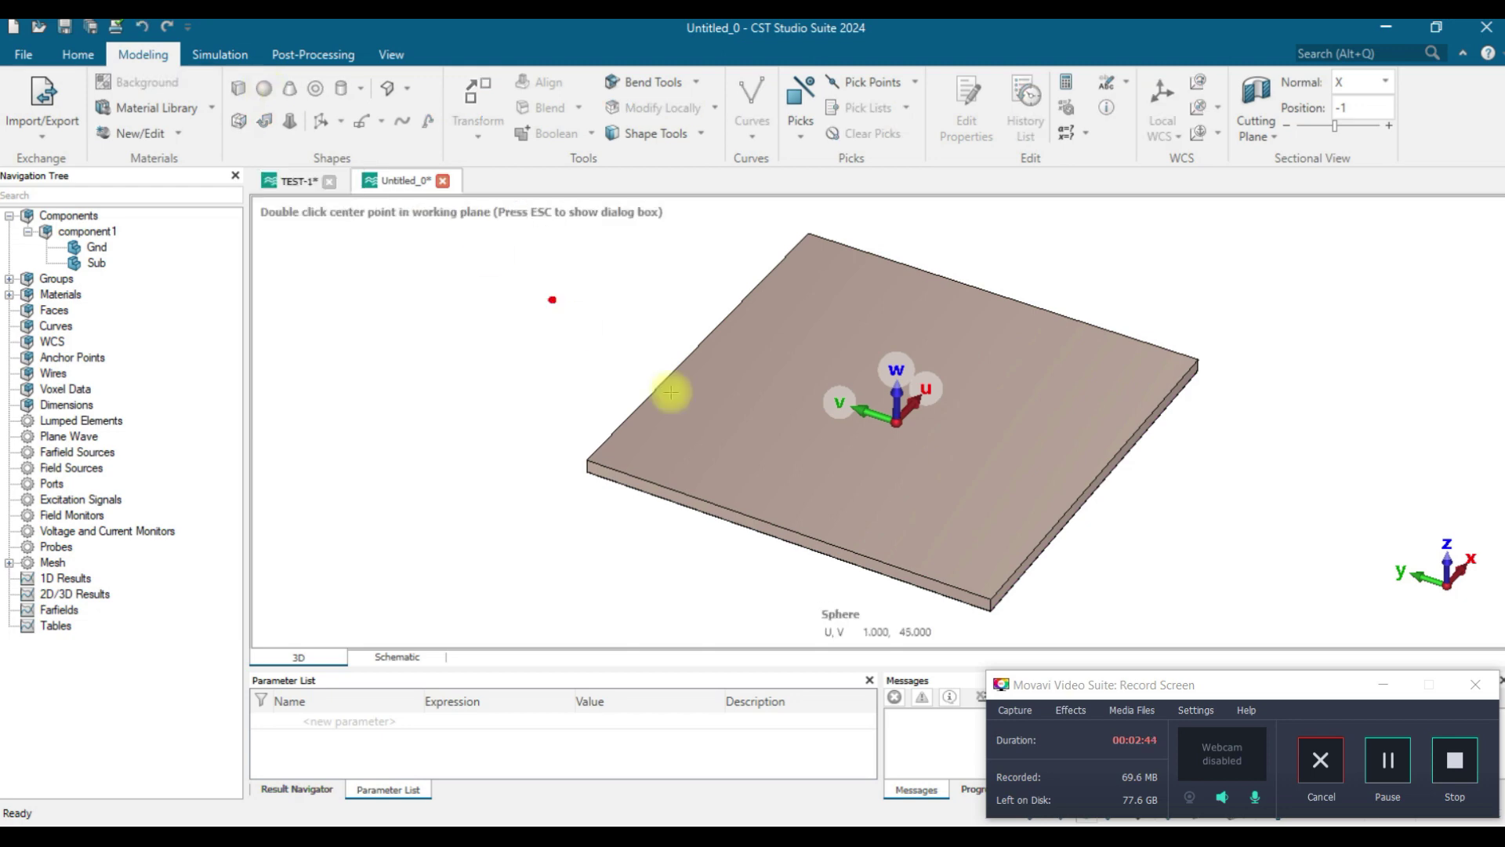
double_click(915, 433)
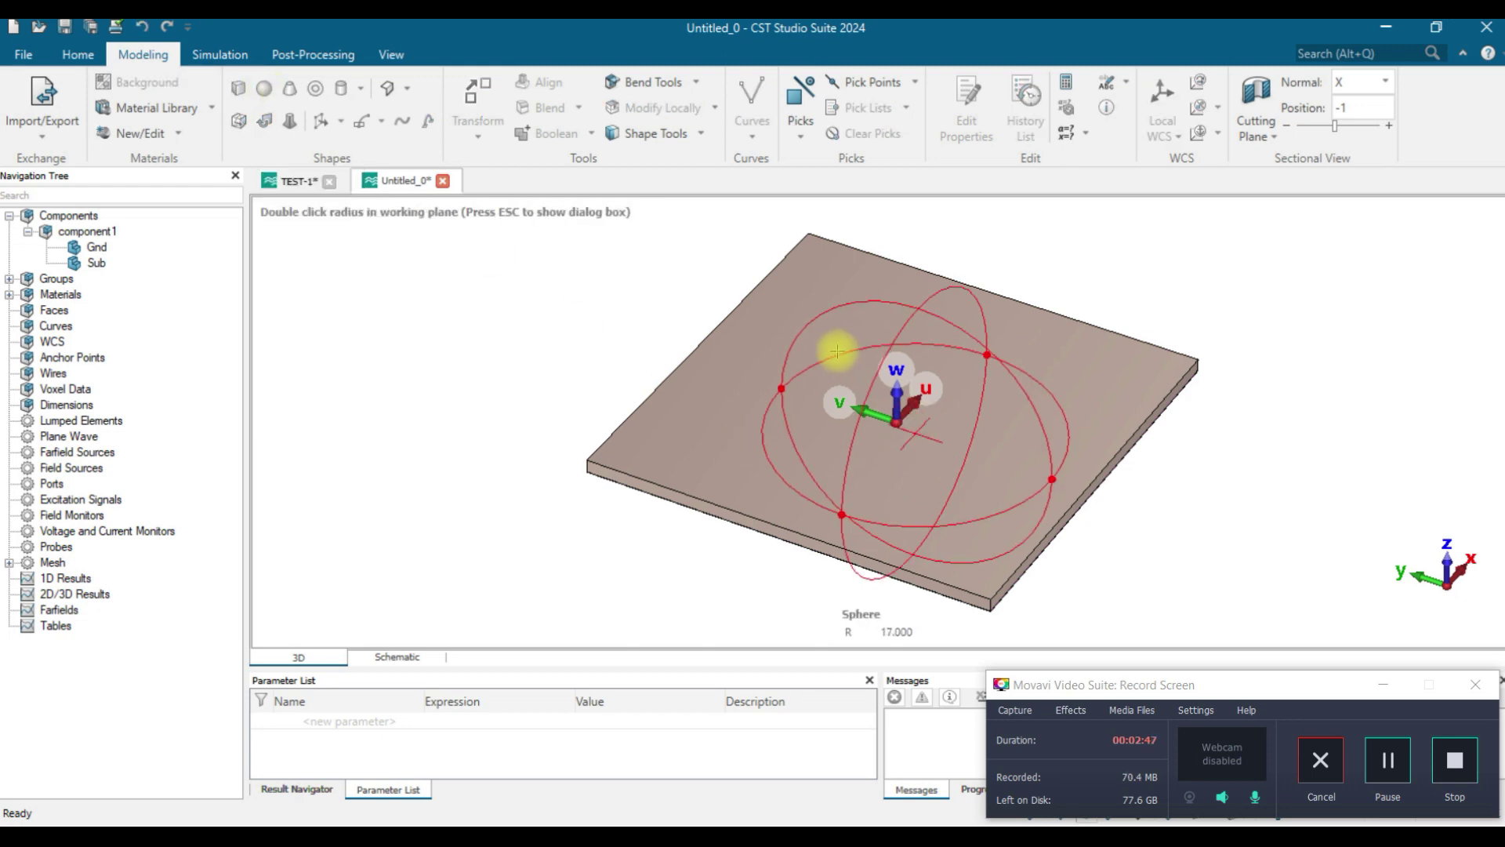
double_click(836, 351)
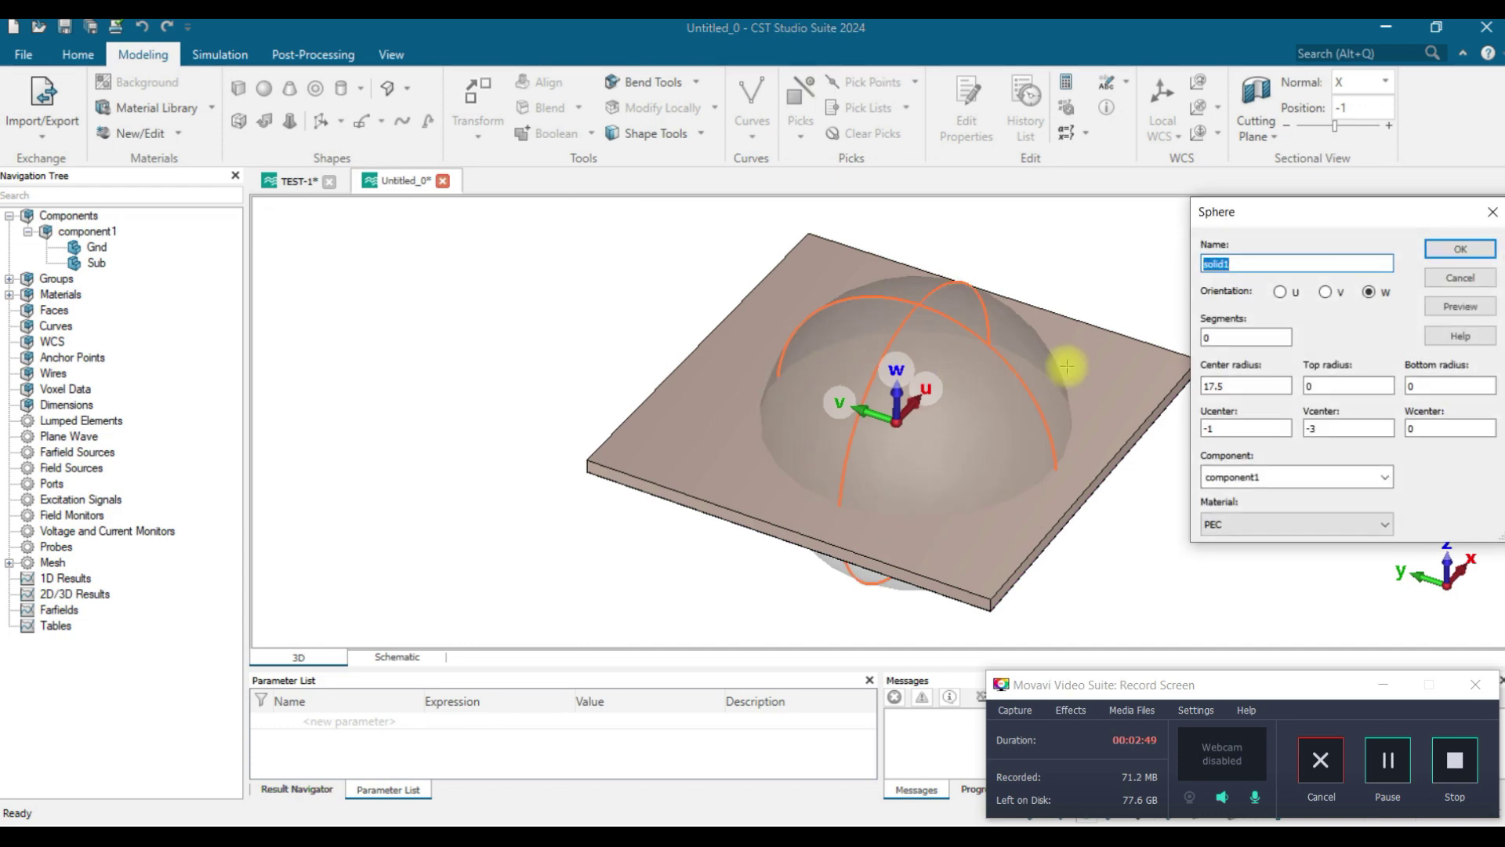
type("DR")
key("Tab")
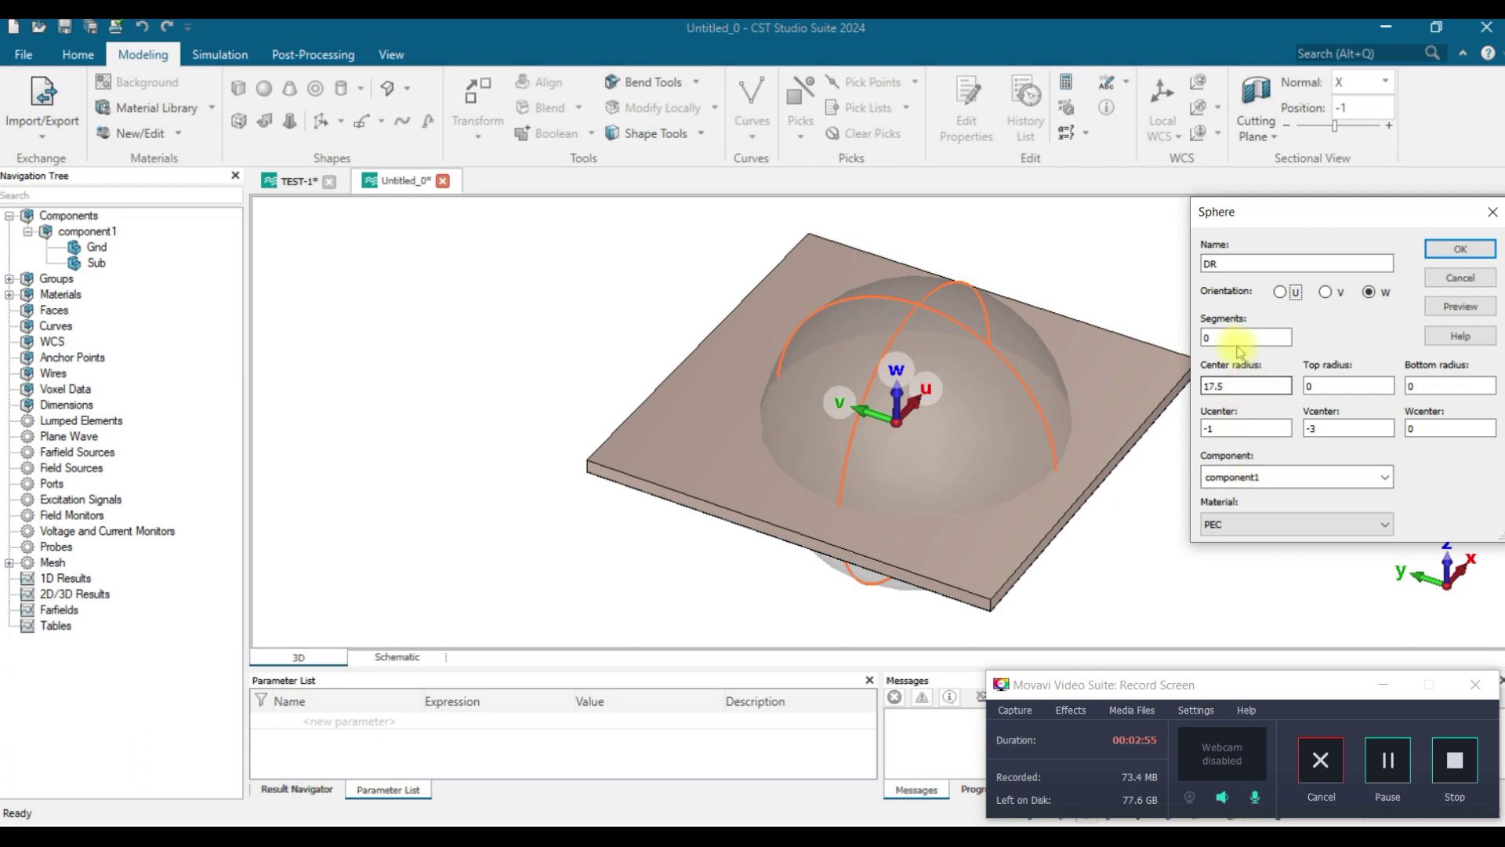
Step: Set the center radius of the DR sphere to 7.5 mm
left_click(1246, 389)
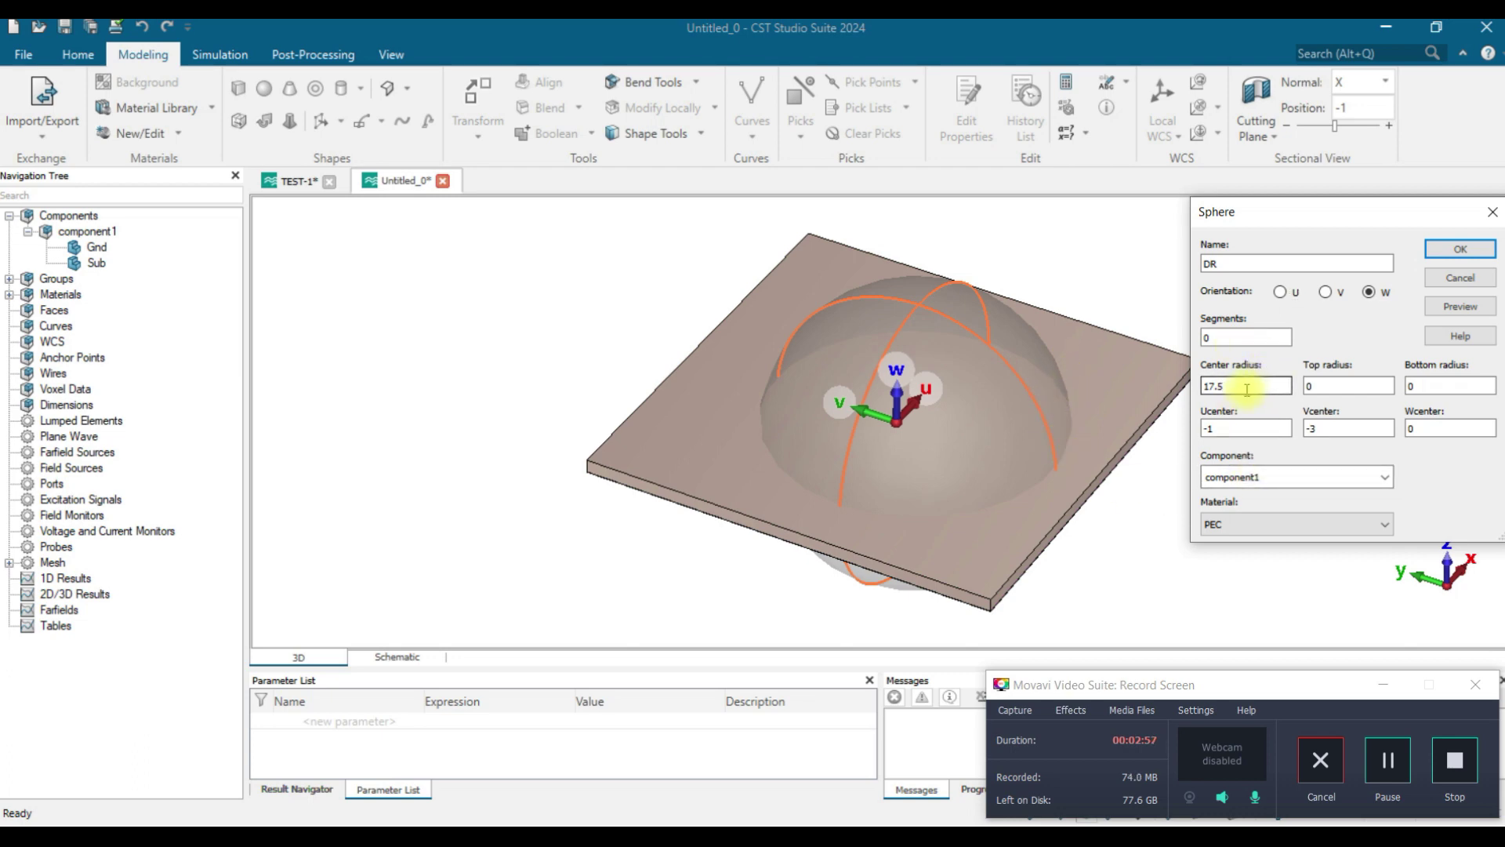
key("BackSpace")
key("BackSpace")
key("BackSpace")
key("BackSpace")
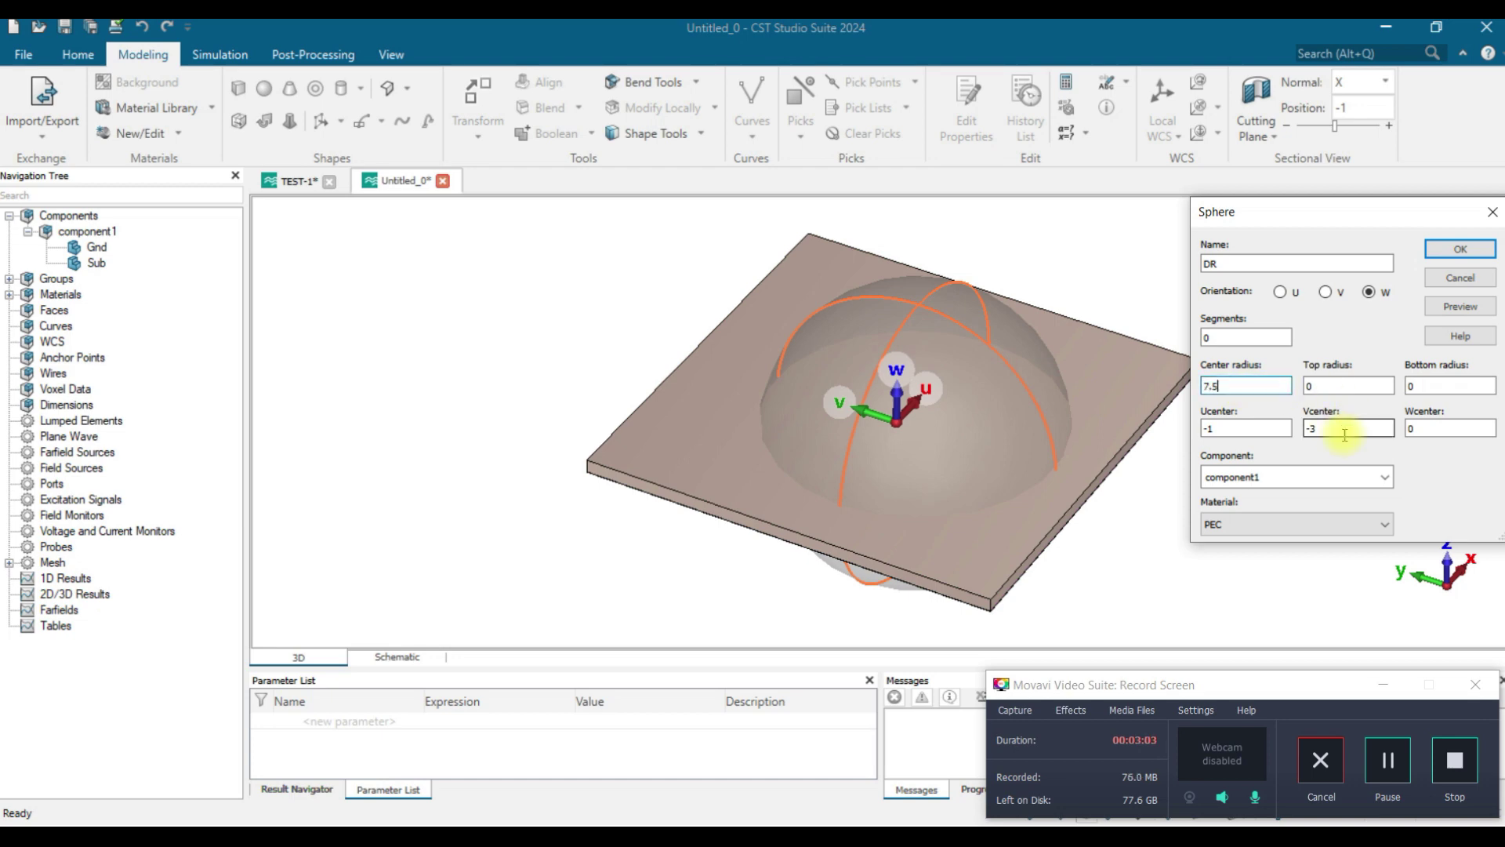
Step: Set the DR sphere's center coordinates to U 0 and V 0
left_click(1225, 430)
key("BackSpace")
key("BackSpace")
type("0")
key("Tab")
type("0")
key("Tab")
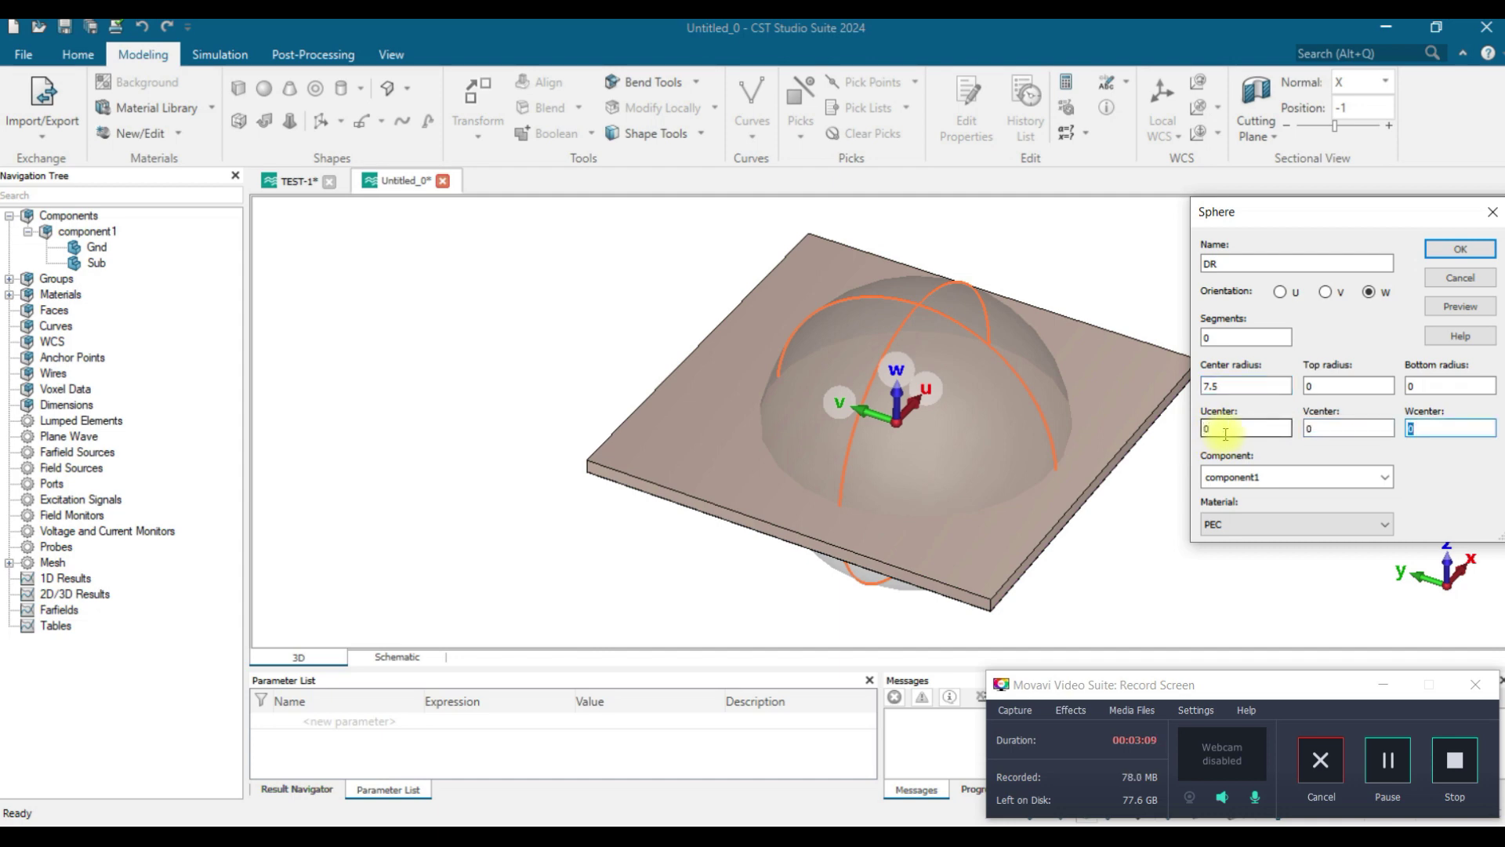
Step: Load Alumina (99.5%) (lossy) from the material library as the DR sphere's material
left_click(1337, 523)
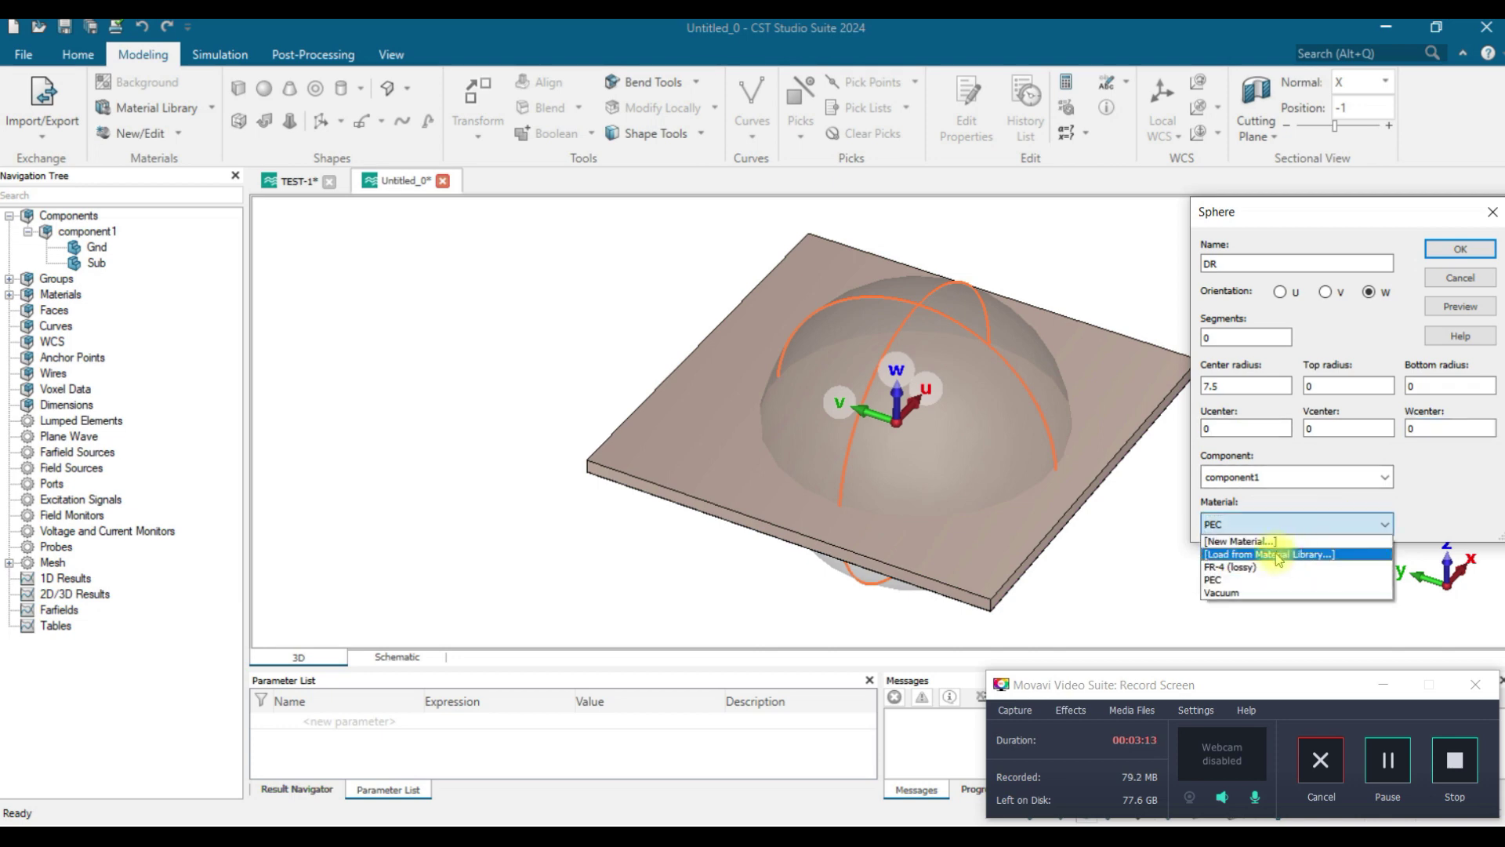
left_click(1277, 554)
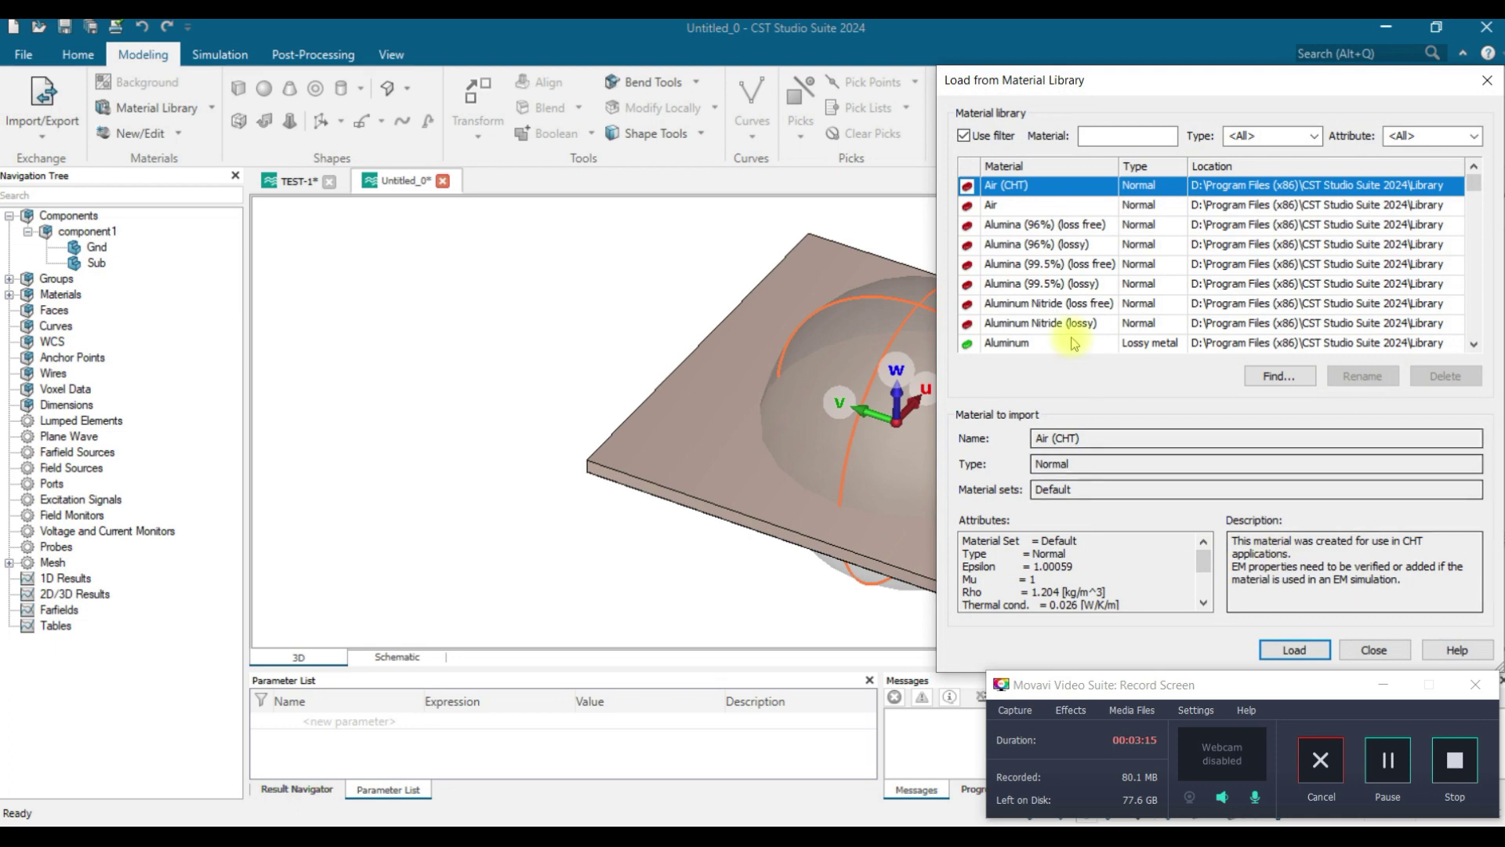
left_click(1027, 288)
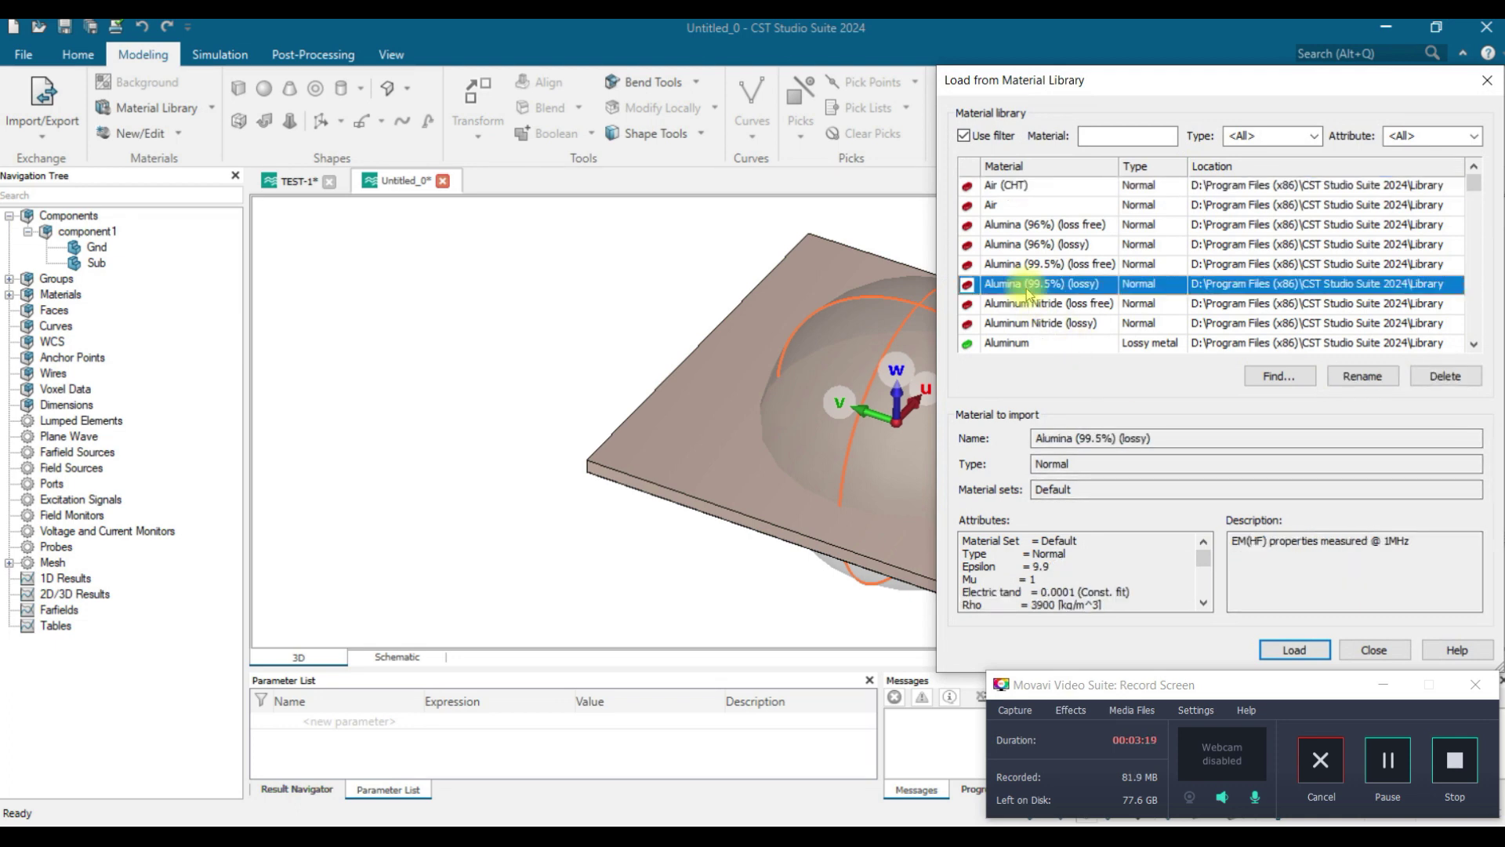
left_click(1291, 653)
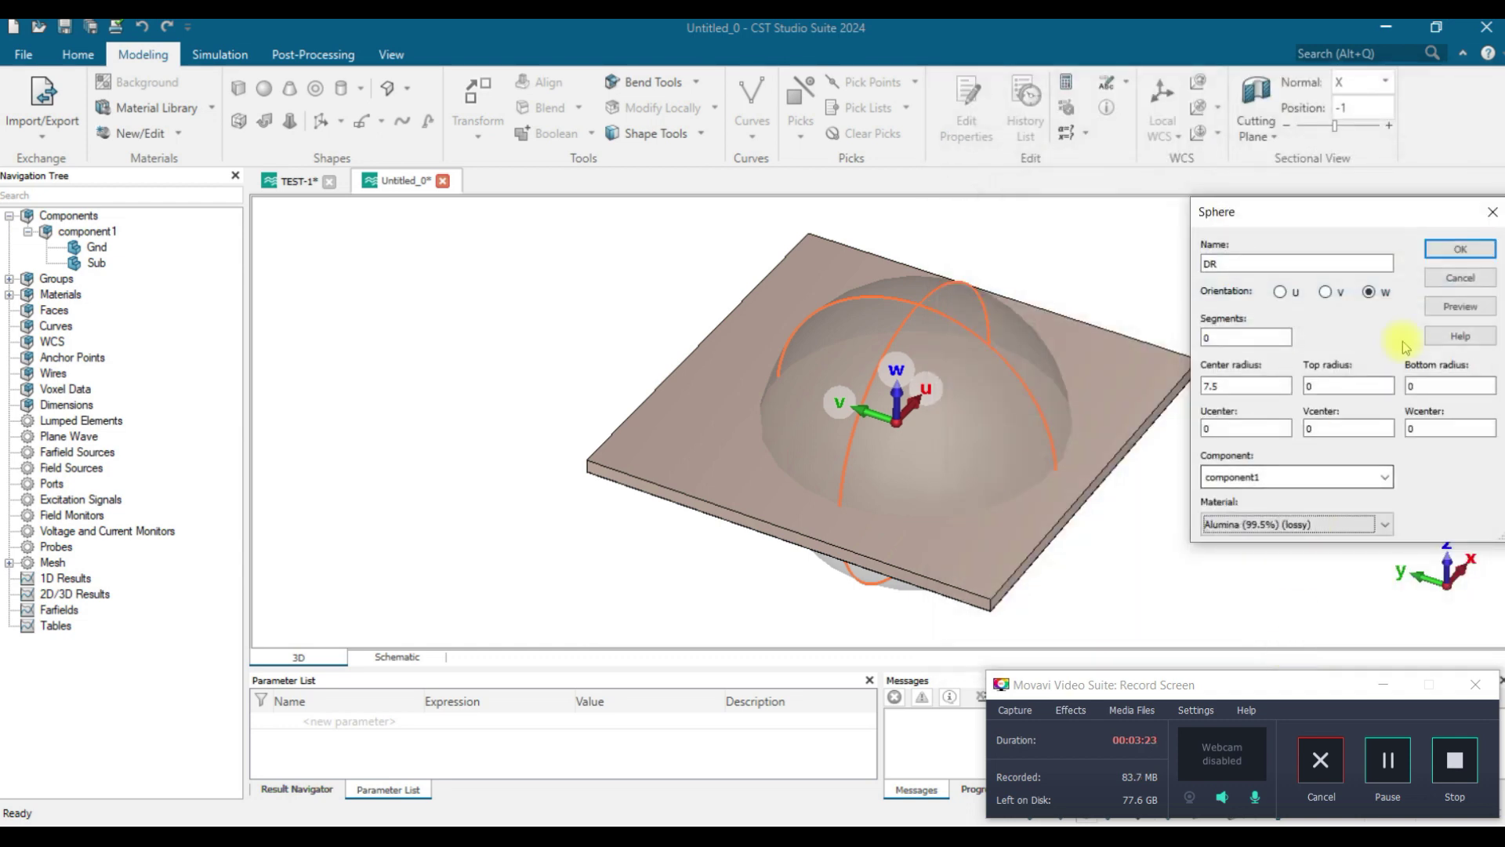
Step: Preview and create the DR sphere, dismissing the shape intersection prompt without a Boolean combination
left_click(1461, 307)
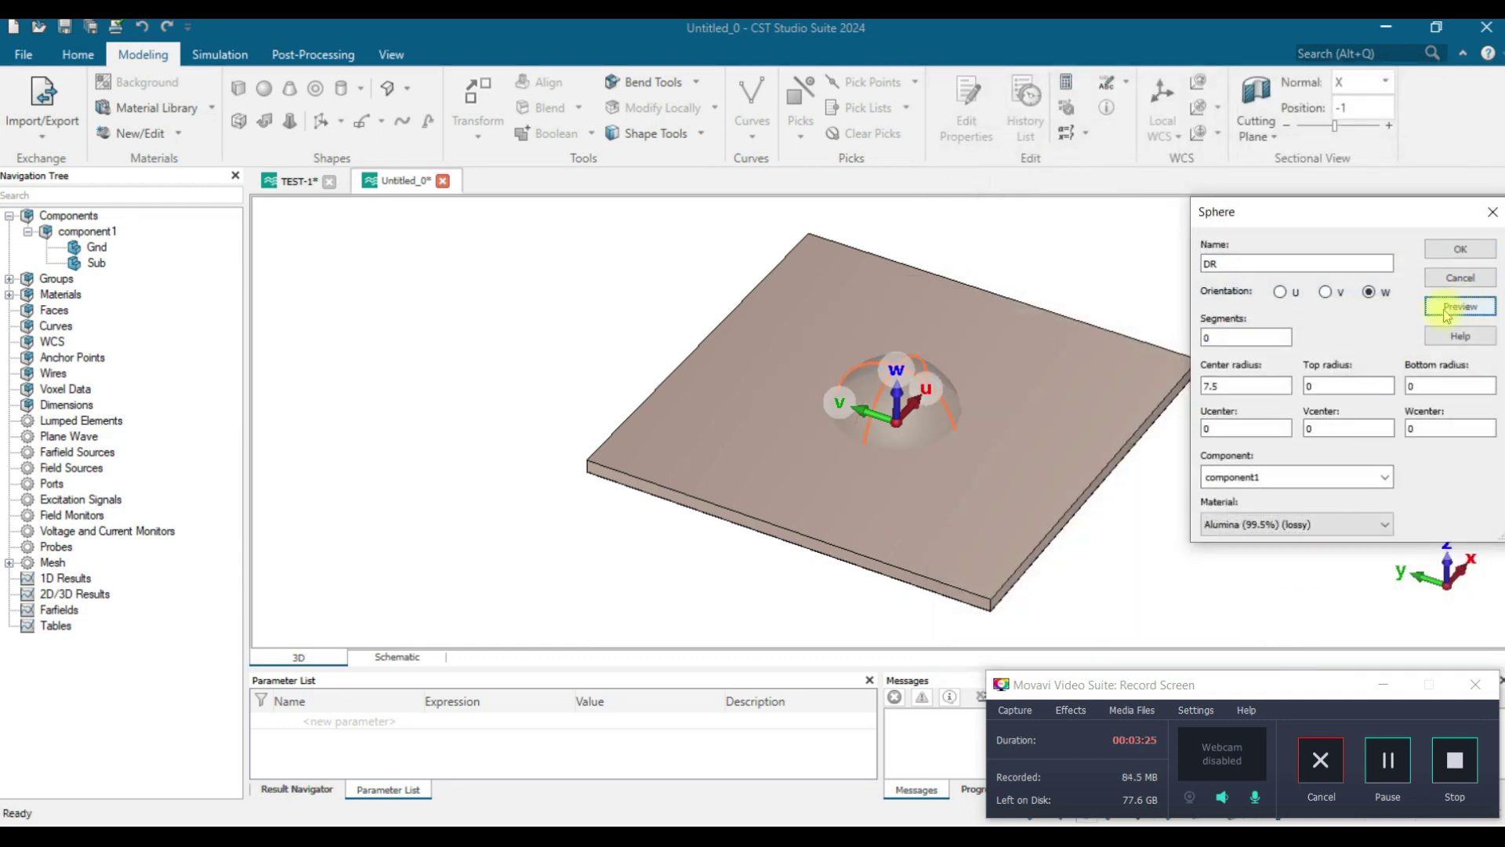
left_click(1055, 582)
left_click_drag(1055, 582, 1106, 445)
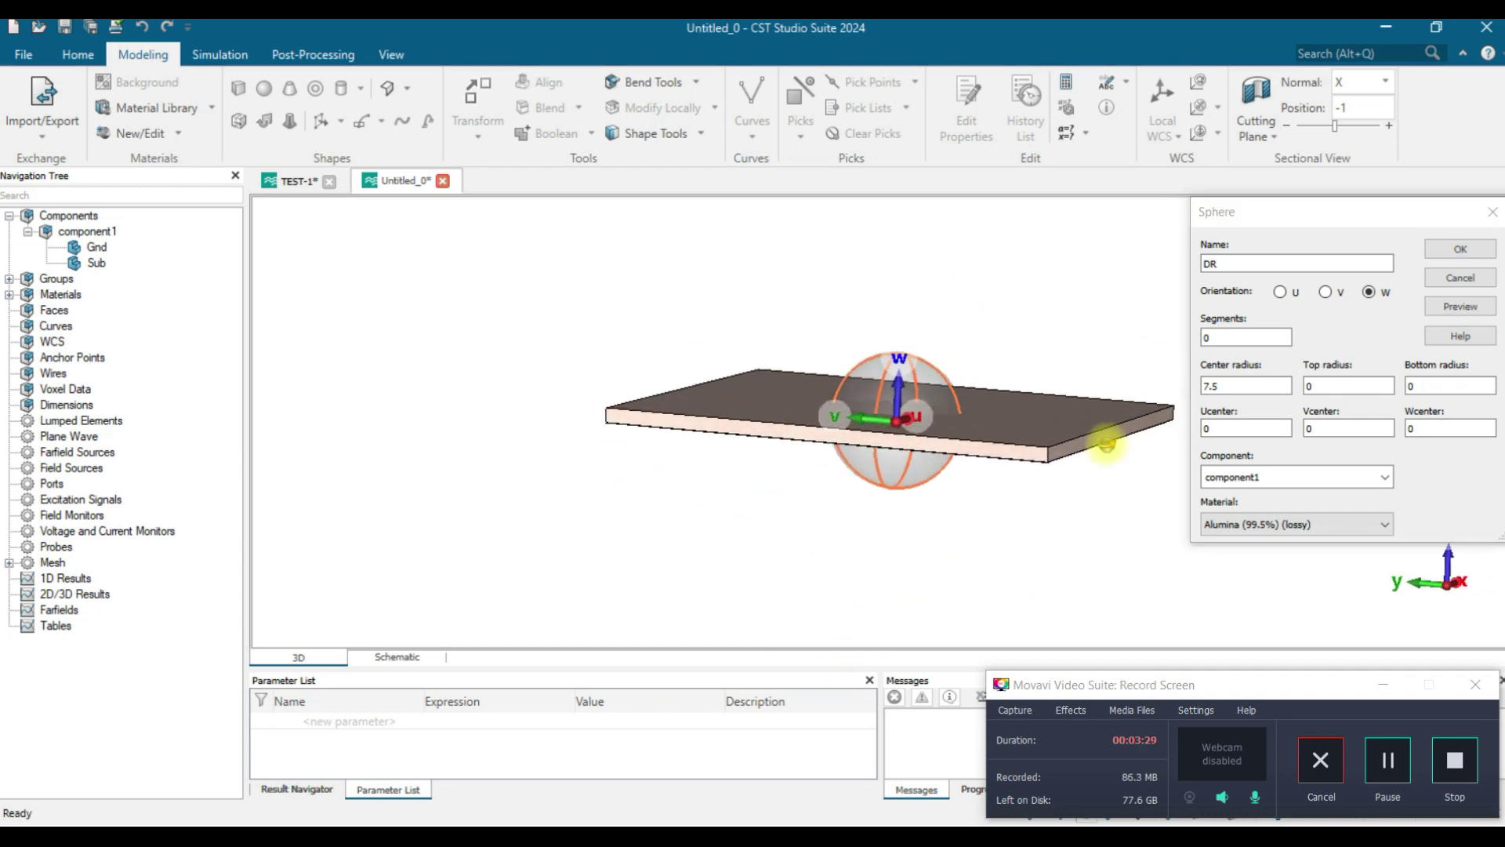
left_click(1468, 252)
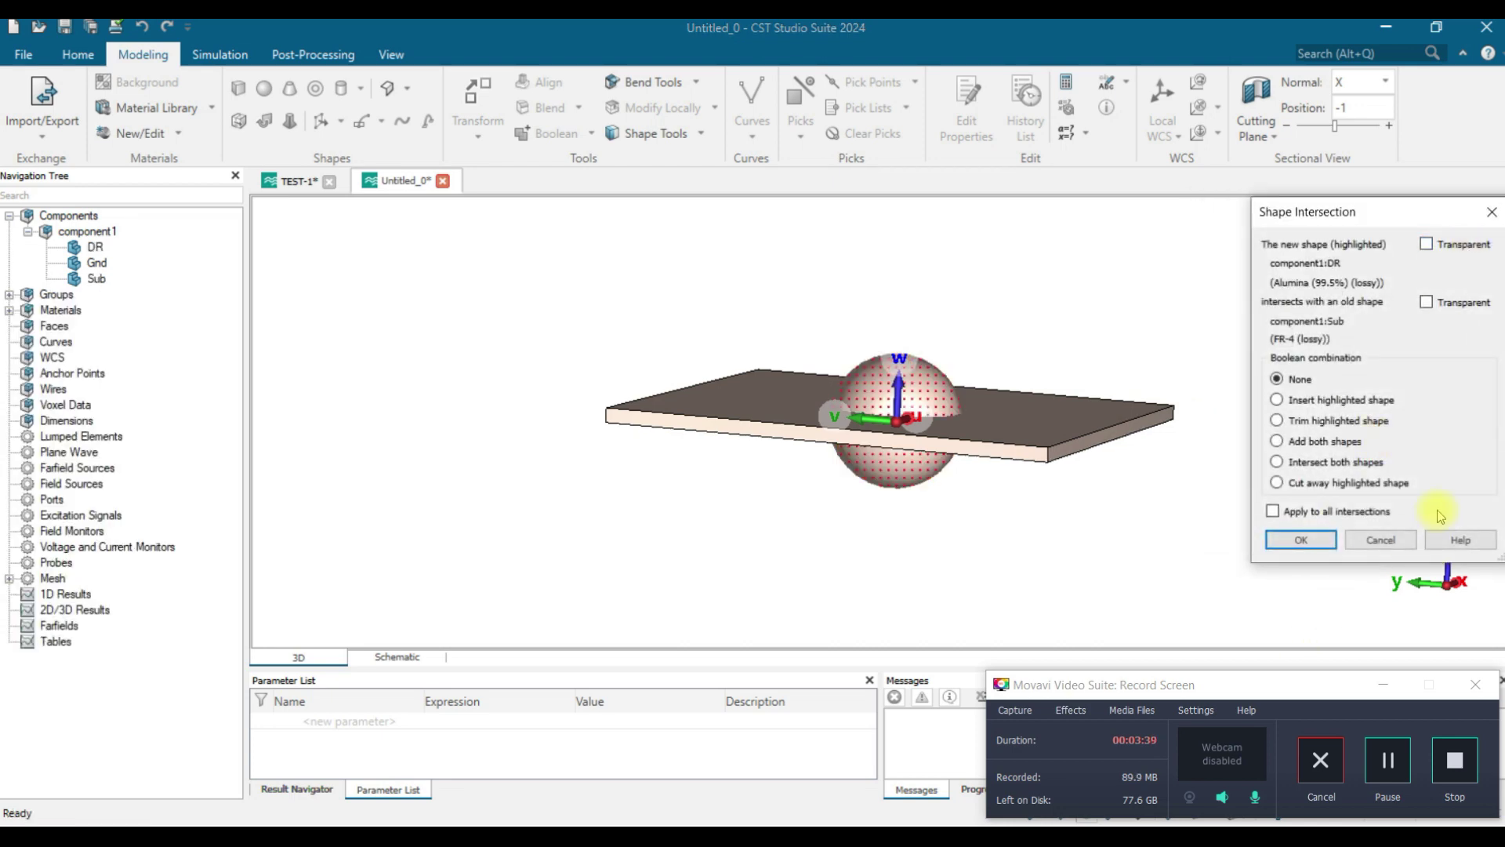
left_click(1380, 540)
Step: Pick the DR sphere's lowest point and the center of the substrate's upper face as translation reference points
mouse_move(1253, 497)
left_mouse_down()
mouse_move(1239, 531)
mouse_move(1255, 515)
left_mouse_up()
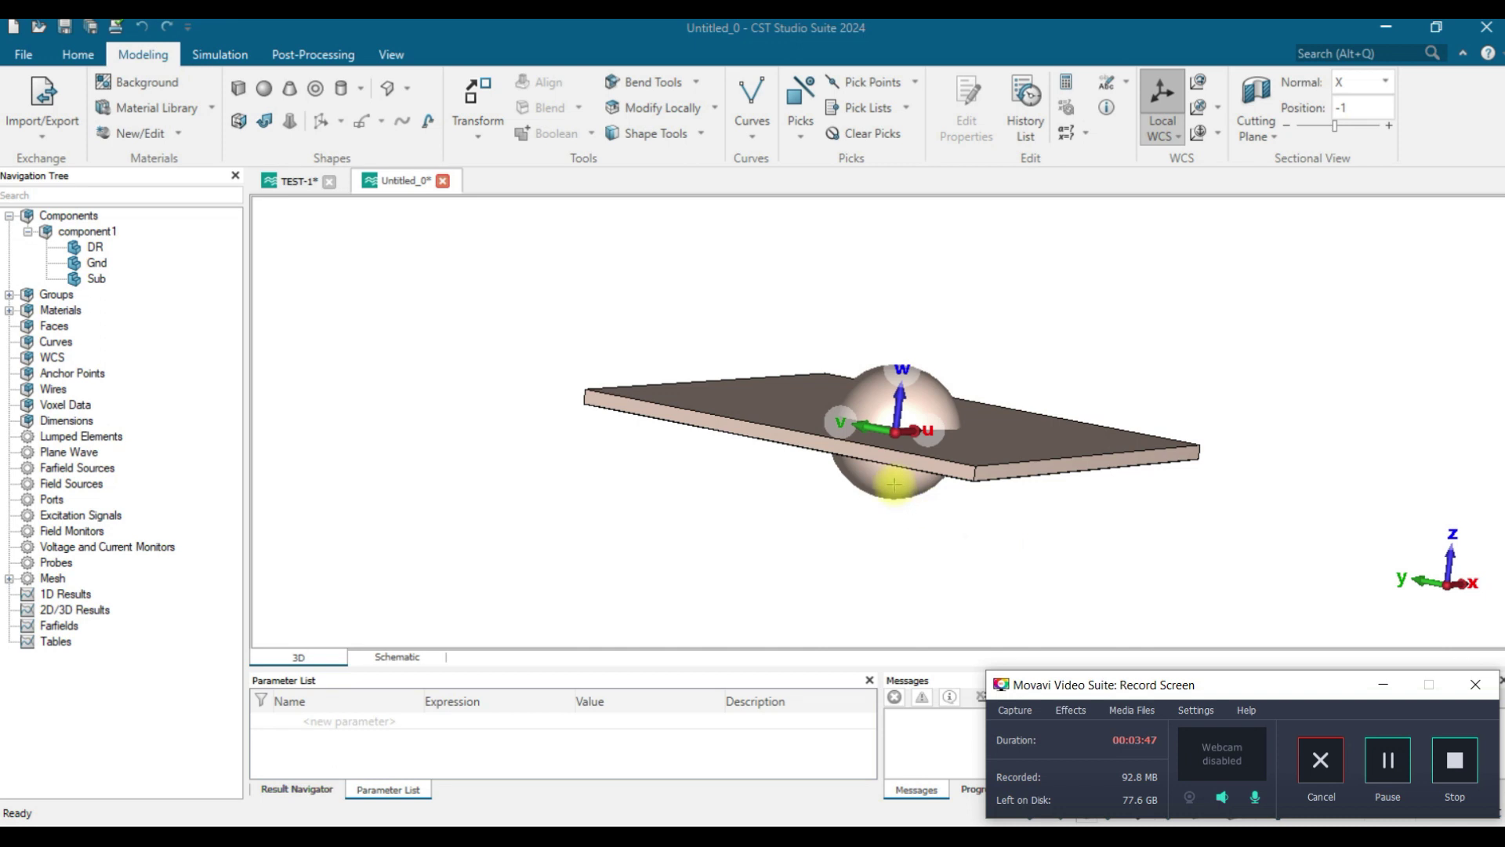
left_click_drag(893, 485, 922, 469)
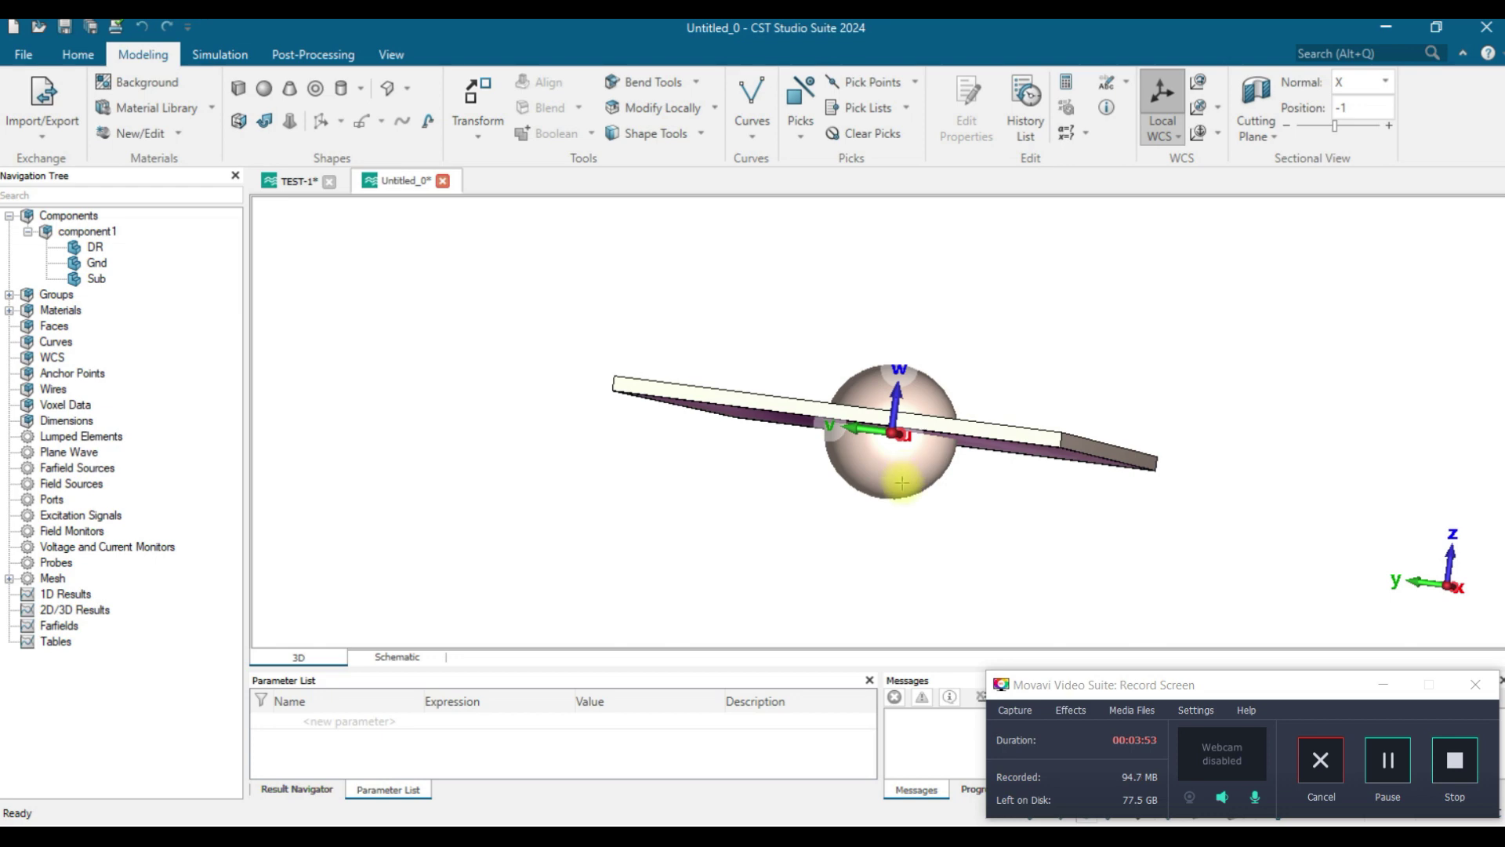
key("s")
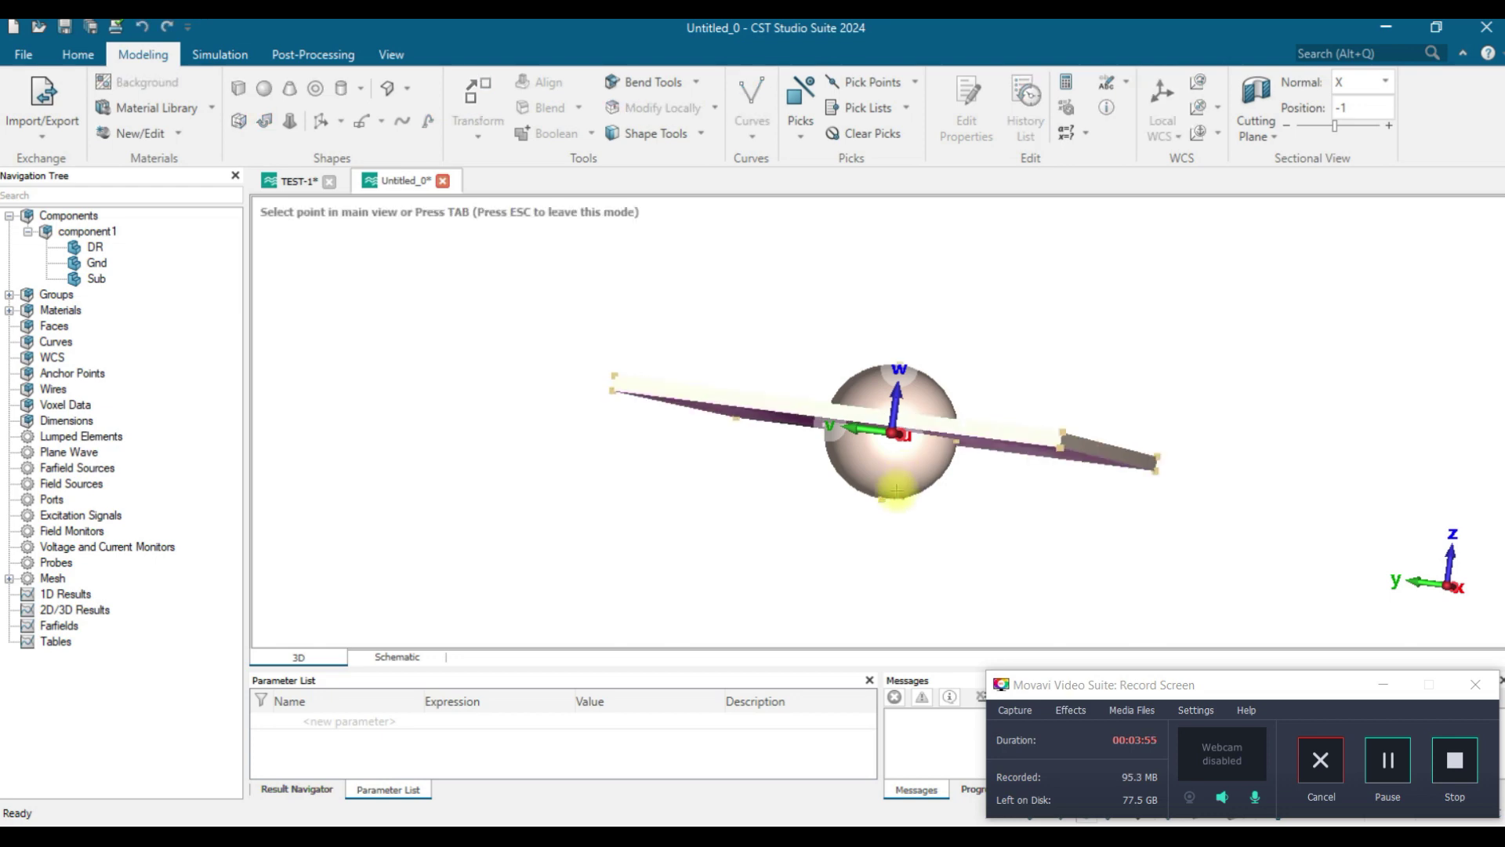
left_click(882, 498)
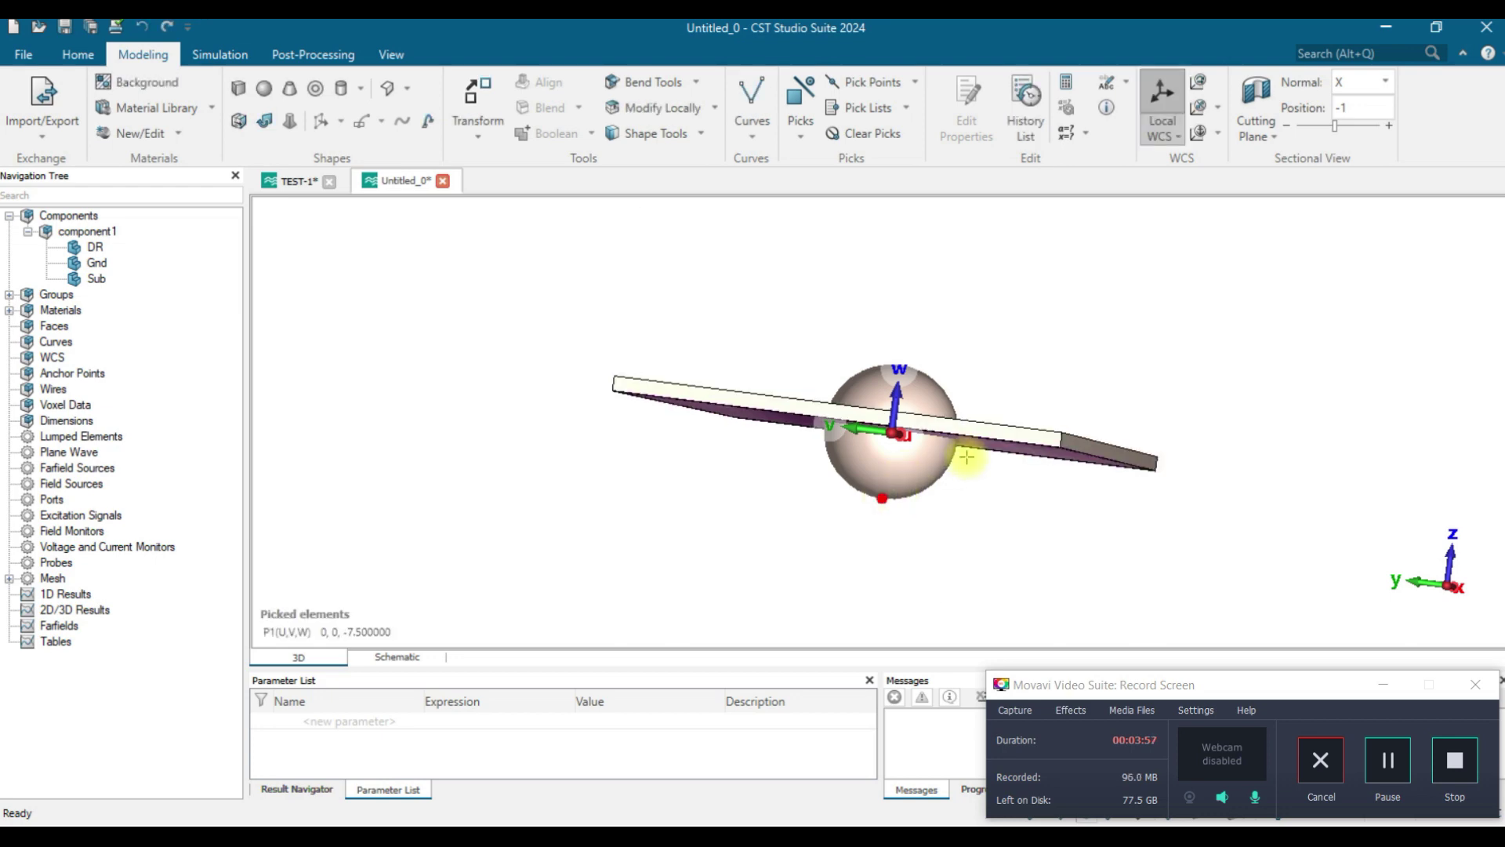
left_click_drag(966, 457, 955, 568)
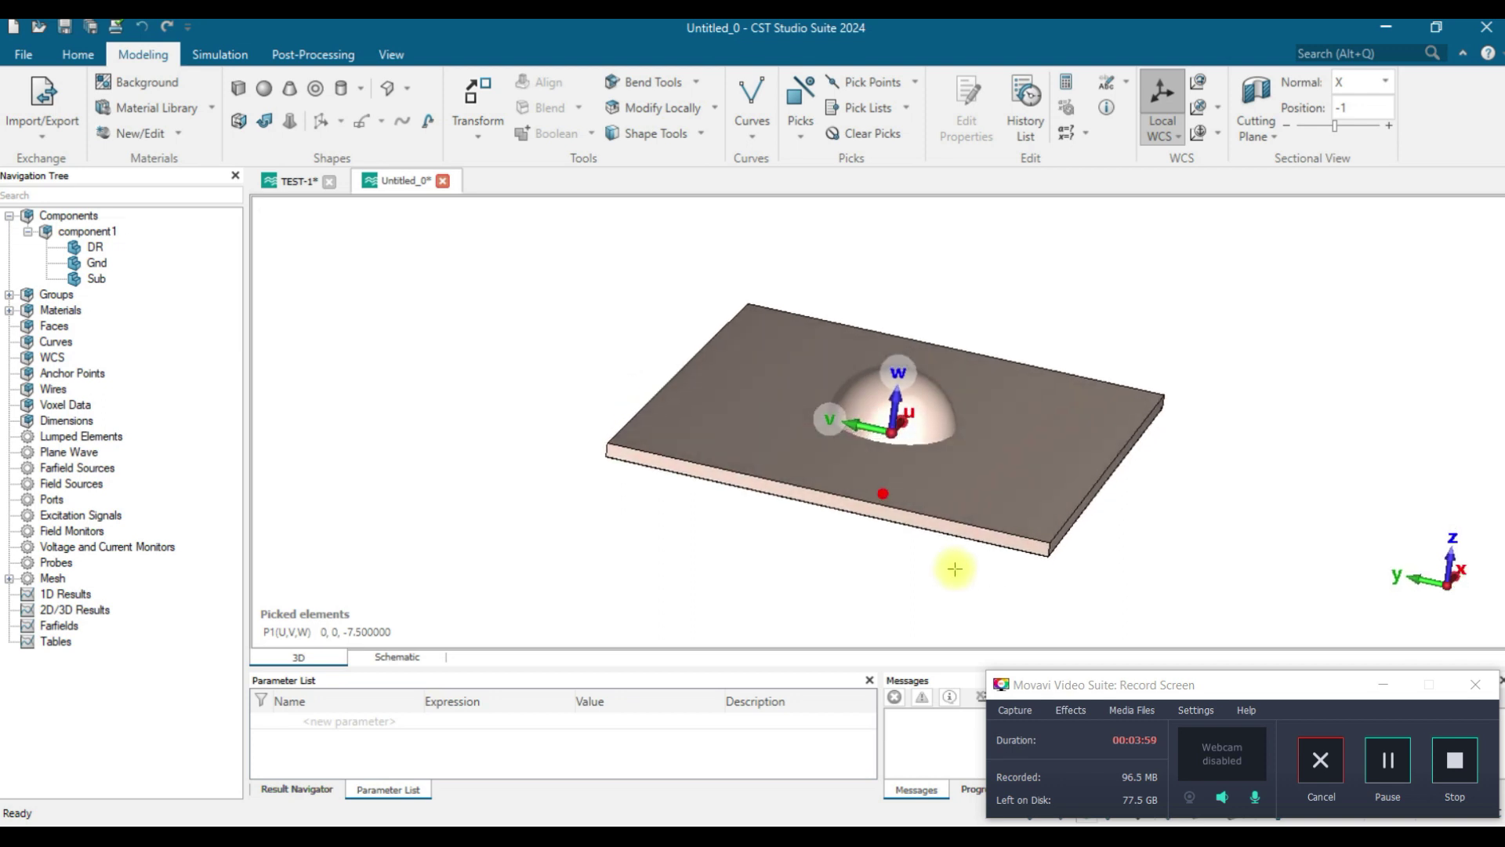
key("f")
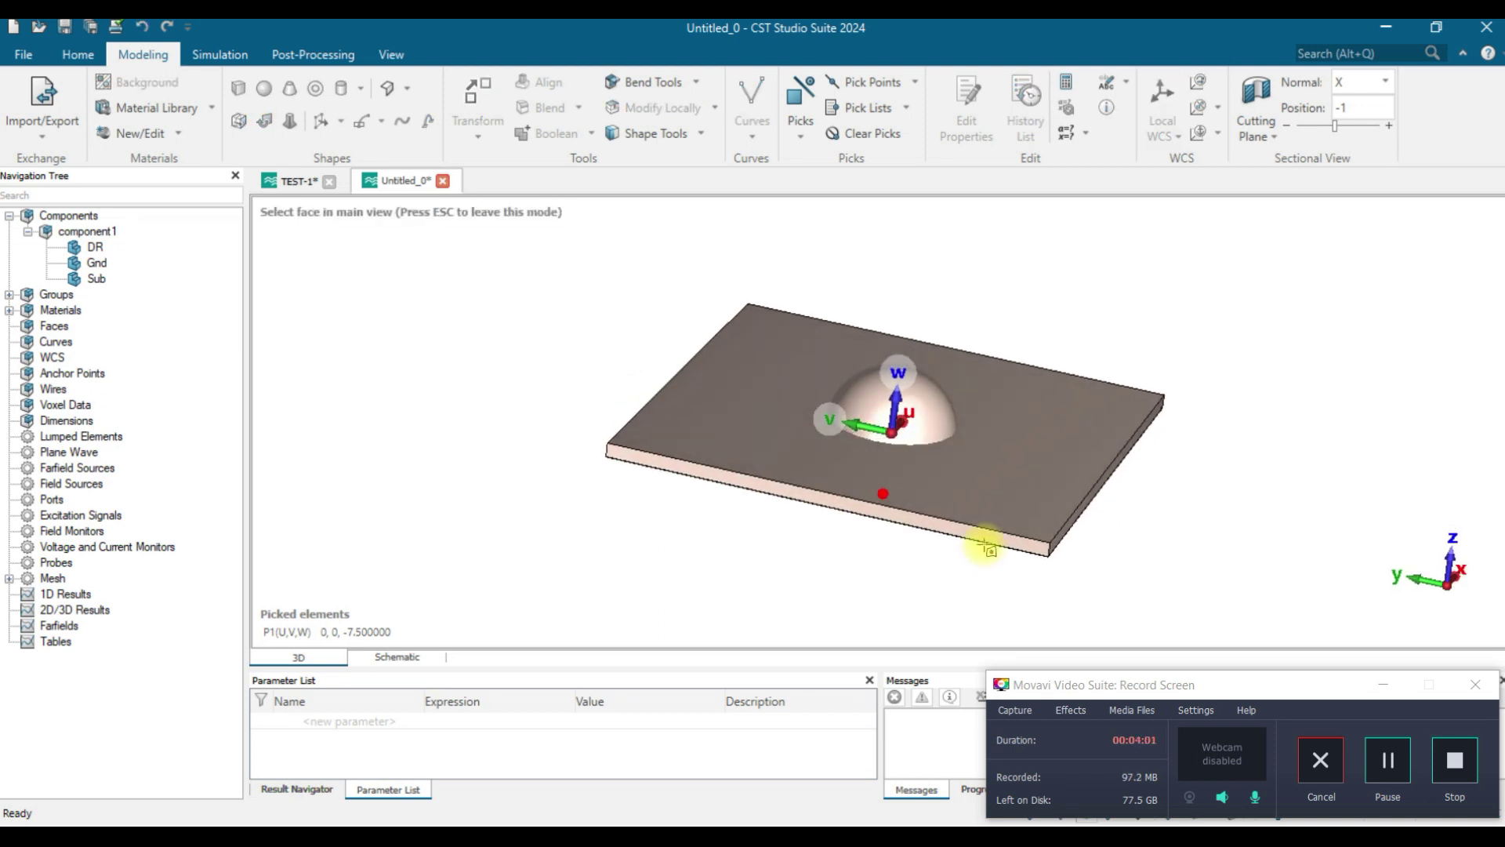
left_click(969, 422)
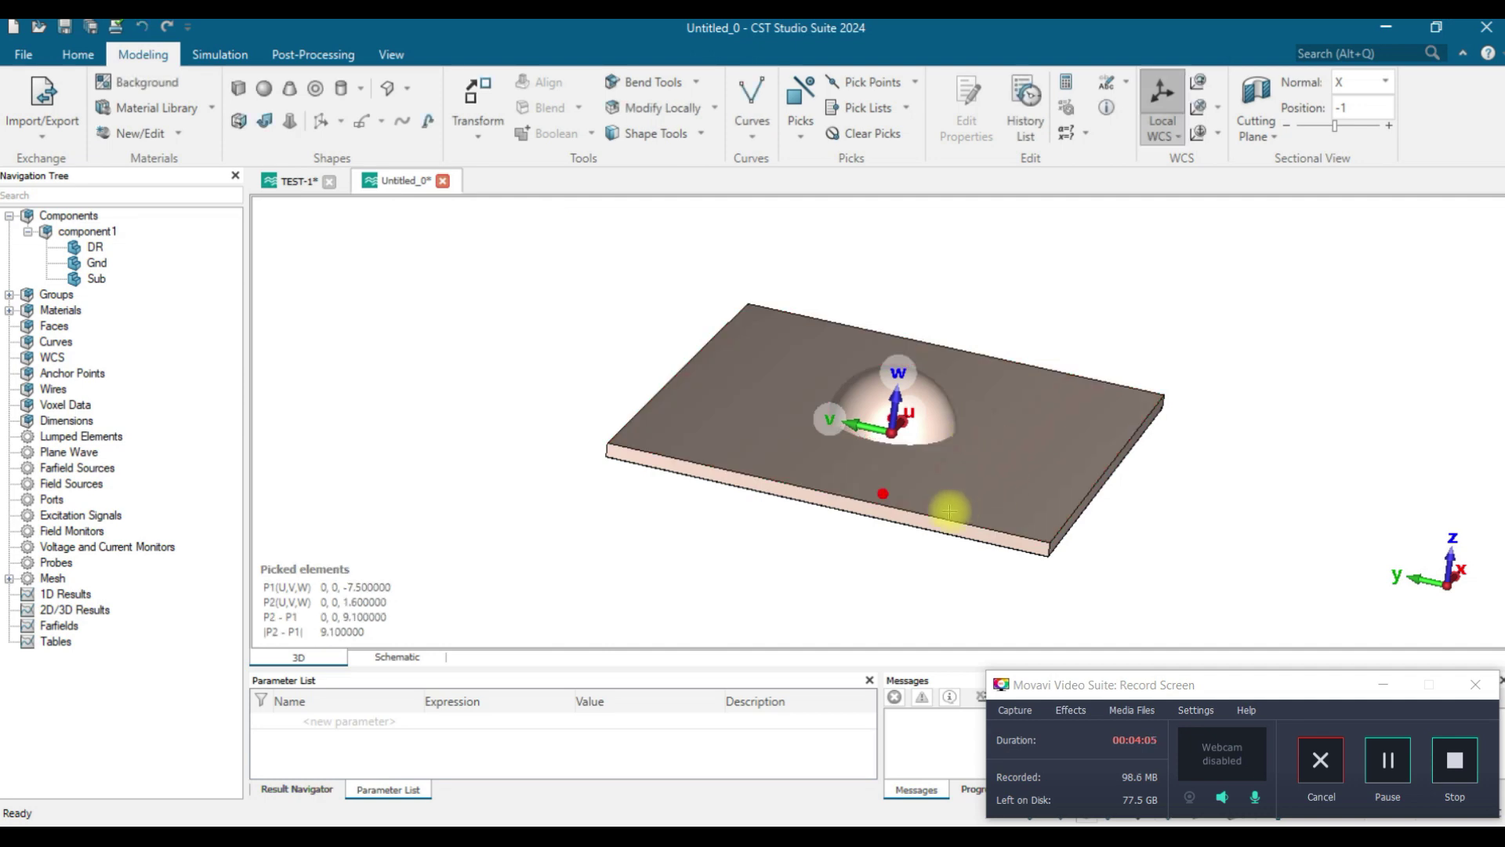
Step: Translate the DR sphere by the vector between the picked points so it rests on the substrate's upper face
left_click_drag(948, 511, 967, 423)
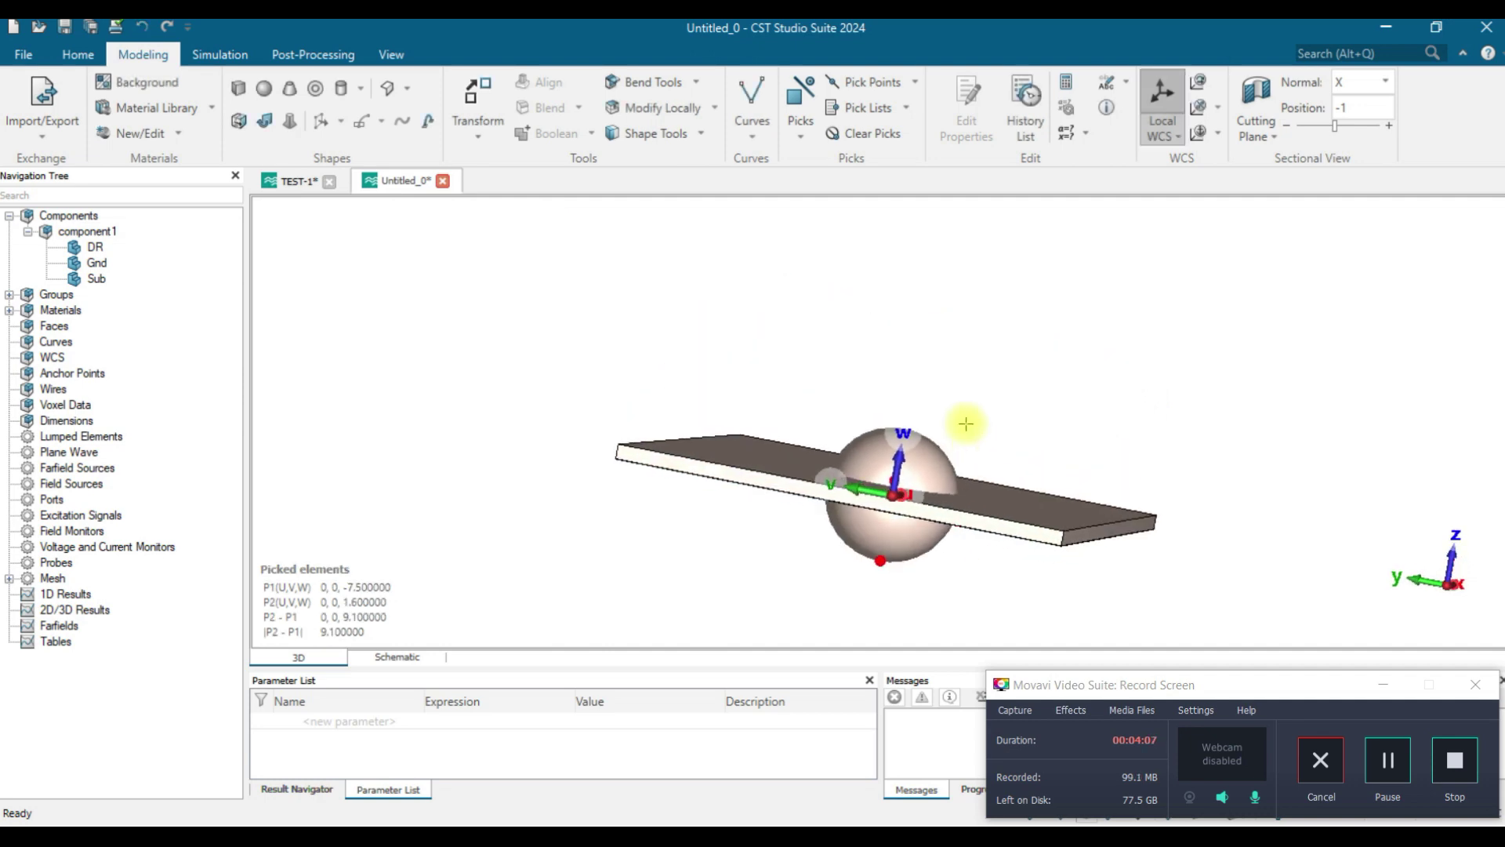
left_click(885, 543)
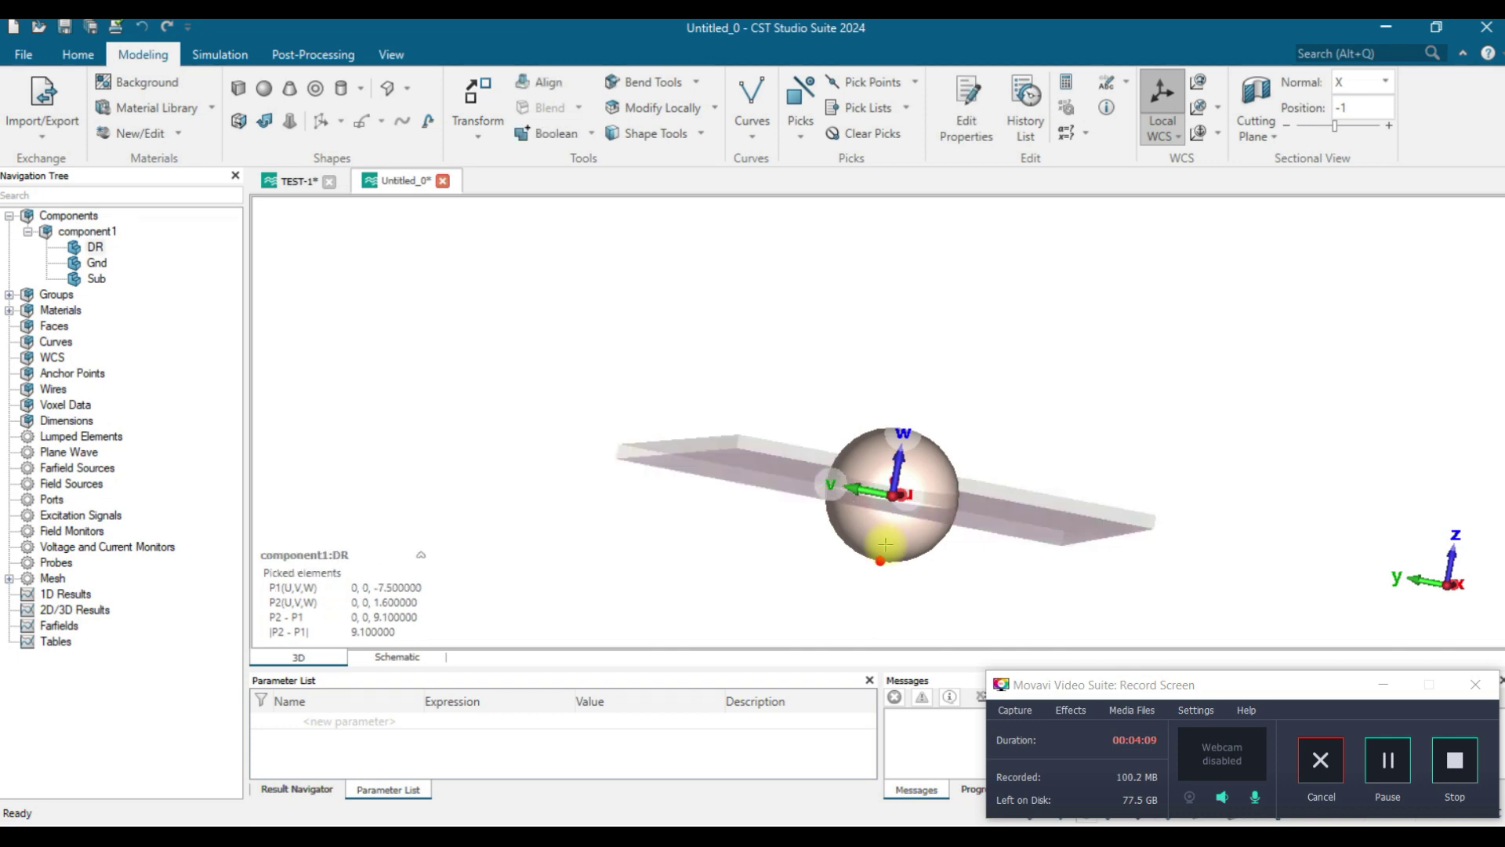
key("ctrl+t")
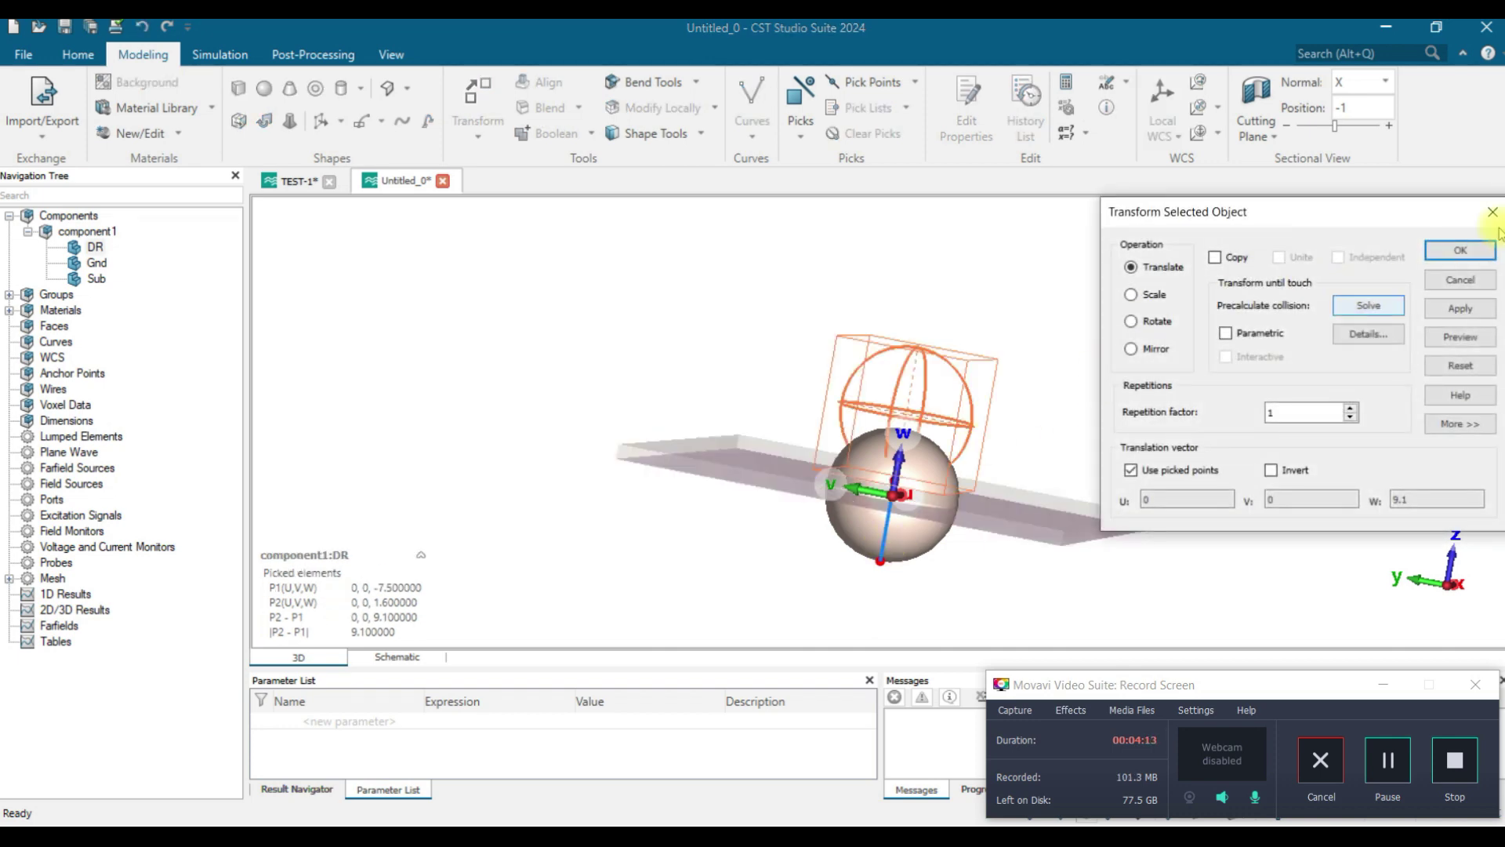
left_click(1463, 250)
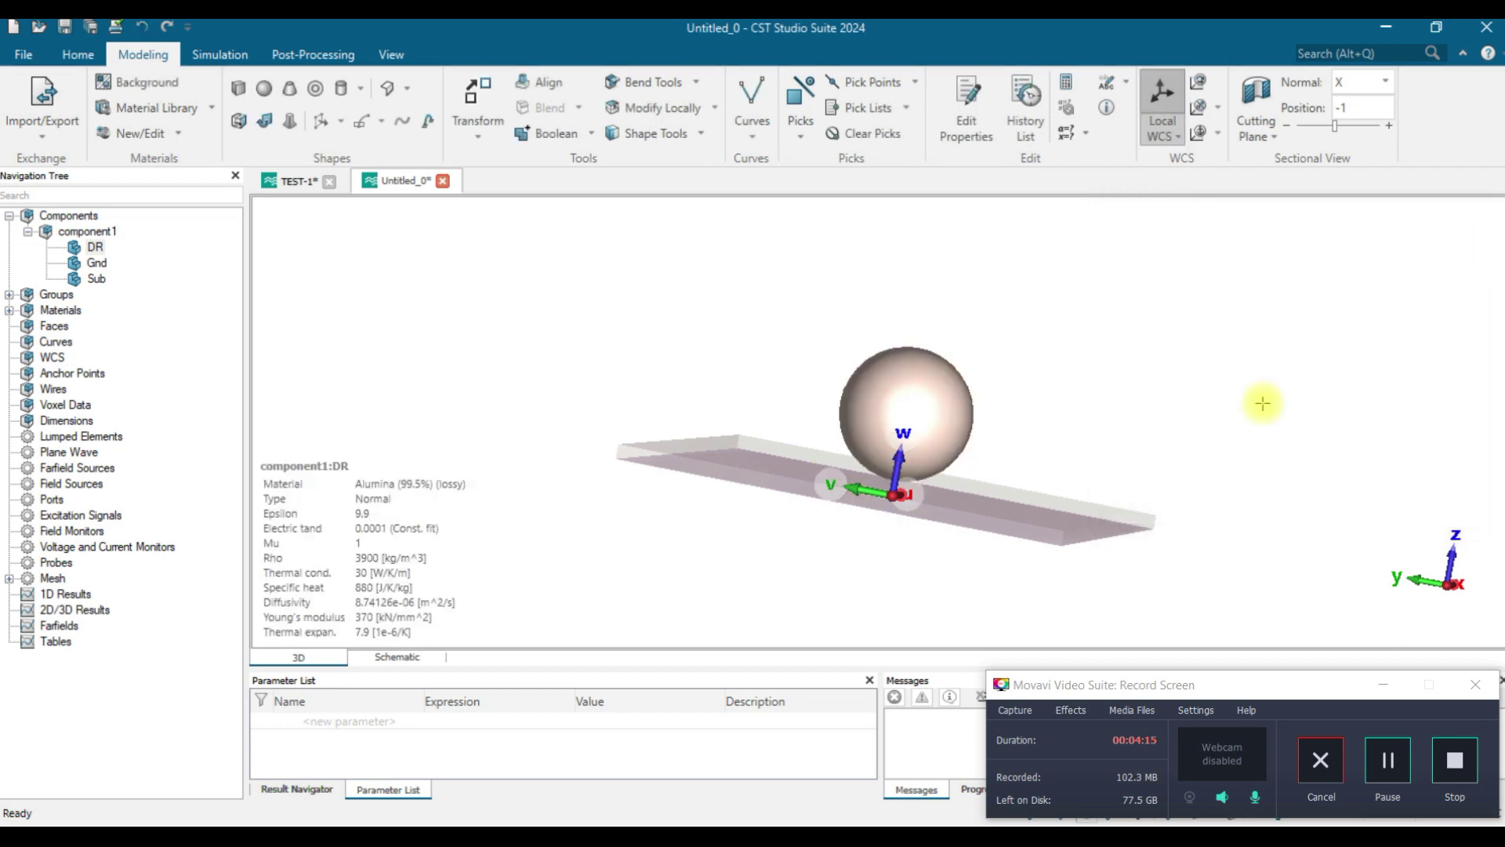
Step: Overwrite the material color of the DR sphere with violet-blue (#5500ff)
left_click_drag(1216, 433, 944, 521)
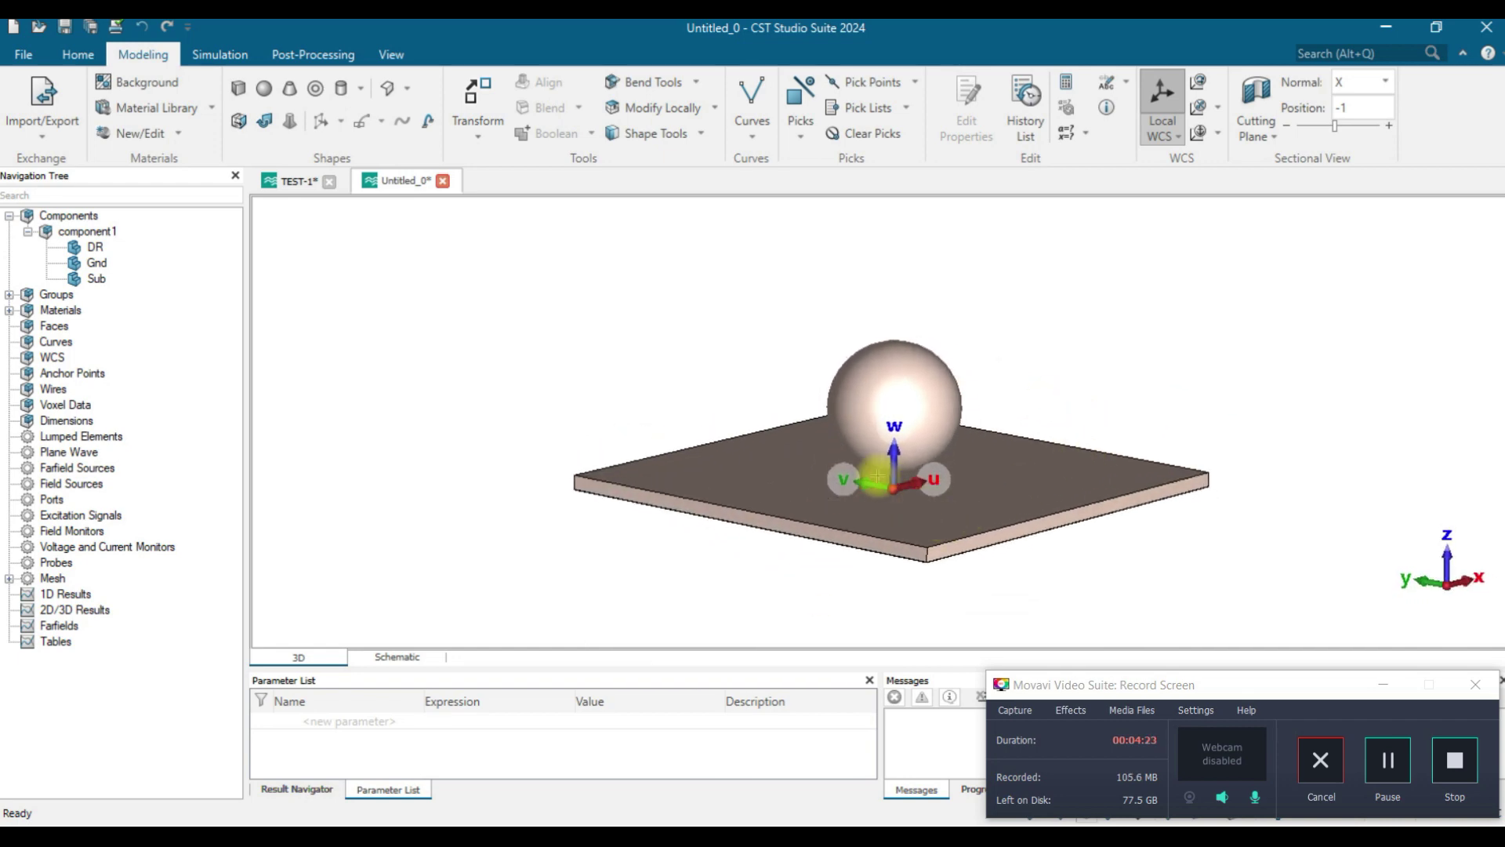
left_click(925, 390)
right_click(925, 390)
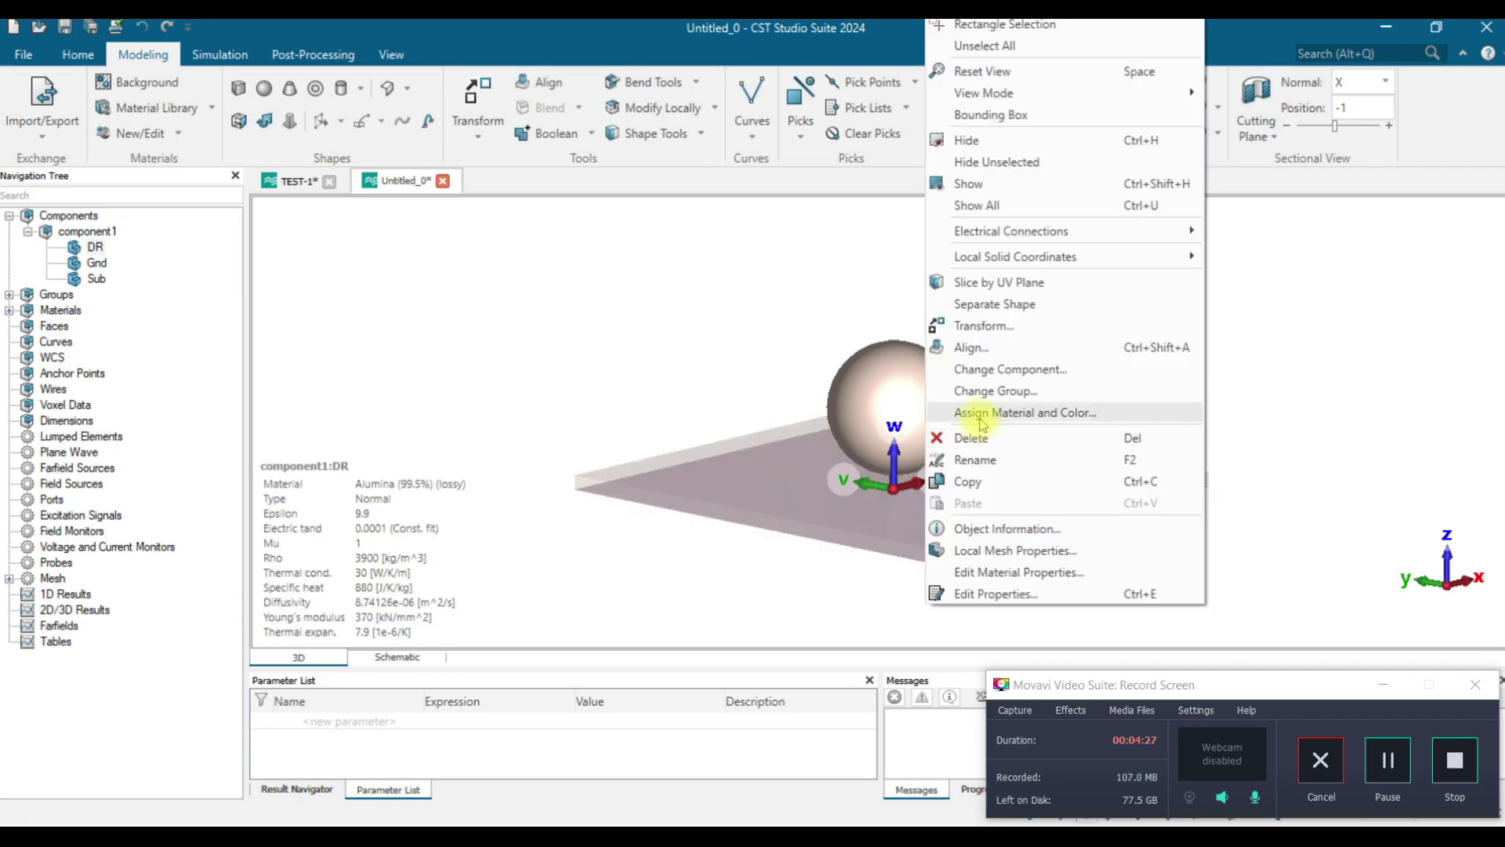
left_click(980, 413)
left_click(757, 502)
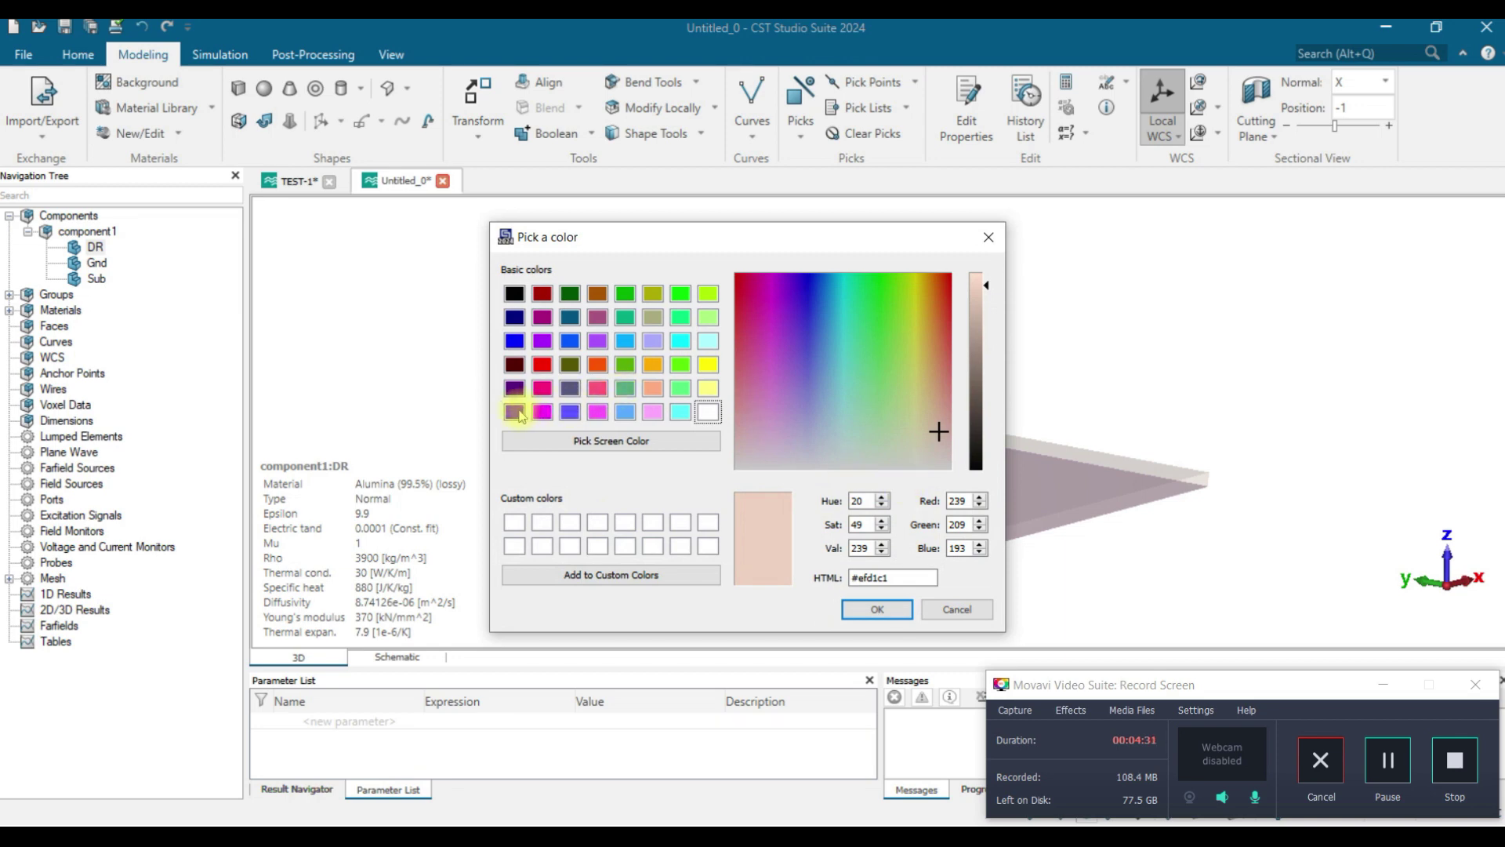
left_click(515, 411)
left_click(870, 611)
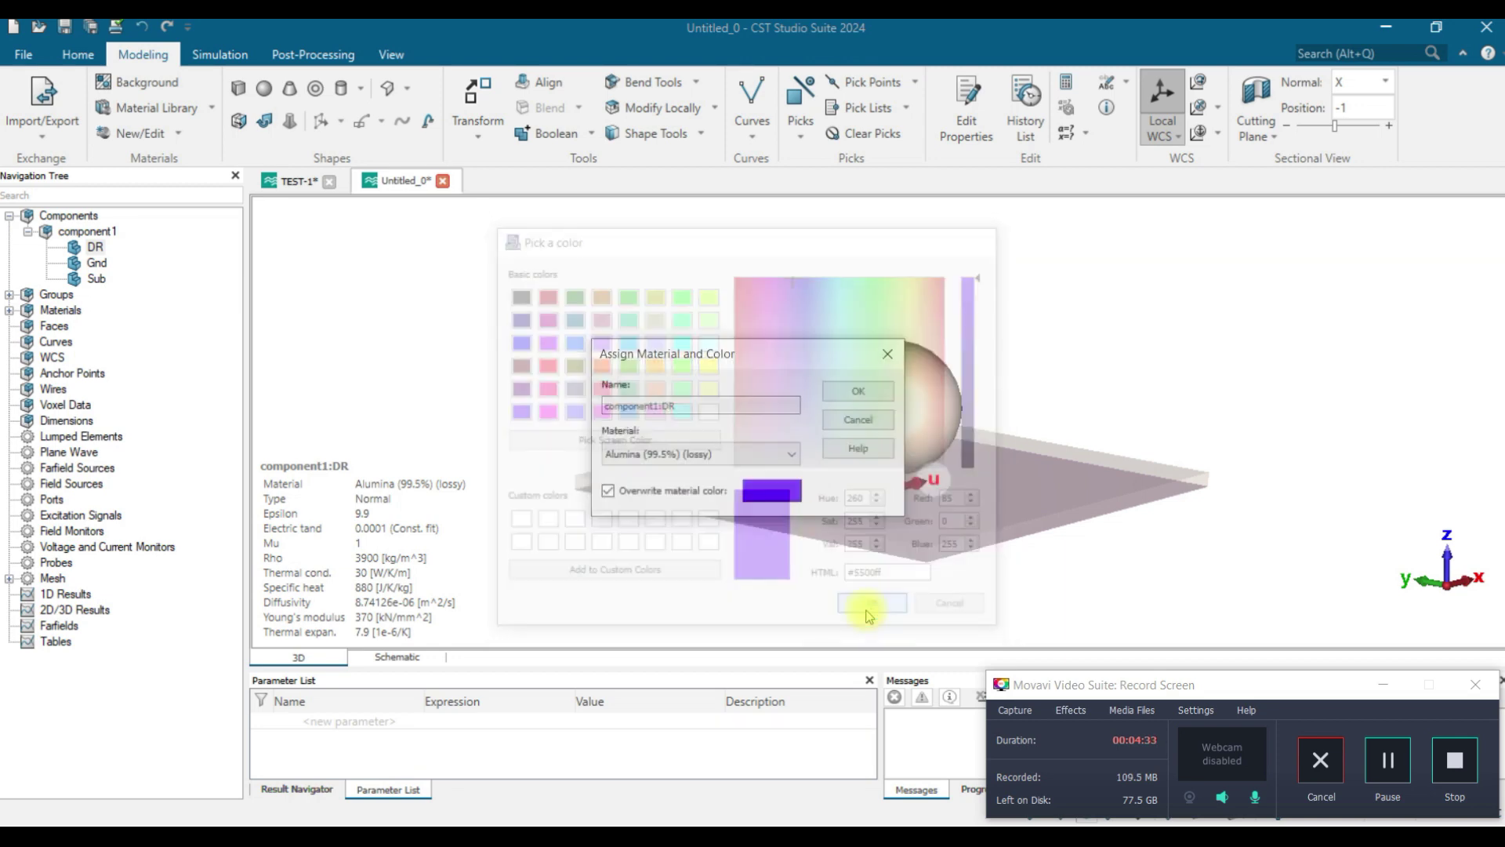
left_click(875, 391)
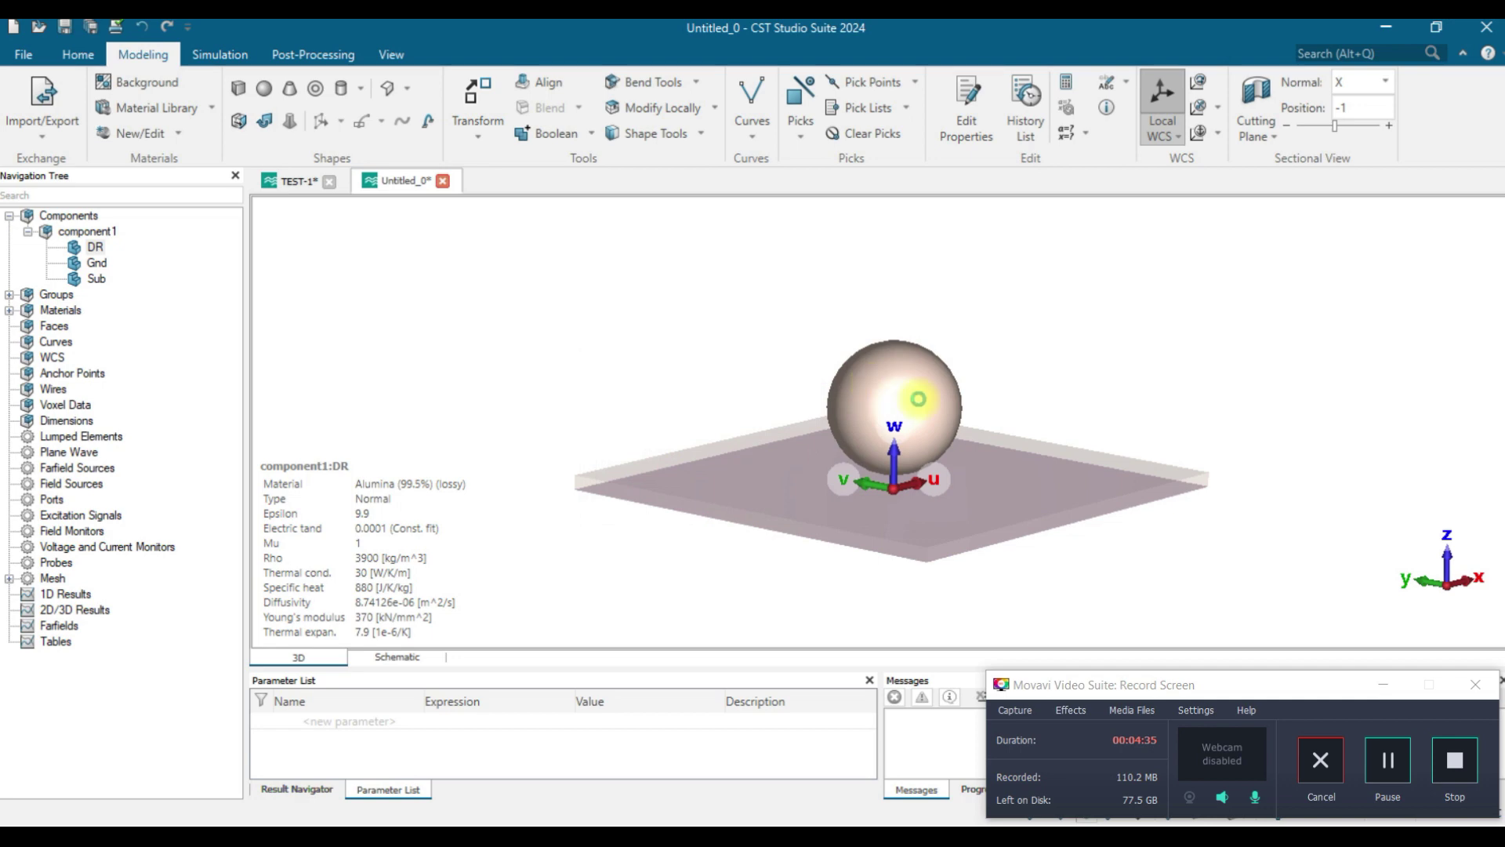
Step: Align the local WCS with the picked point at the bottom of the DR sphere
left_click_drag(985, 561, 1039, 383)
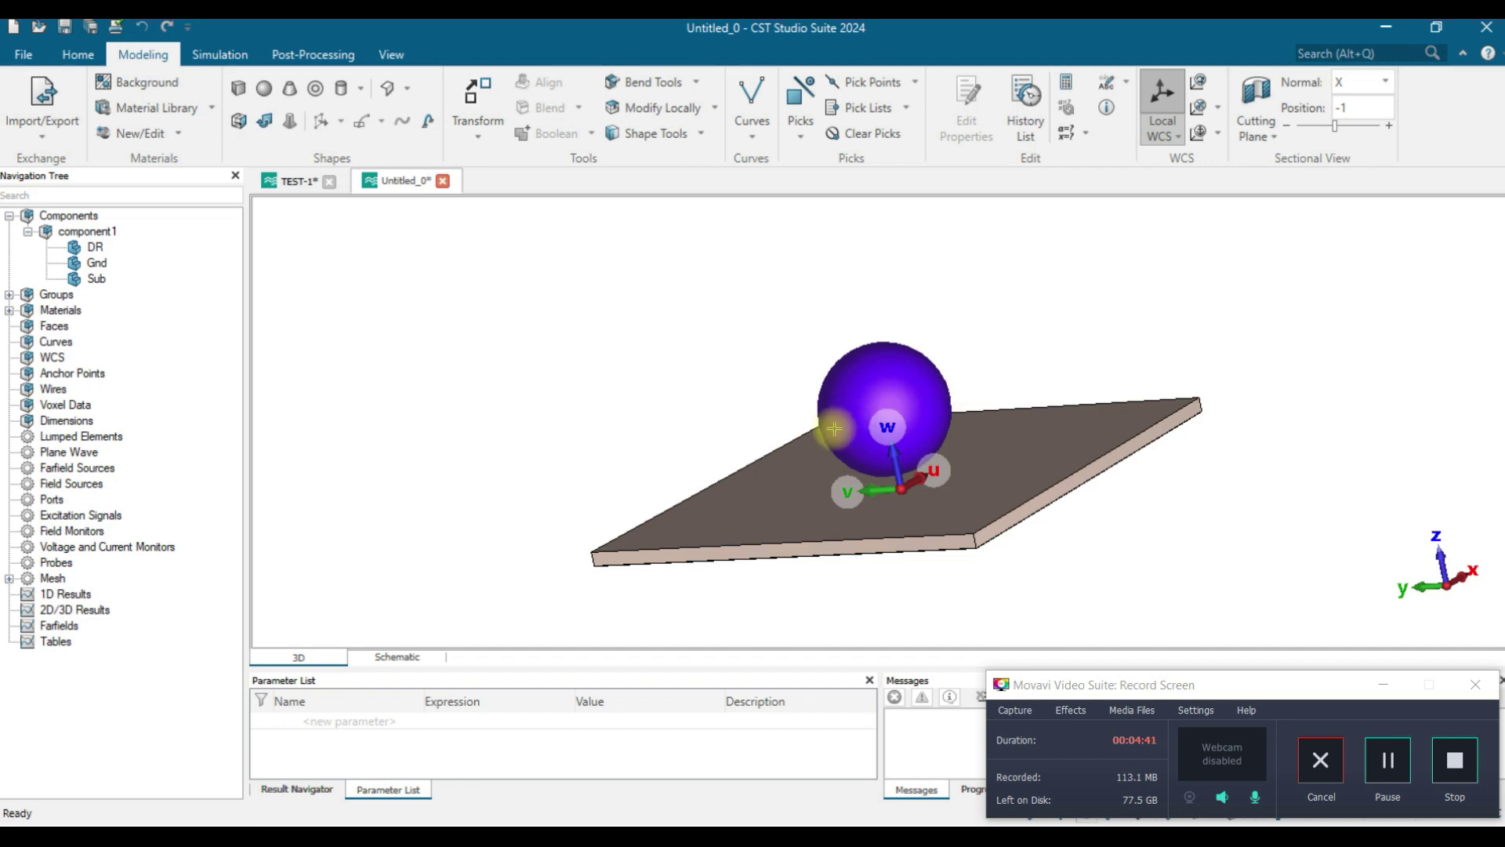
left_click_drag(883, 420, 980, 424)
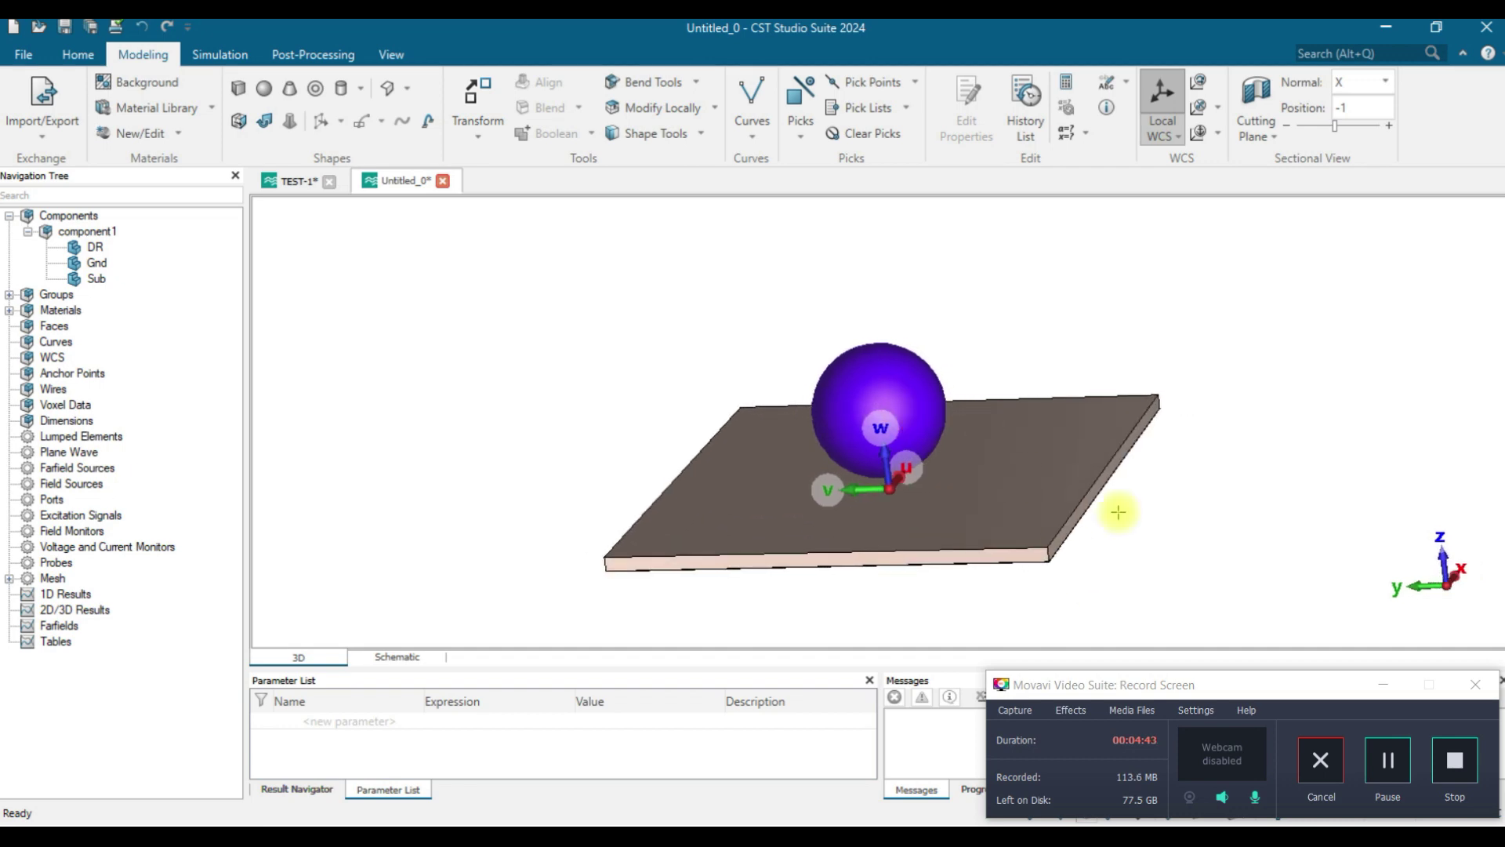
left_click(1388, 760)
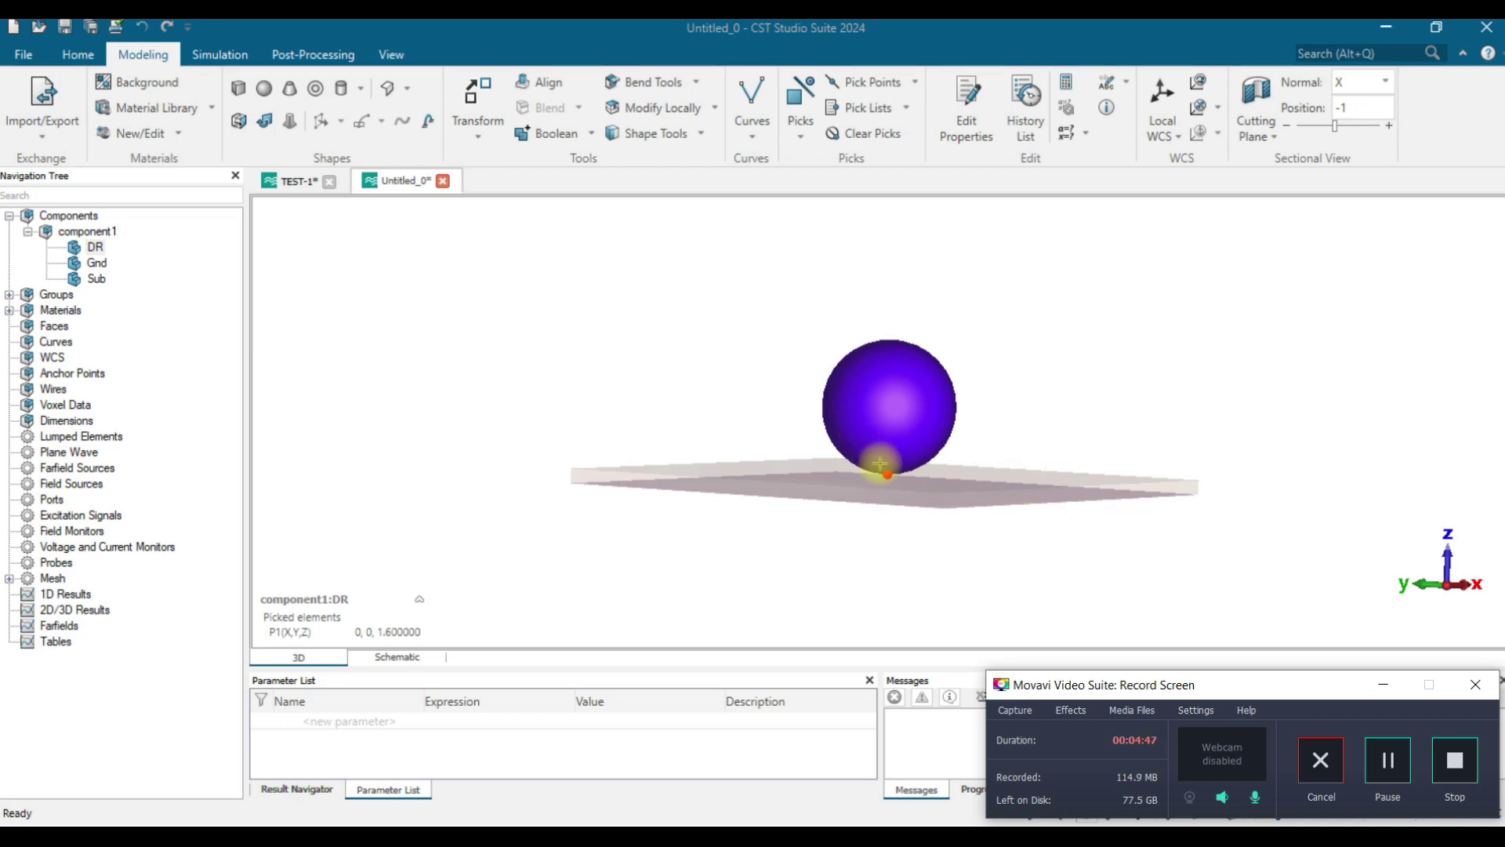
mouse_move(890, 471)
left_mouse_down()
mouse_move(907, 487)
mouse_move(939, 435)
mouse_move(907, 464)
left_mouse_up()
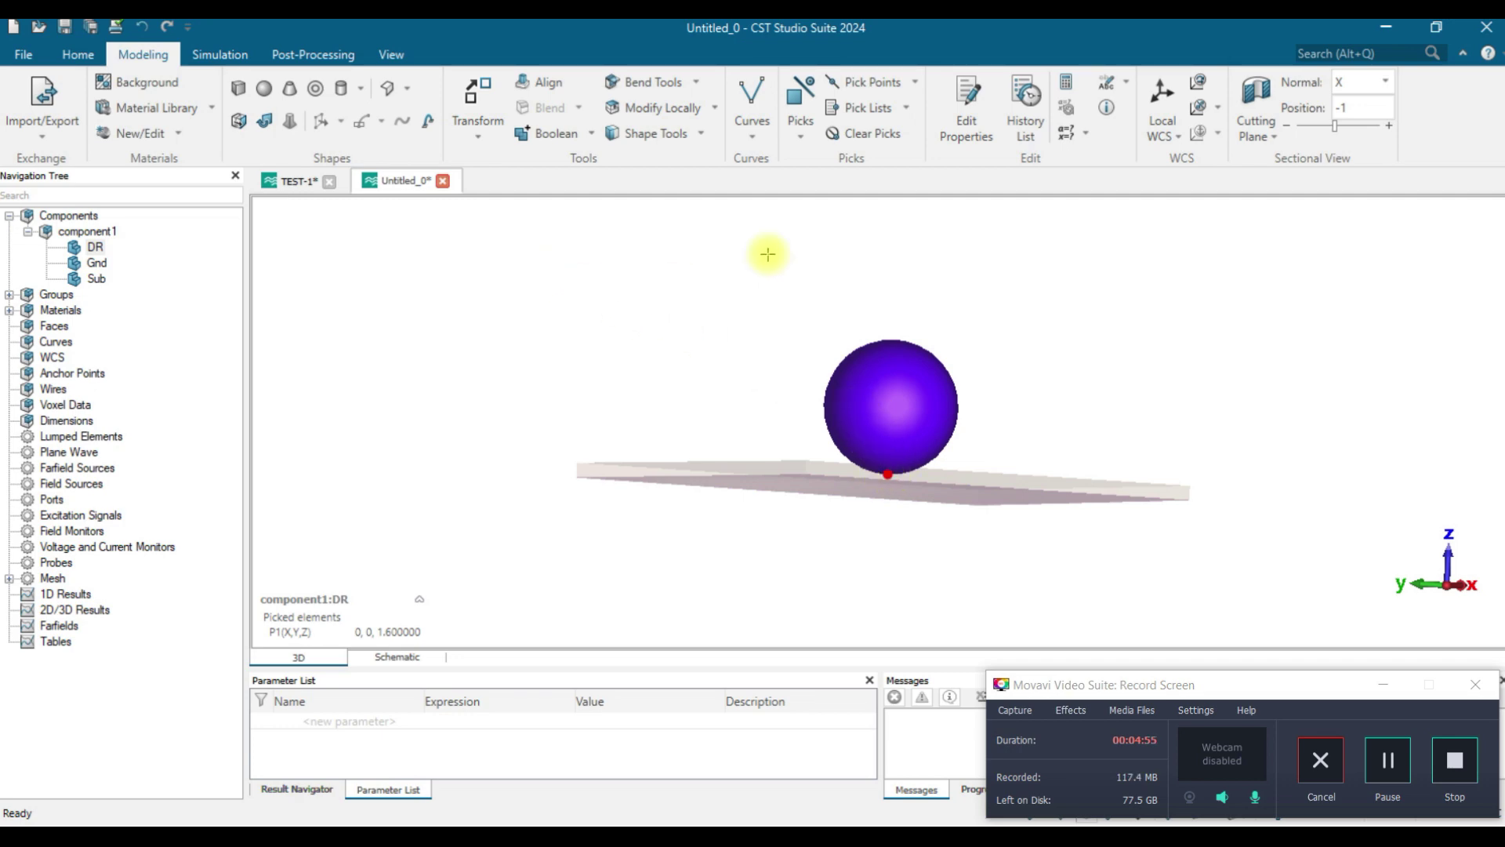
left_click(1199, 109)
Step: Draw a brick freehand around the DR sphere, spanning about U -9.5 to 44, V -14 to 48 and 2 high
left_click_drag(1012, 353, 1018, 388)
left_click(239, 88)
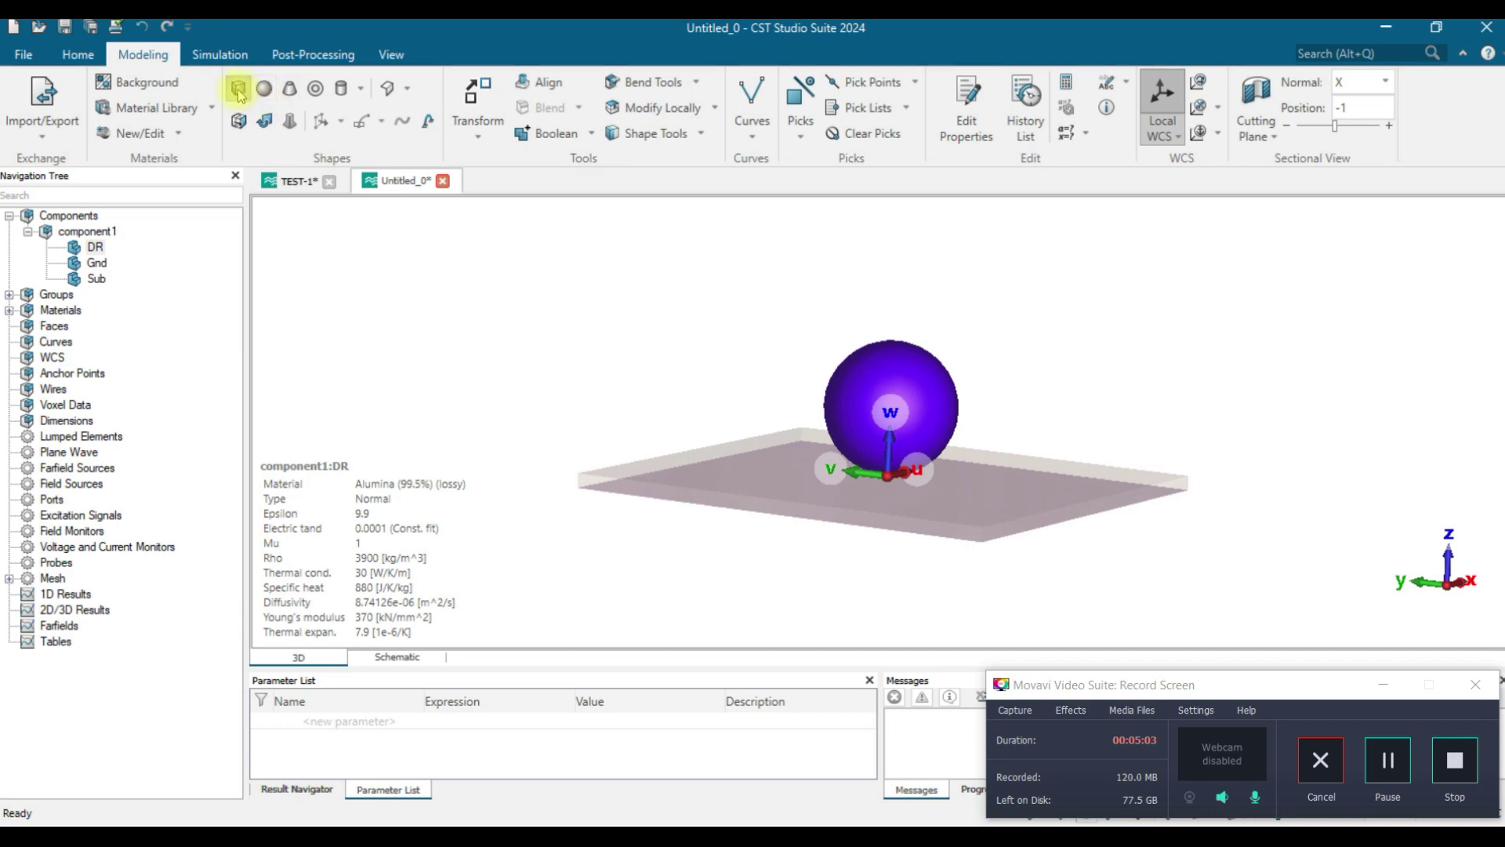
double_click(712, 390)
double_click(958, 496)
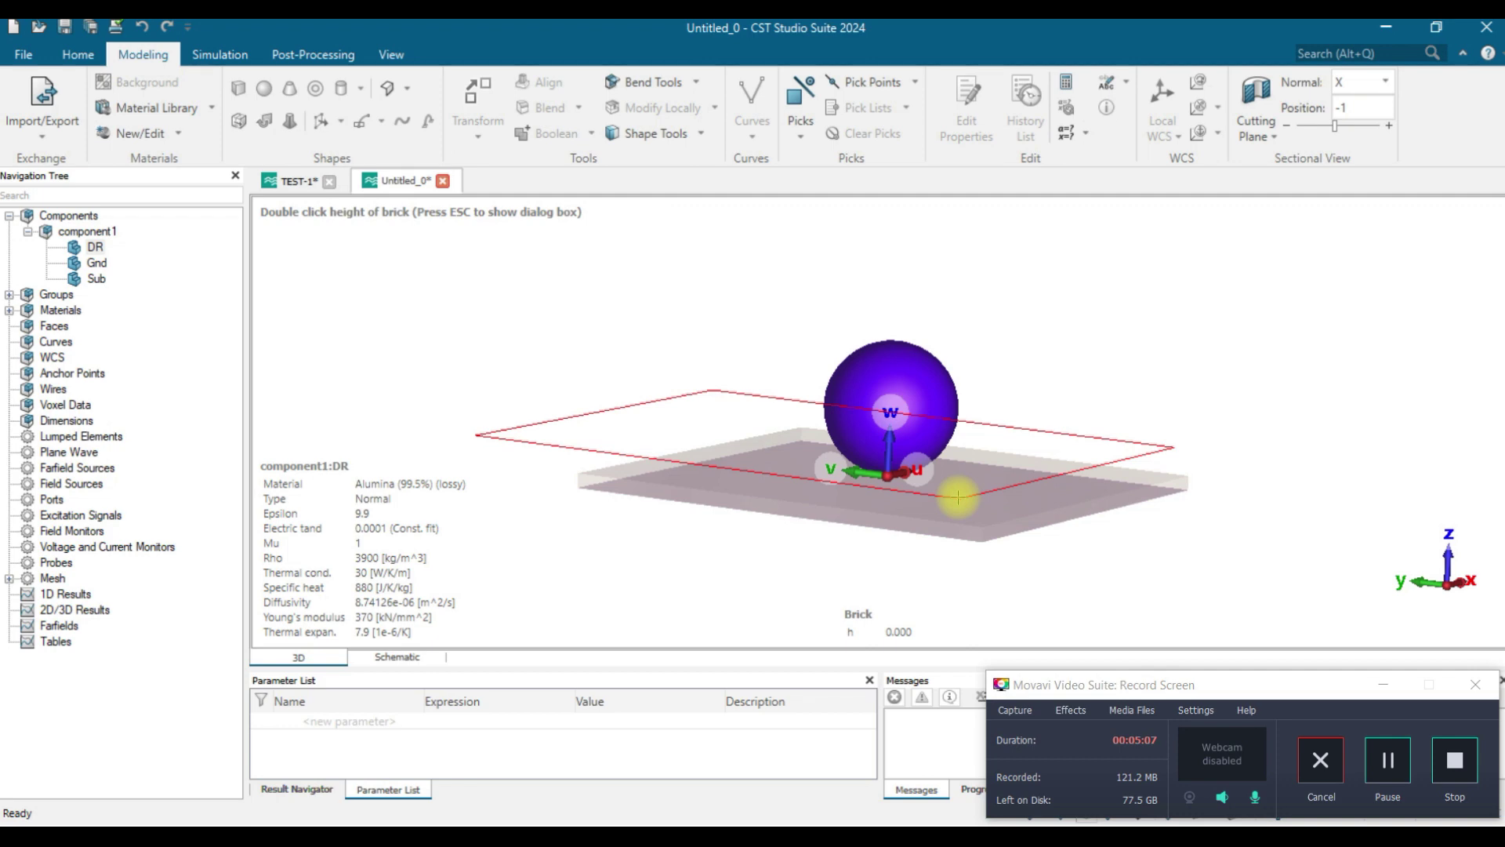
double_click(958, 480)
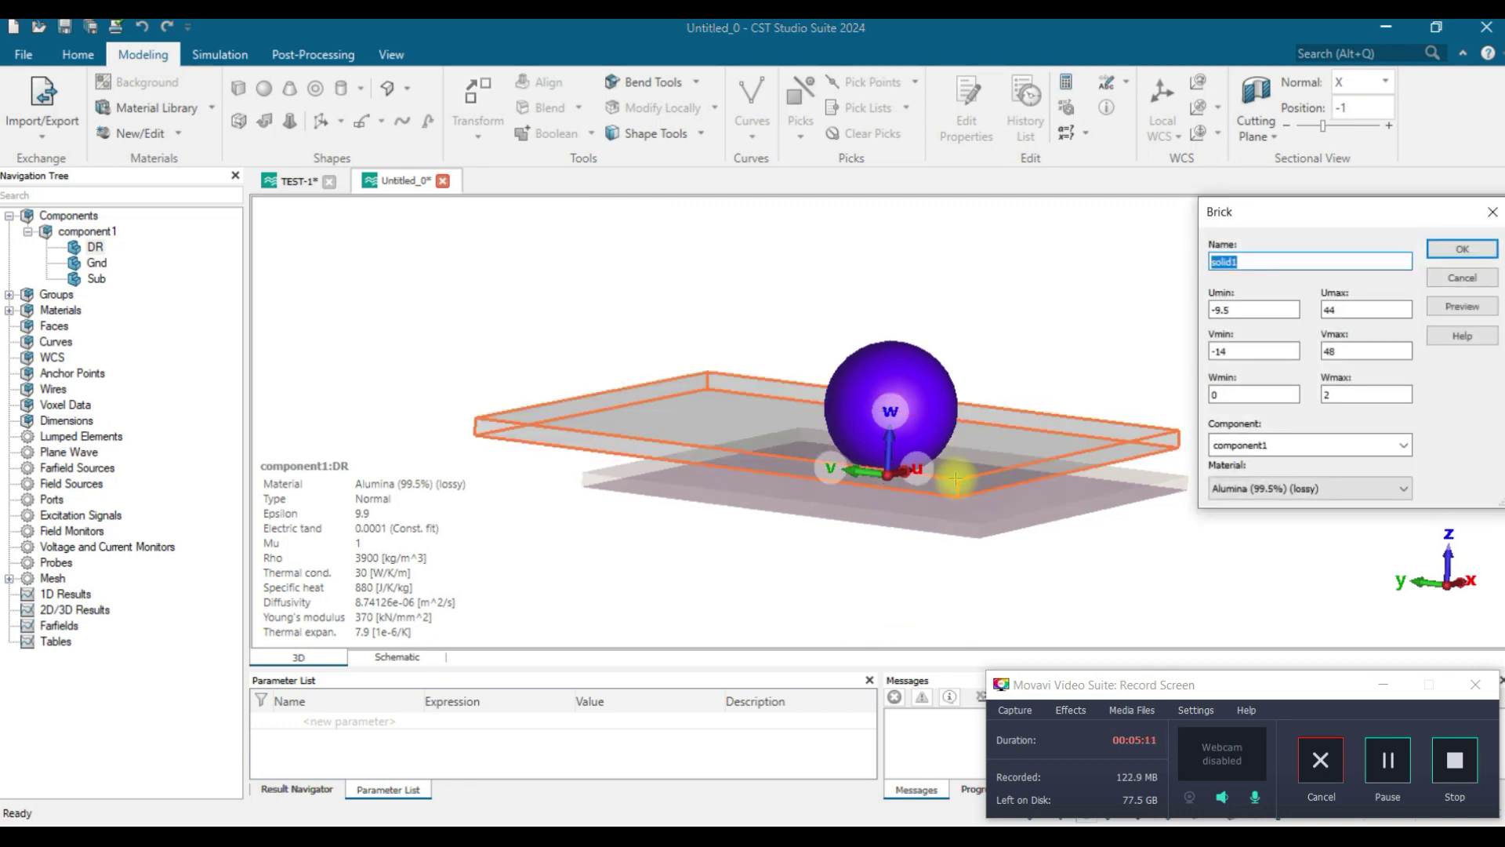
Step: Name the brick Cut and set its extents to U -9.5 to 9.5, V -9.5 to 9.5 and W 0 to 7.5
key("Tab")
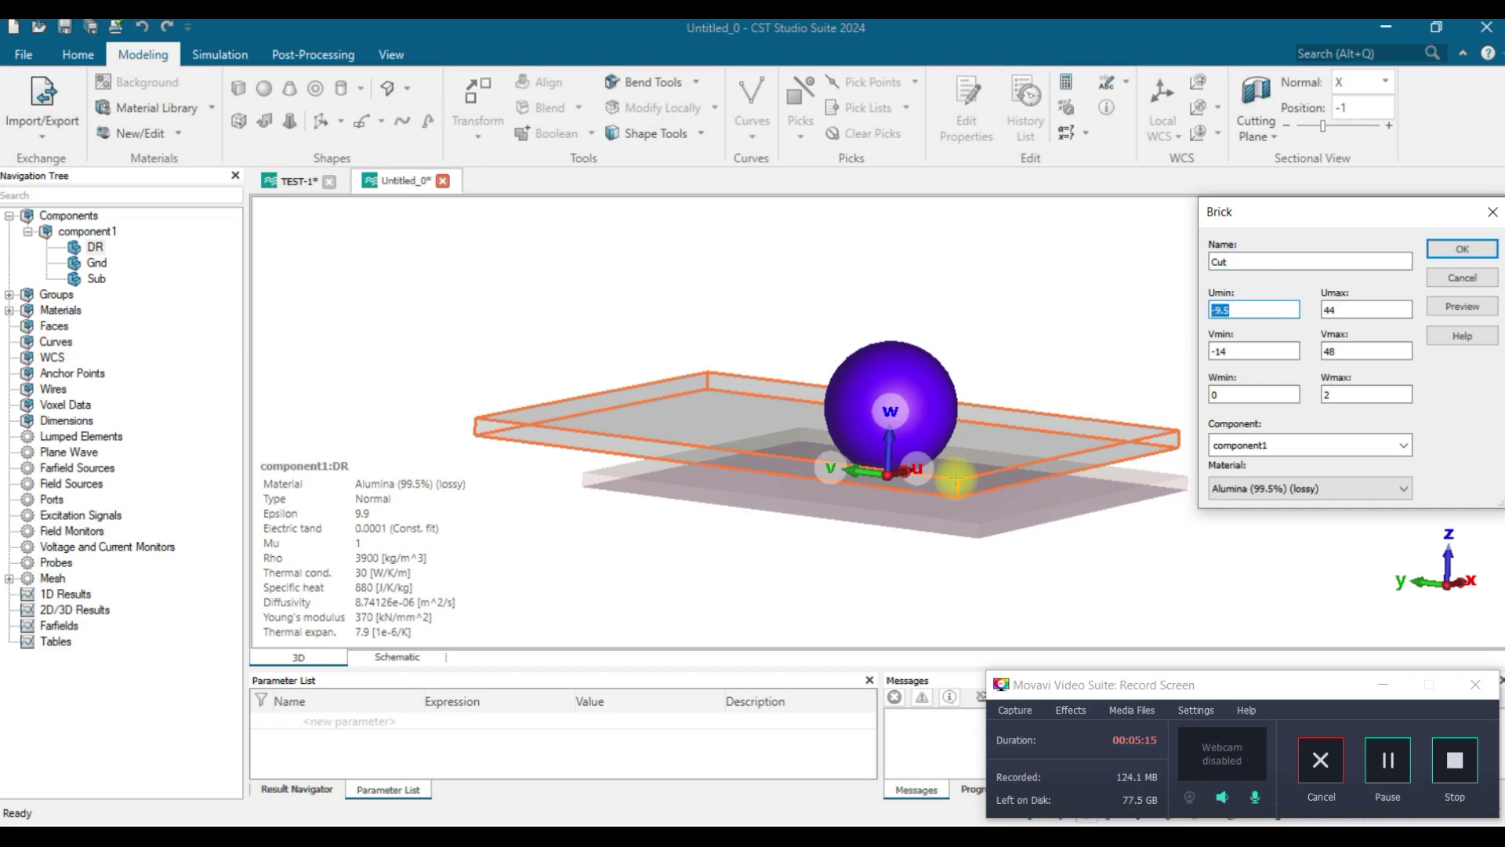
key("Tab")
key("Tab")
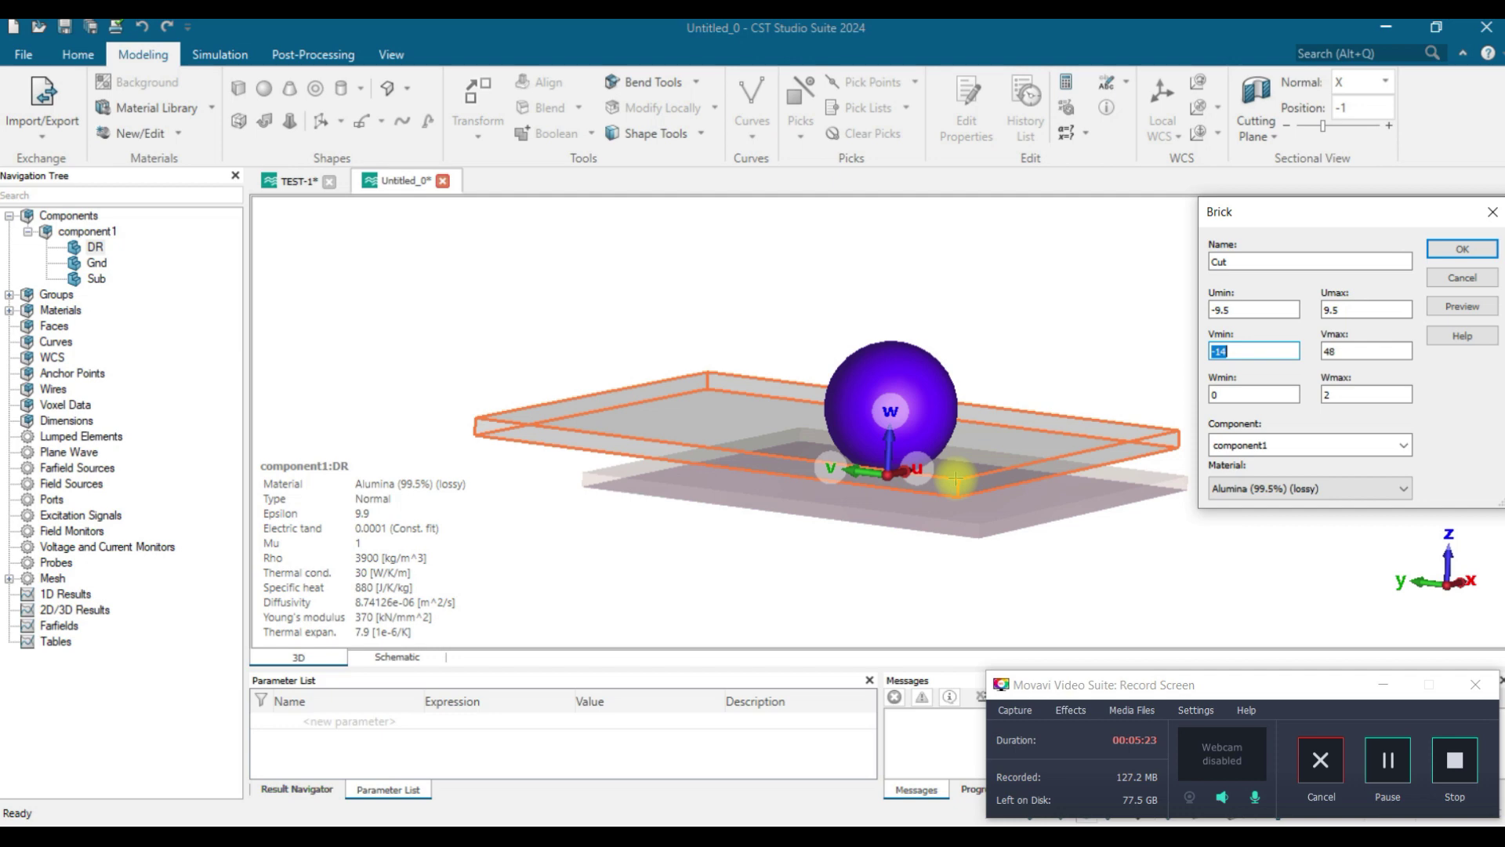
key("Tab")
key("Tab")
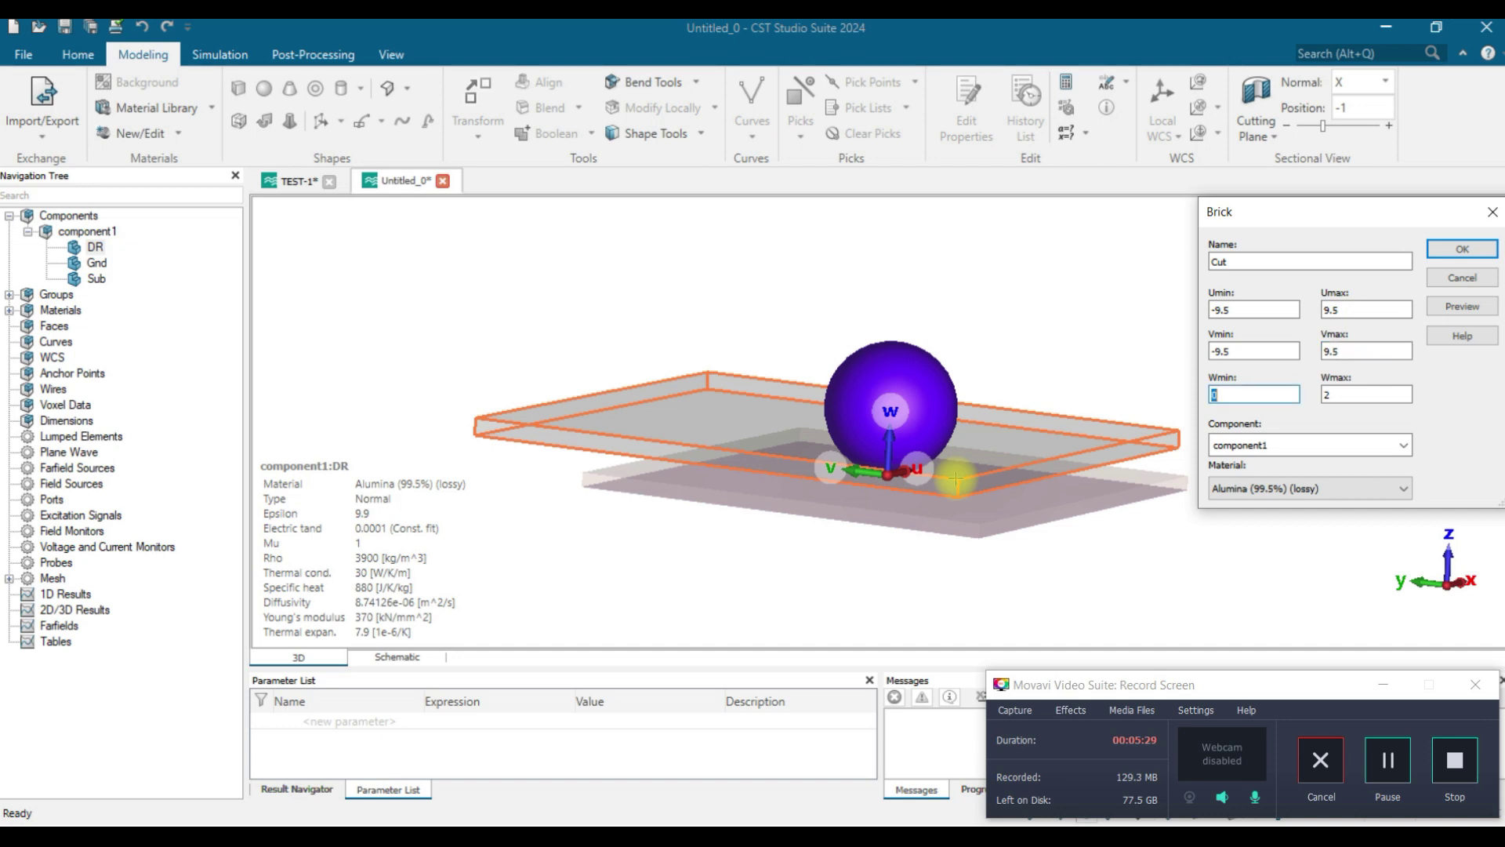
key("Tab")
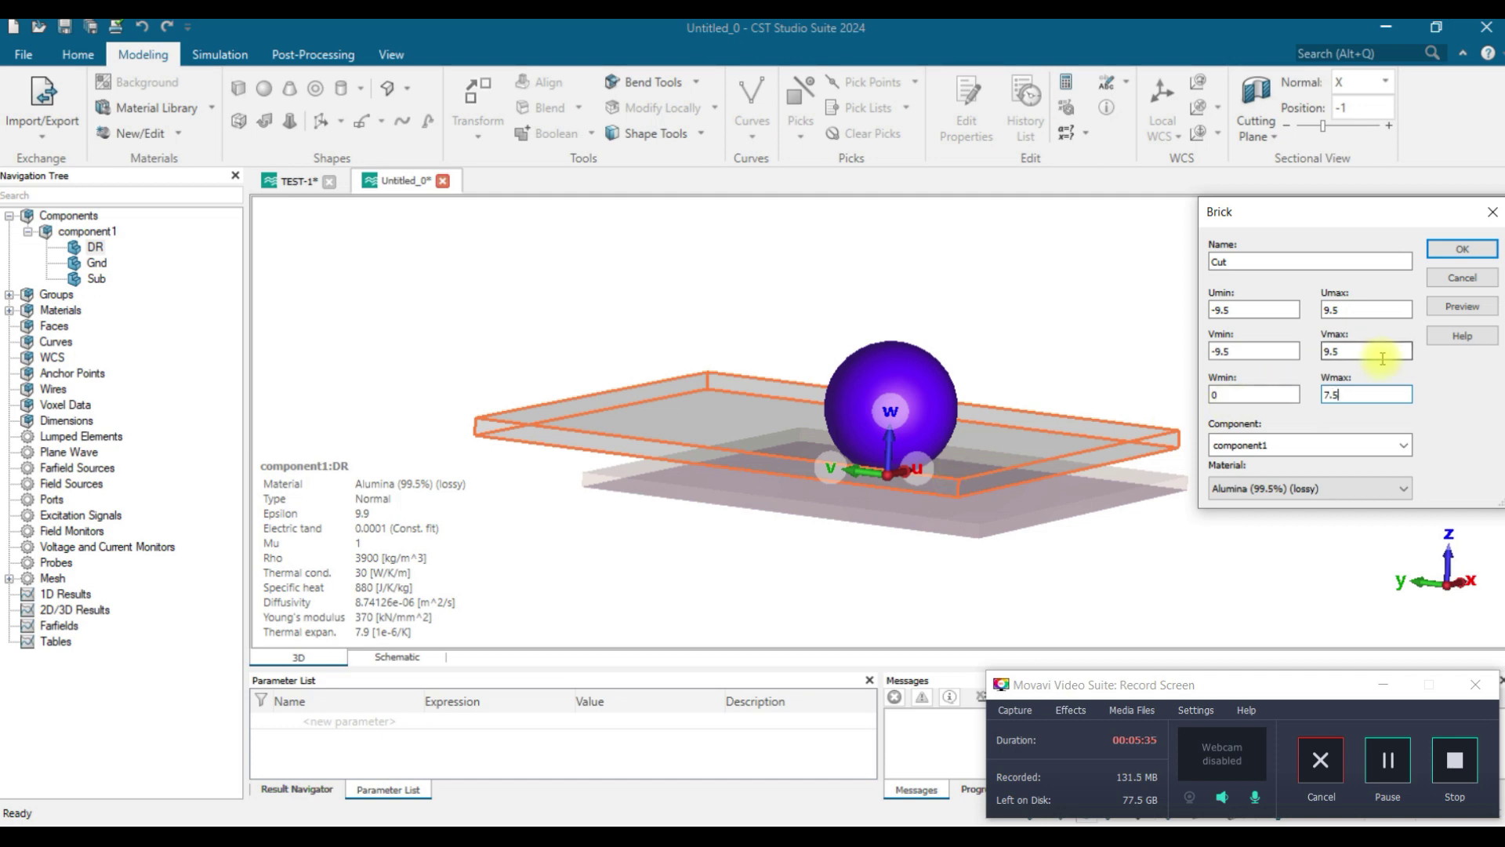
Step: Assign FR-4 (lossy) to the Cut brick, preview and create it, and dismiss the Boolean combination with the DR sphere
left_click(1342, 494)
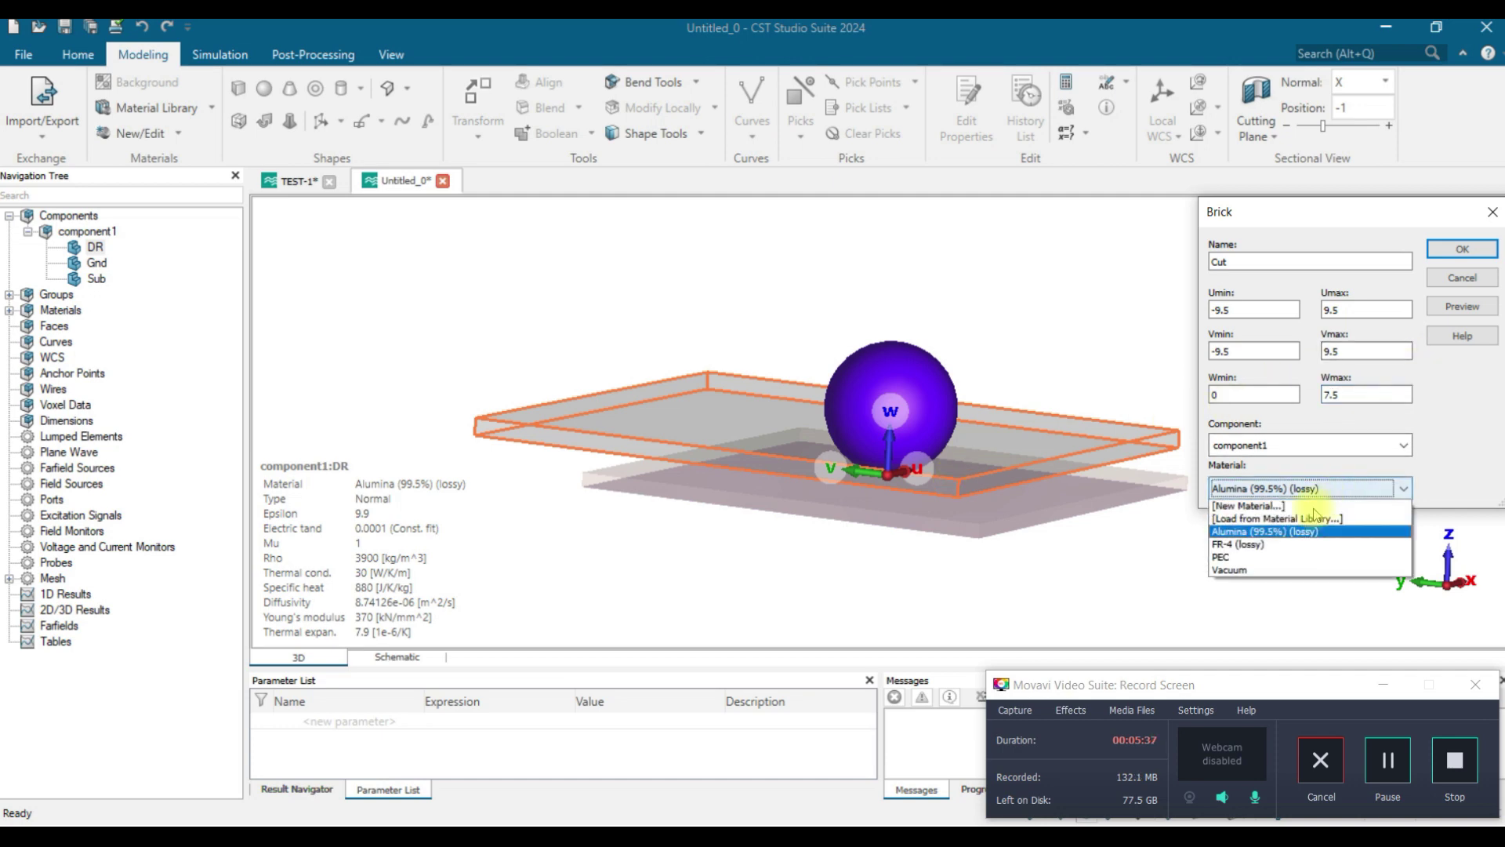
left_click(1285, 546)
left_click(1460, 306)
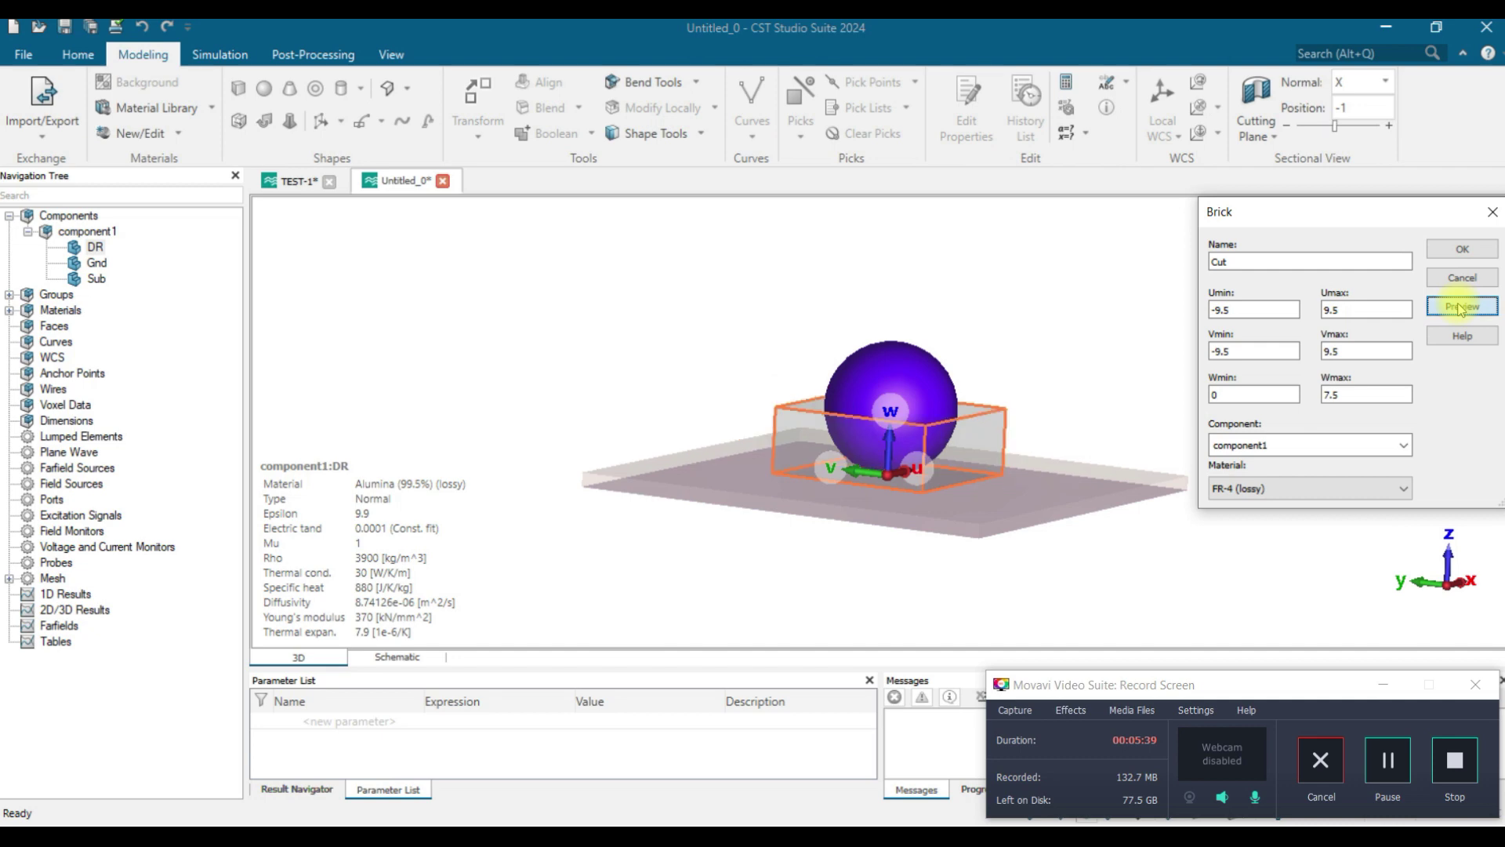
left_click_drag(1078, 454, 1207, 423)
left_click(1459, 248)
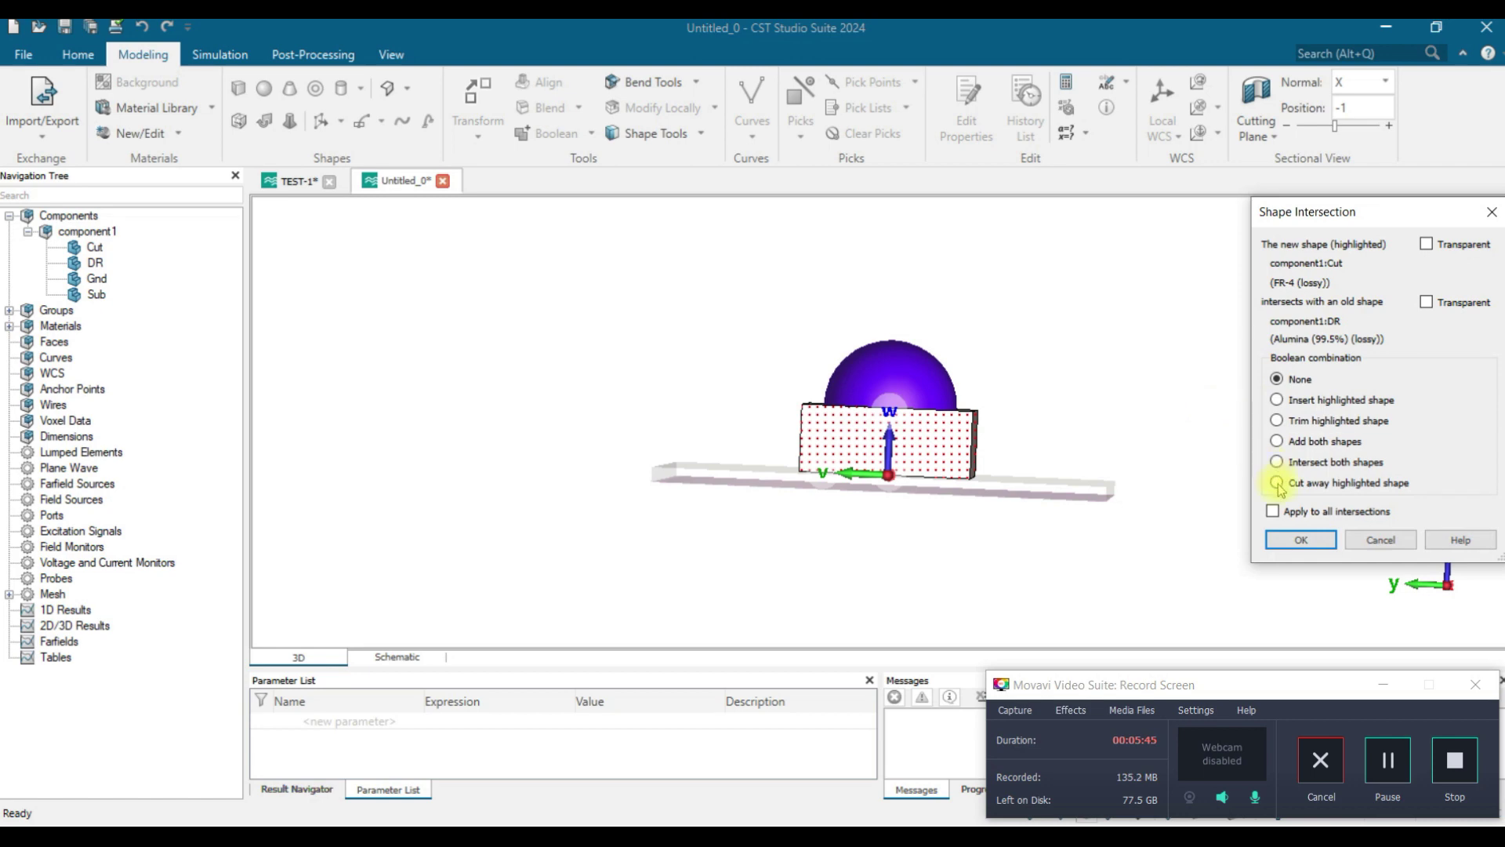
left_click(1381, 539)
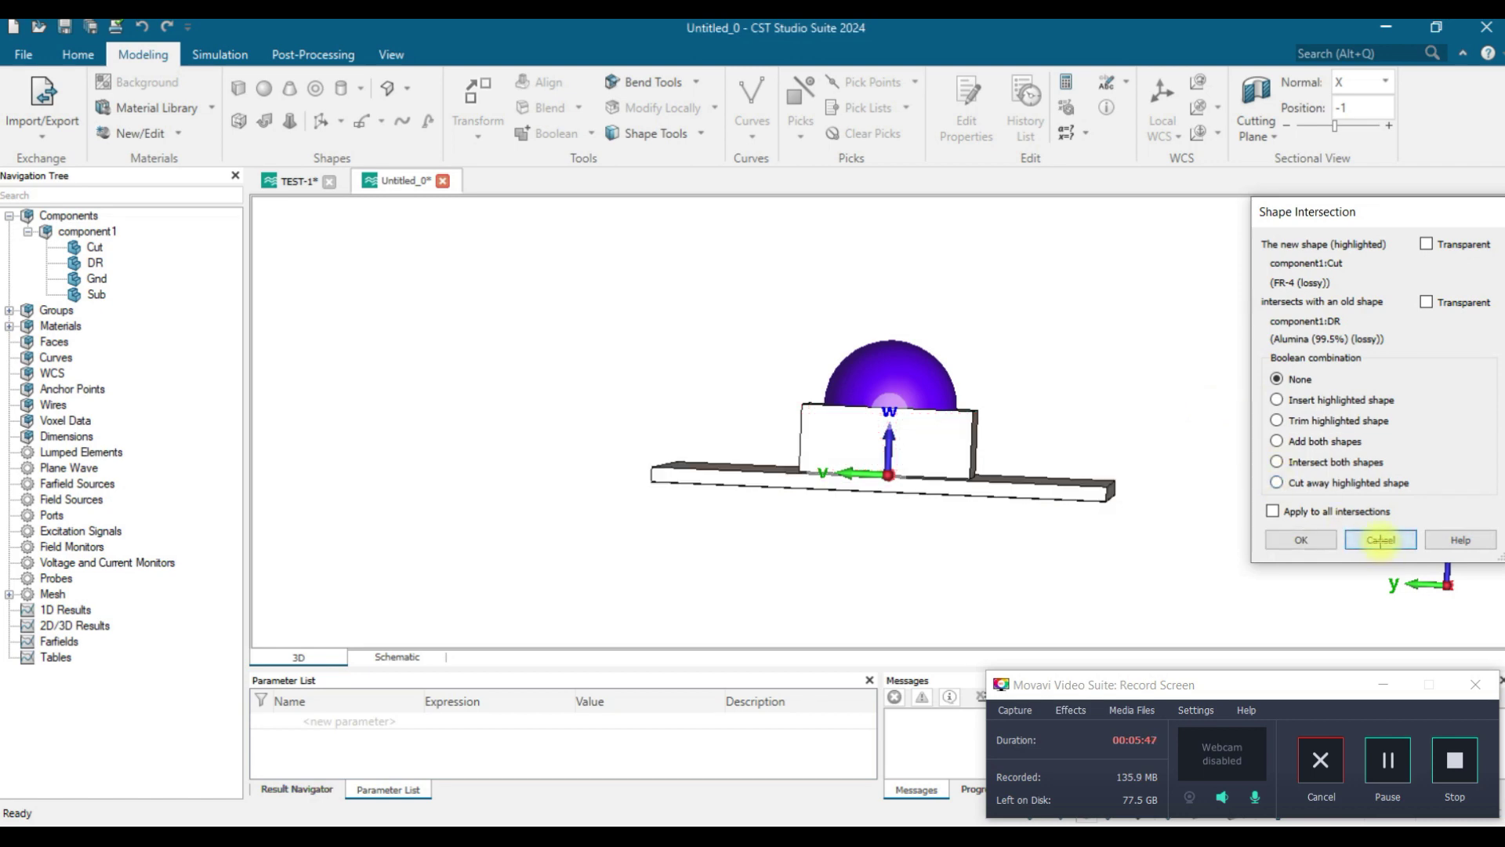
Step: Subtract the Cut brick from the DR sphere to leave only its upper hemisphere
left_click_drag(1233, 484, 1203, 514)
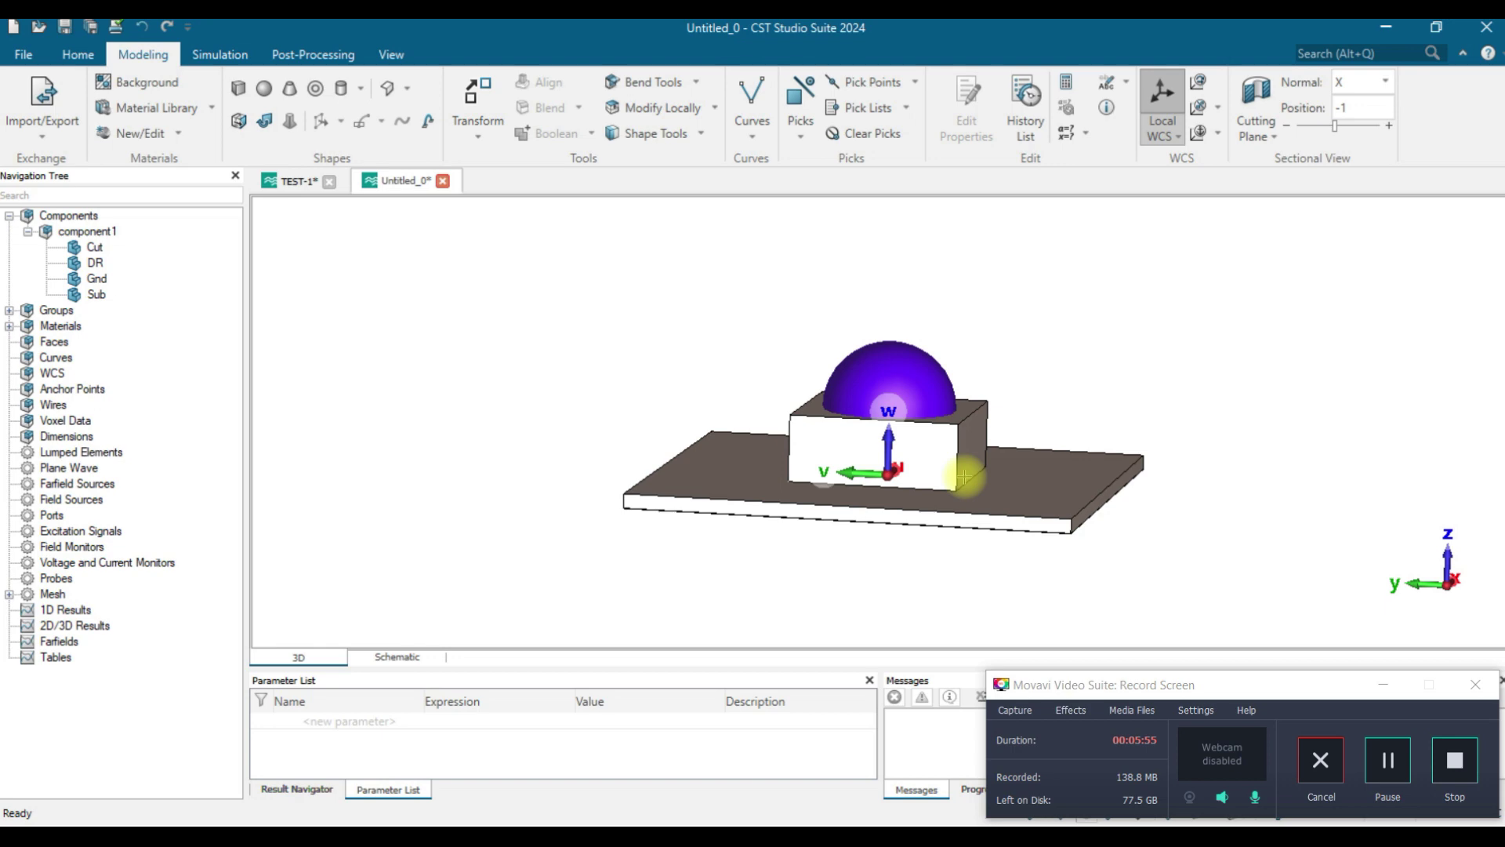
left_click(884, 380)
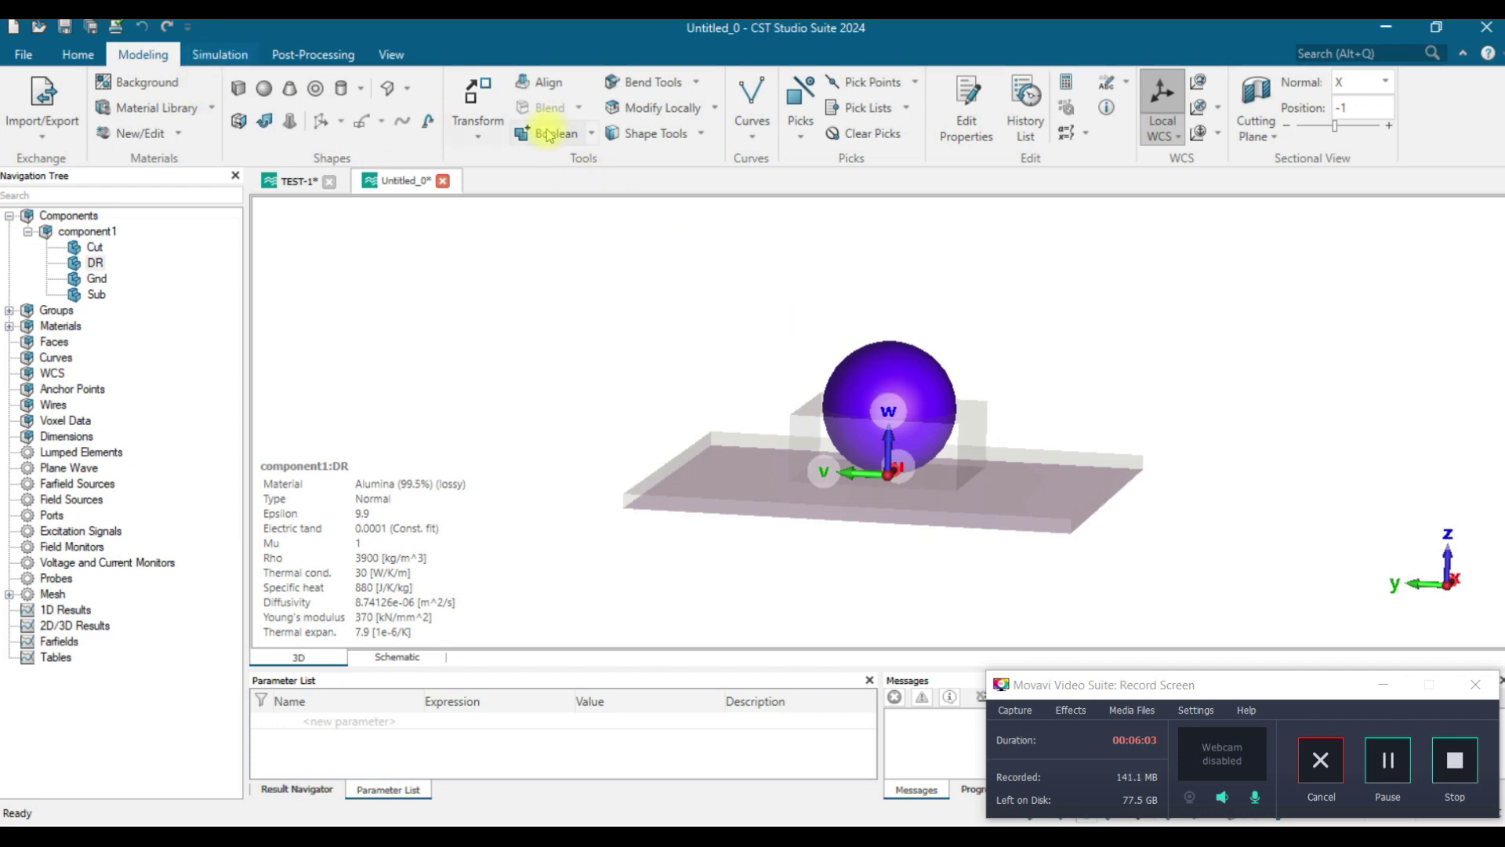
left_click(592, 134)
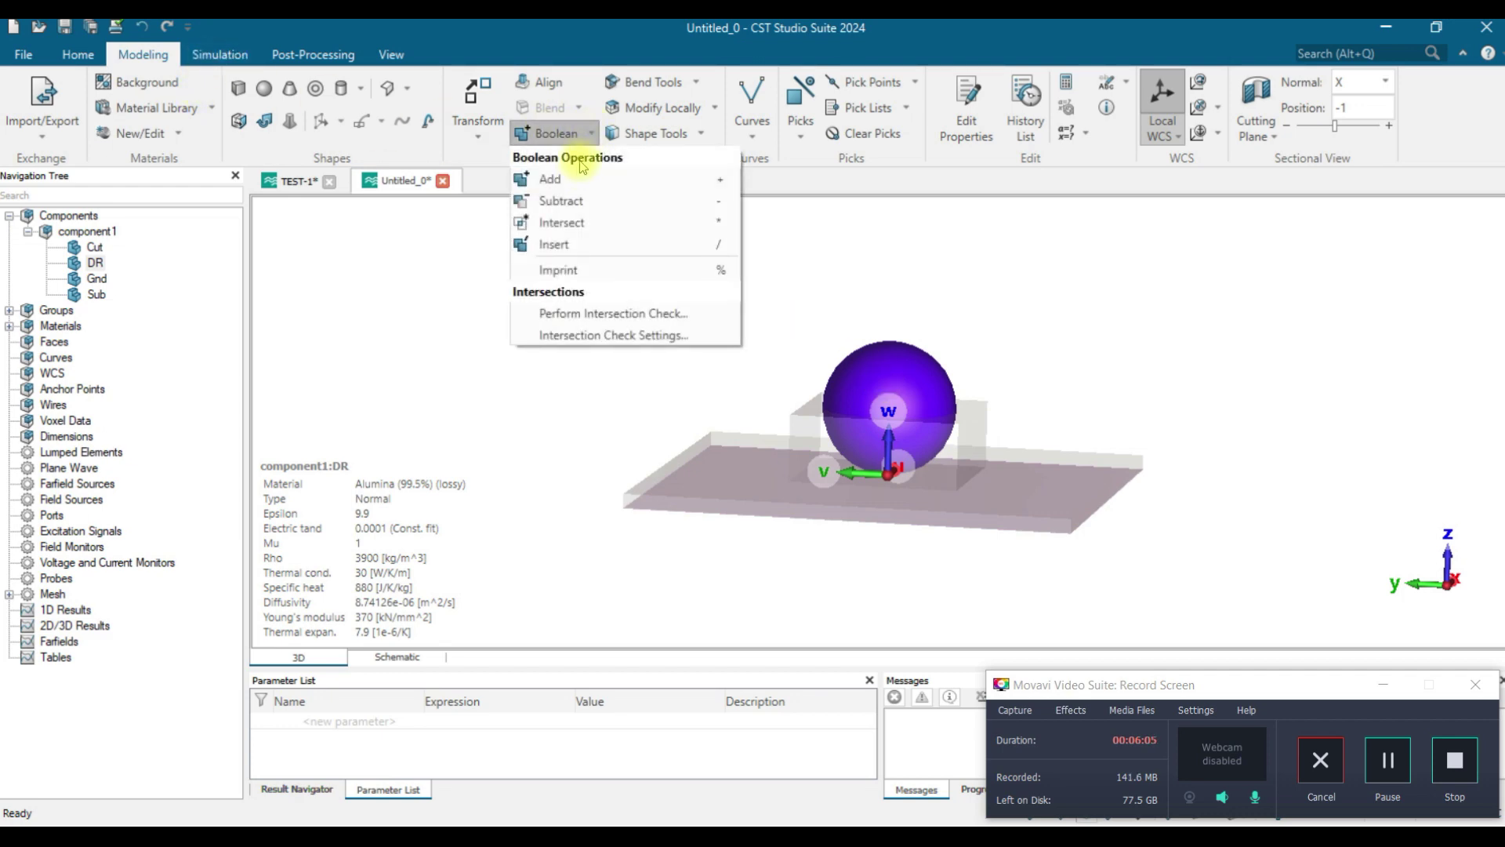
left_click(561, 202)
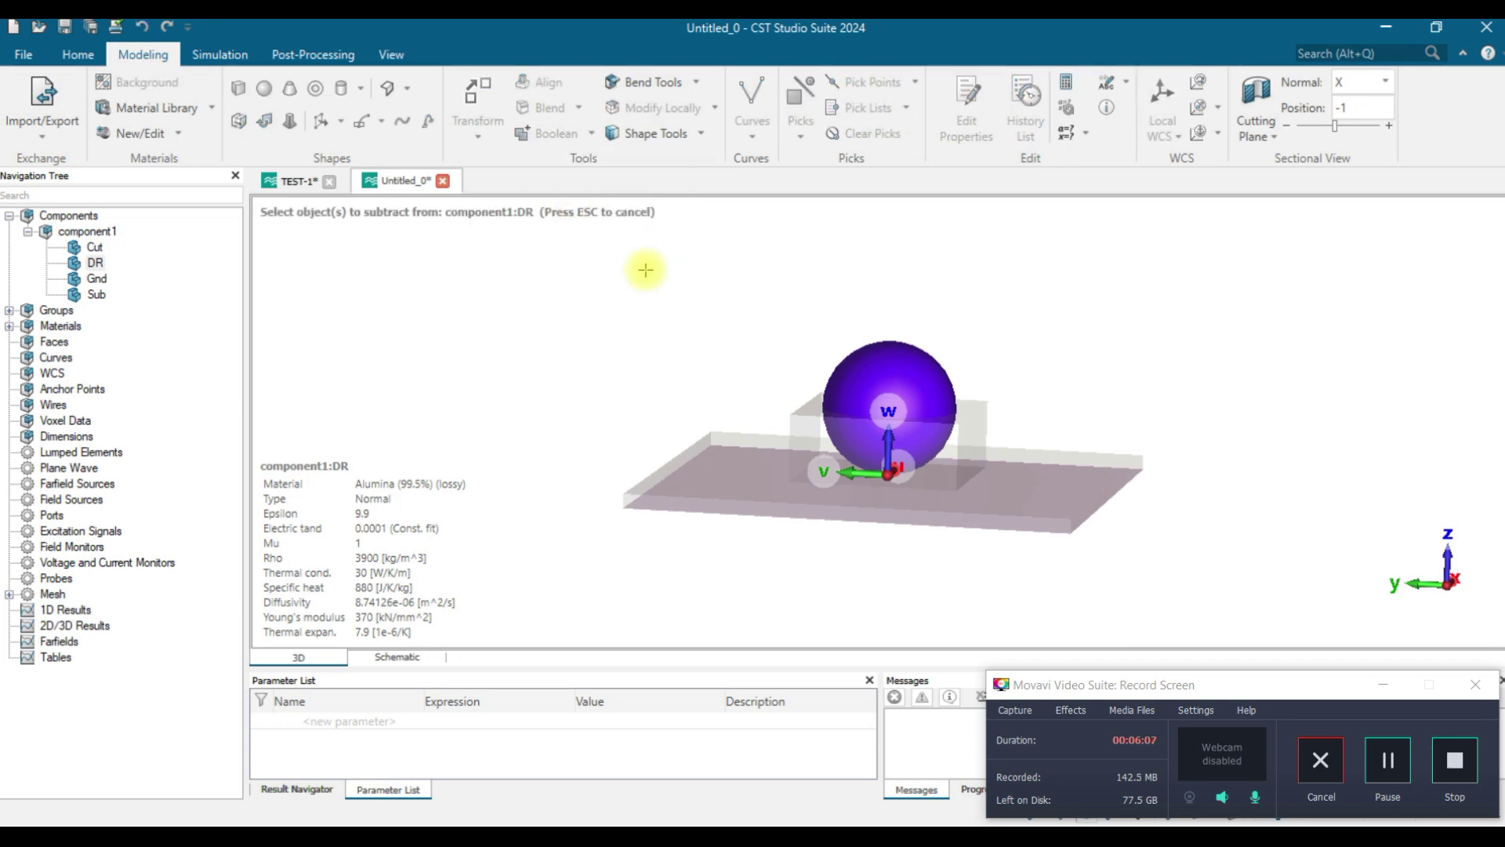
left_click(947, 468)
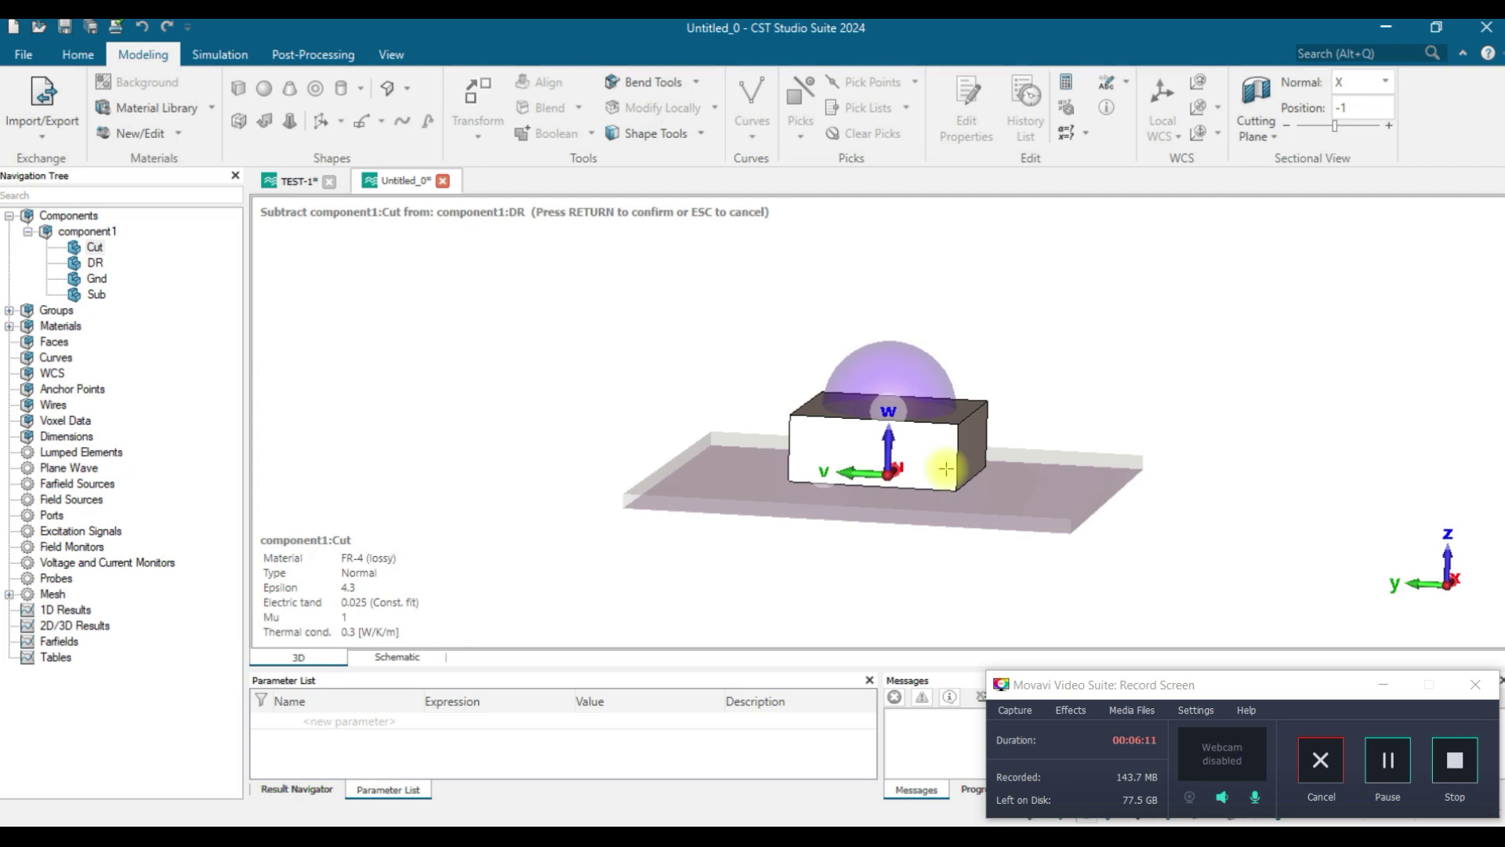
key("Return")
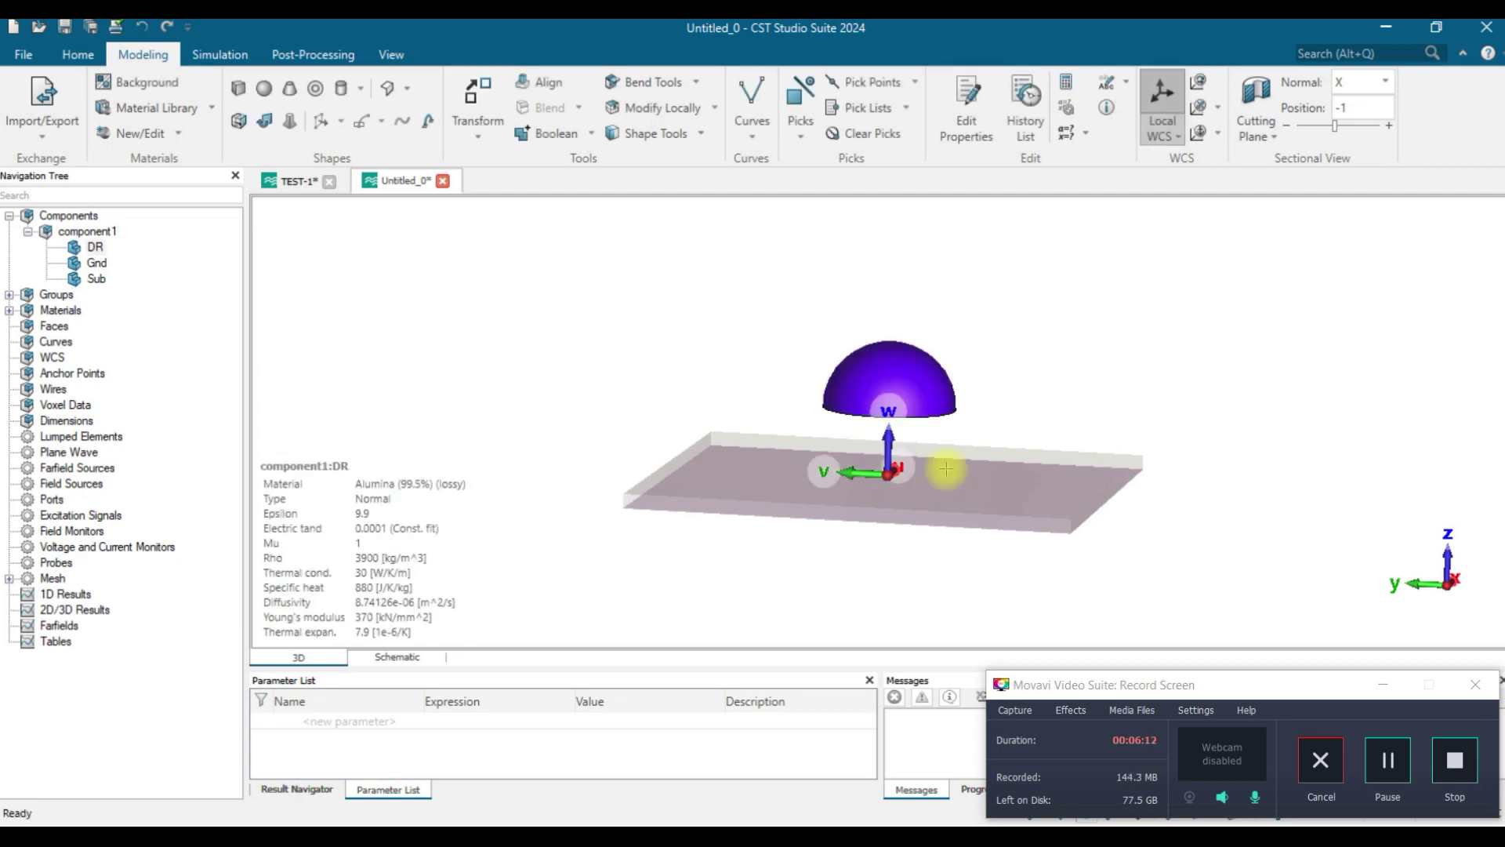
left_click(1118, 387)
Step: Pick the center of the hemisphere's flat underside and the center of the substrate's upper face as translation reference points
mouse_move(1064, 429)
left_mouse_down()
mouse_move(1051, 373)
mouse_move(1065, 279)
mouse_move(995, 336)
mouse_move(1057, 376)
mouse_move(1037, 326)
mouse_move(1038, 420)
left_mouse_up()
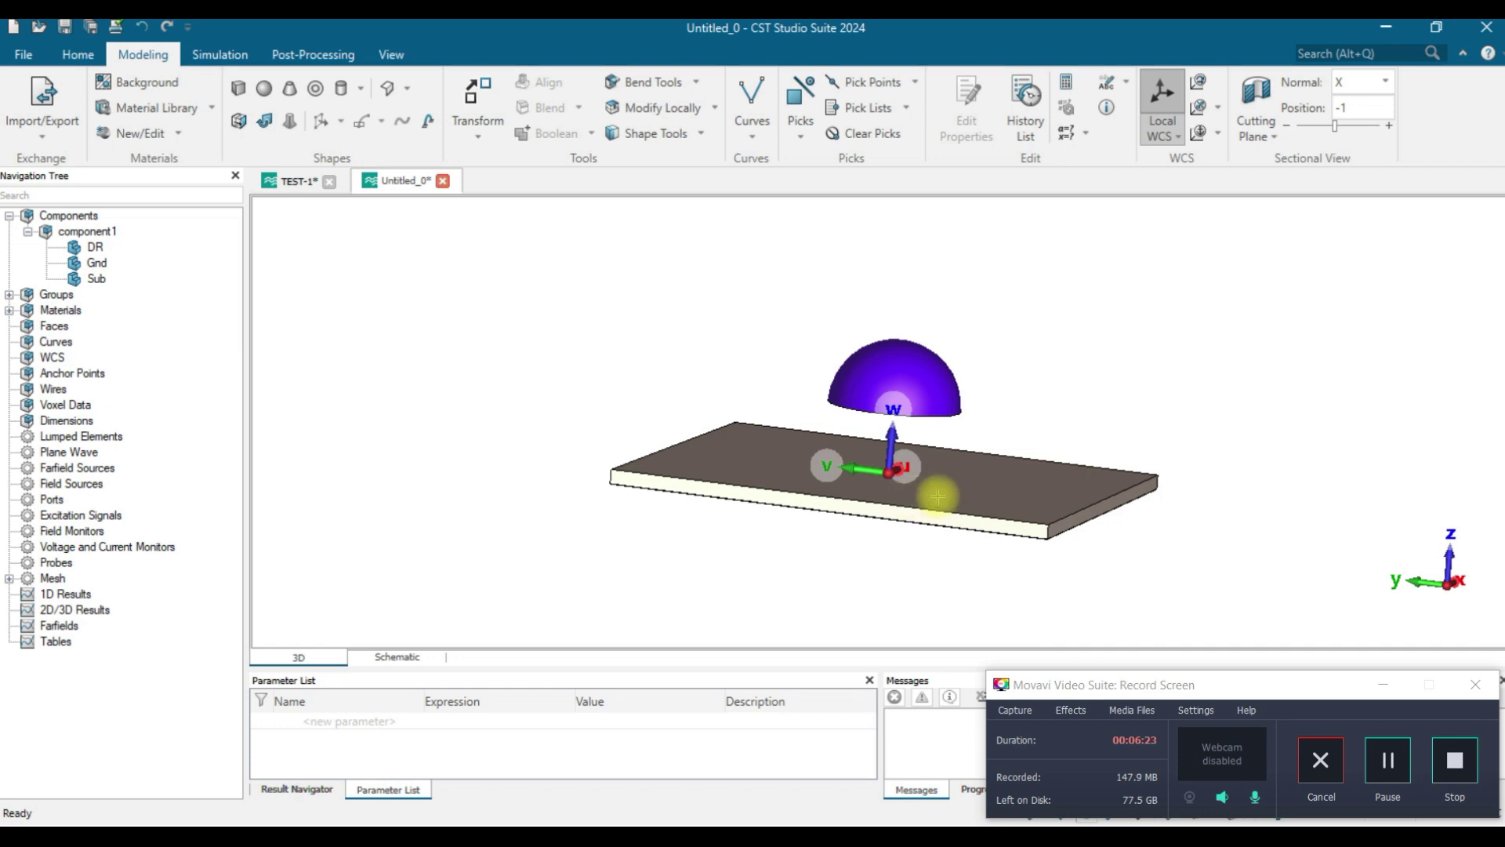
left_click_drag(923, 460, 1029, 367)
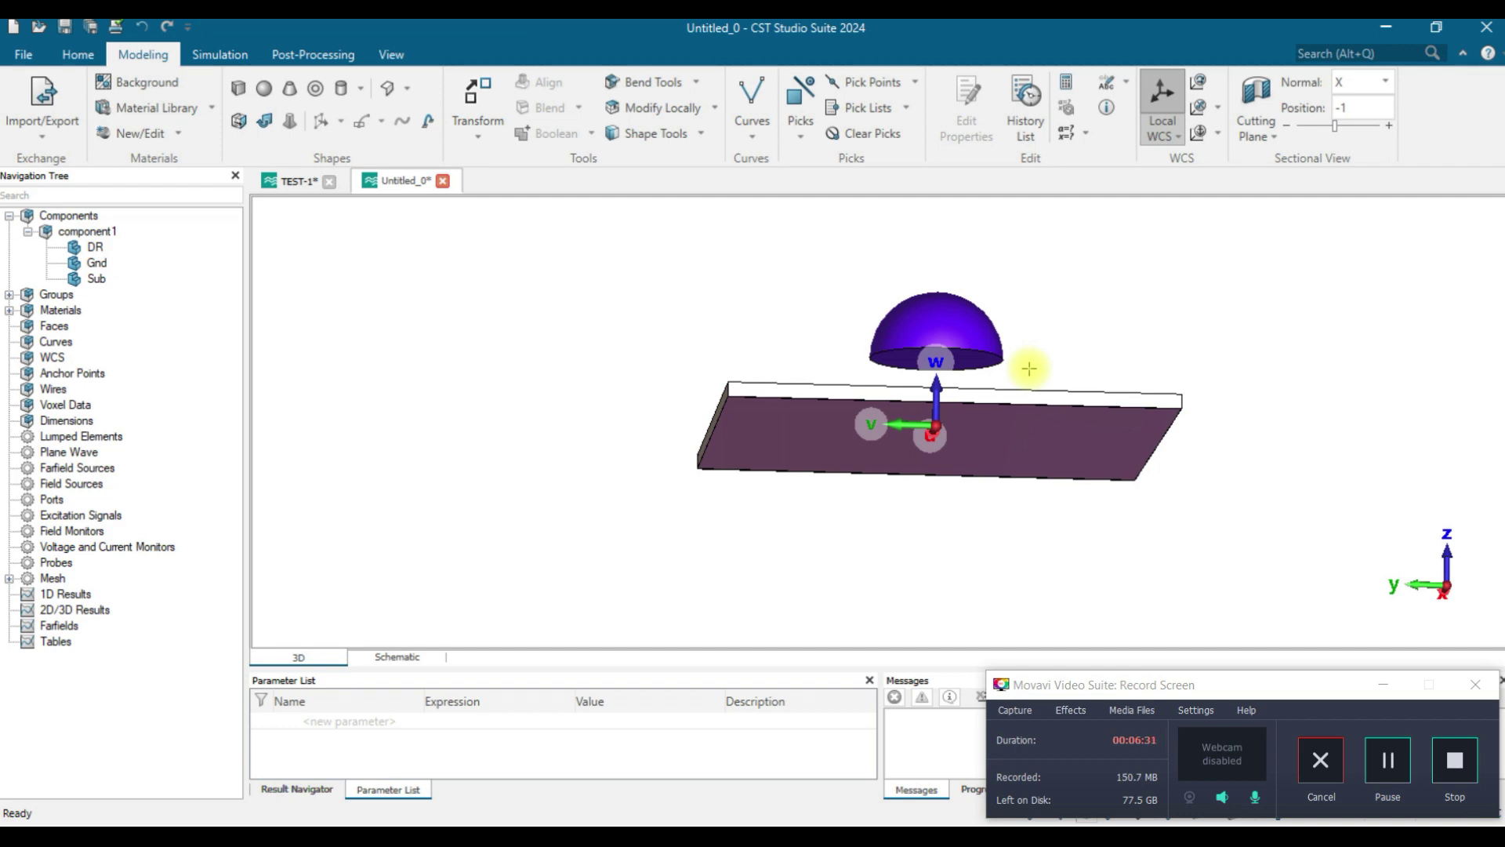
key("f")
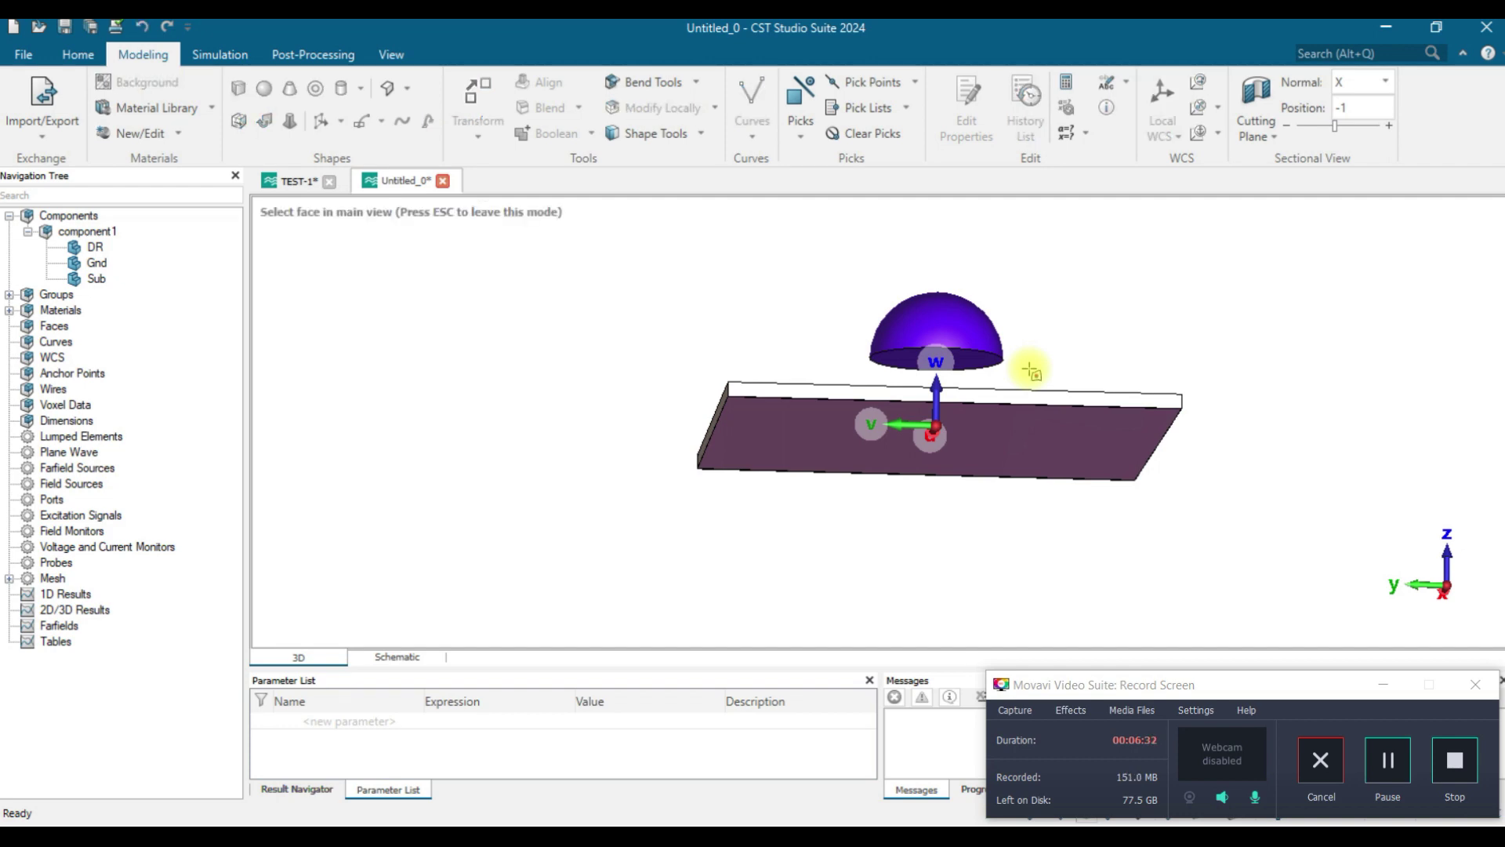
double_click(973, 364)
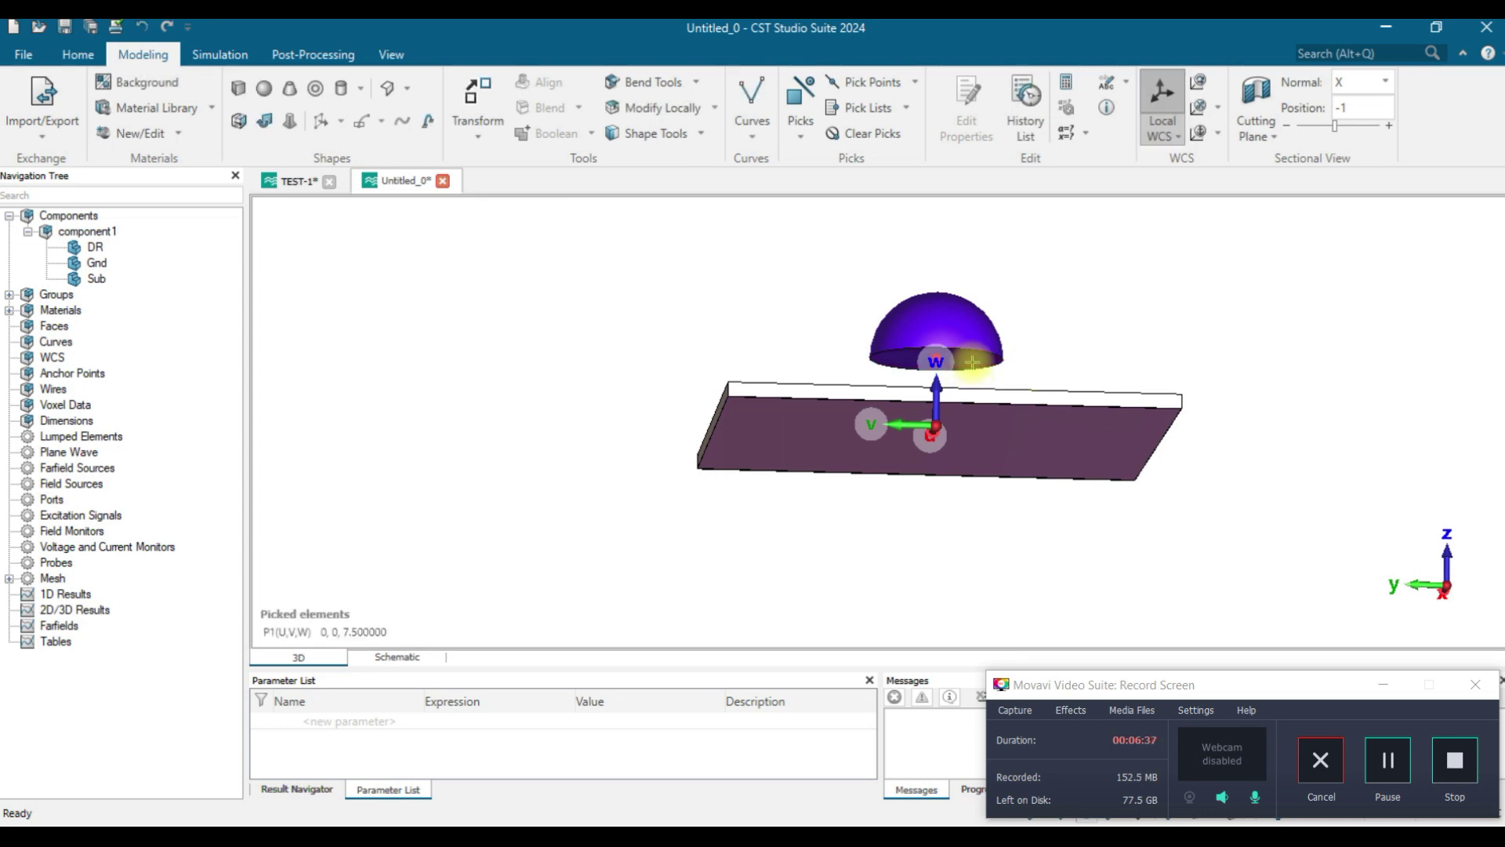
left_click_drag(1045, 361, 1006, 523)
key("f")
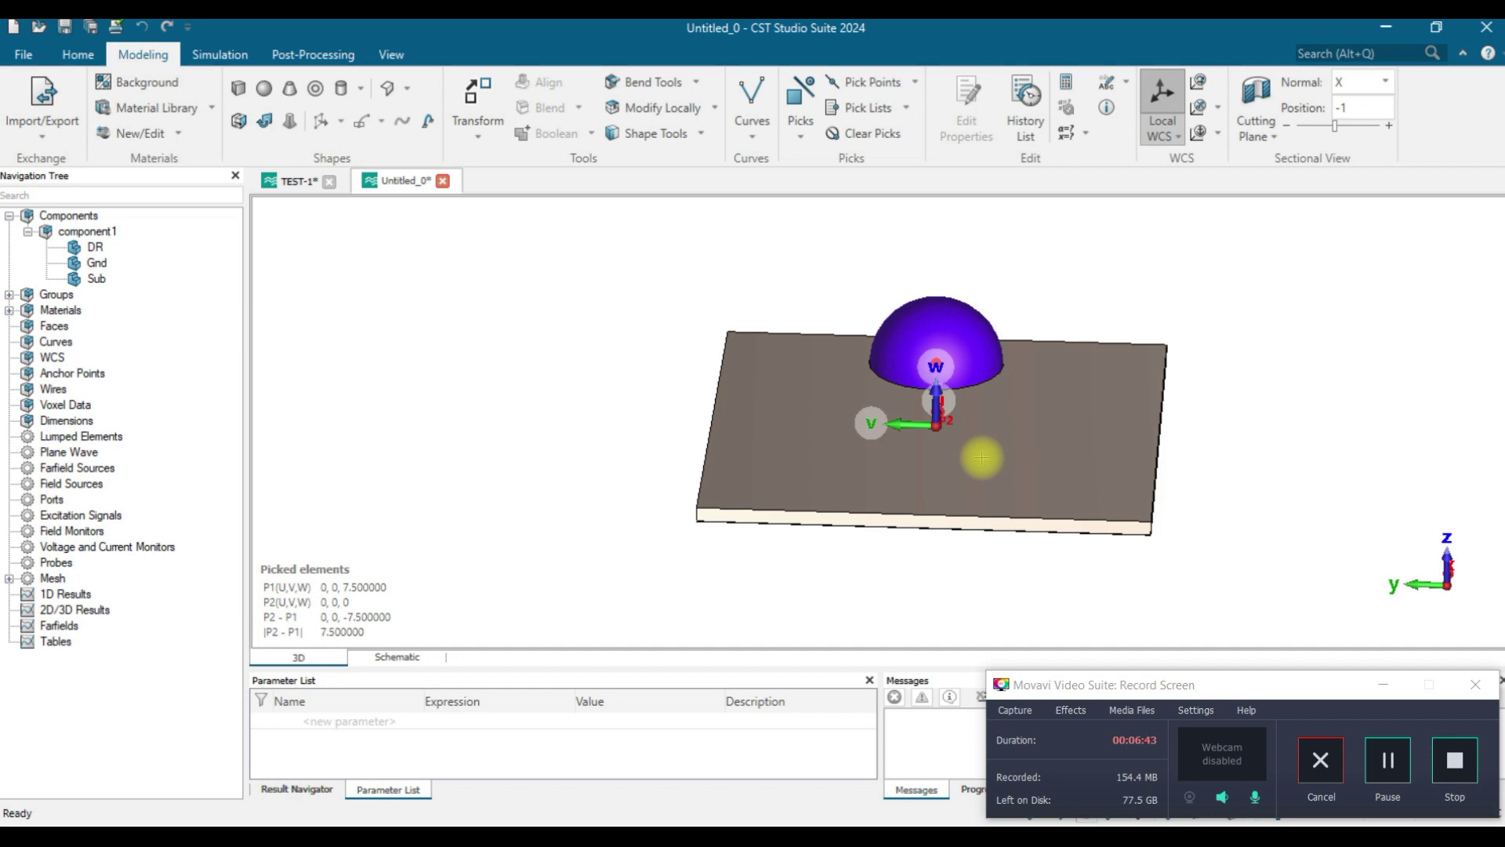
Step: Translate the DR hemisphere by the vector between the picked points so its flat face rests on the substrate
left_click_drag(982, 458, 945, 324)
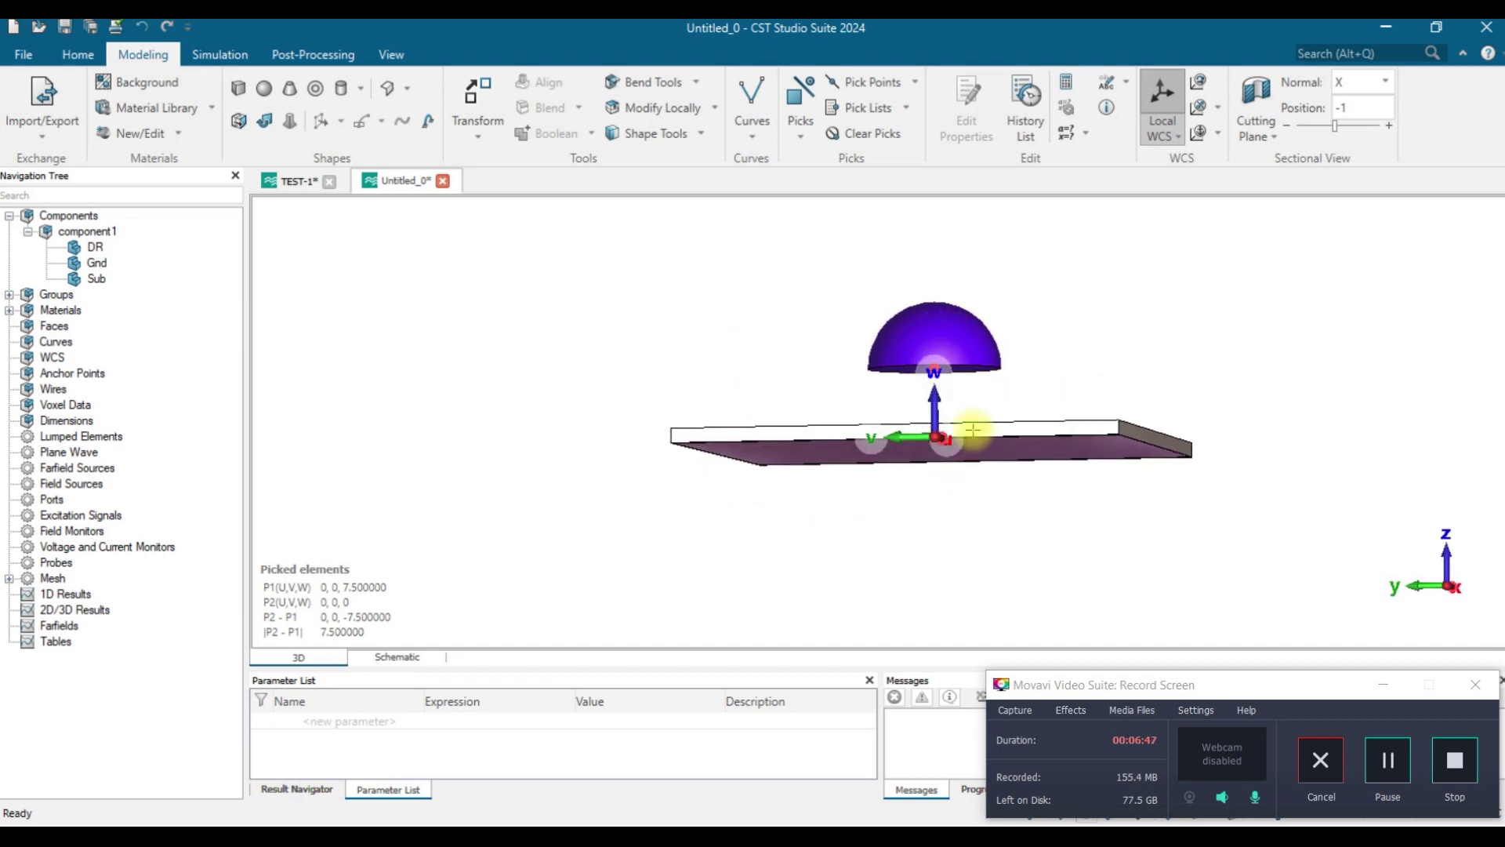
left_click_drag(972, 429, 987, 488)
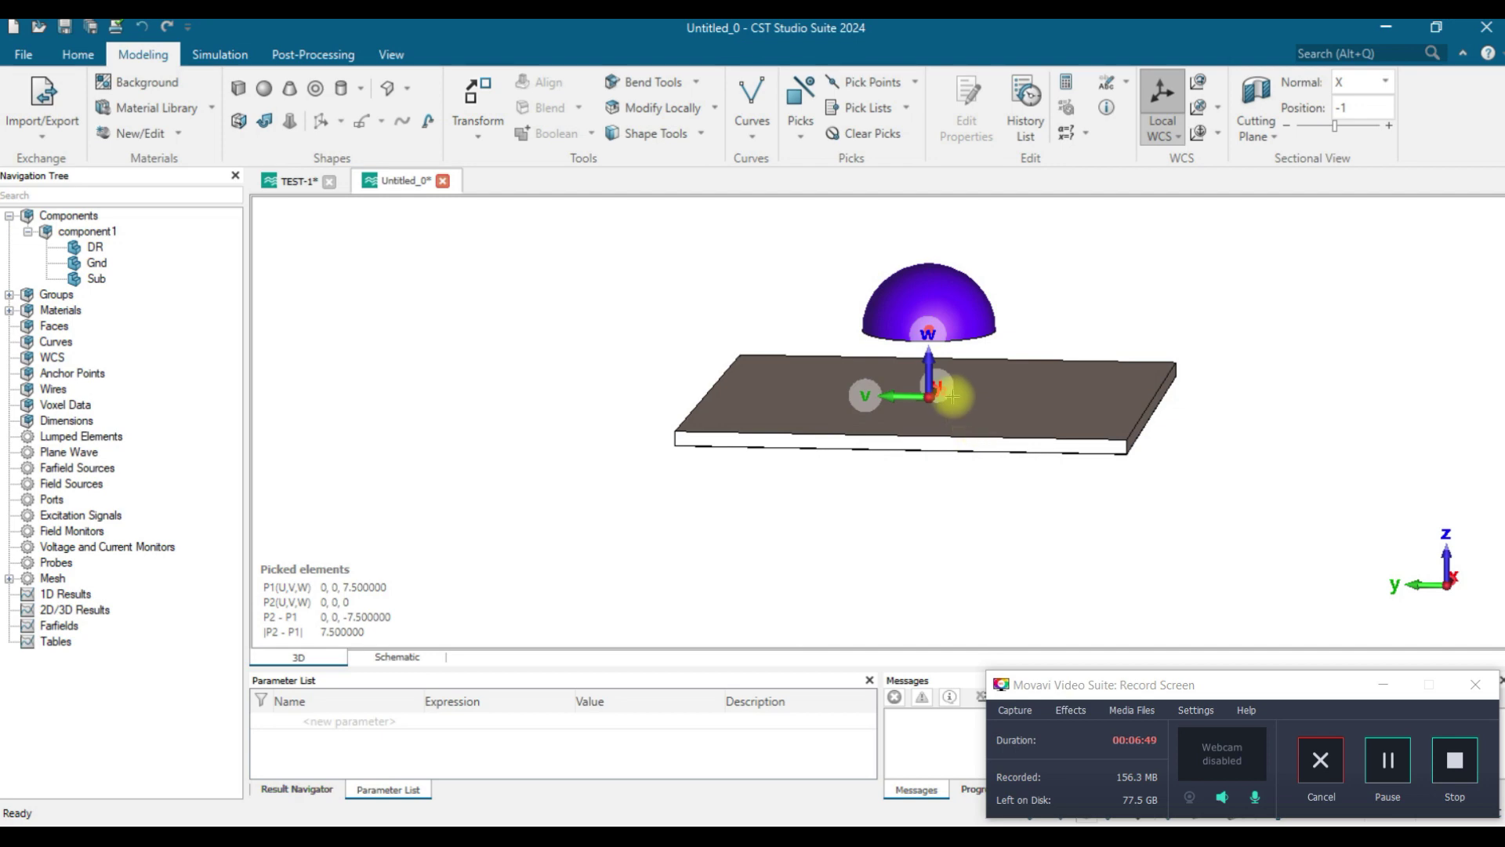
left_click(939, 299)
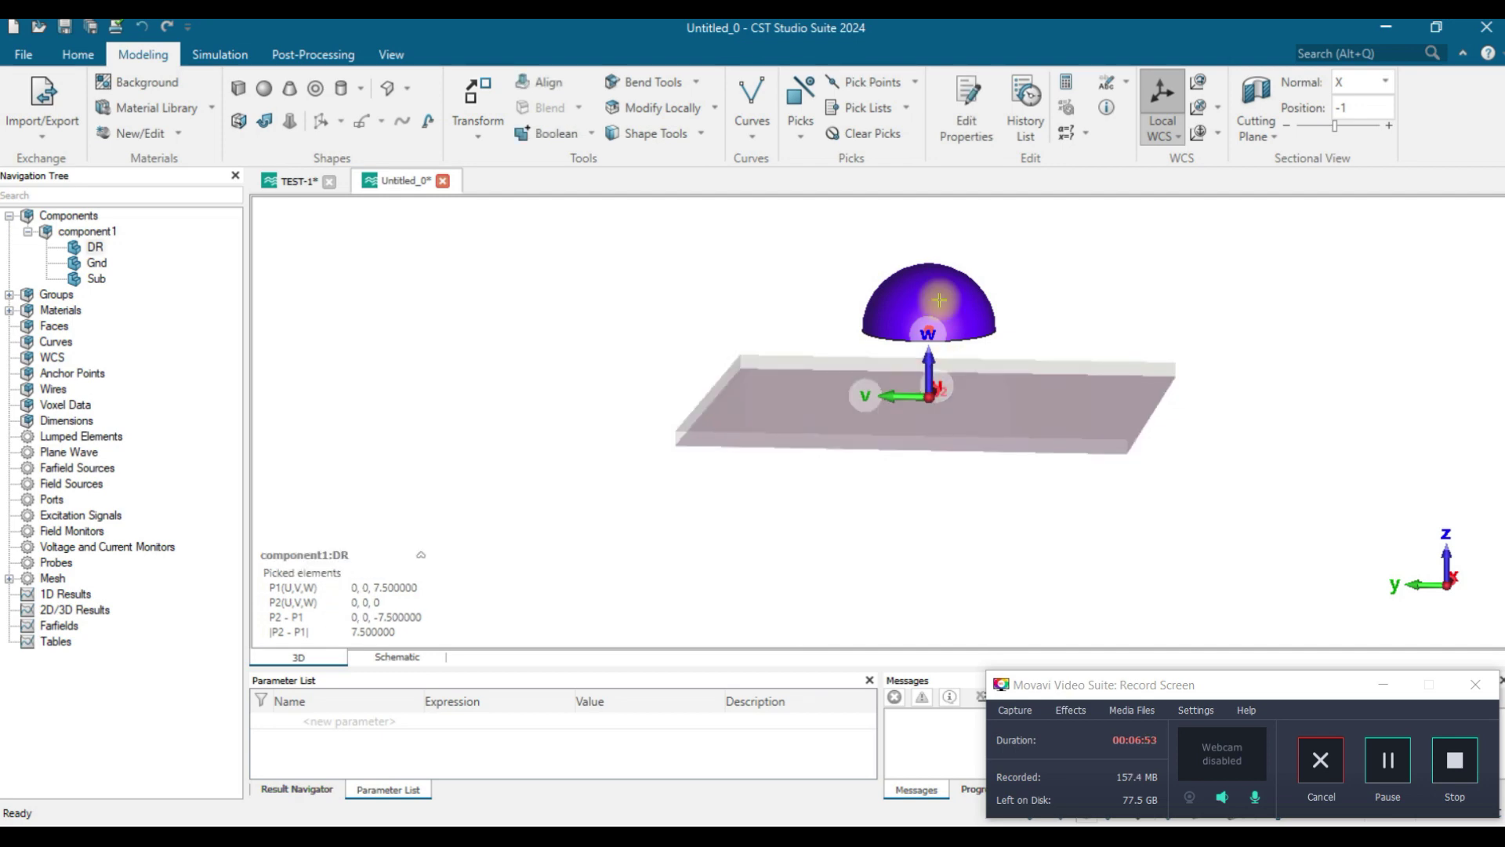
key("t")
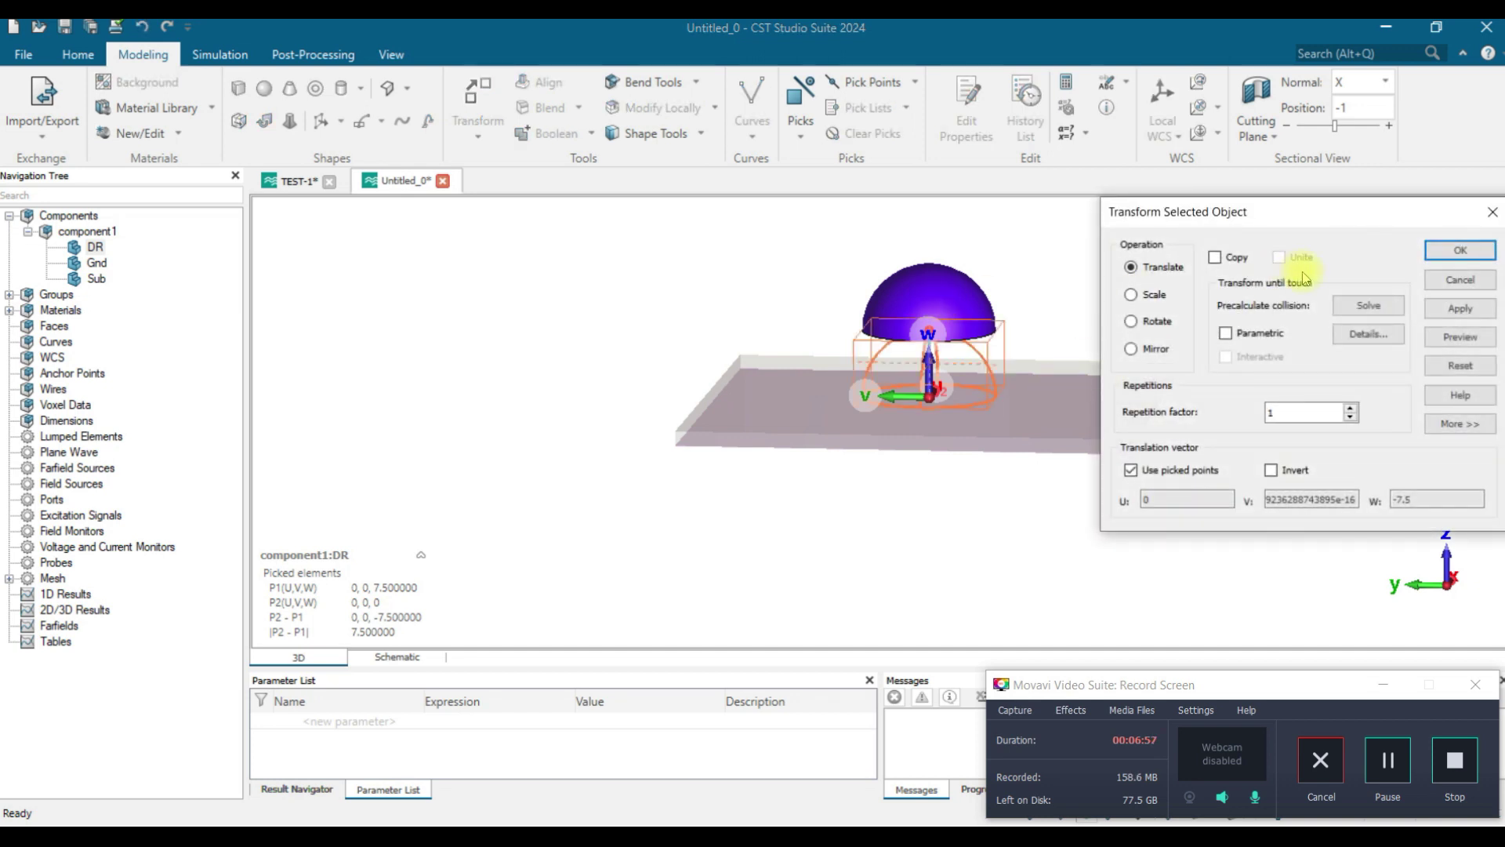
left_click(1474, 253)
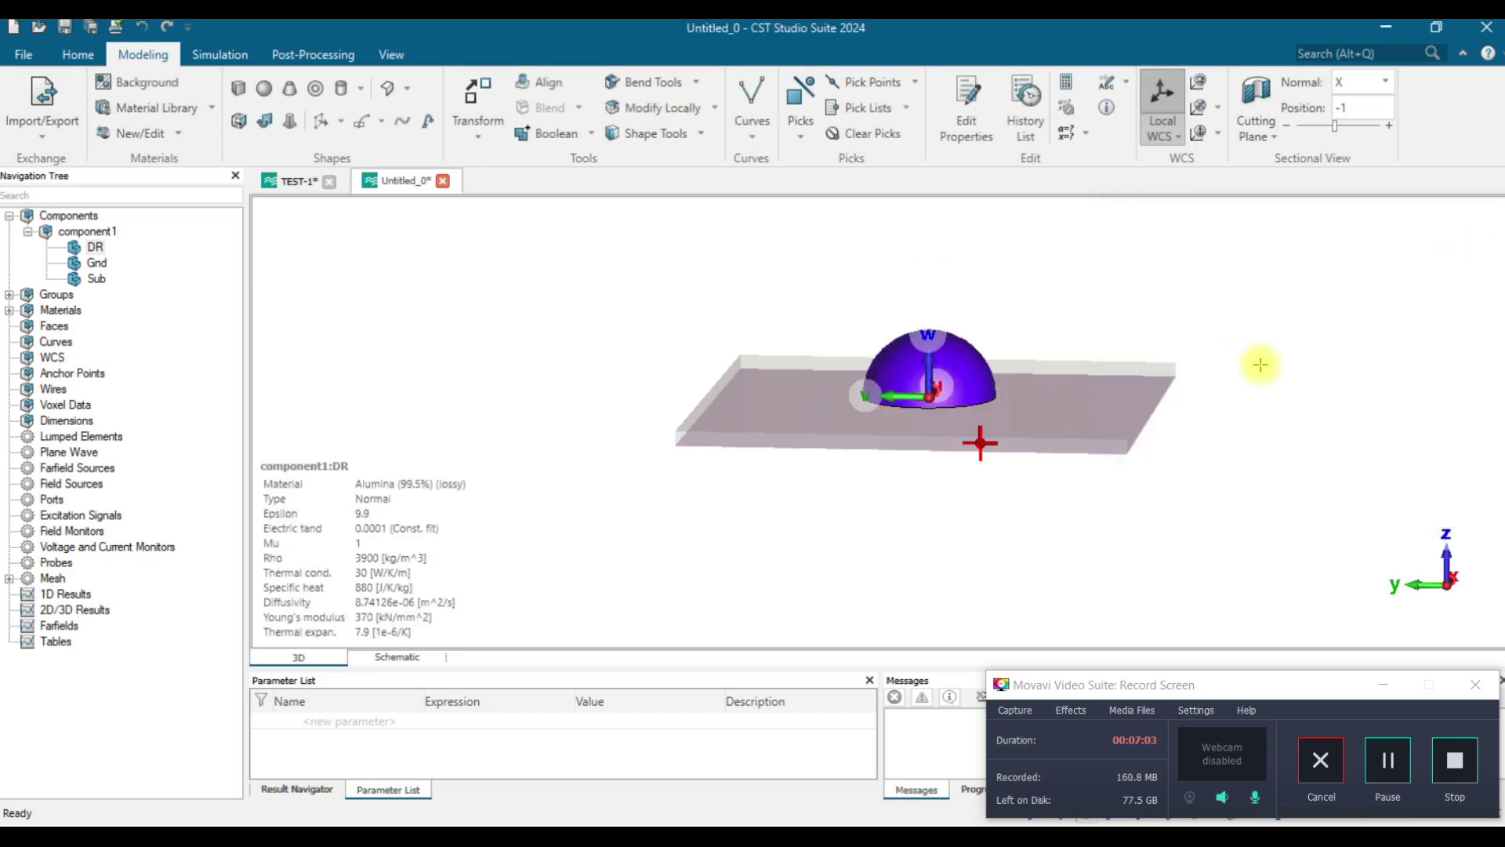
Step: Pick the midpoint of the substrate's upper edge on the negative y side and align the local WCS with it
left_click_drag(1218, 394, 923, 434)
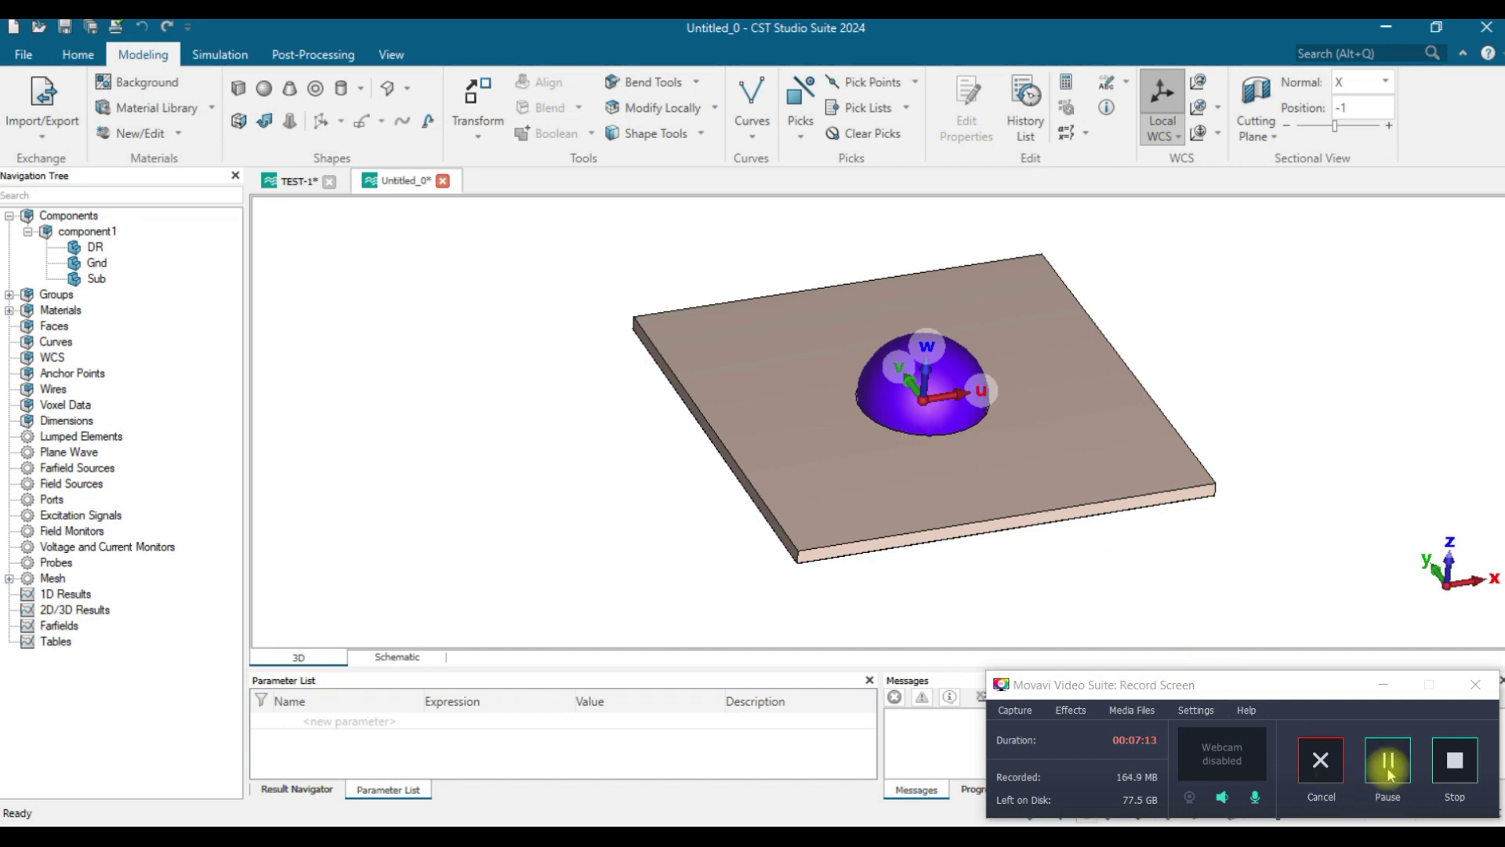
left_click_drag(1092, 541, 1046, 540)
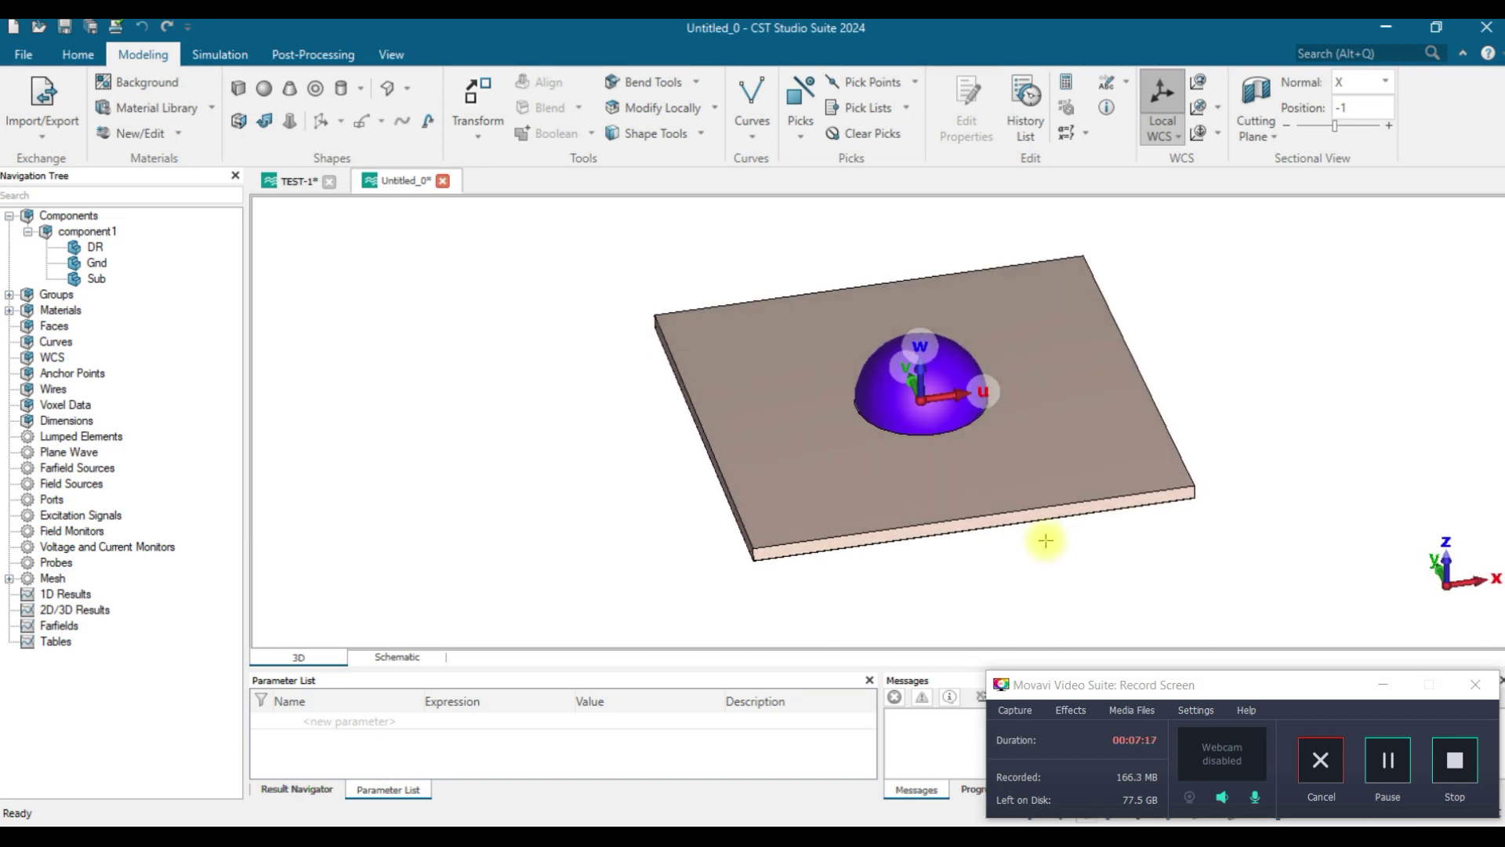
key("e")
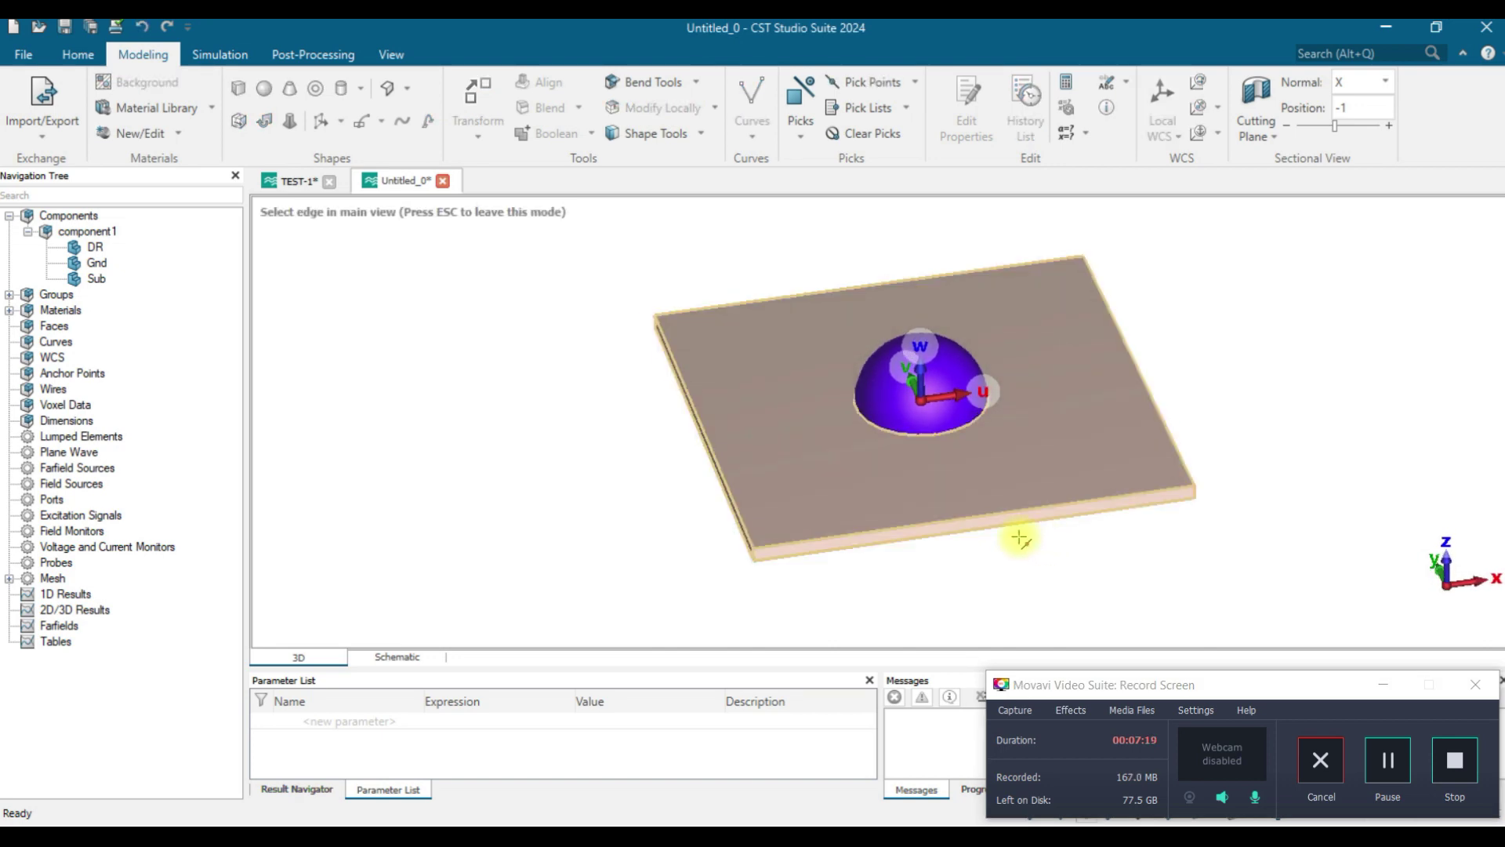
left_click(968, 516)
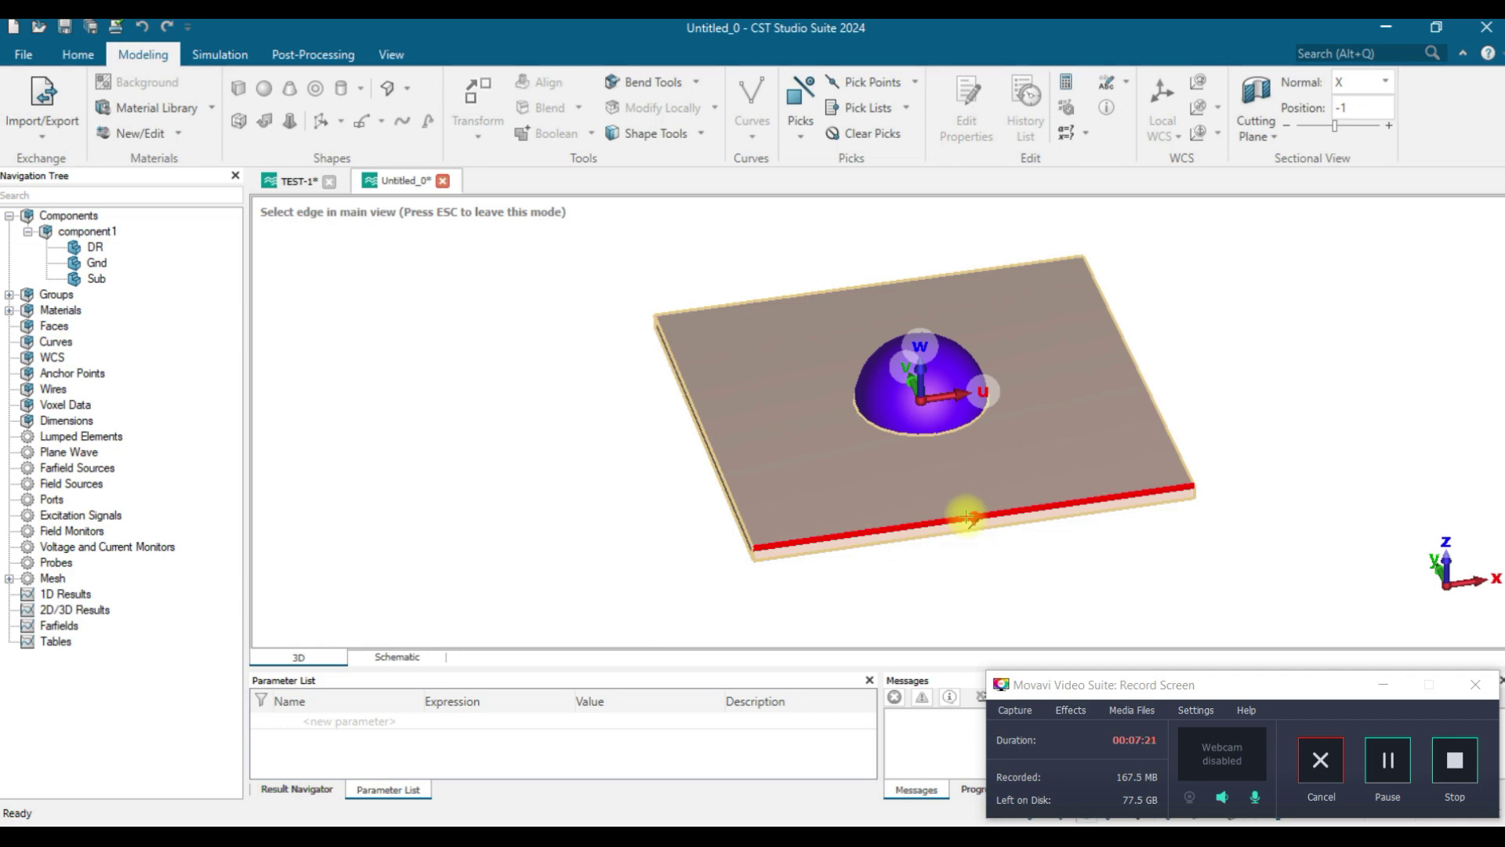
left_click(968, 516)
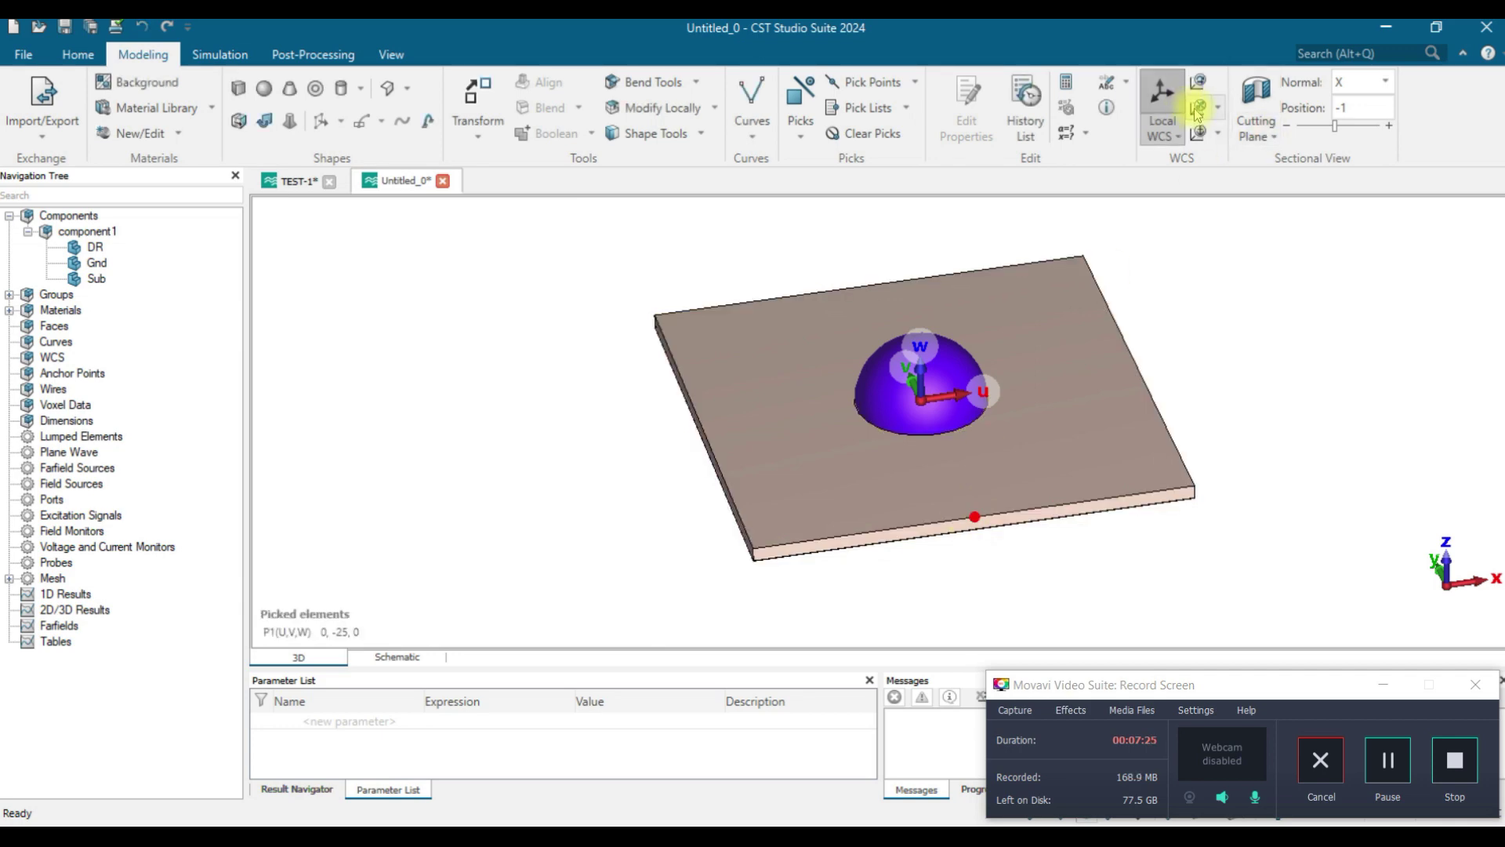
left_click(1197, 110)
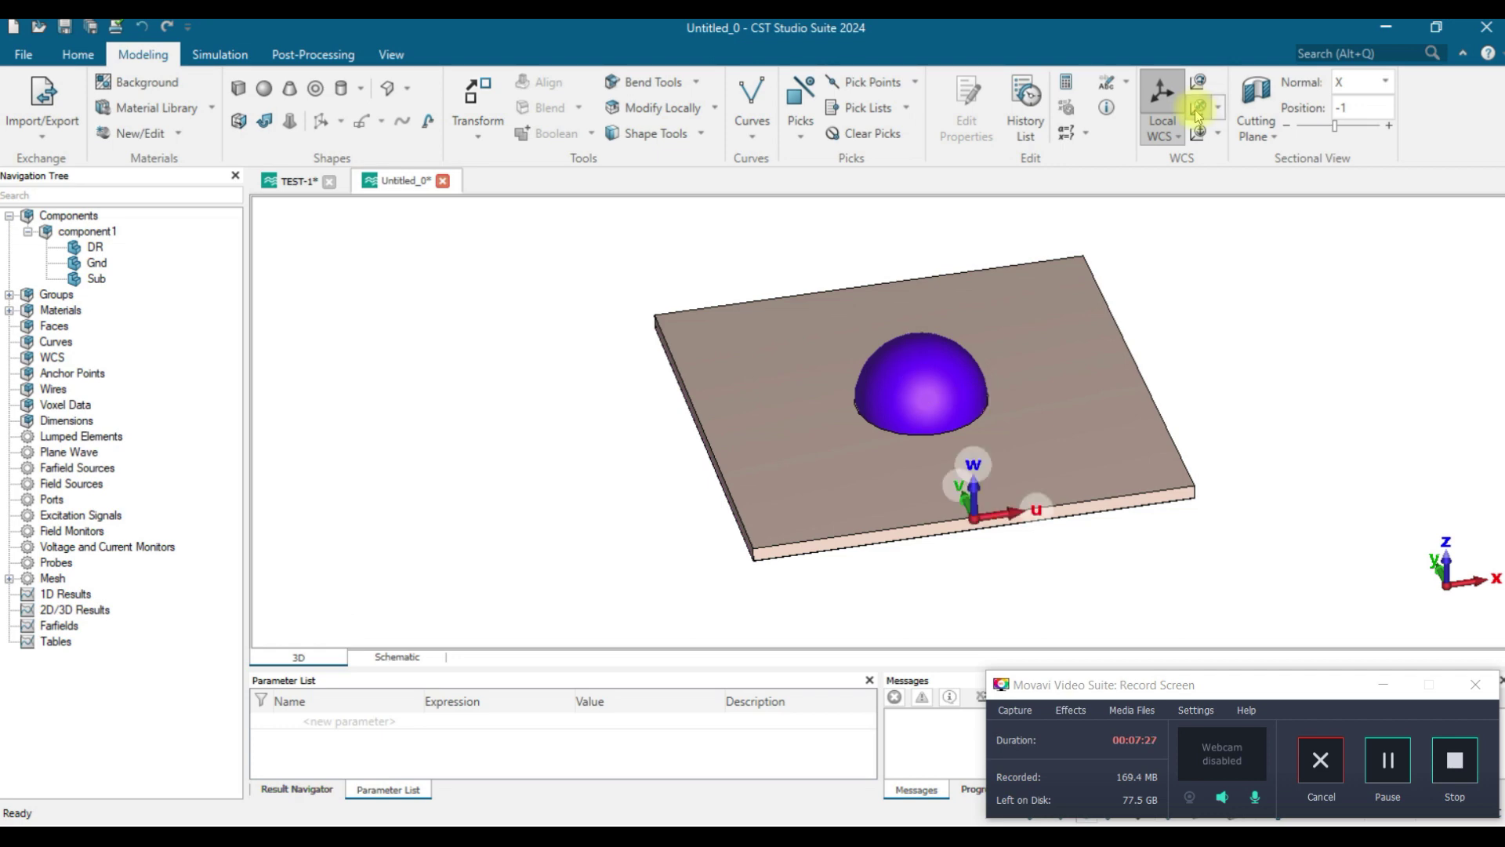
Step: Draw a brick about 5.2 by 25 mm and 0.6 mm high from beneath the hemisphere to the substrate edge at the local WCS
left_click_drag(1001, 518, 1043, 496)
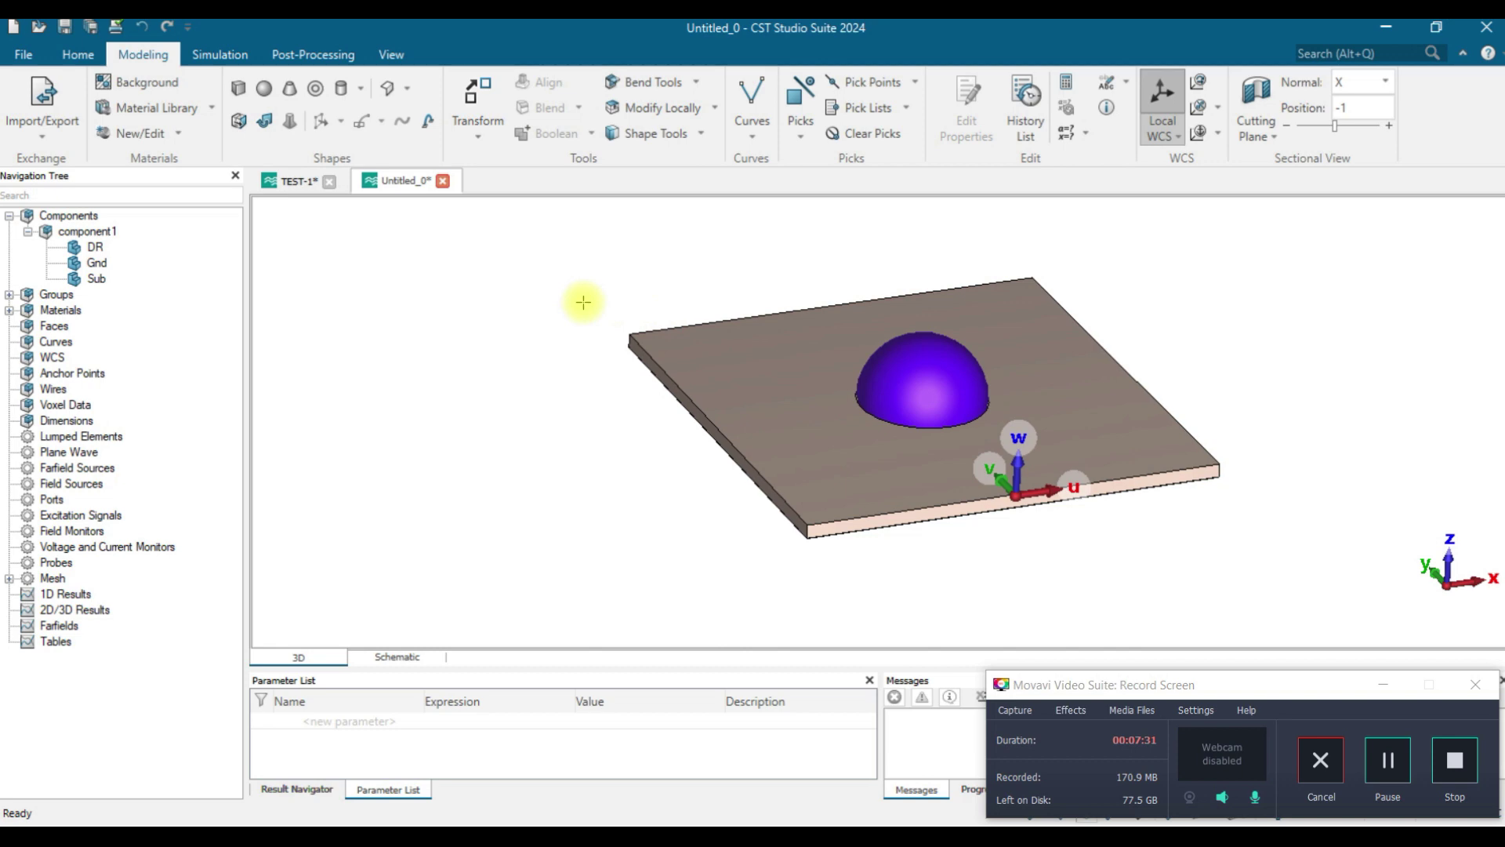
left_click(239, 89)
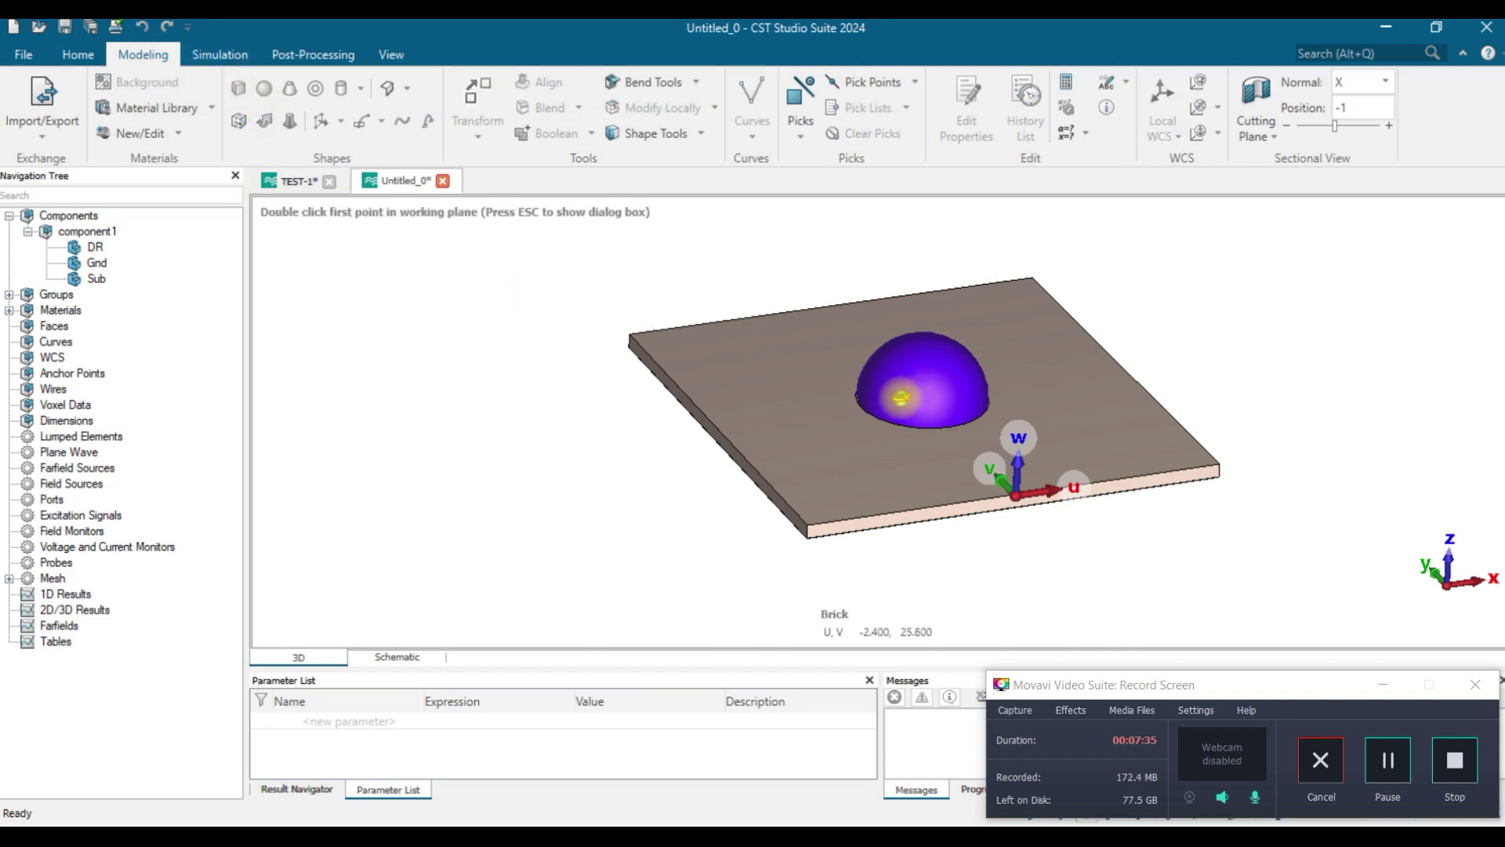
double_click(907, 396)
double_click(1044, 487)
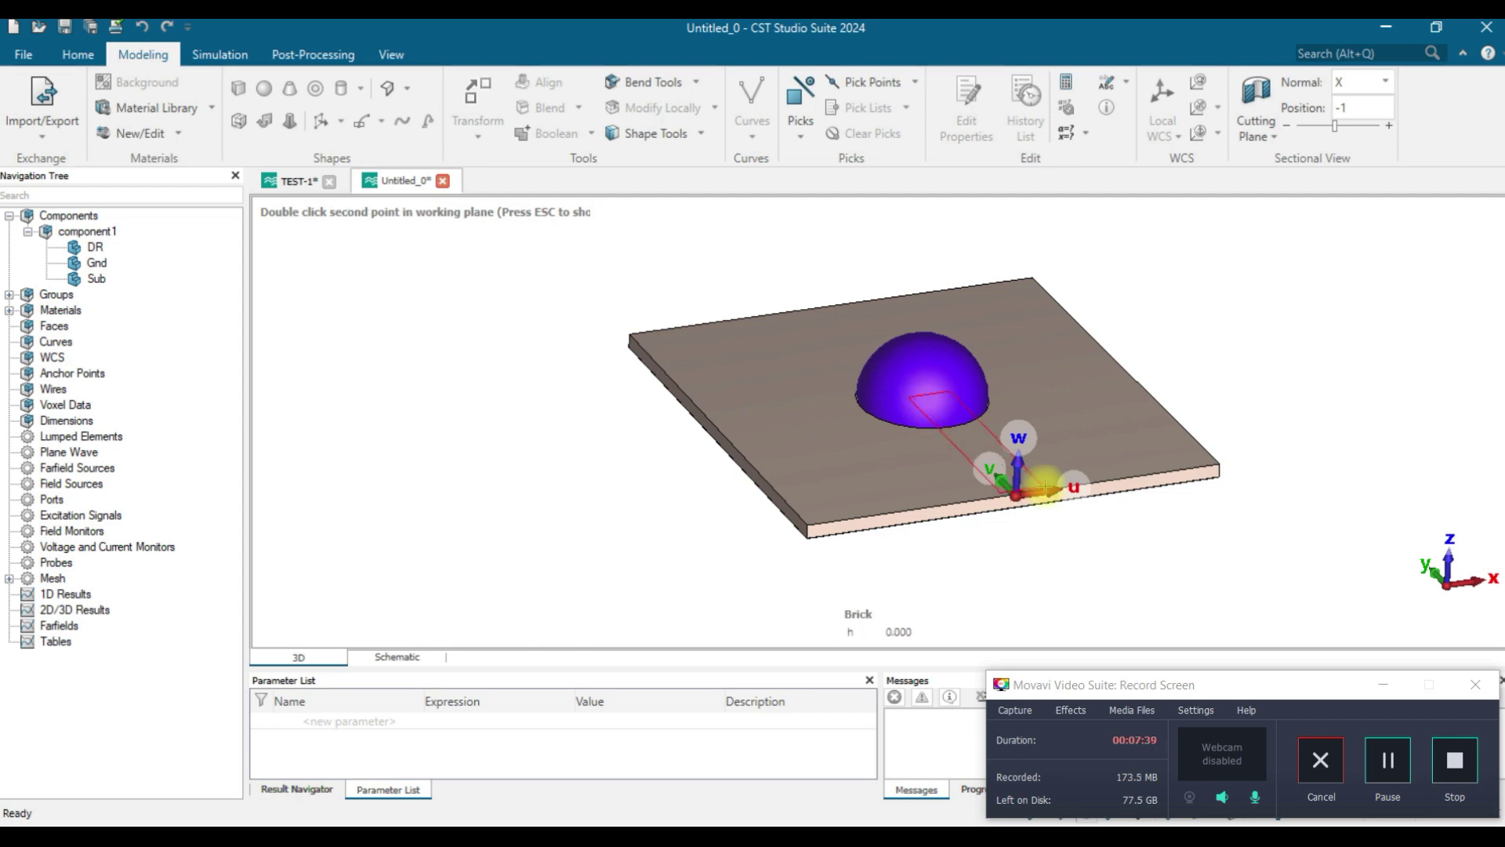
double_click(1040, 481)
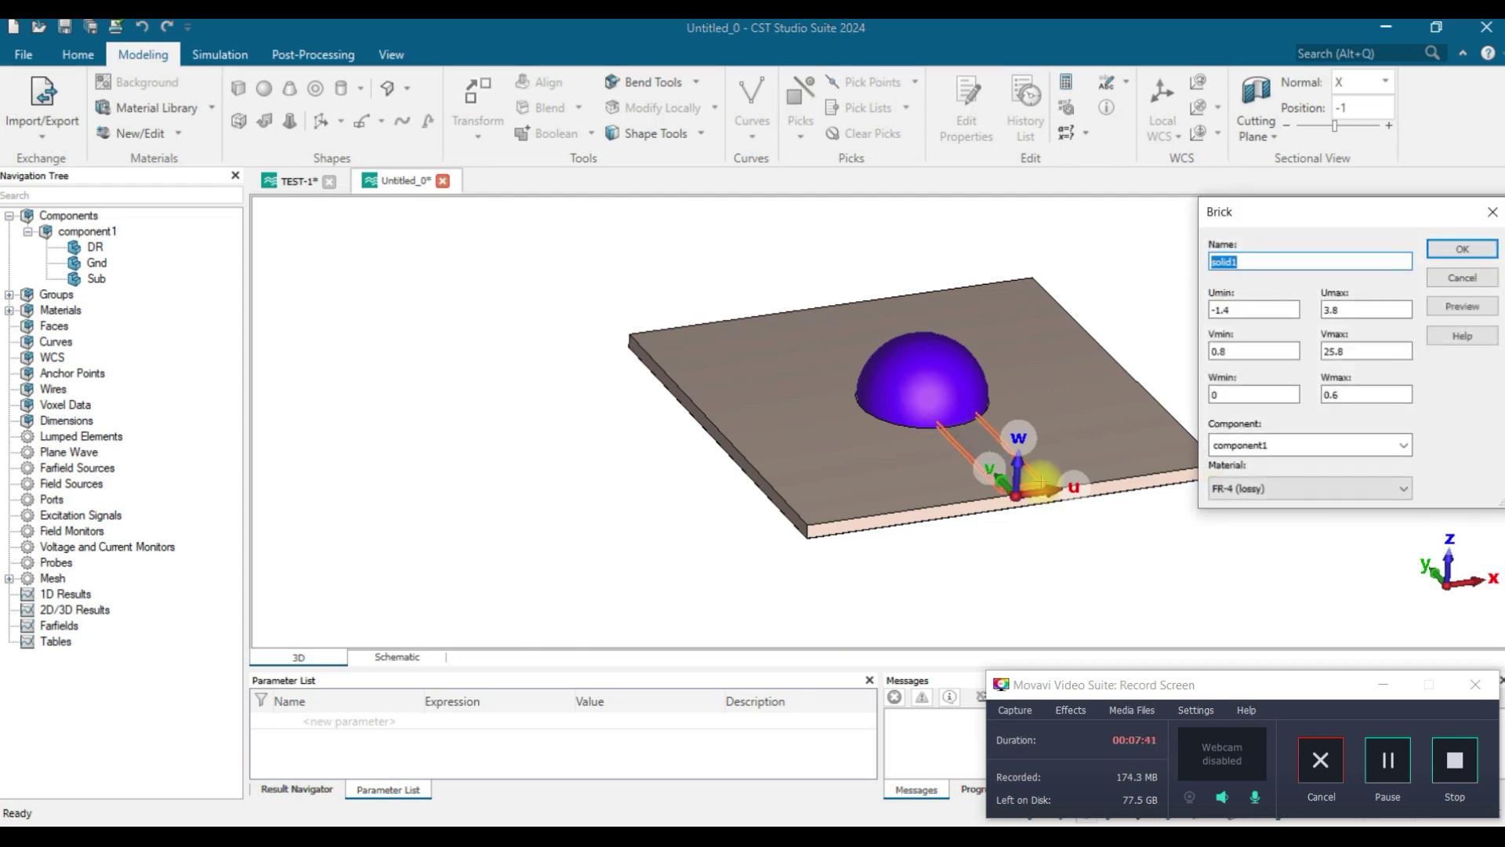
Step: Name the brick Feed and set its U range from -3.7/2 to 3.7/2
type("Feed")
key("Tab")
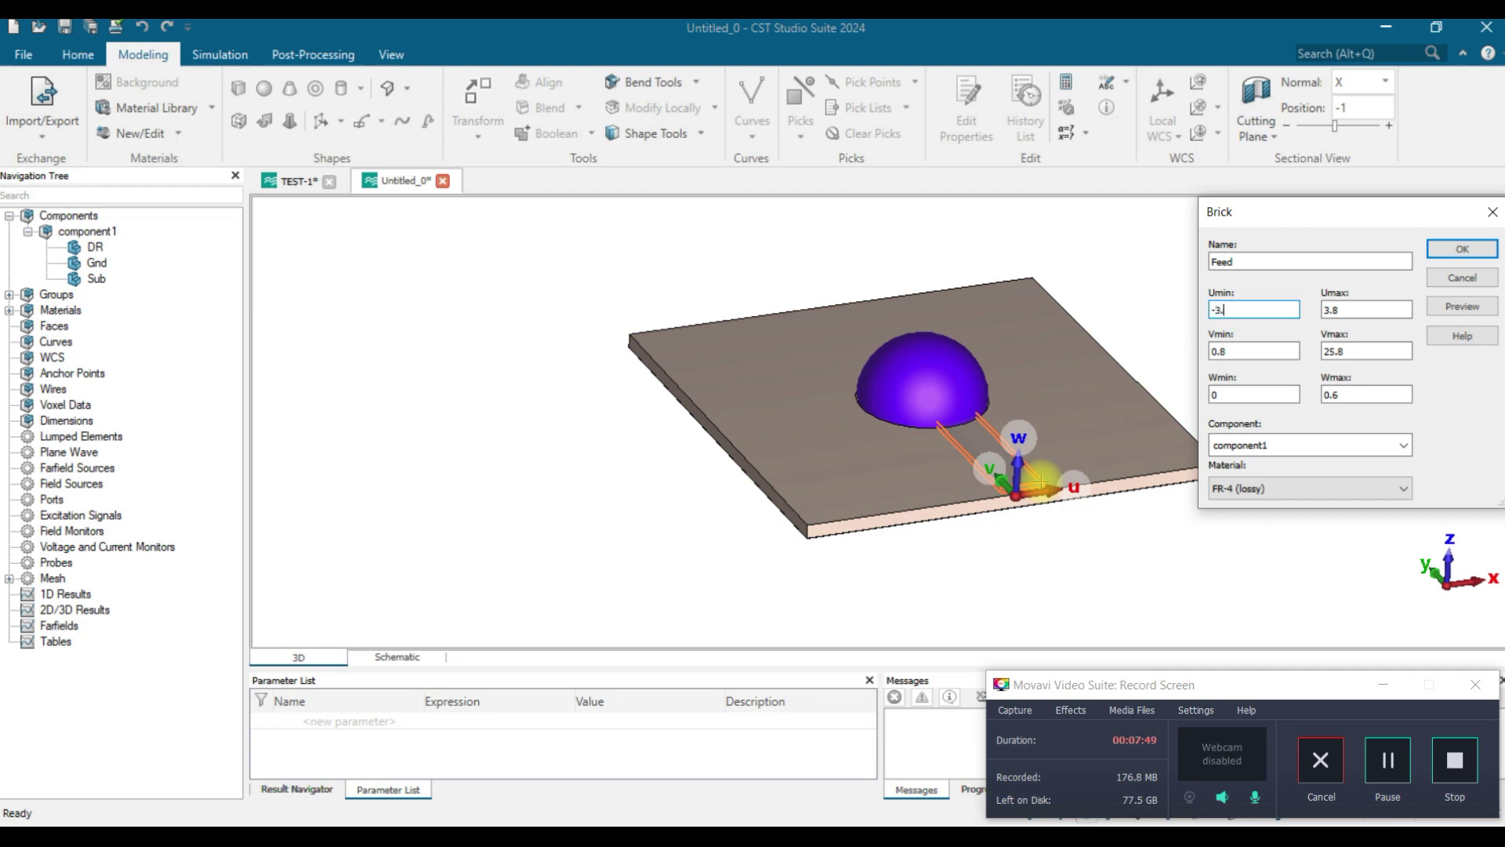
type("-3.7/2")
key("Tab")
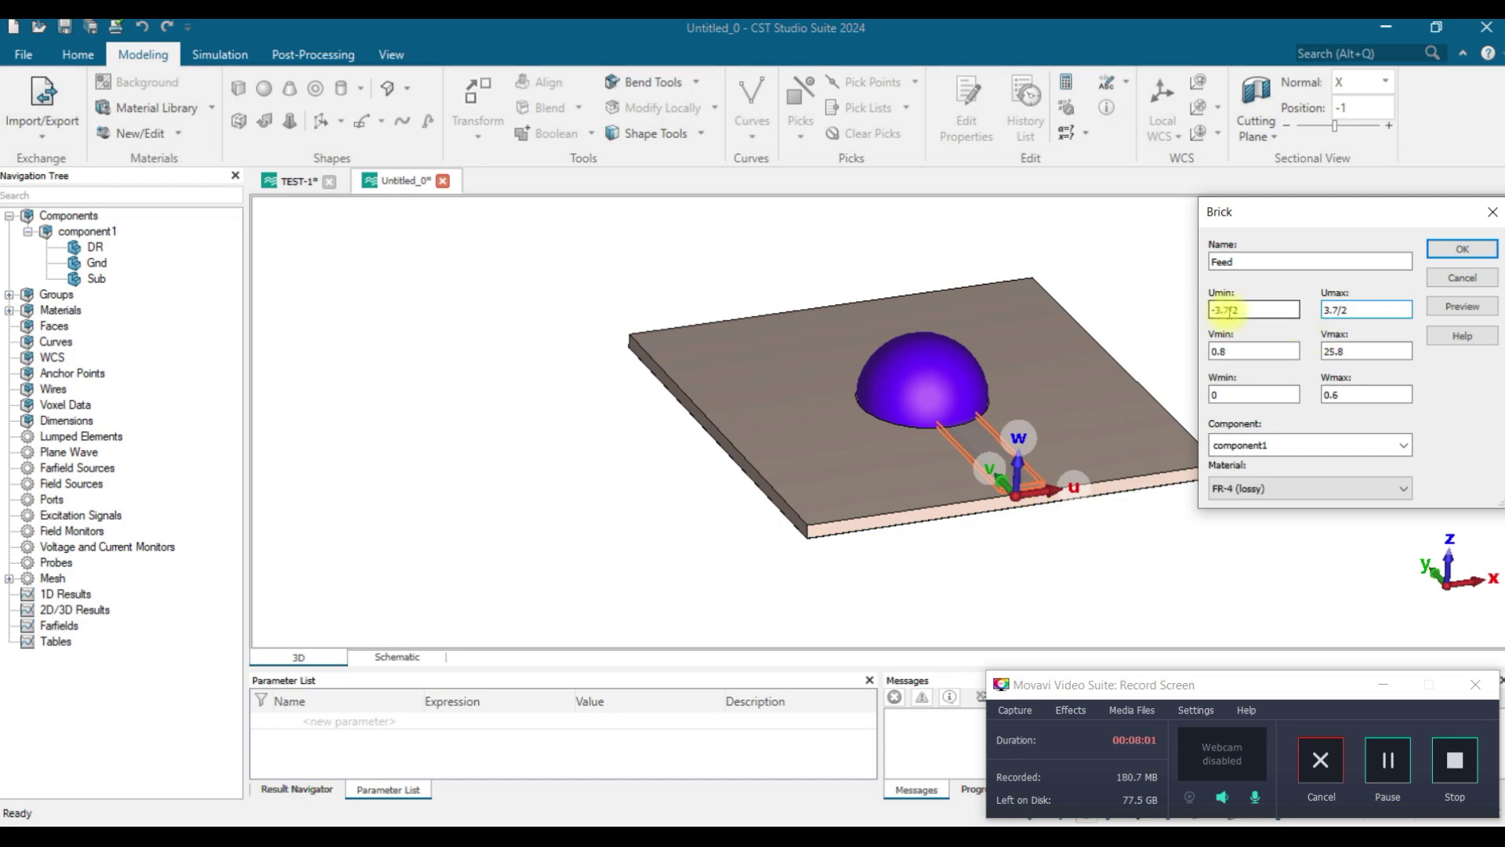
key("Tab")
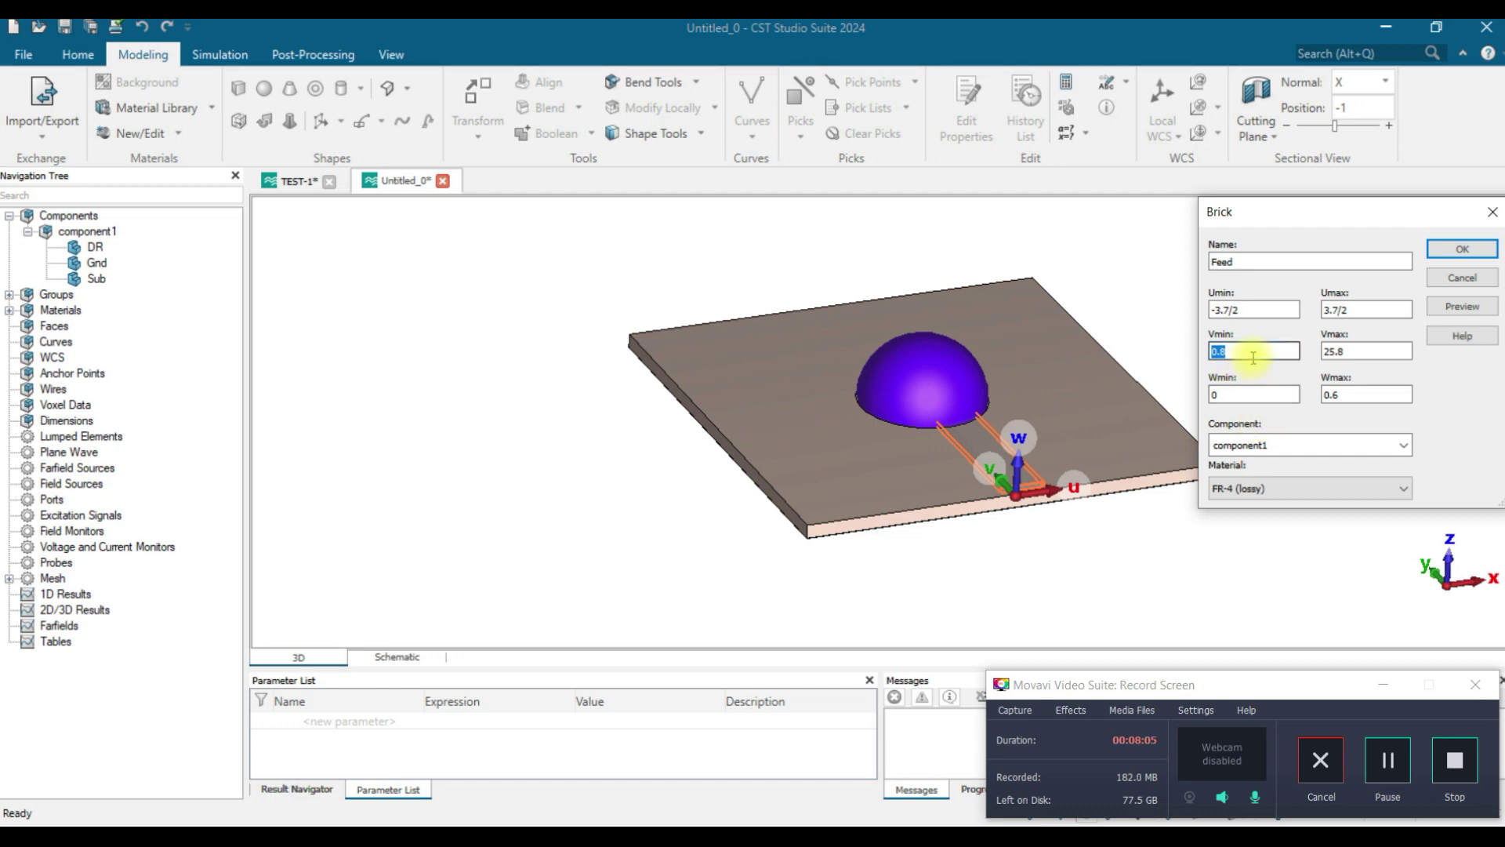
Step: Create the Feed brick in PEC with V from 0 to 23 and a Wmax of 0.035
type("0")
key("Tab")
double_click(1328, 352)
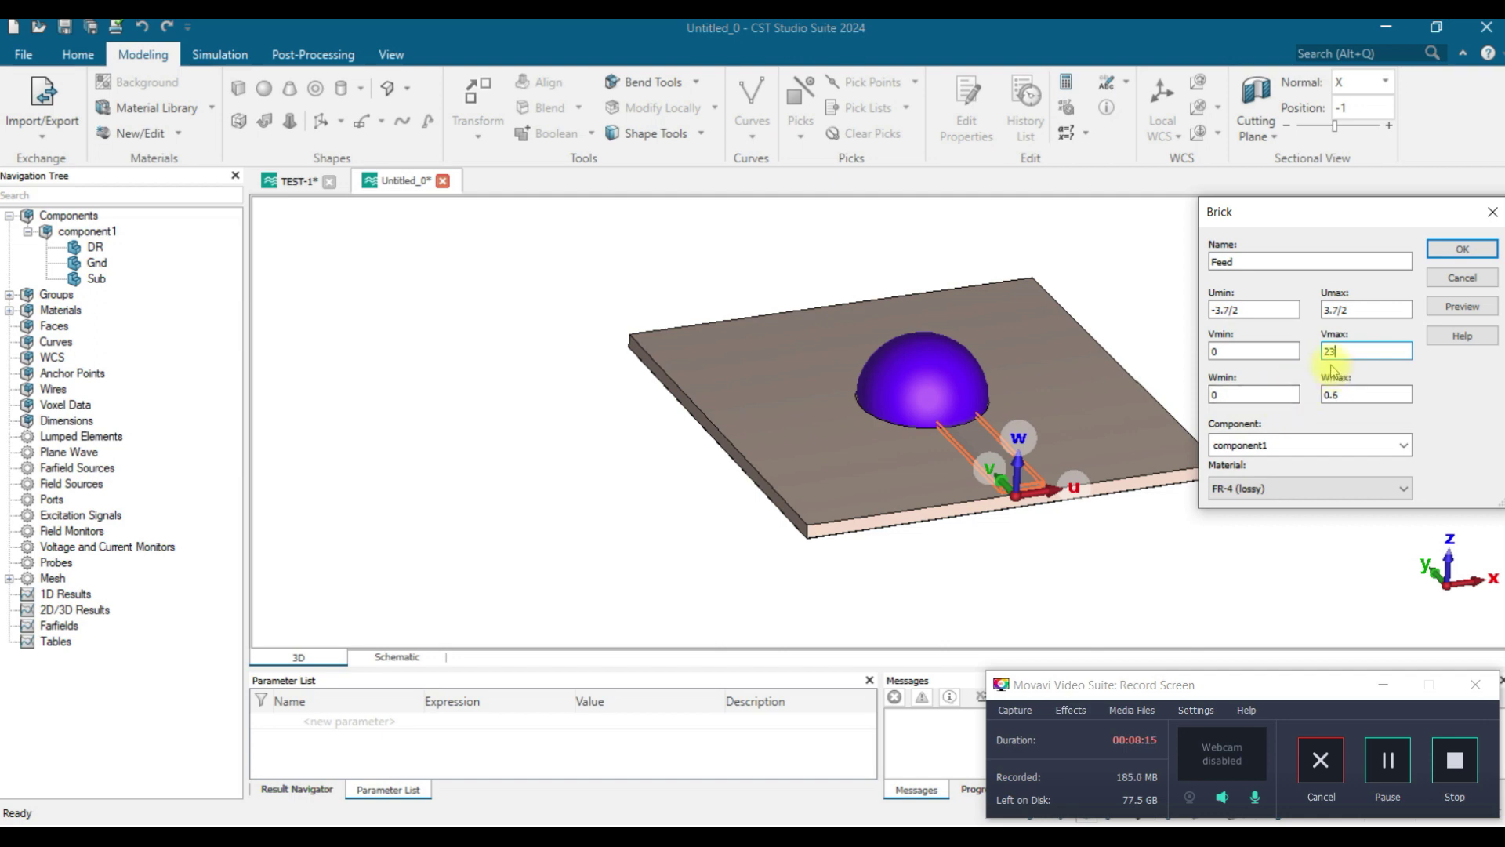
left_click(1358, 398)
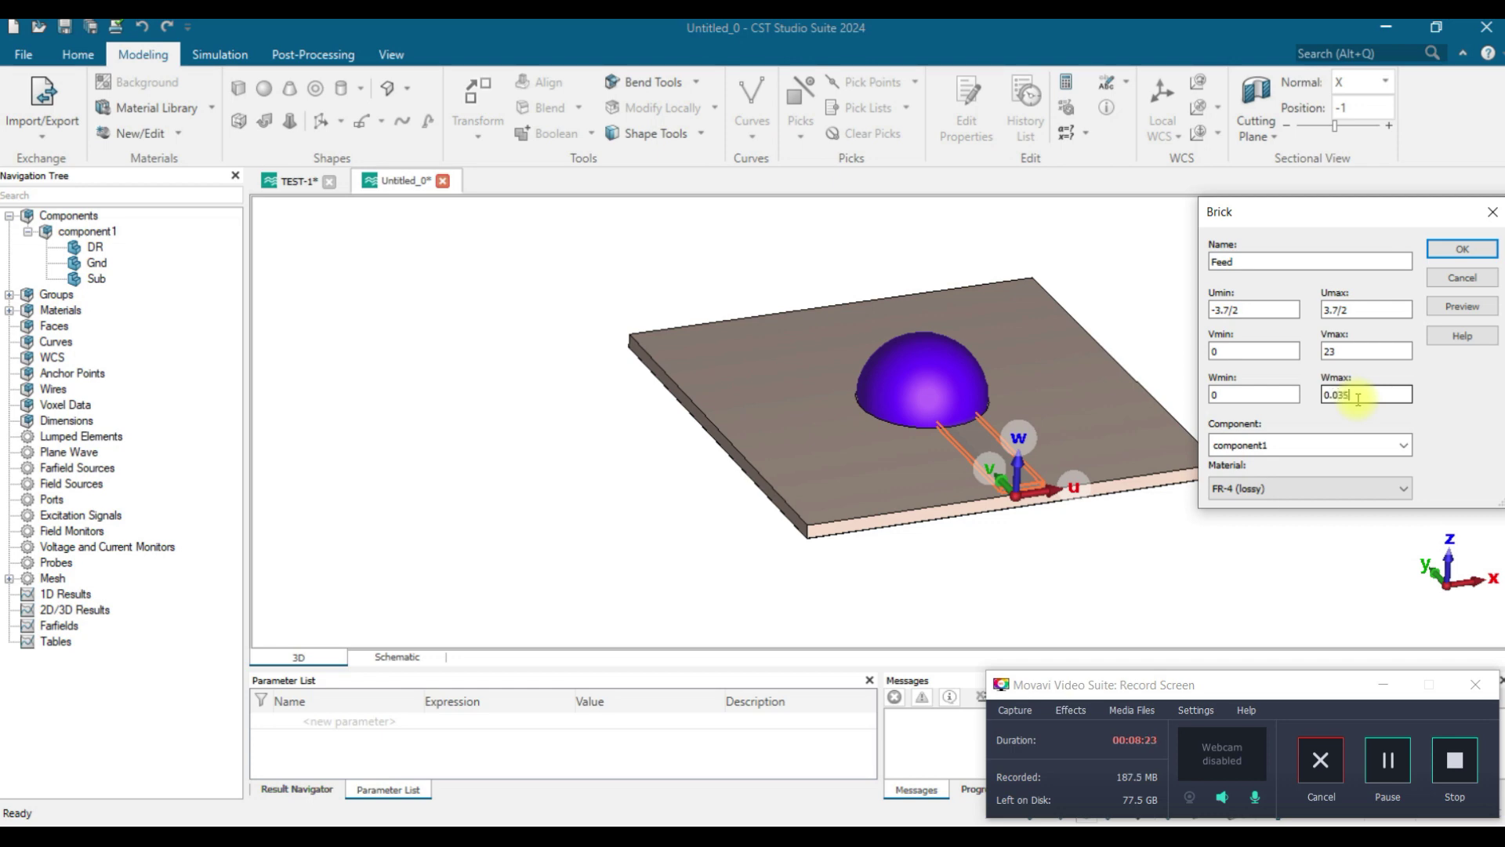
left_click(1328, 496)
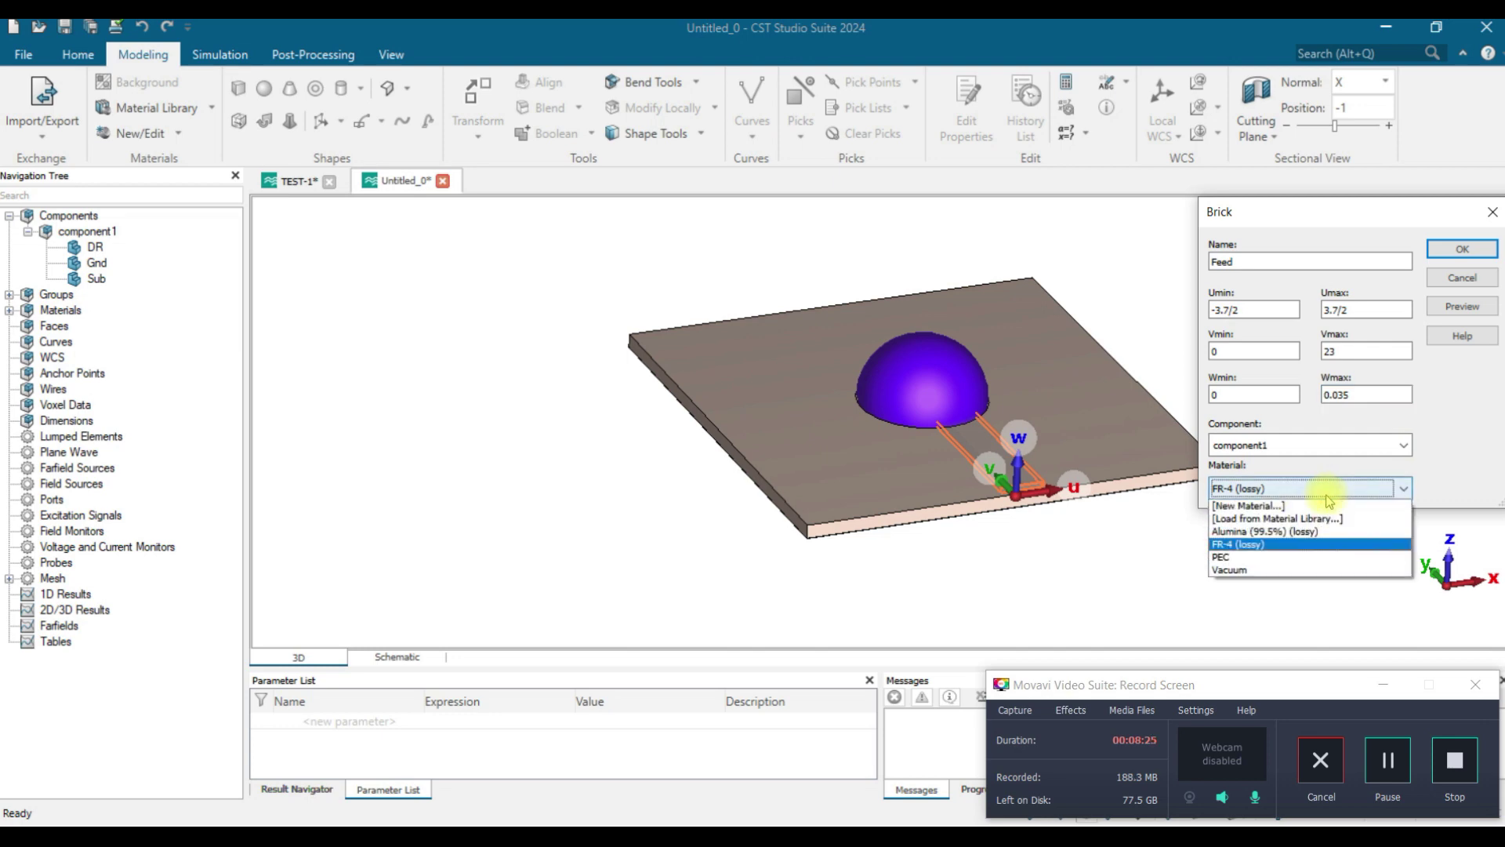
left_click(1317, 555)
left_click(1449, 311)
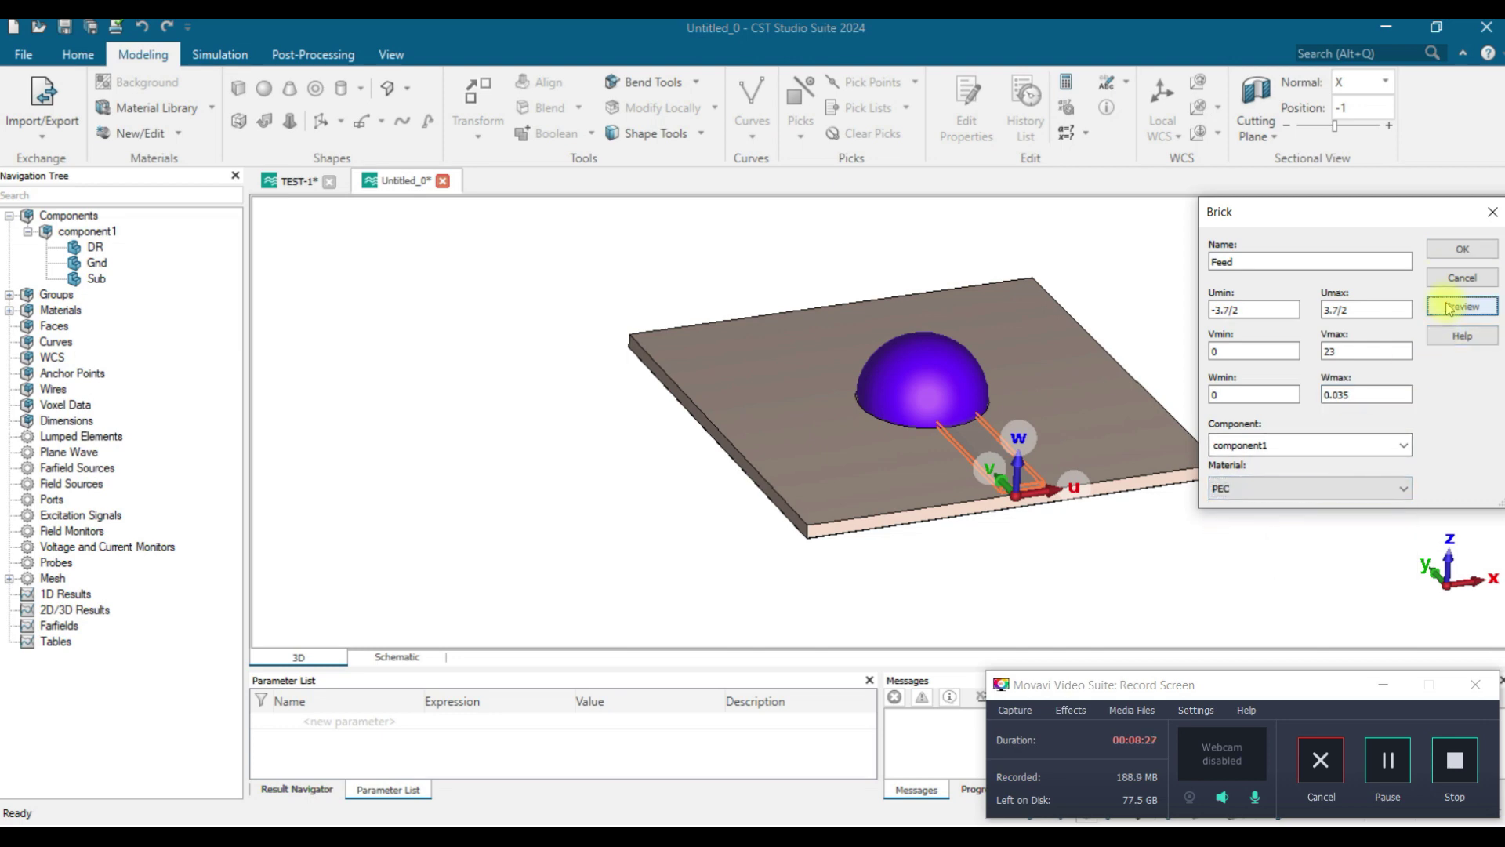
left_click(1460, 250)
Step: Overwrite the Feed strip's material color with light yellow (#ffff7f), keeping PEC as its material
left_click_drag(1107, 469, 1045, 548)
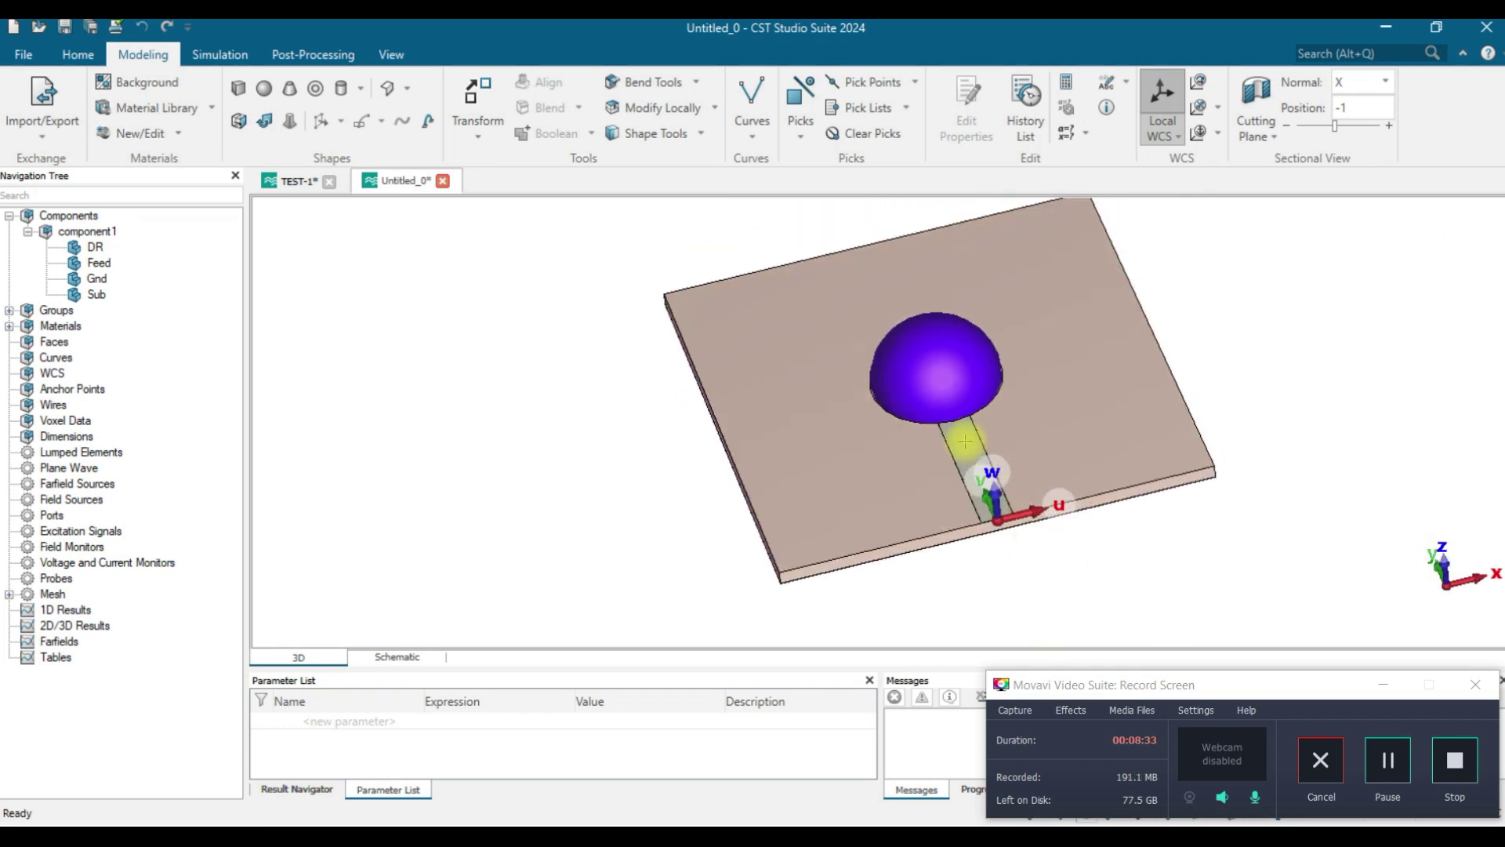
left_click(964, 441)
right_click(964, 442)
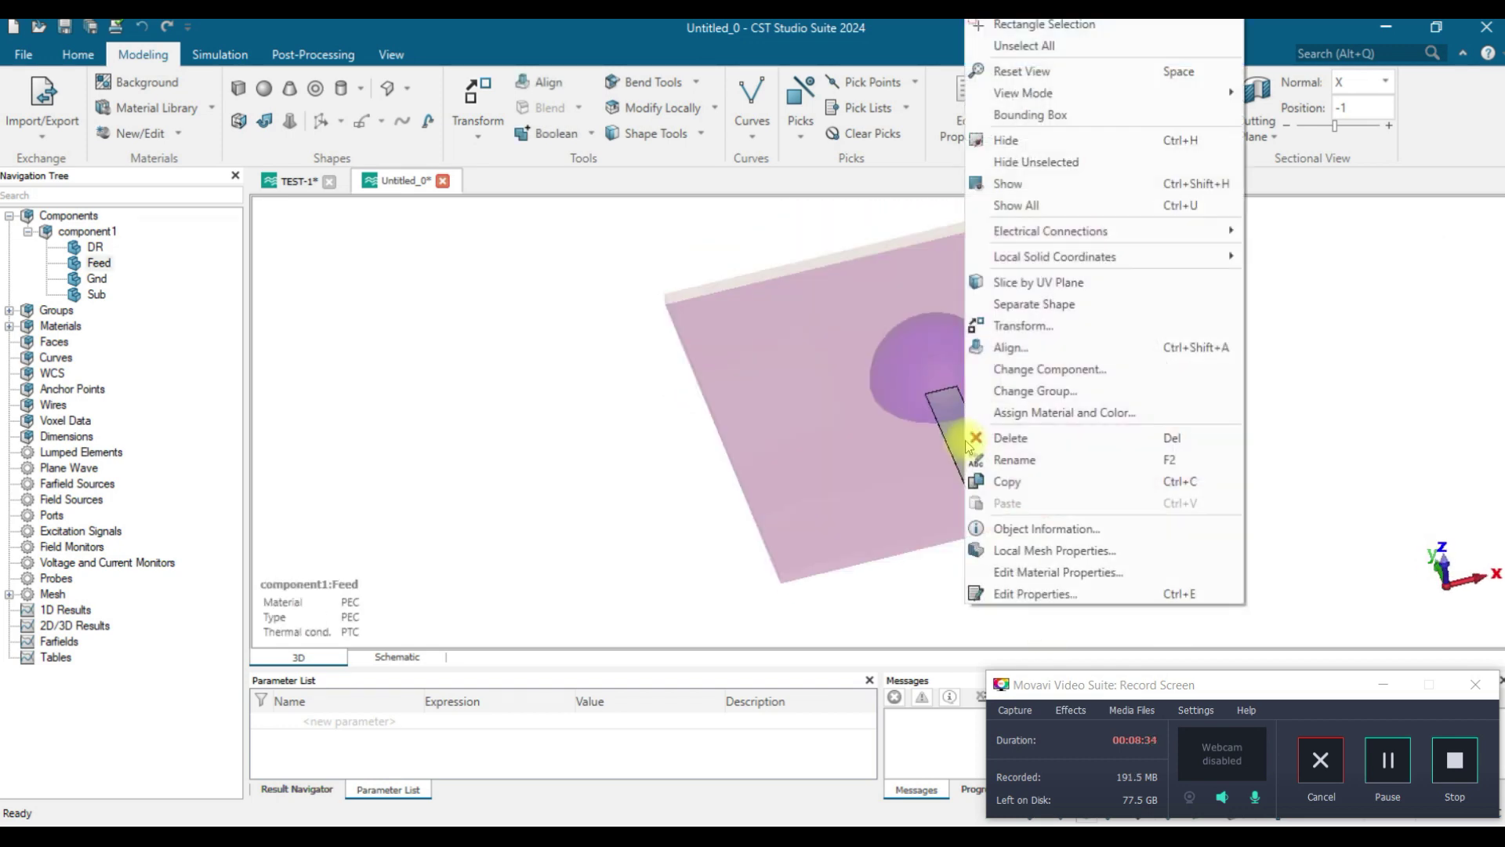
left_click(1043, 411)
left_click(779, 467)
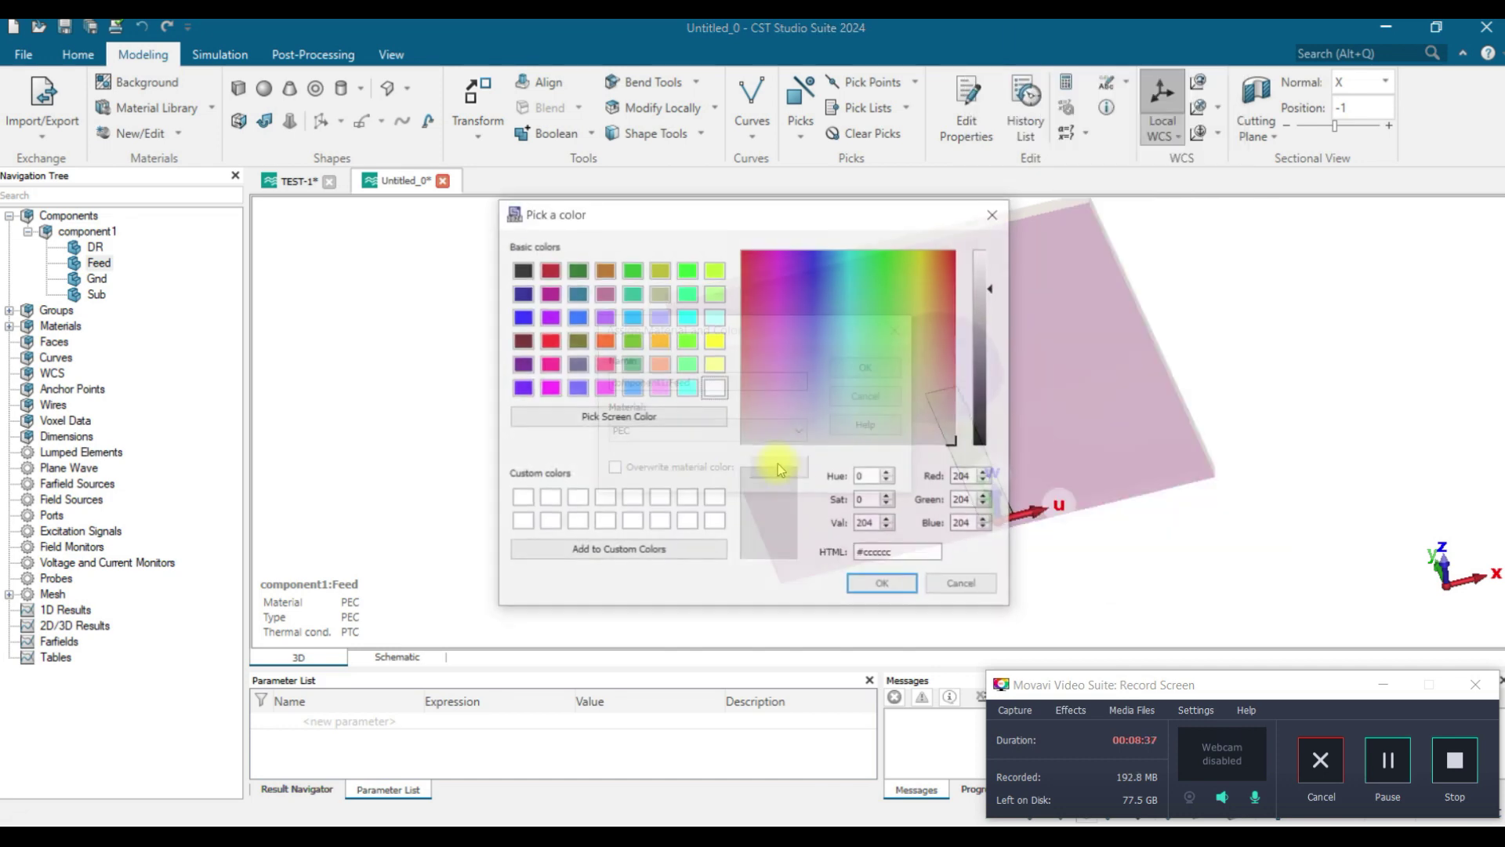
left_click(719, 366)
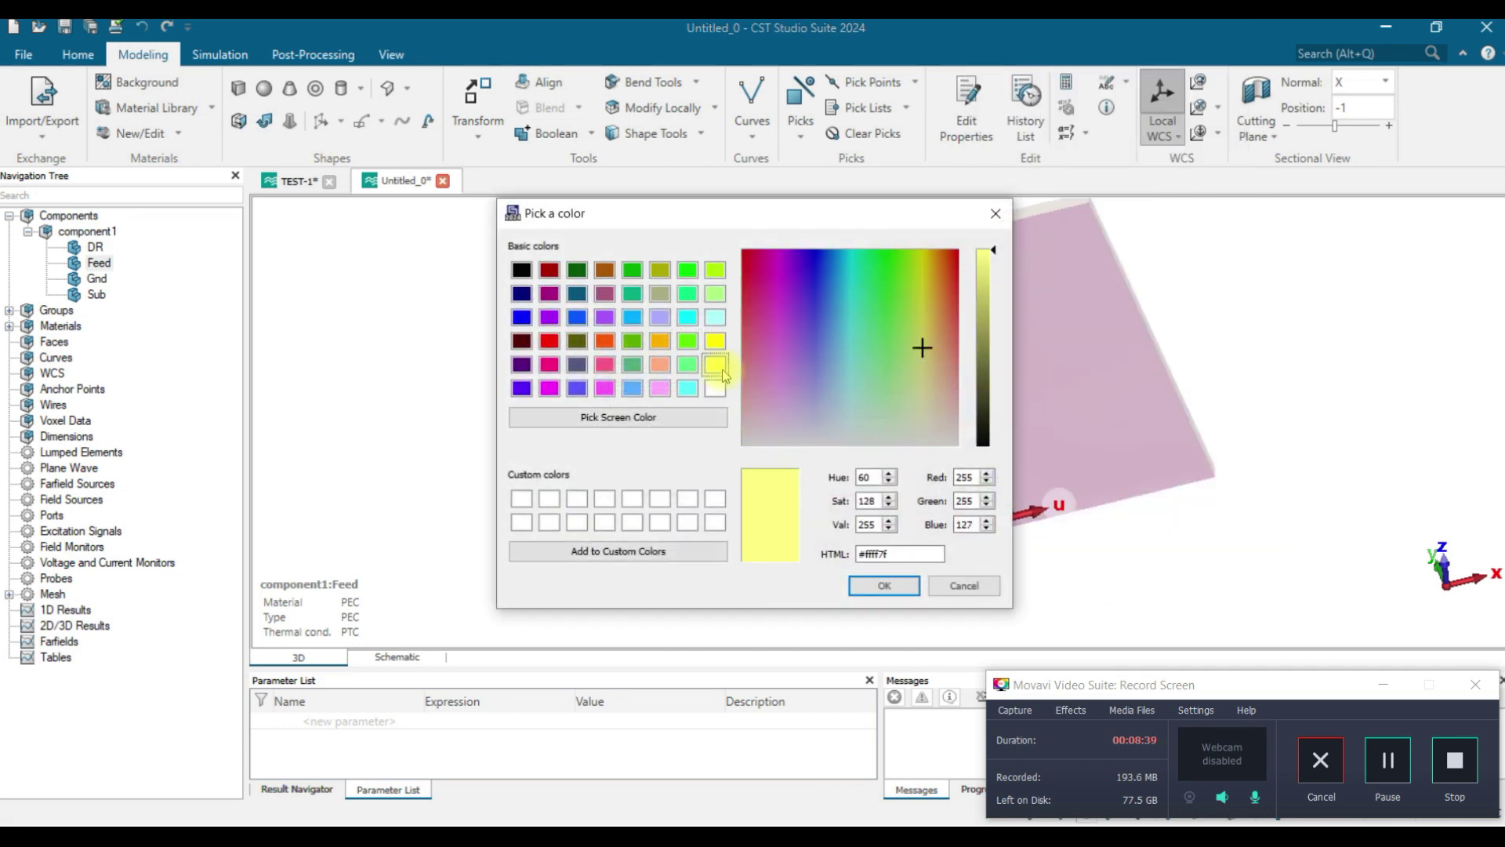
left_click(893, 586)
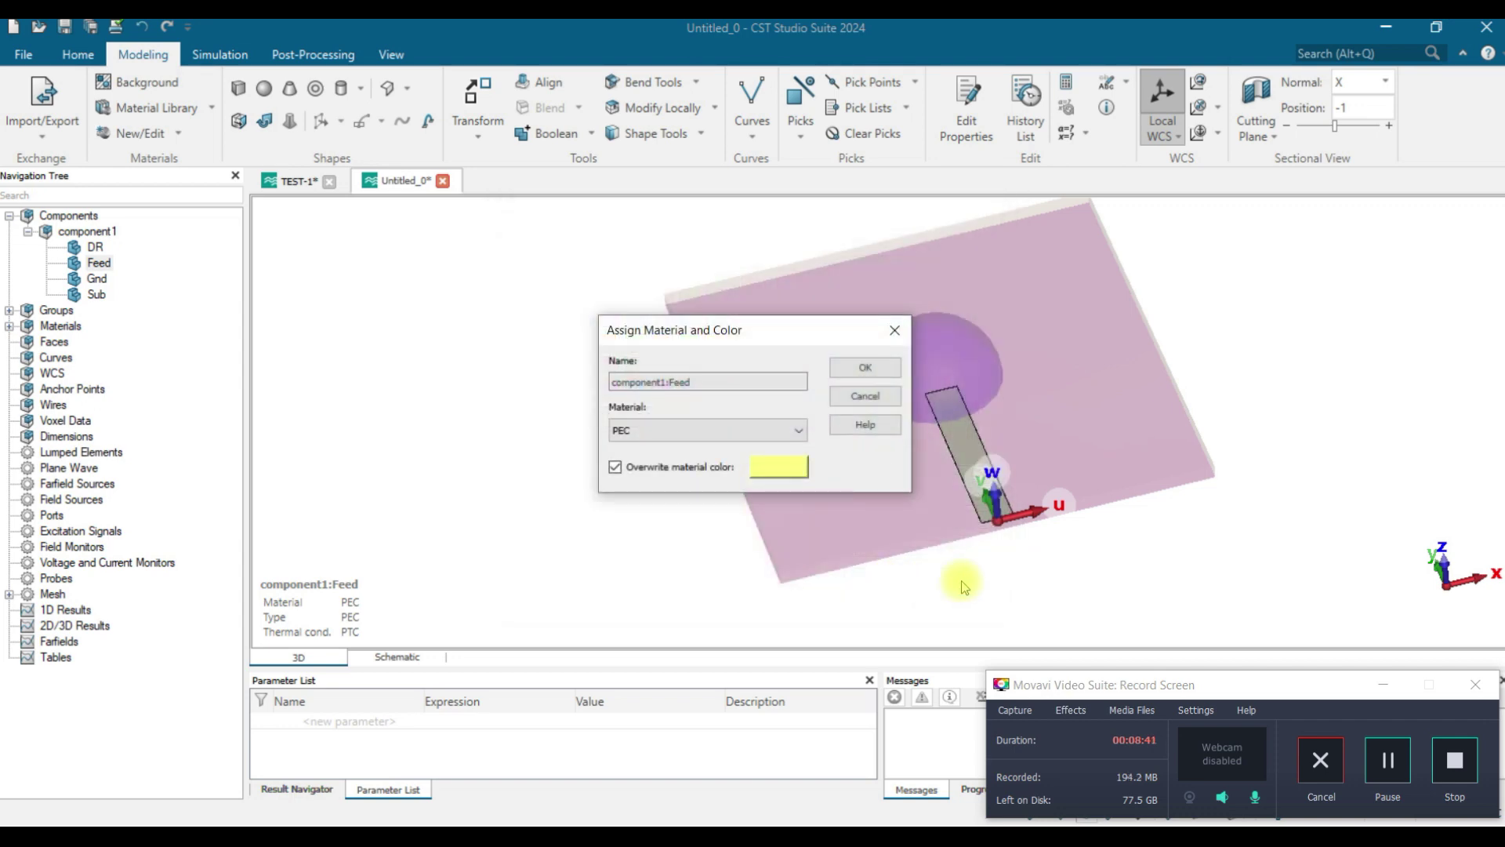
left_click(863, 366)
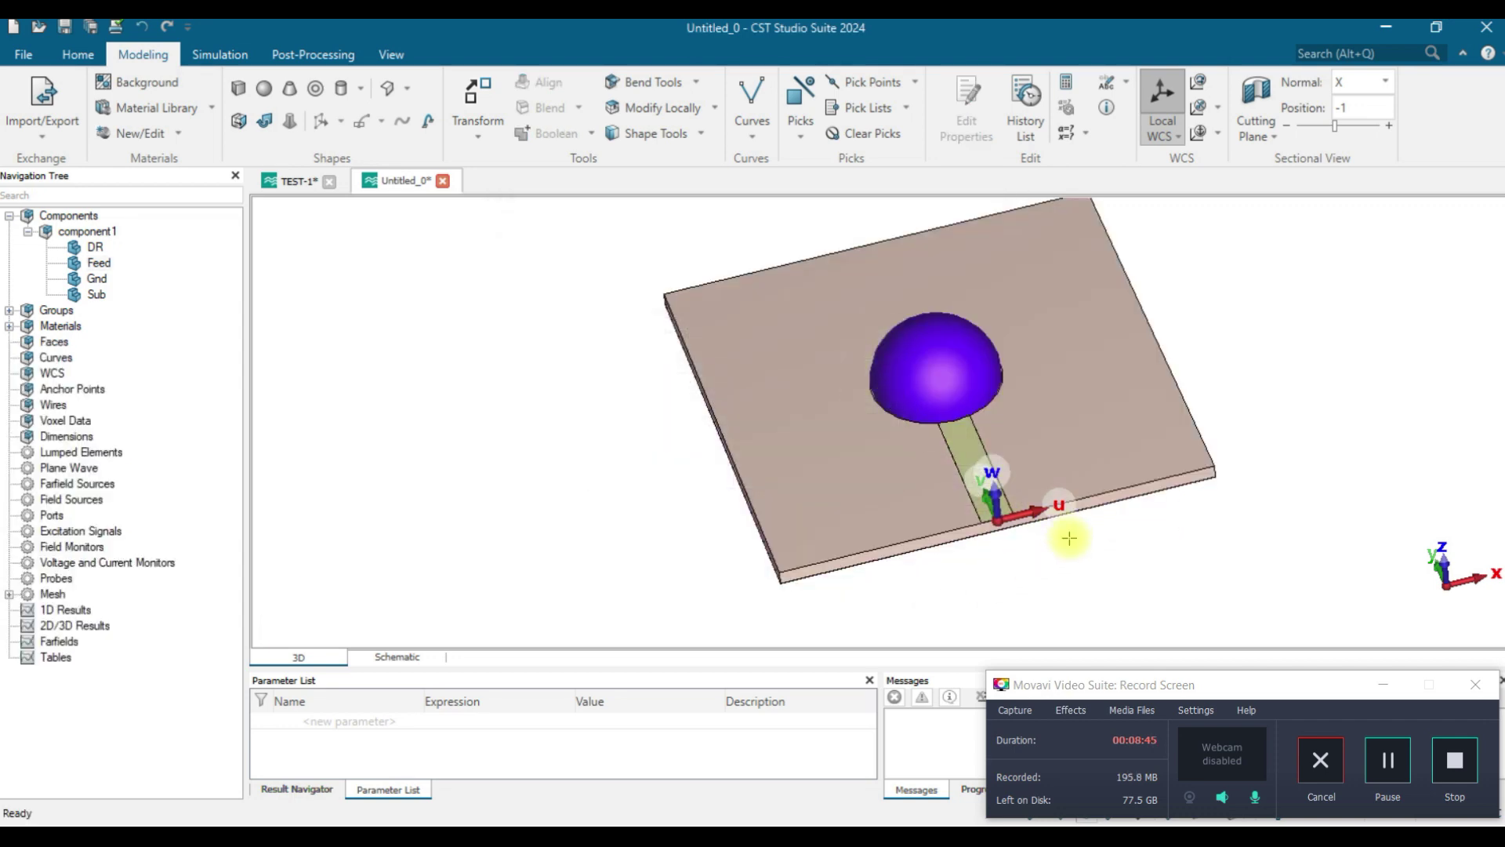
Step: Pick the thin end face of the Feed strip at the substrate's edge on the negative y side
left_click_drag(1070, 536, 1084, 473)
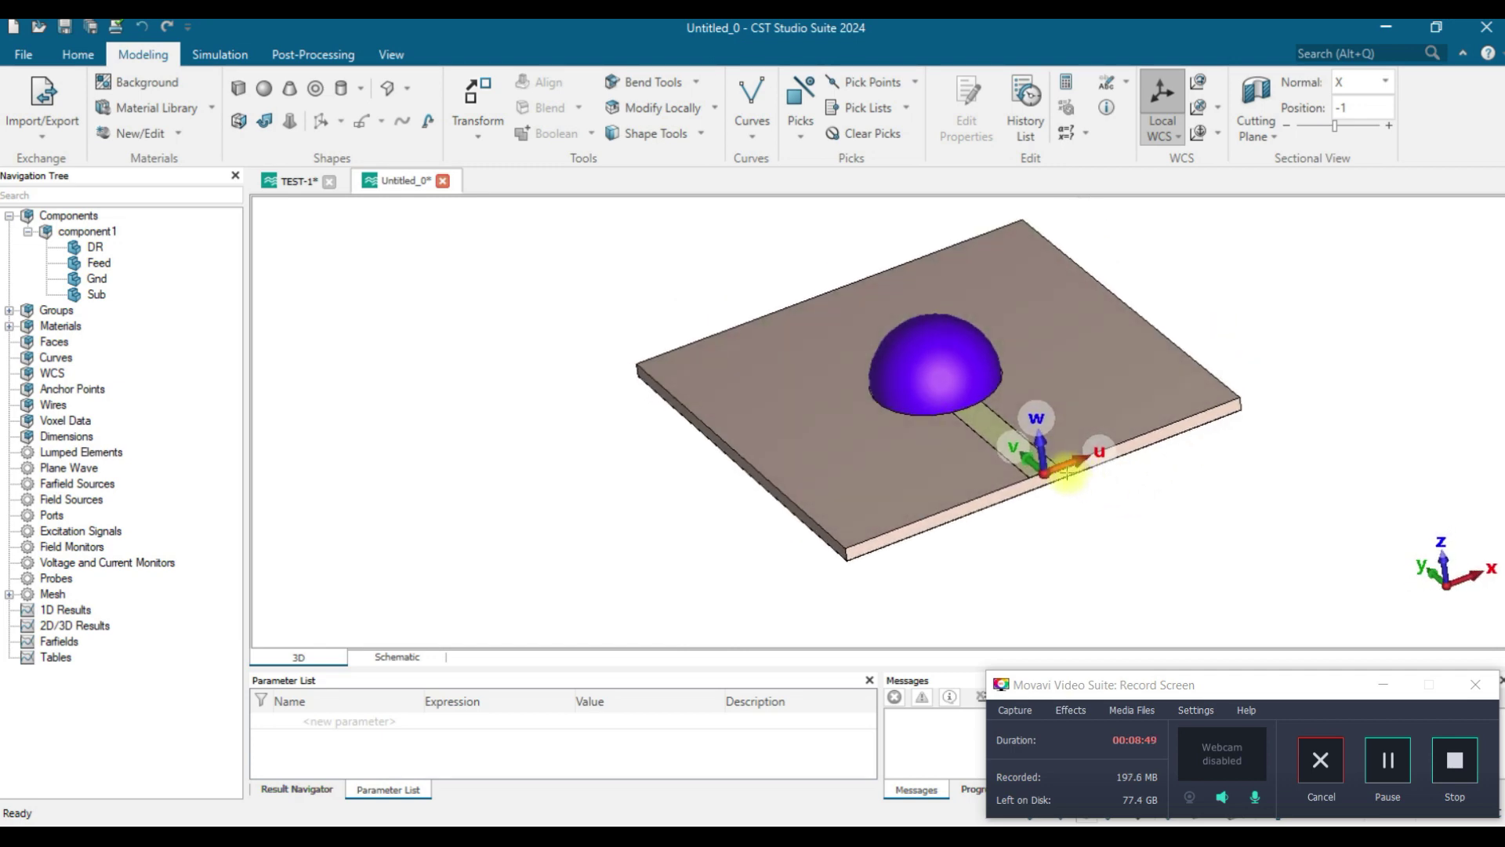
scroll(1067, 472, "up", 2)
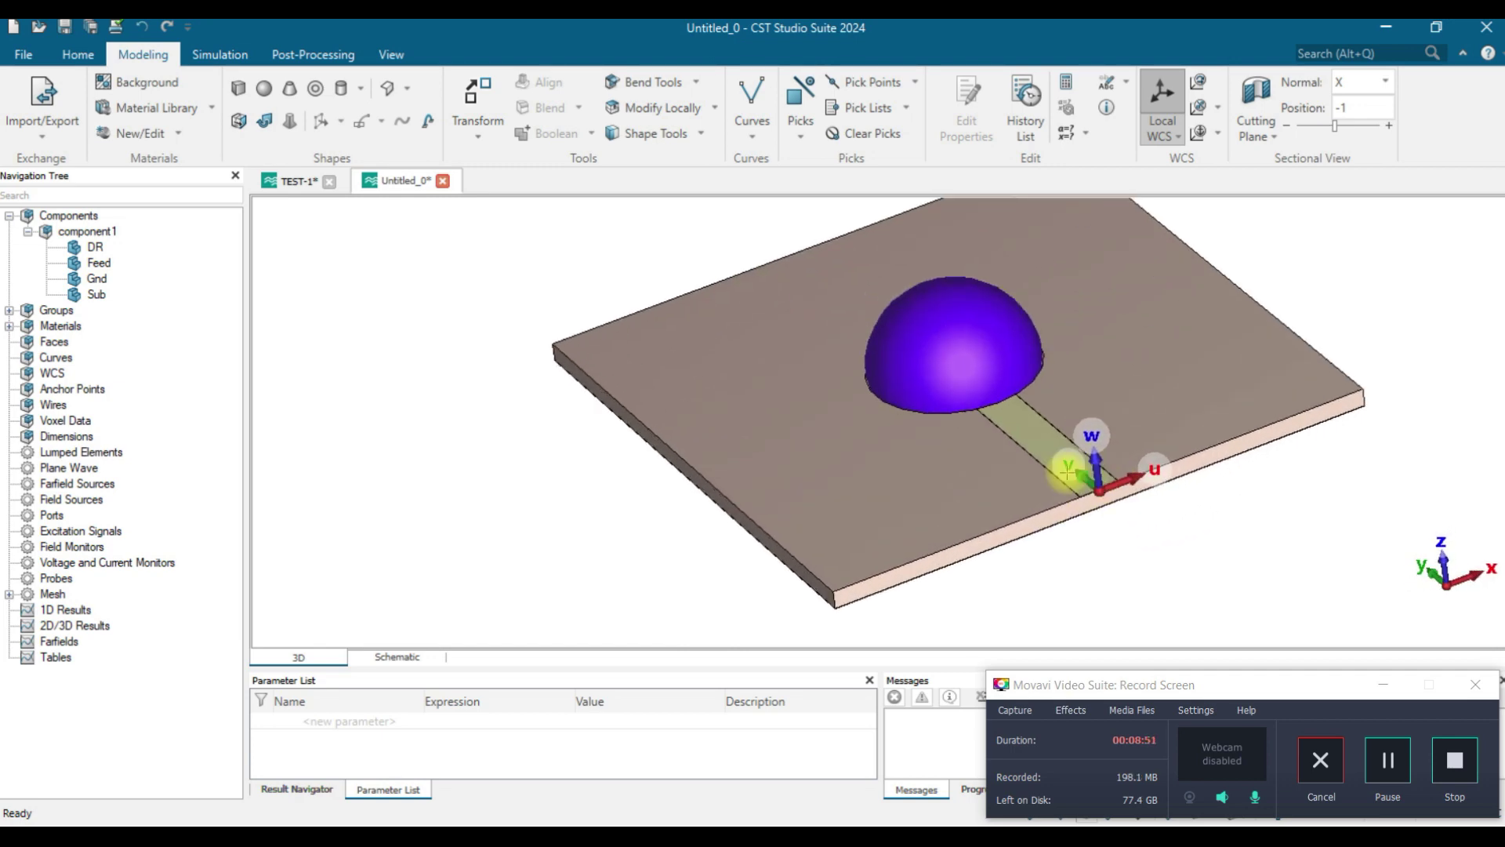
scroll(1067, 470, "up", 2)
scroll(1067, 470, "up", 2)
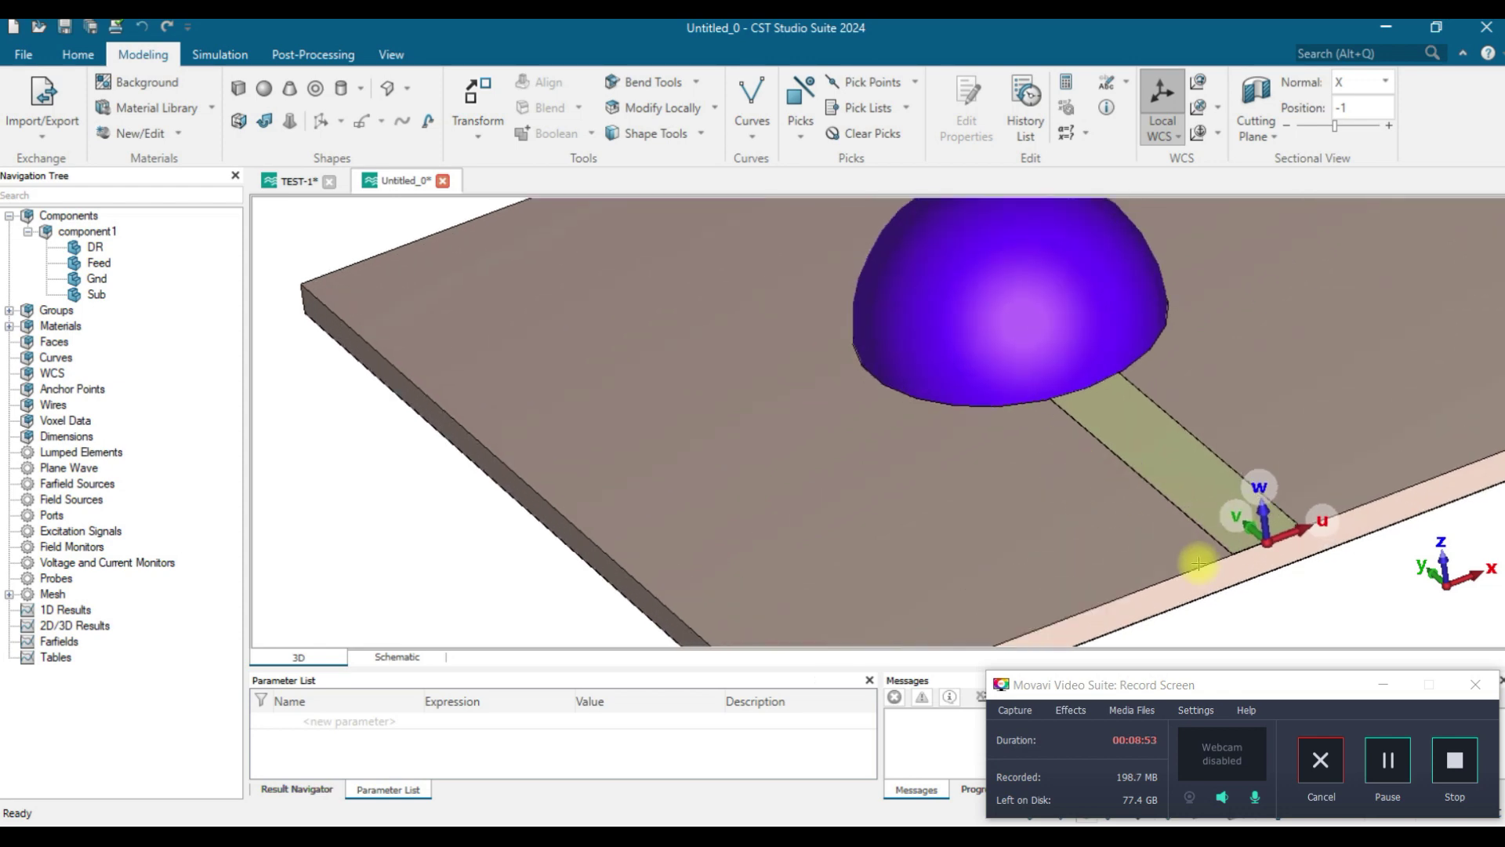
left_click_drag(1220, 561, 1102, 551)
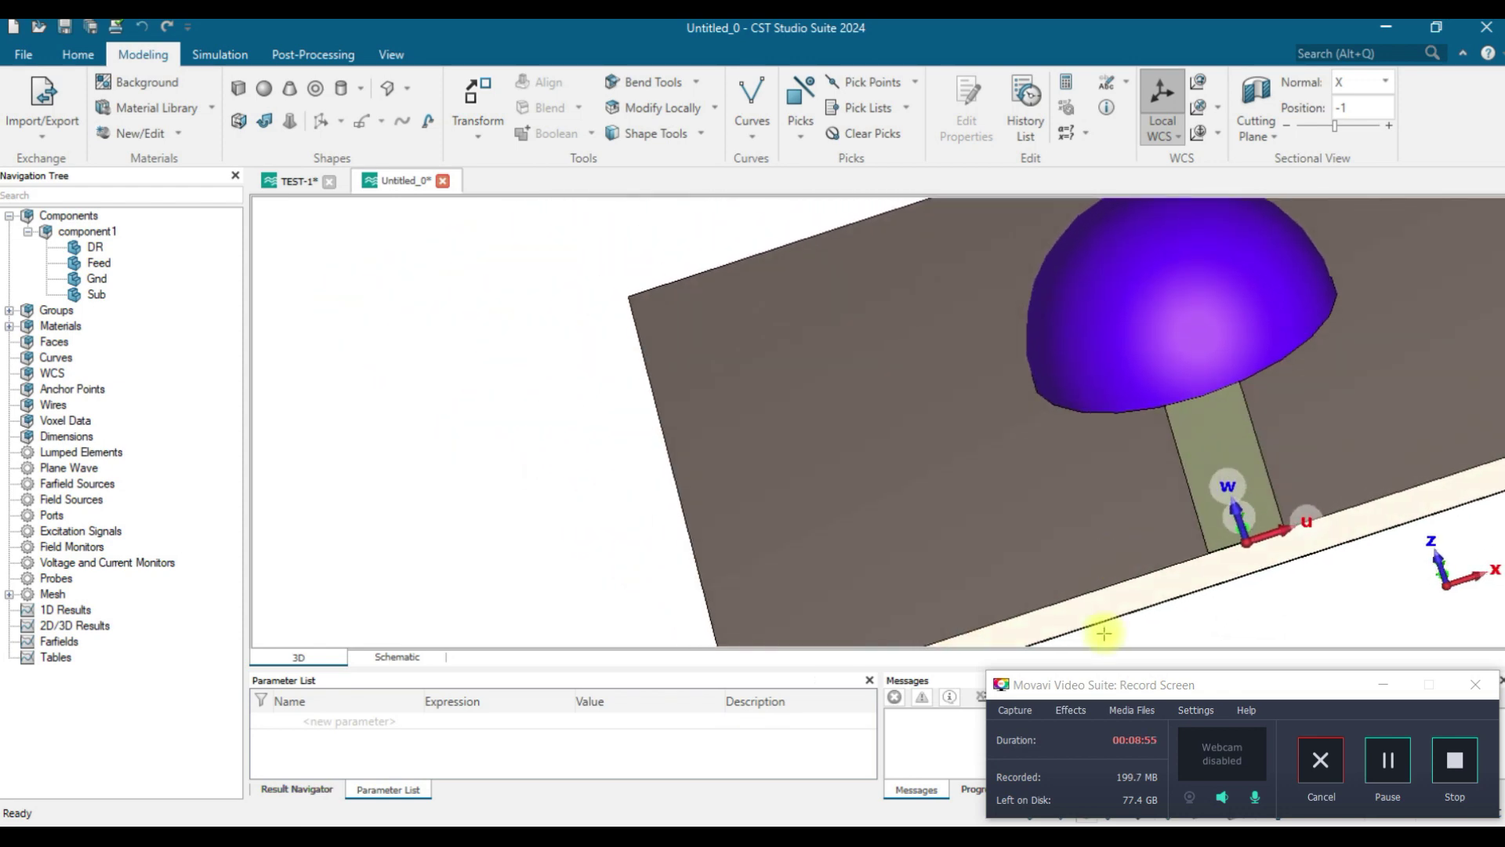
scroll(1296, 544, "up", 2)
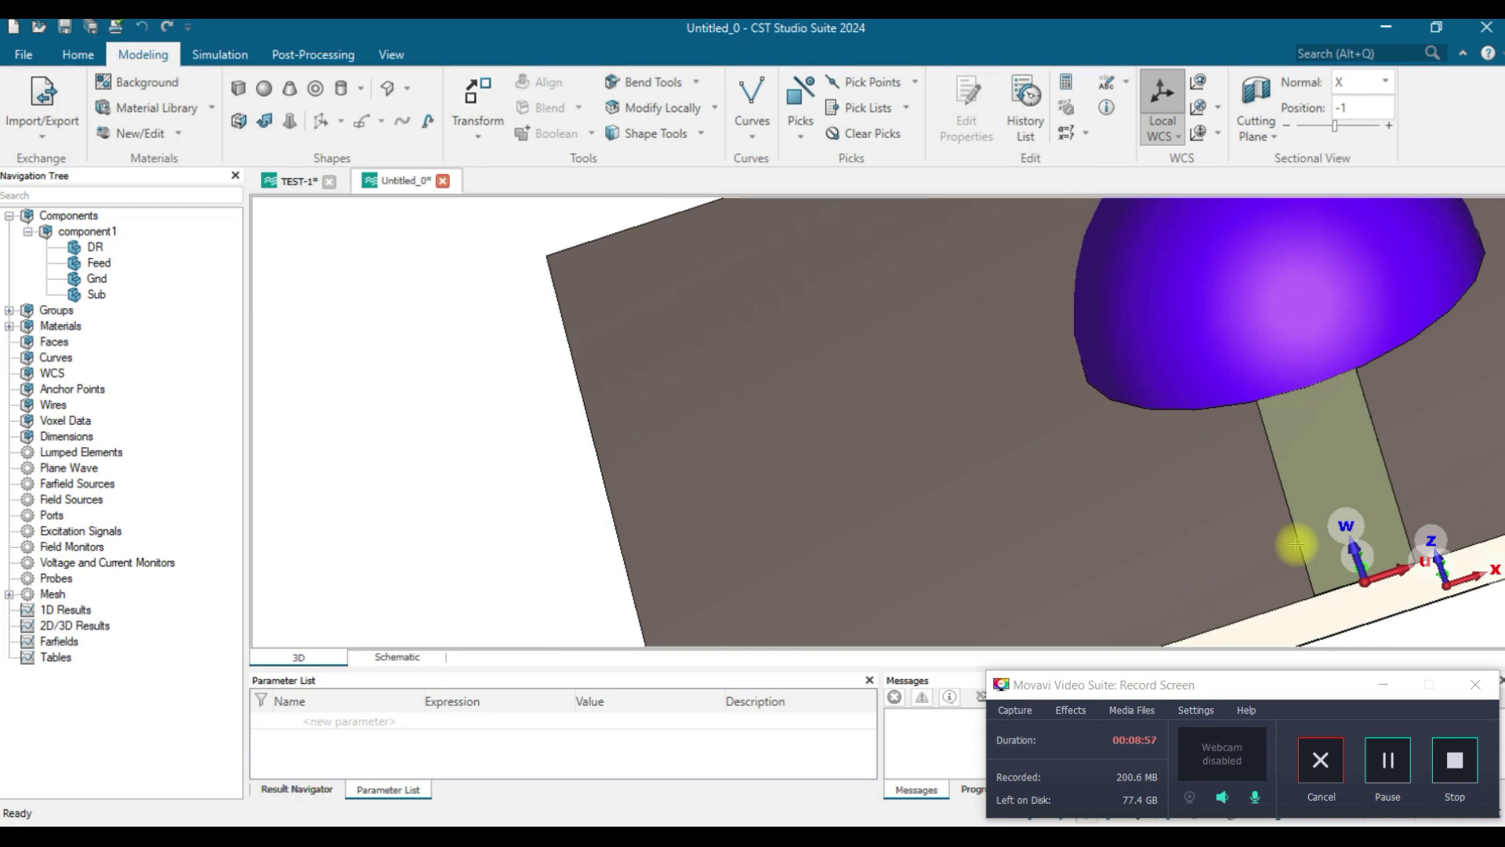
left_click_drag(1290, 544, 1169, 510)
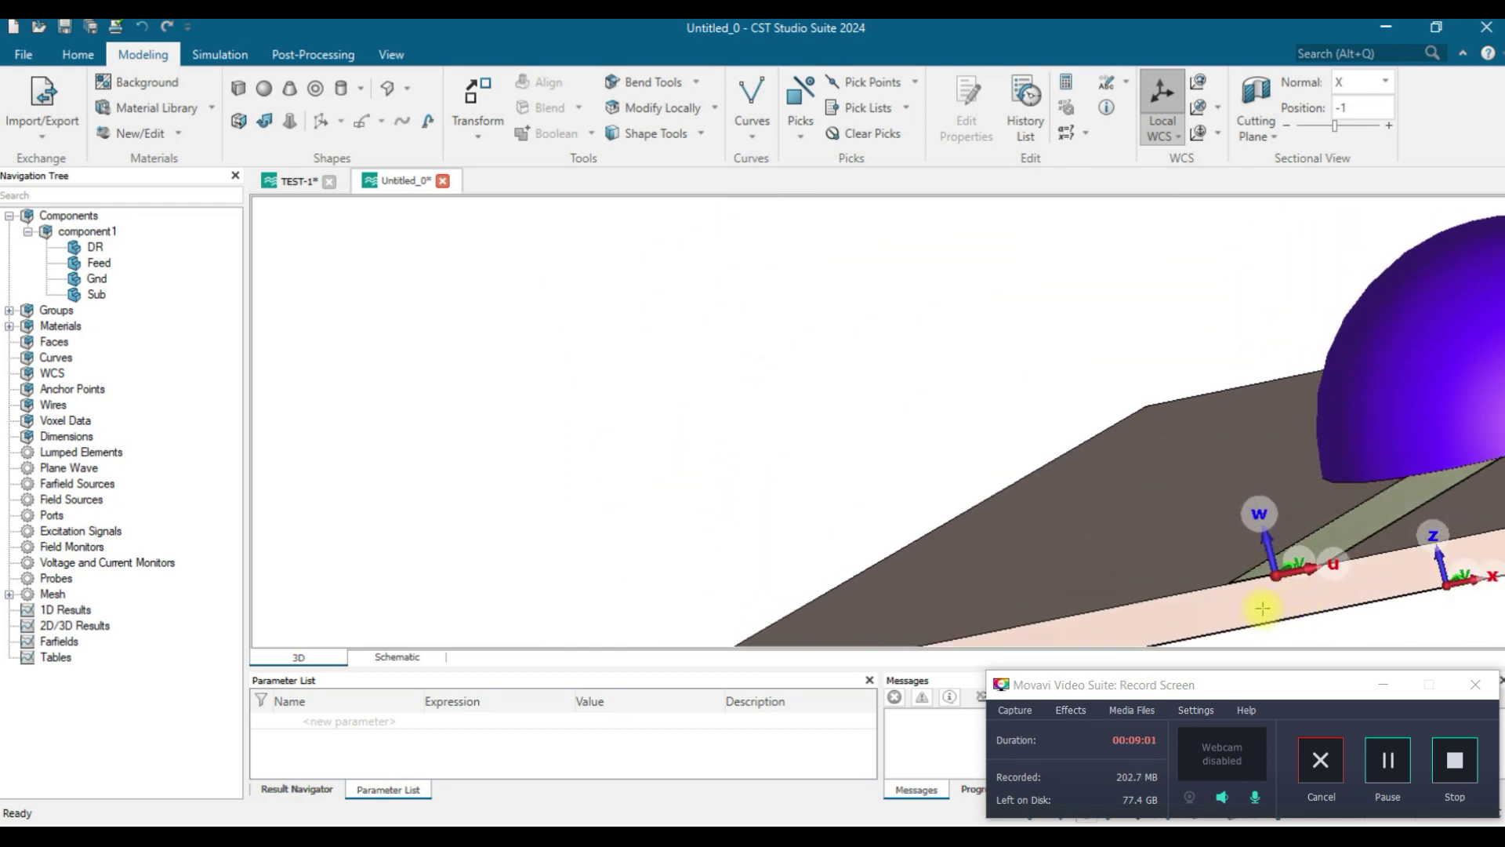
scroll(1264, 606, "down", 3)
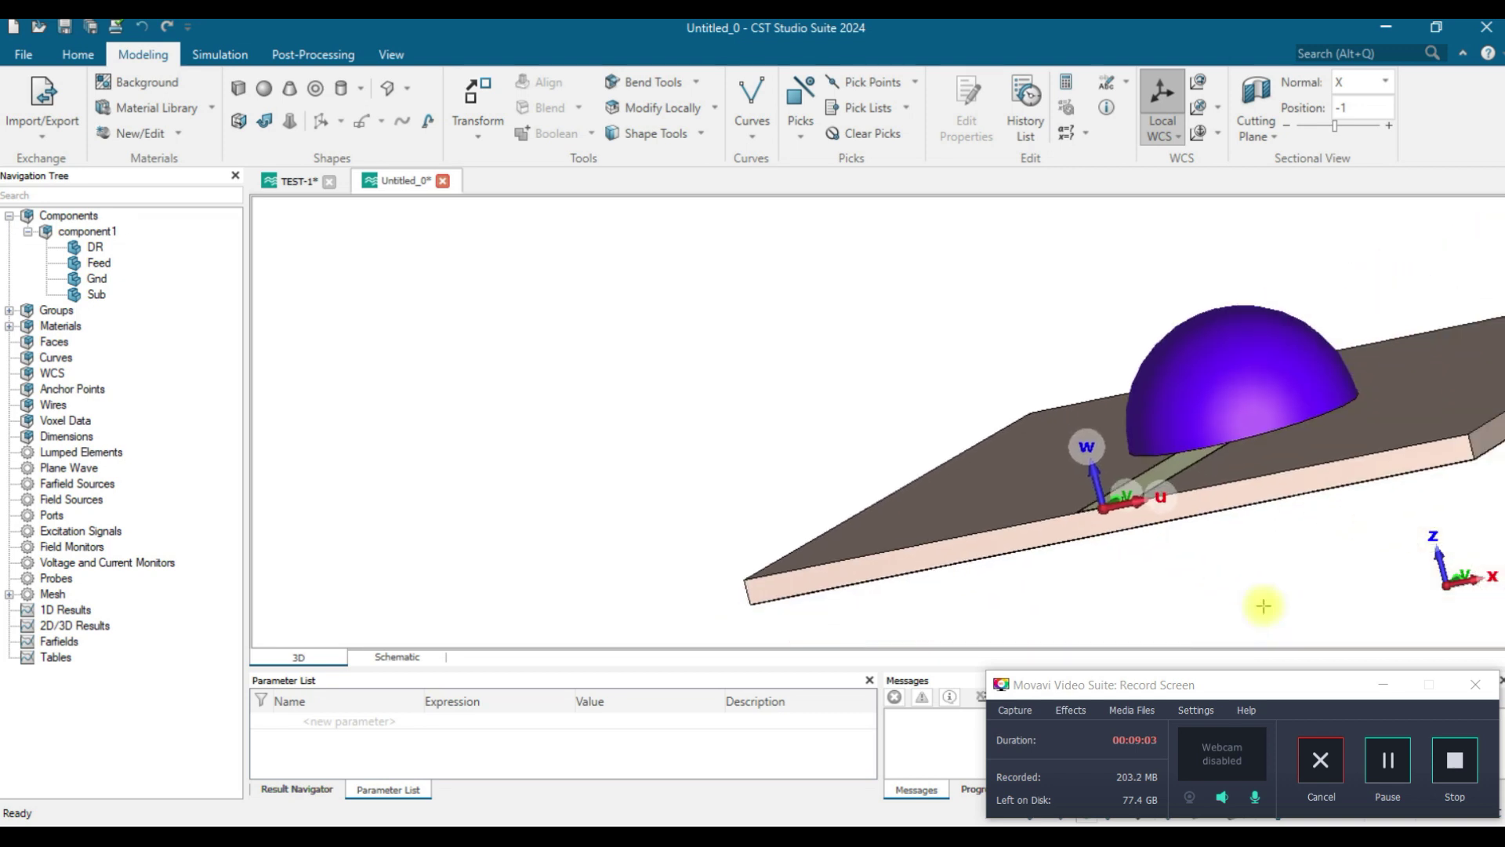
scroll(1347, 601, "up", 1)
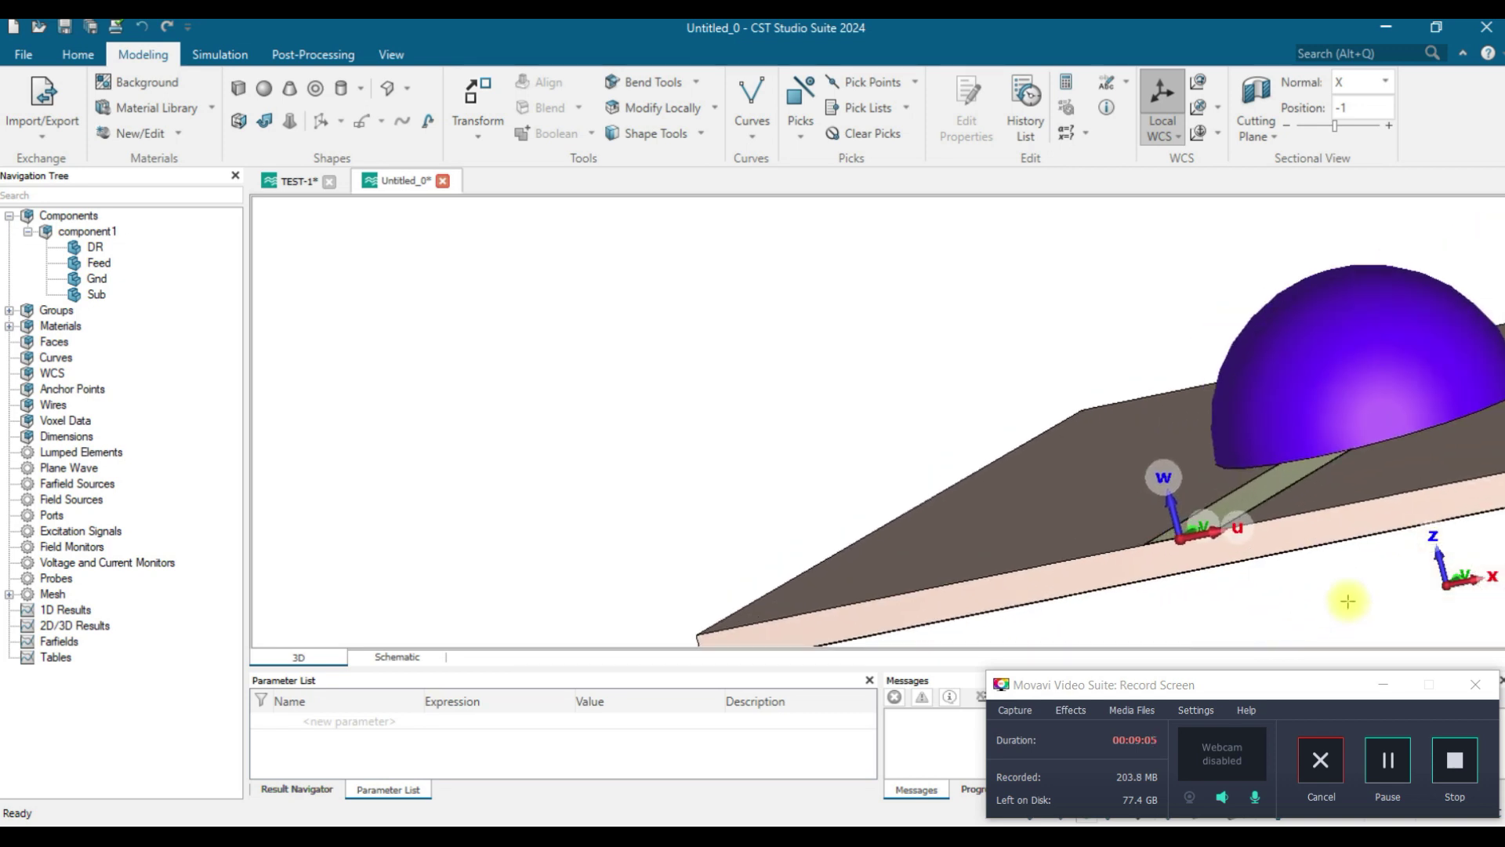
scroll(1345, 600, "down", 2)
scroll(1343, 601, "up", 1)
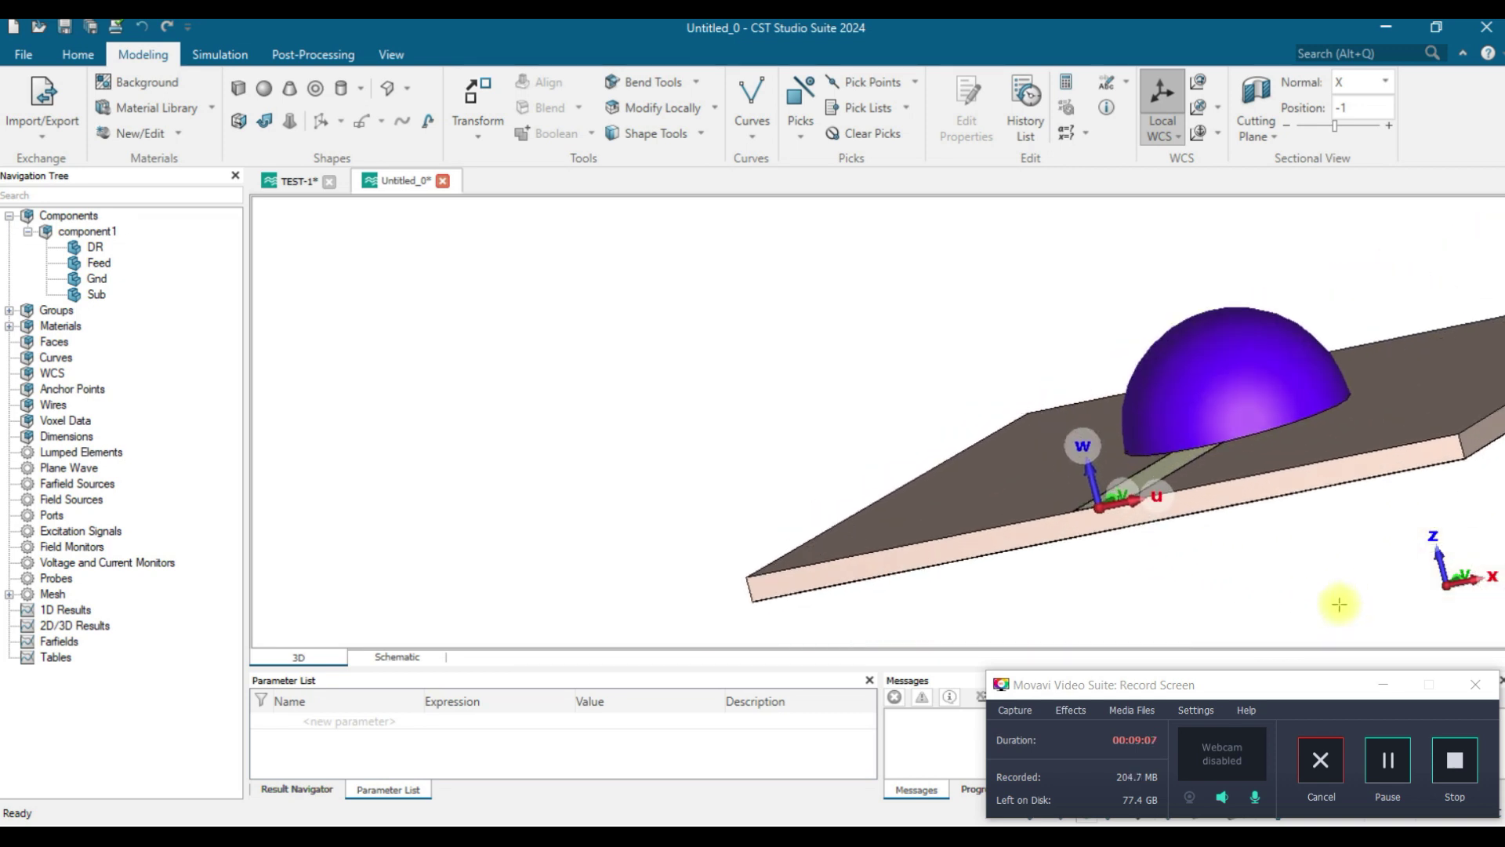
left_click_drag(1207, 508, 1172, 534)
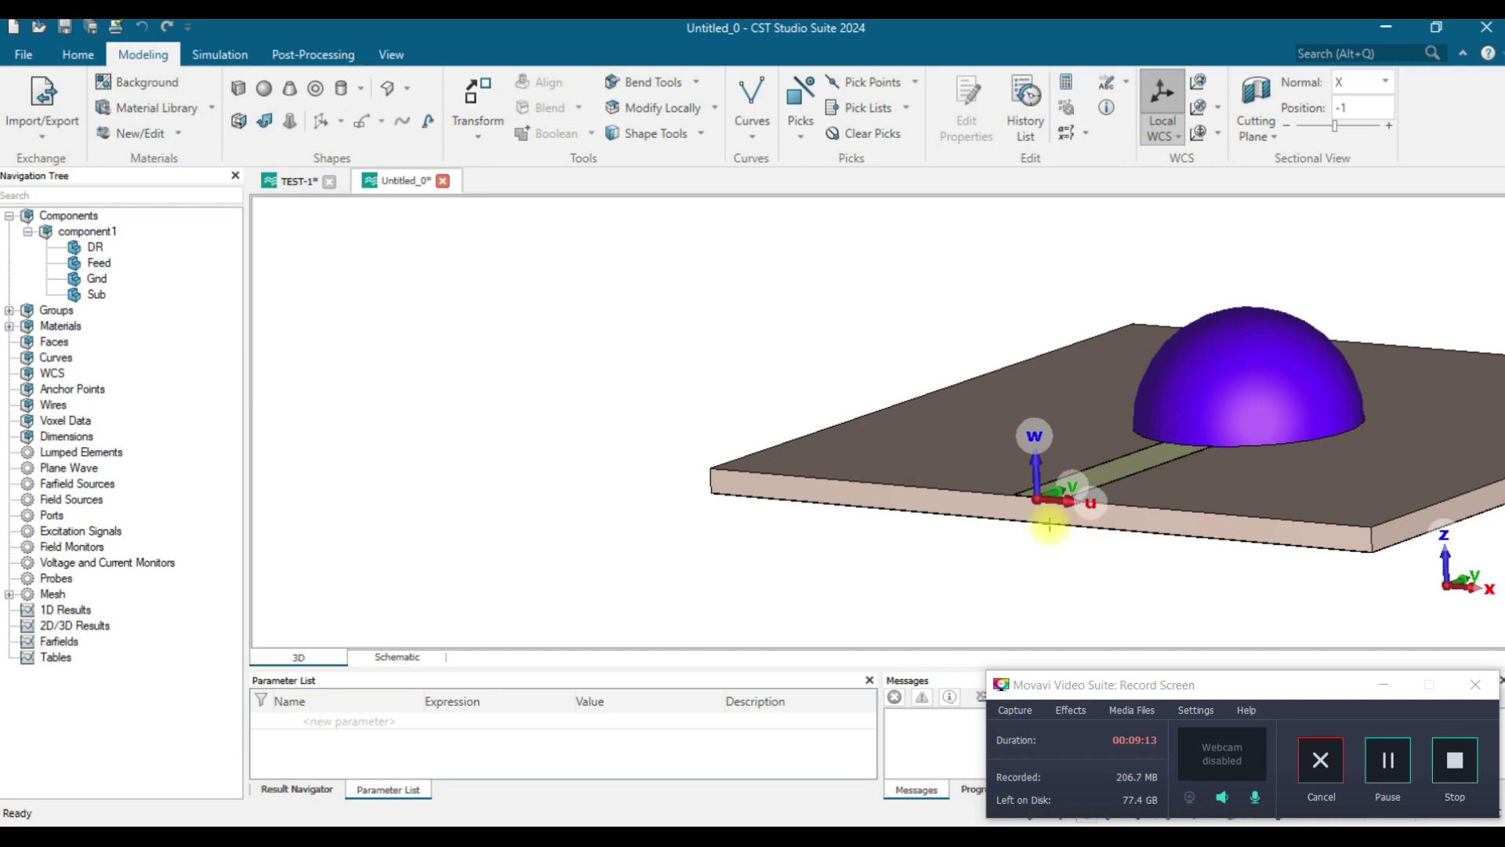
scroll(1049, 524, "up", 1)
scroll(1036, 526, "up", 2)
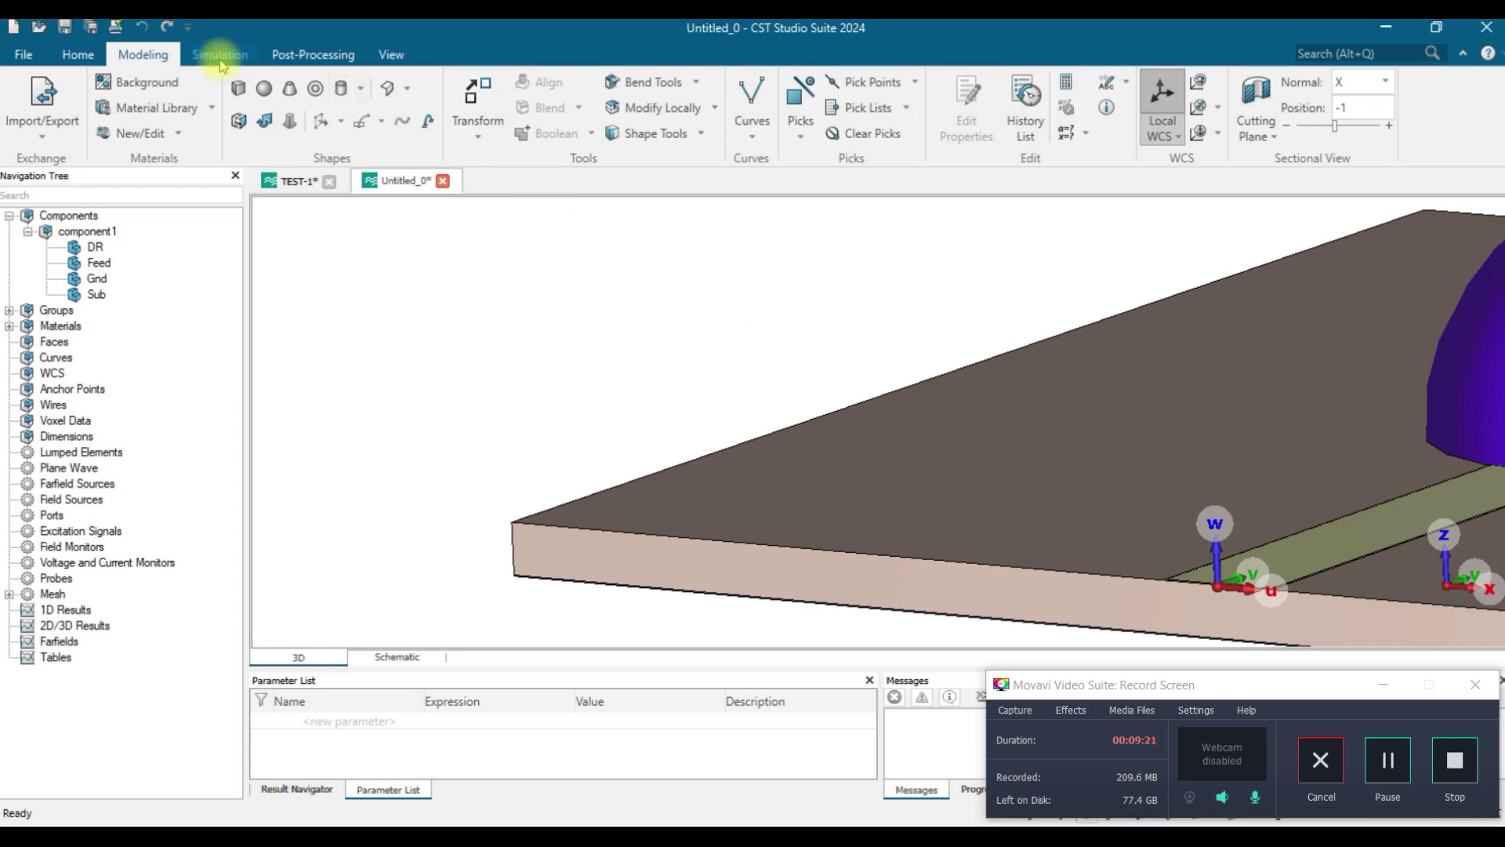
left_click(249, 92)
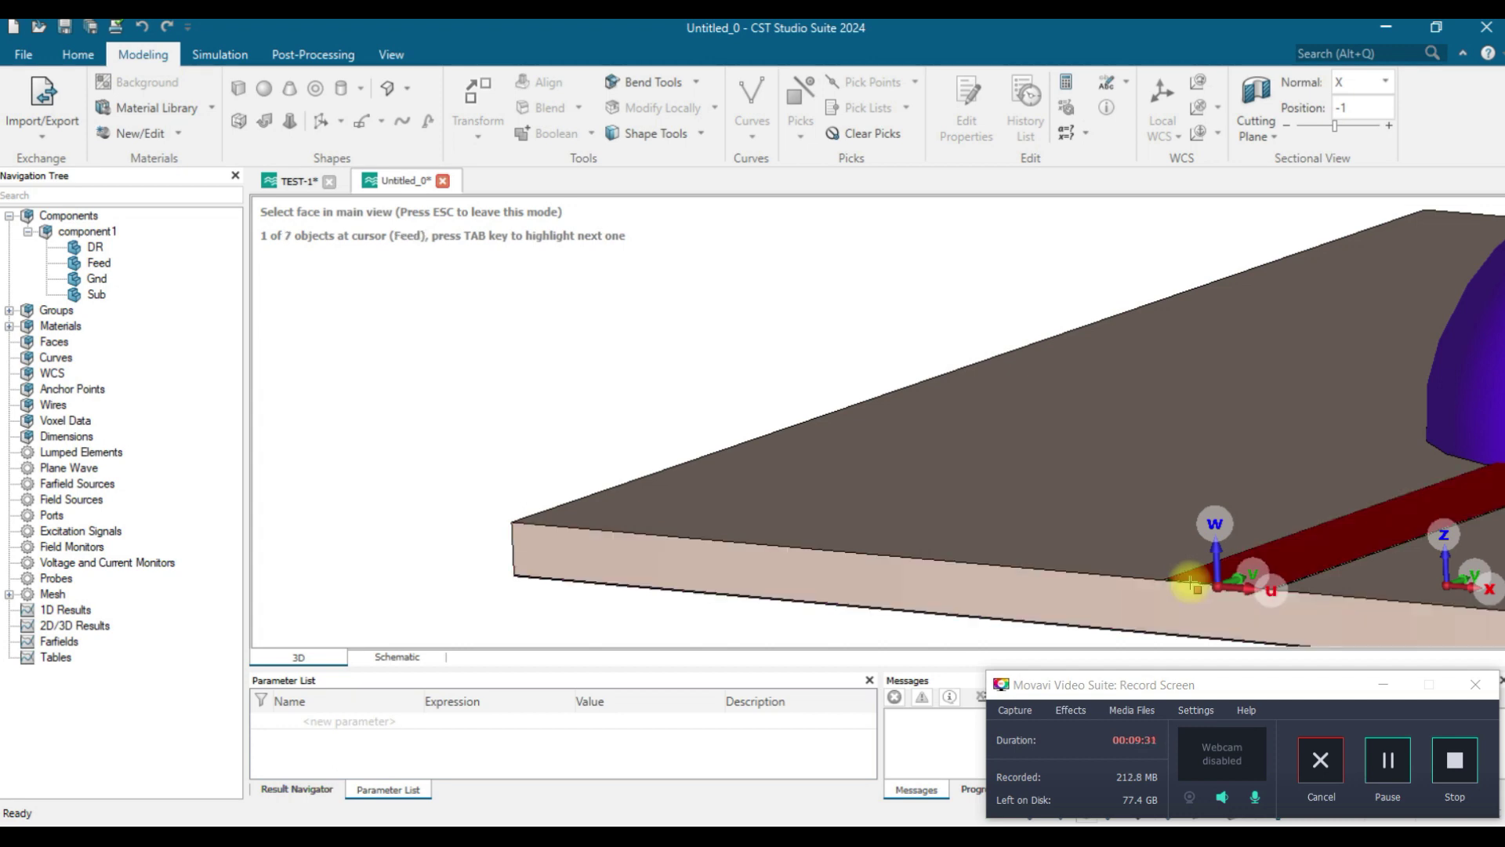
left_click(1188, 584)
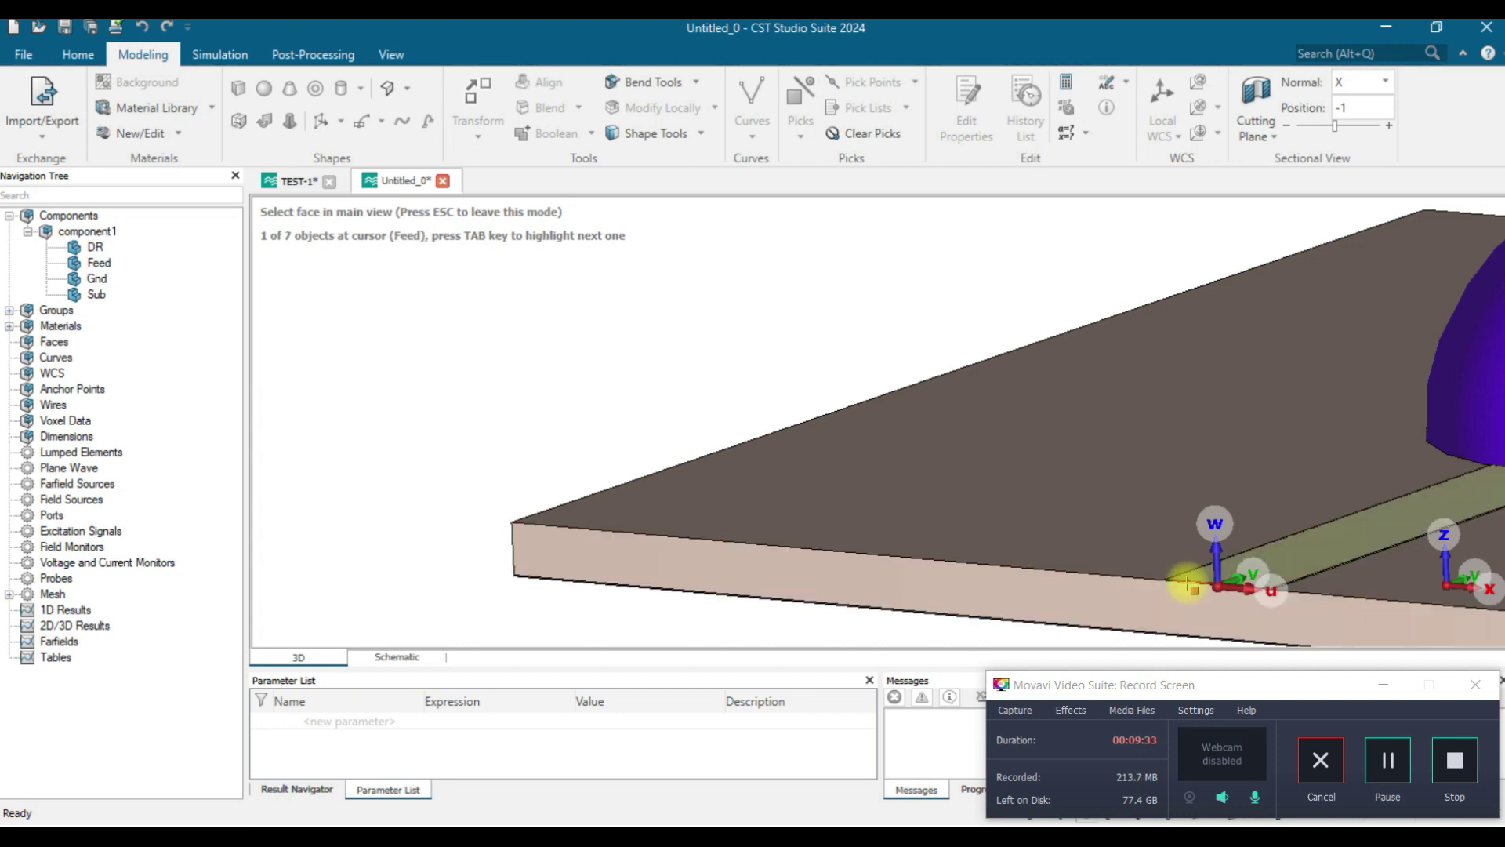
double_click(1188, 584)
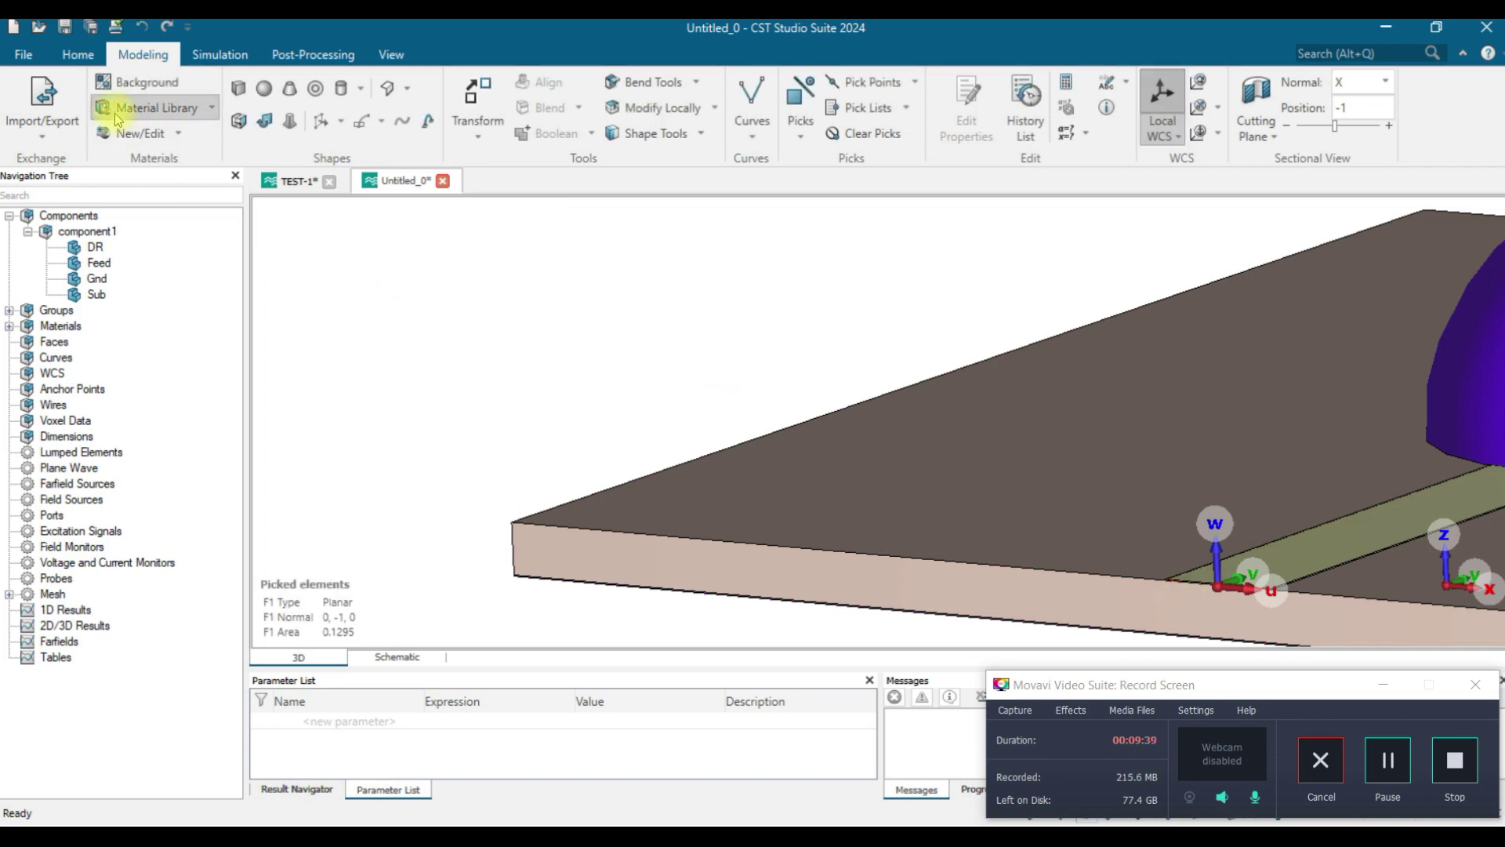
Step: Calculate the port extension coefficient for the microstrip feed with the solver's port macro
left_click(80, 56)
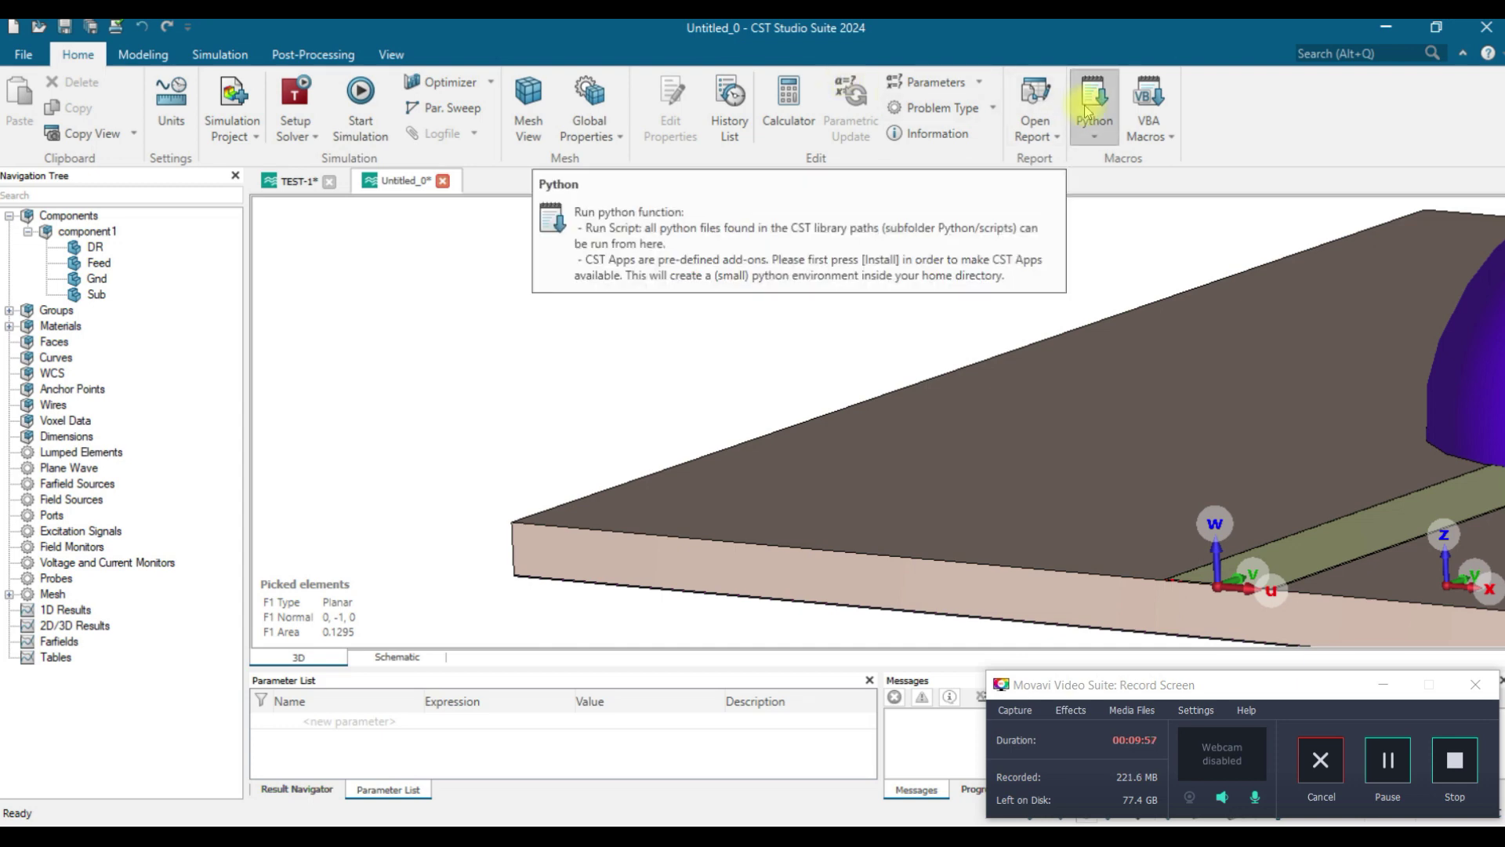
left_click(1167, 139)
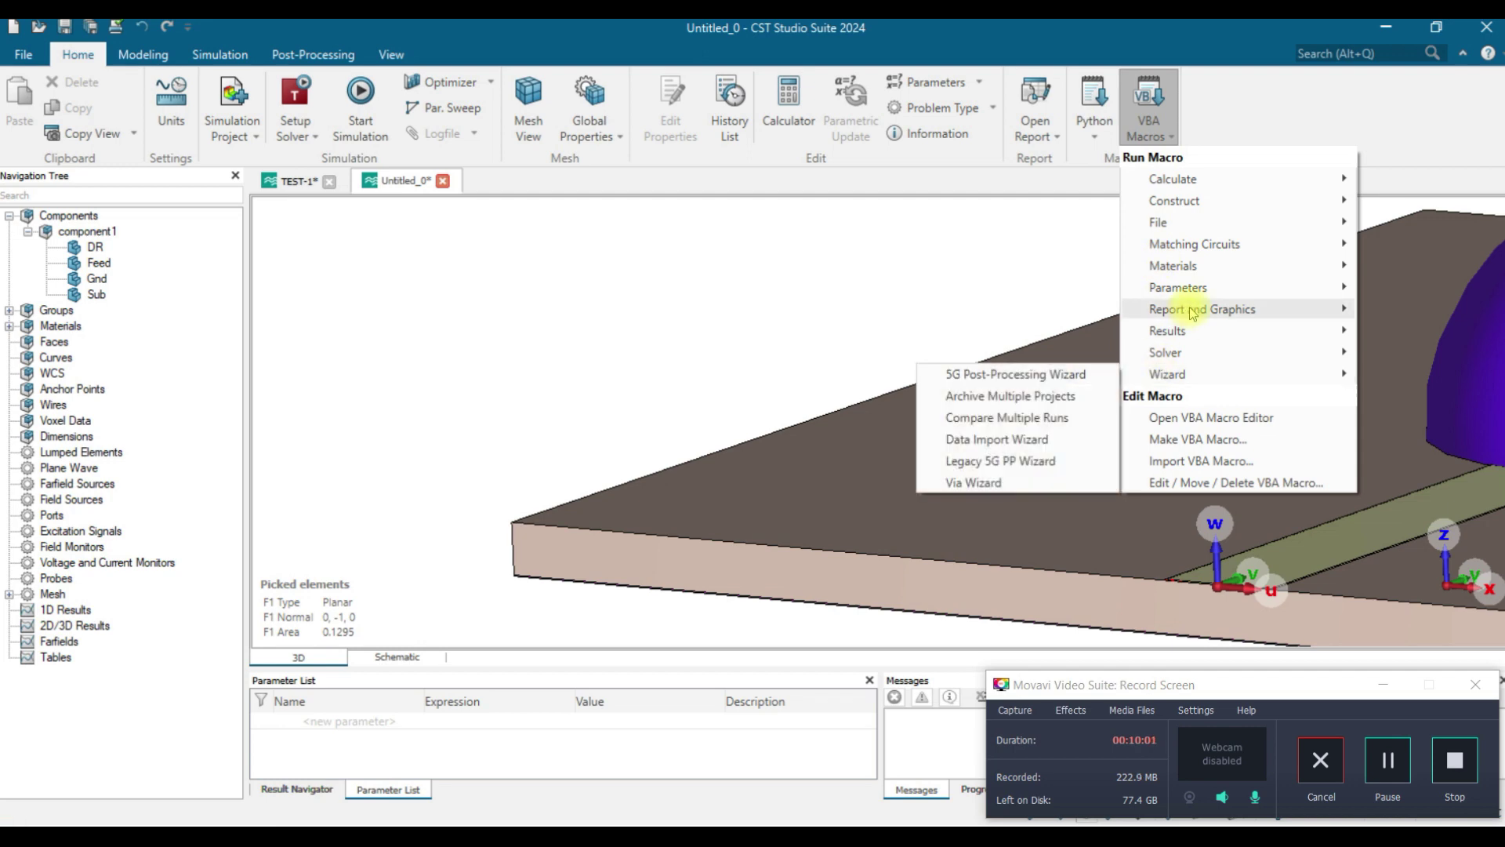
mouse_move(1176, 353)
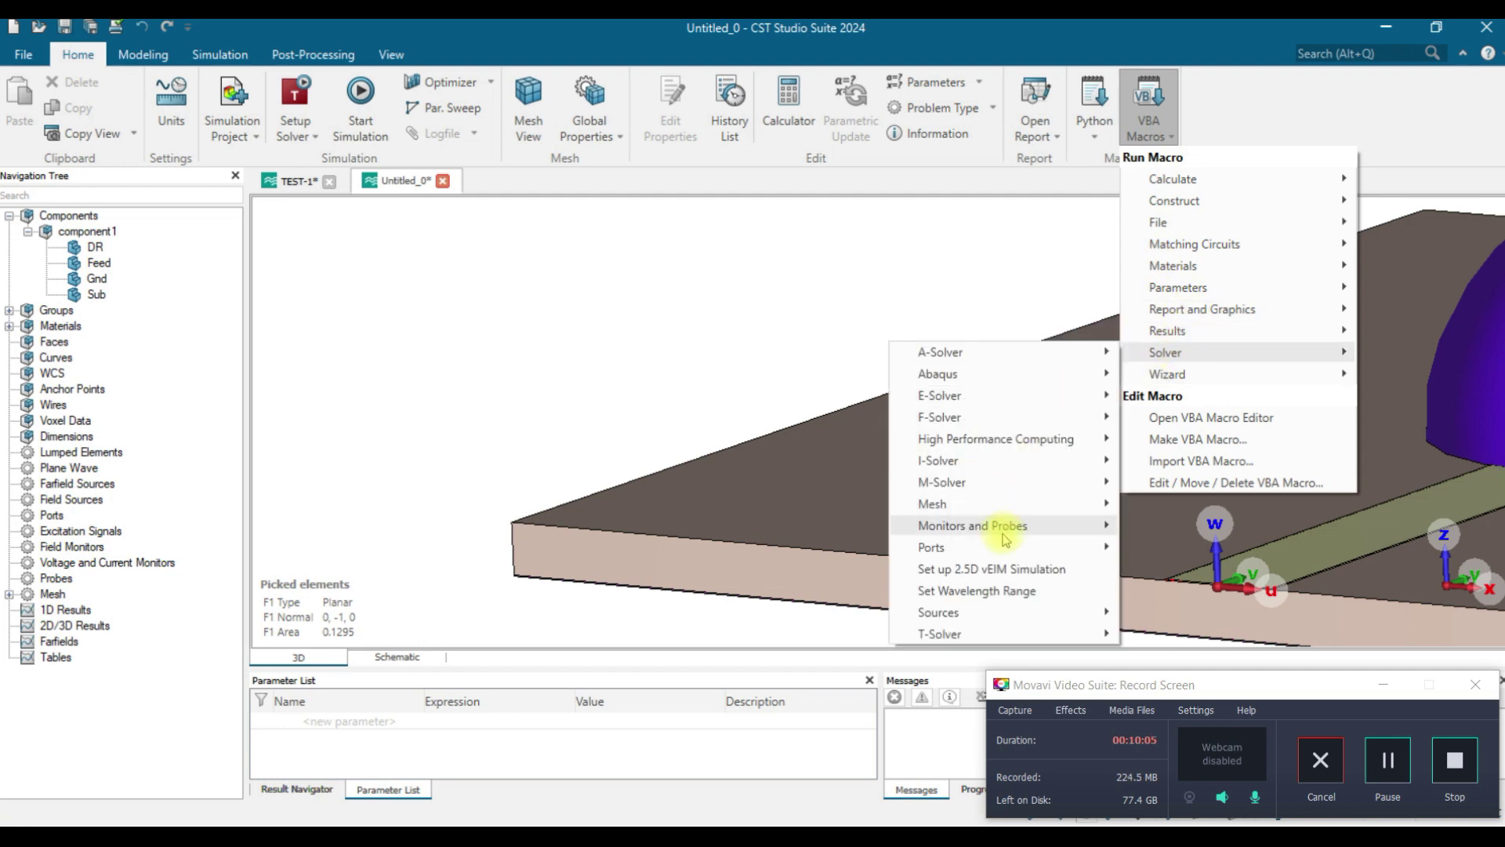
mouse_move(1009, 550)
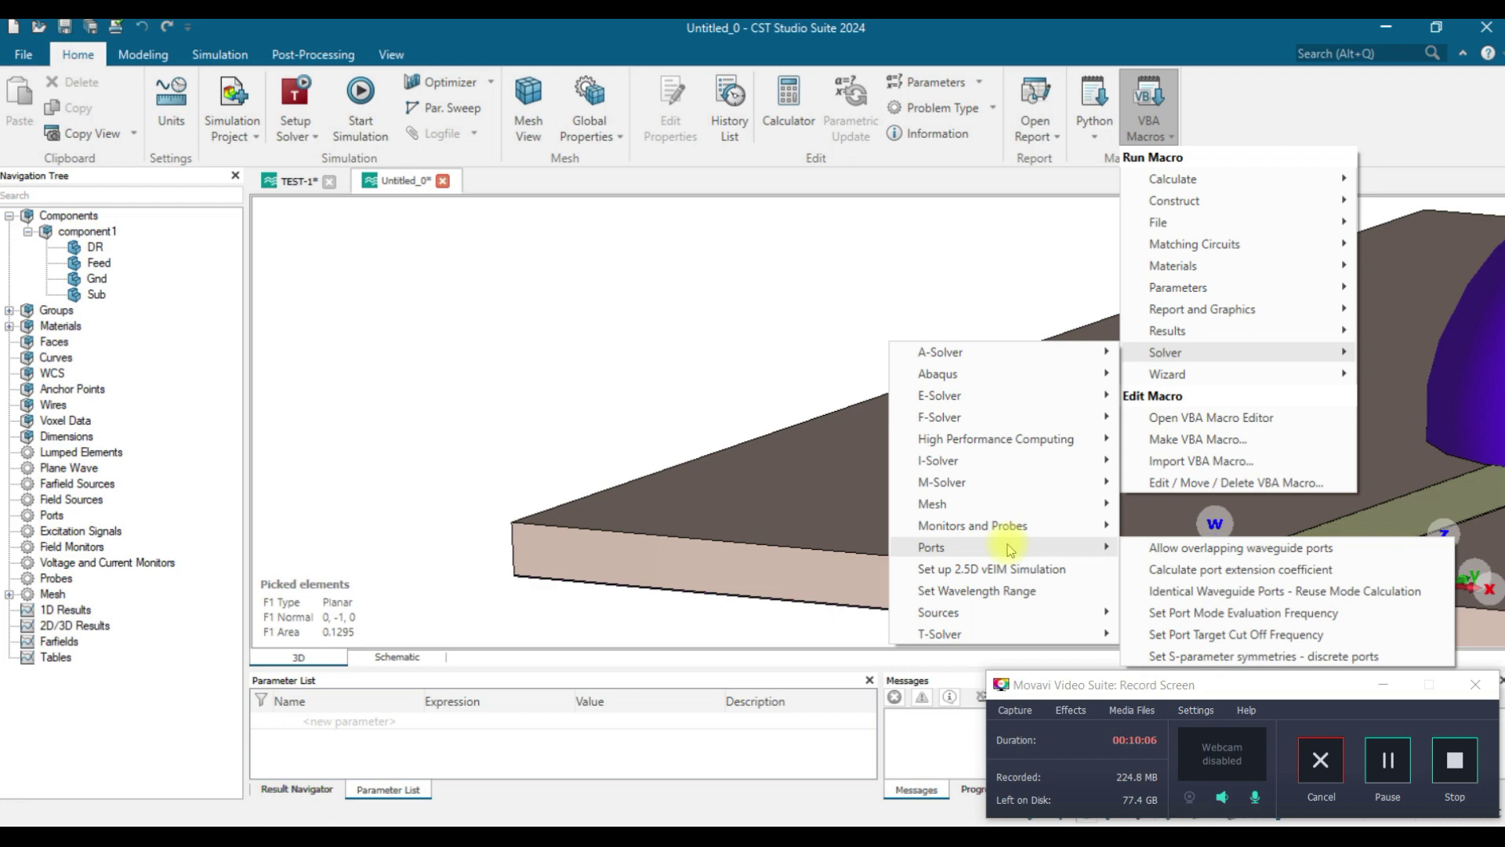
left_click(1160, 571)
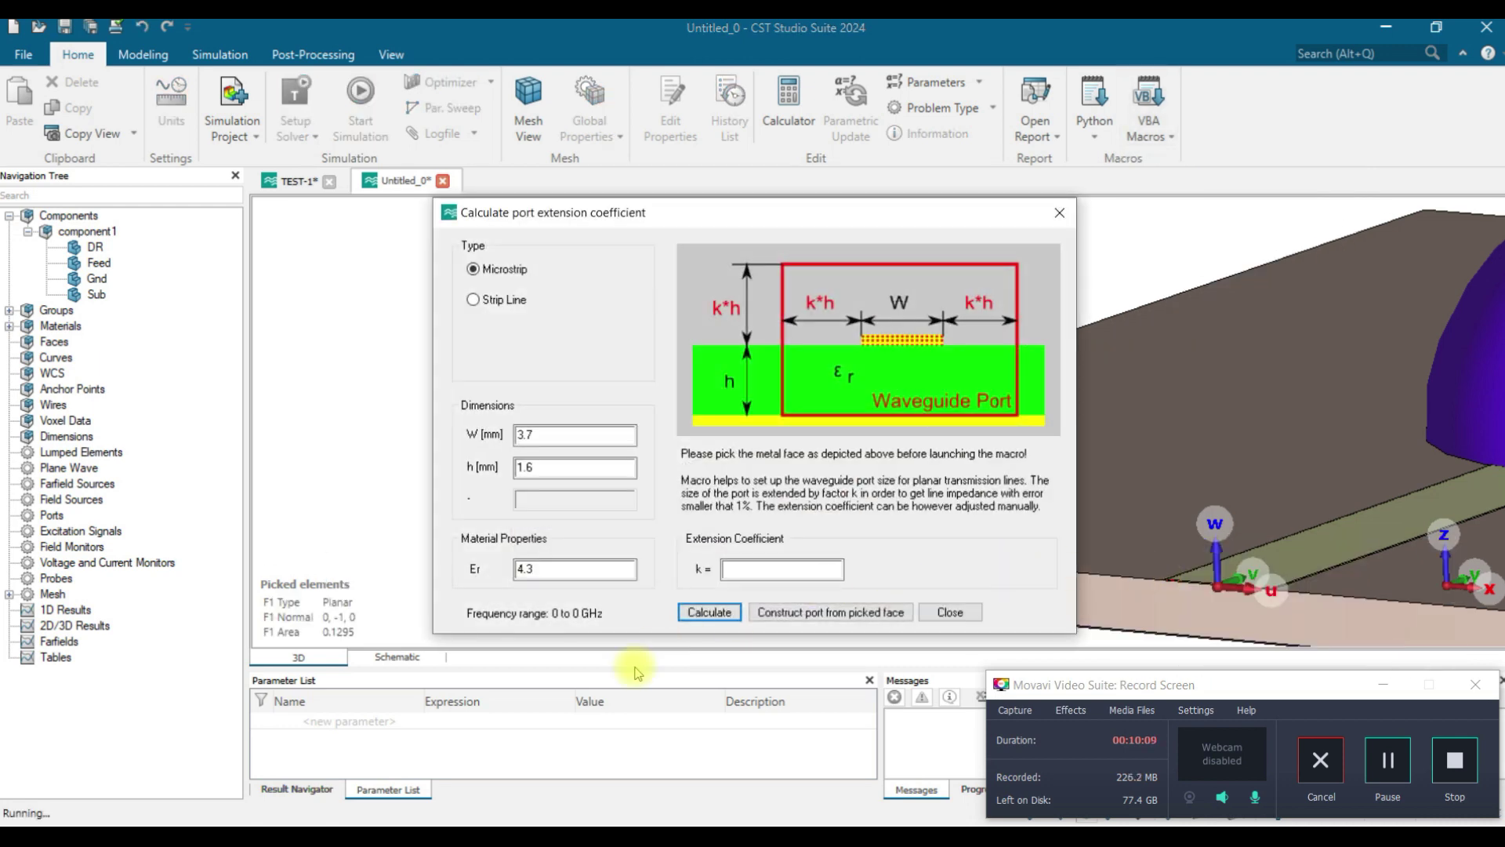
left_click(516, 440)
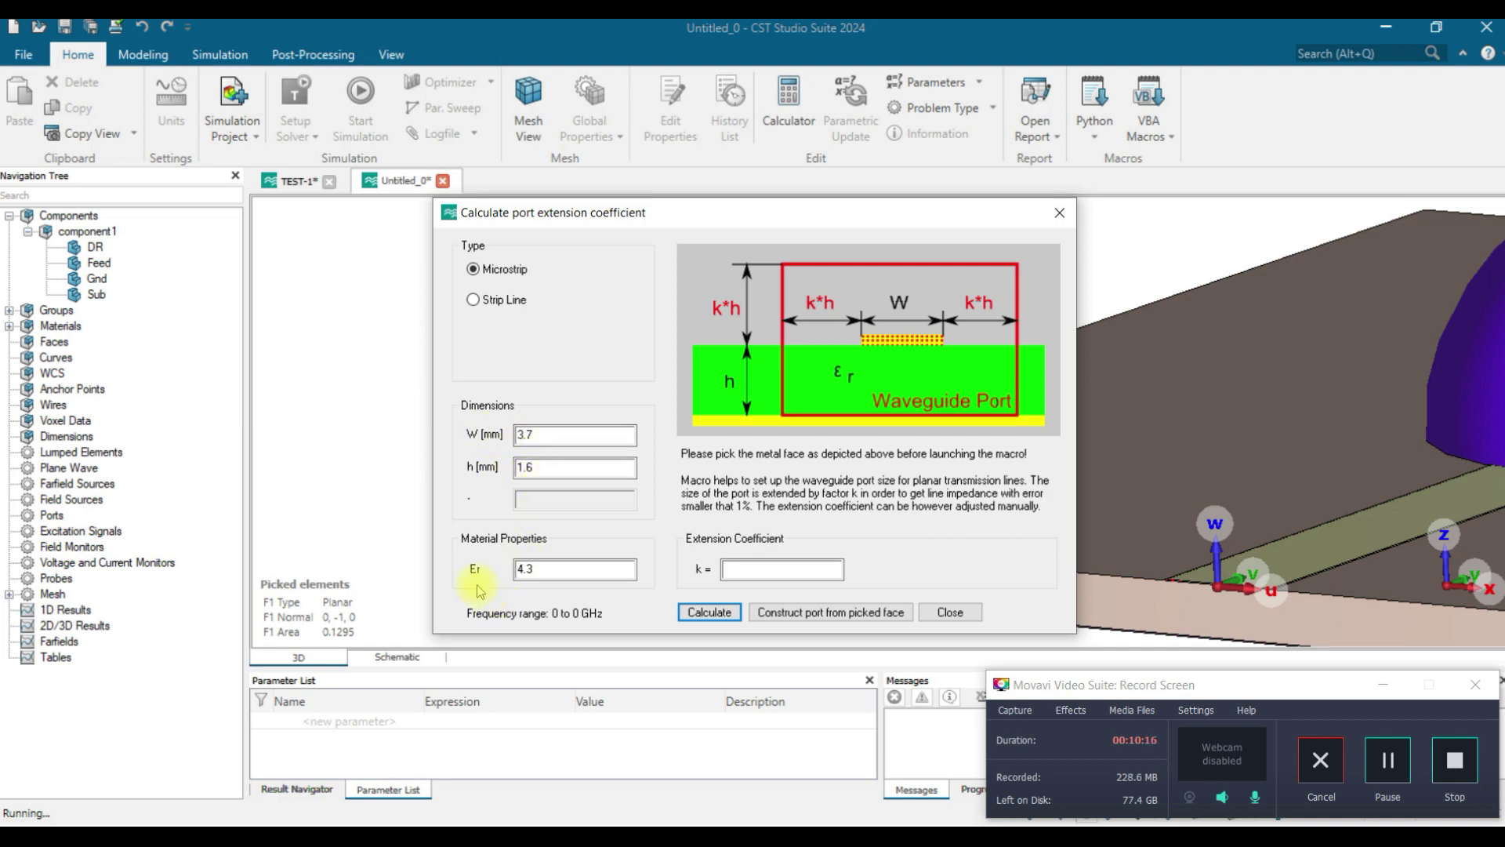
double_click(536, 570)
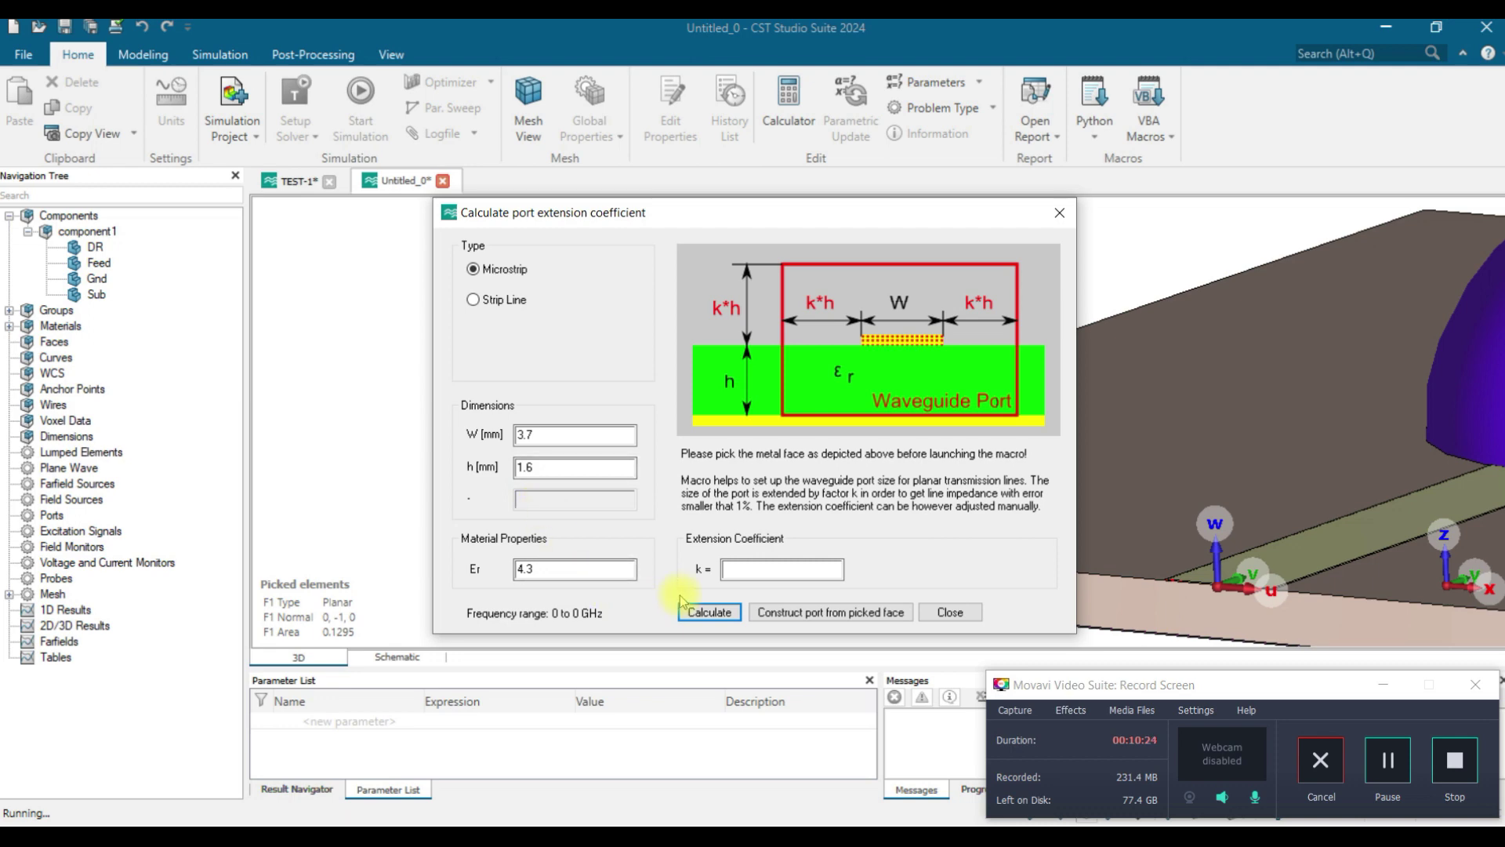
left_click(725, 616)
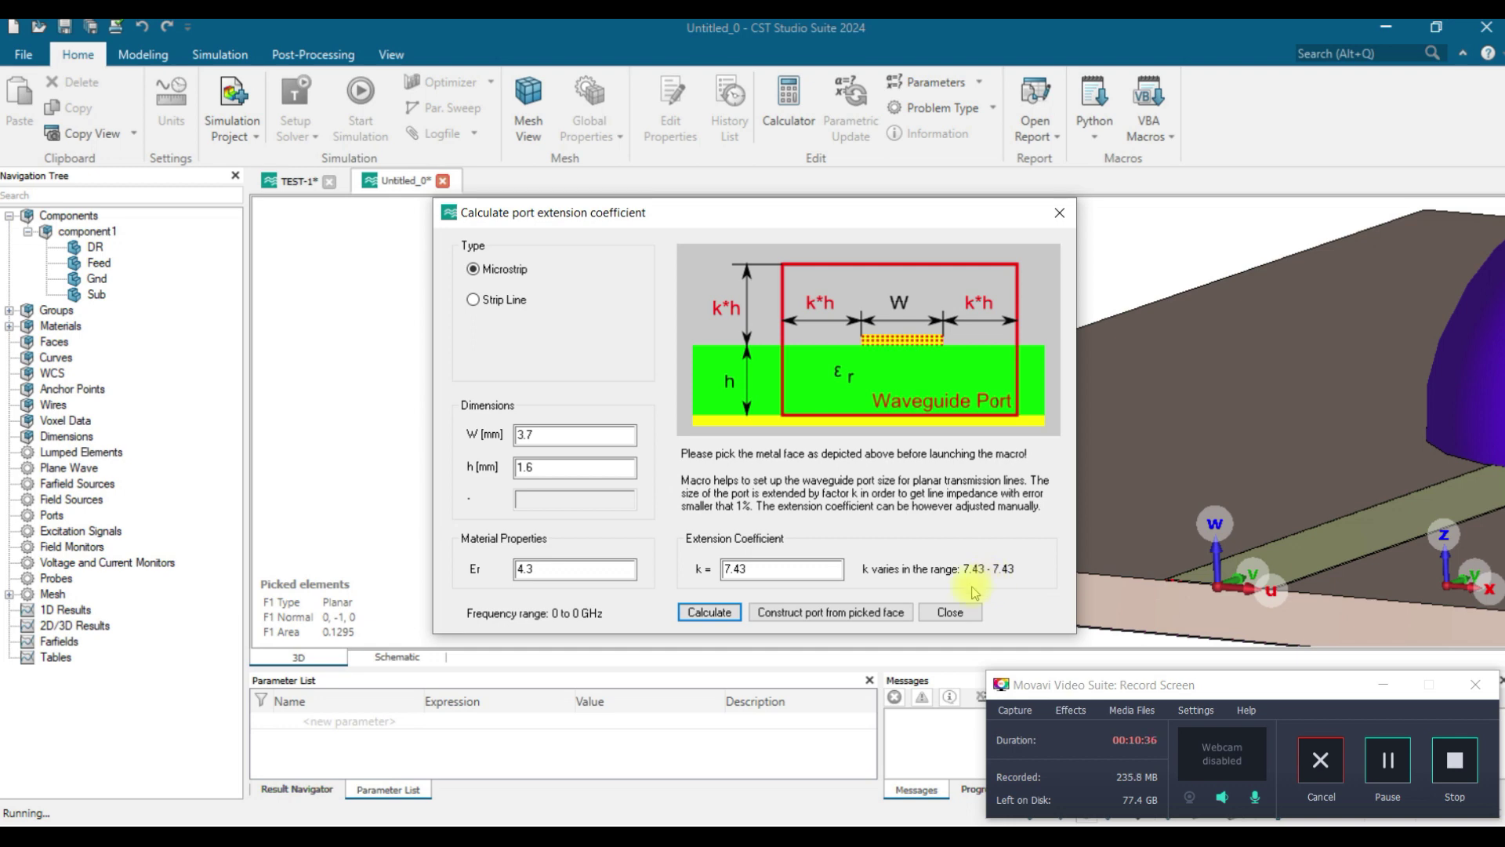
Step: Construct the waveguide port from the picked feed face with the calculated extension coefficient and inspect it on the model
left_click(830, 616)
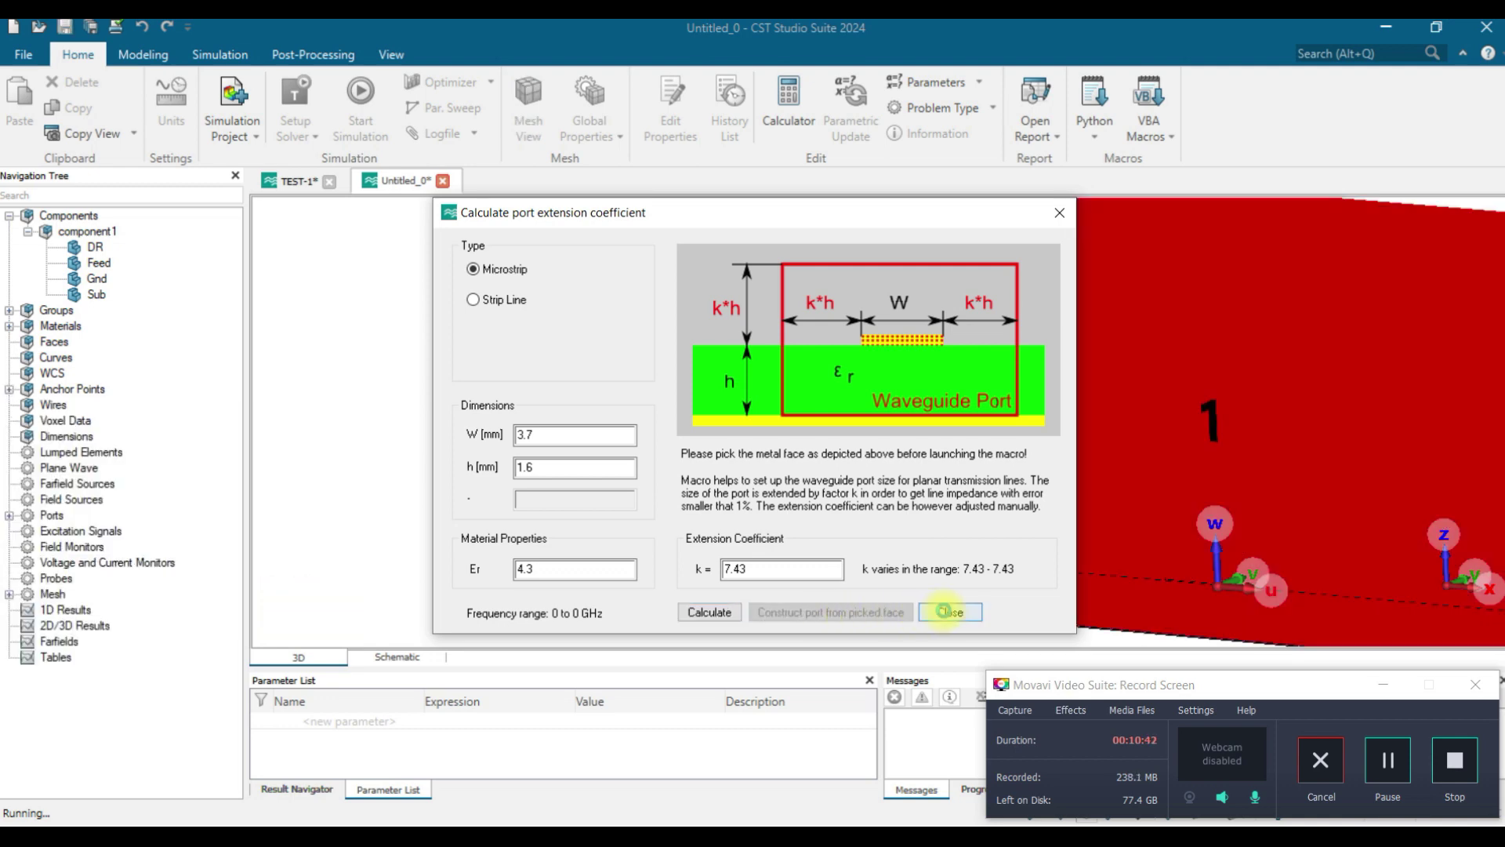
left_click(948, 612)
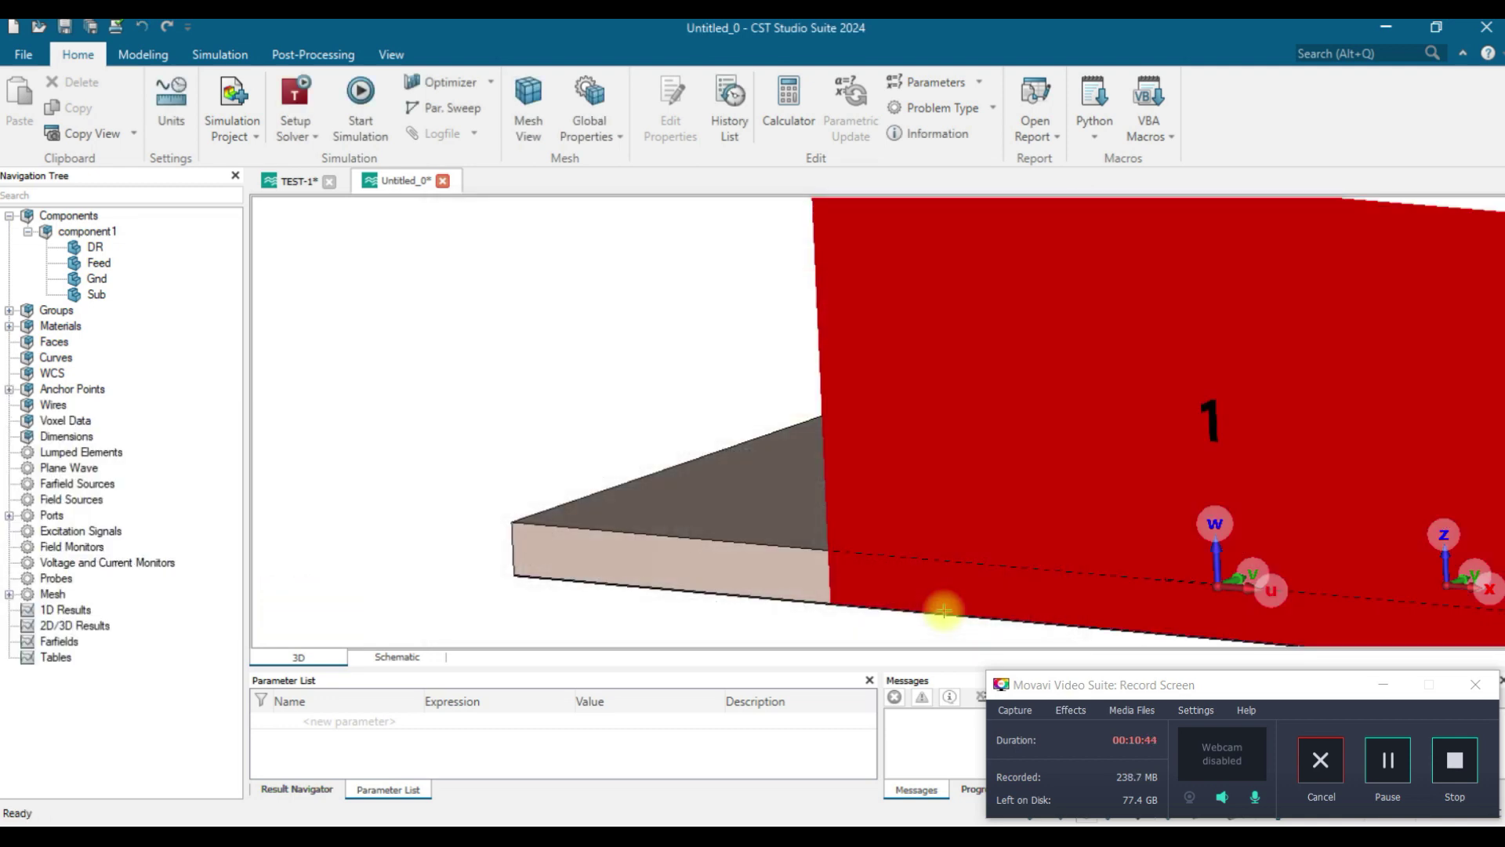
key("space")
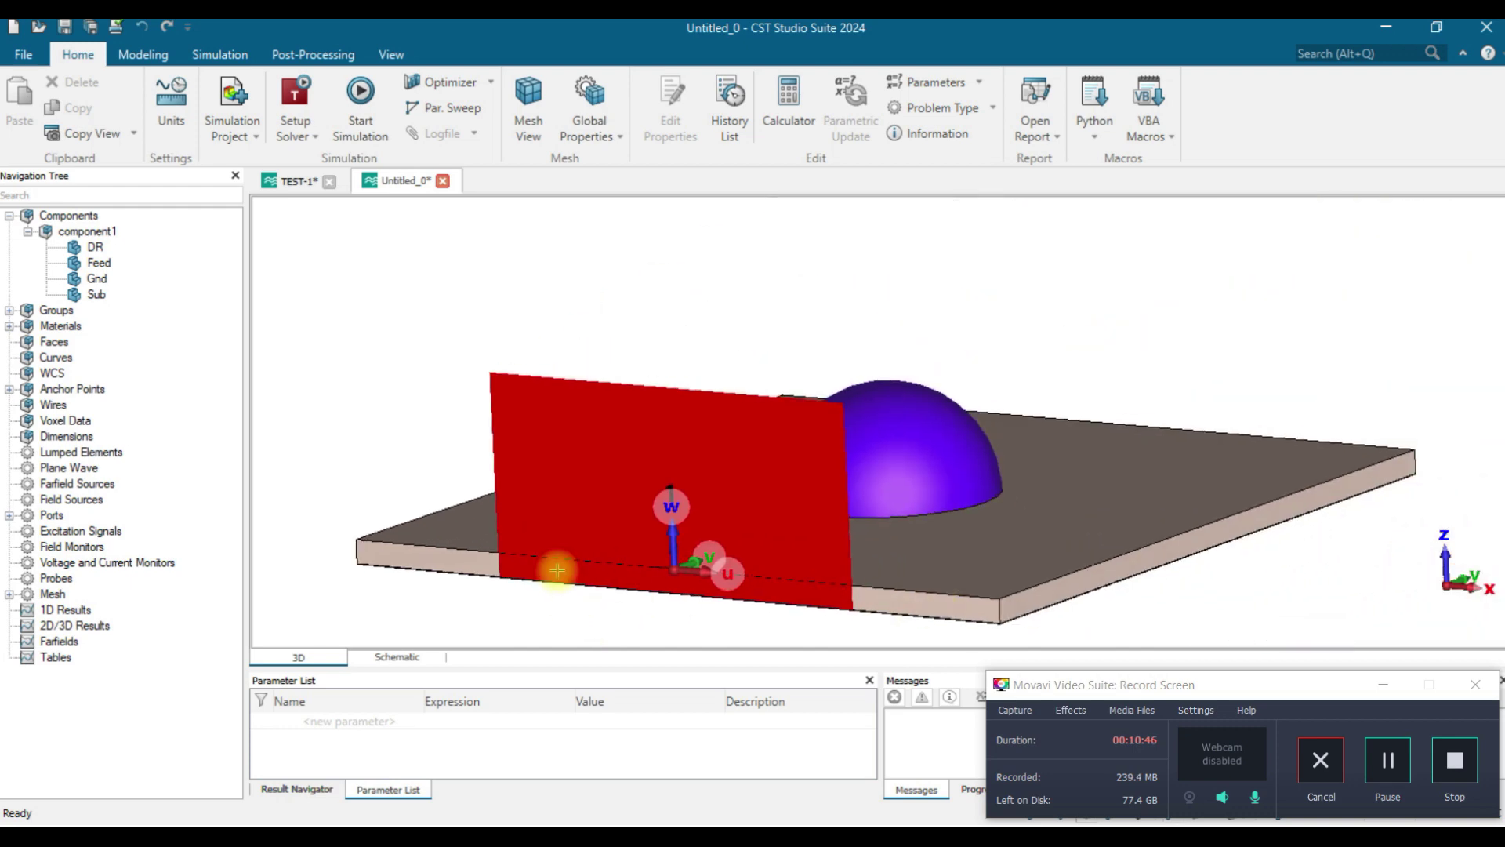
left_click_drag(558, 570, 796, 369)
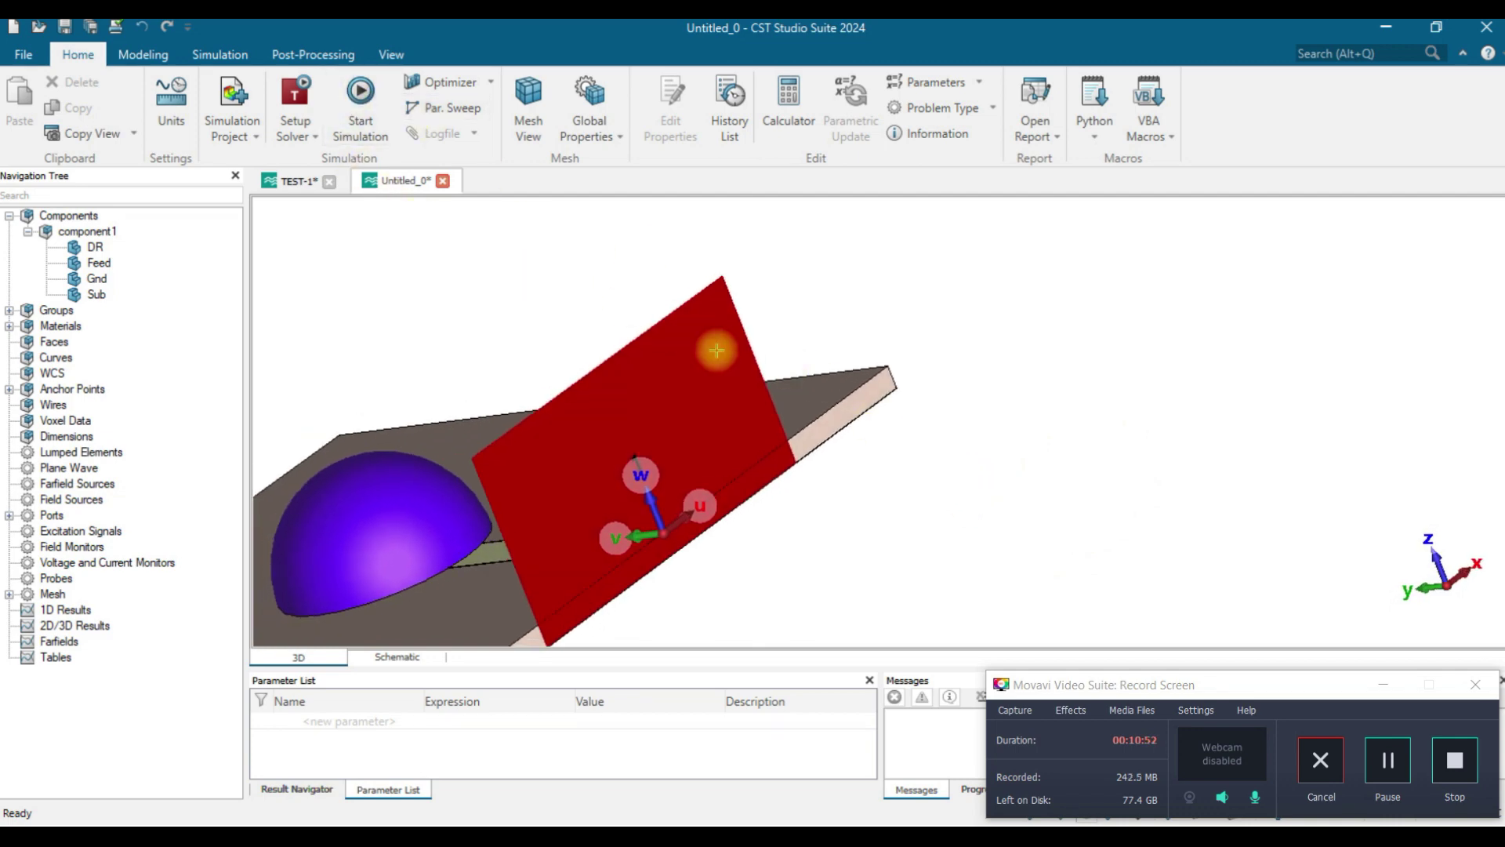
left_click(1388, 760)
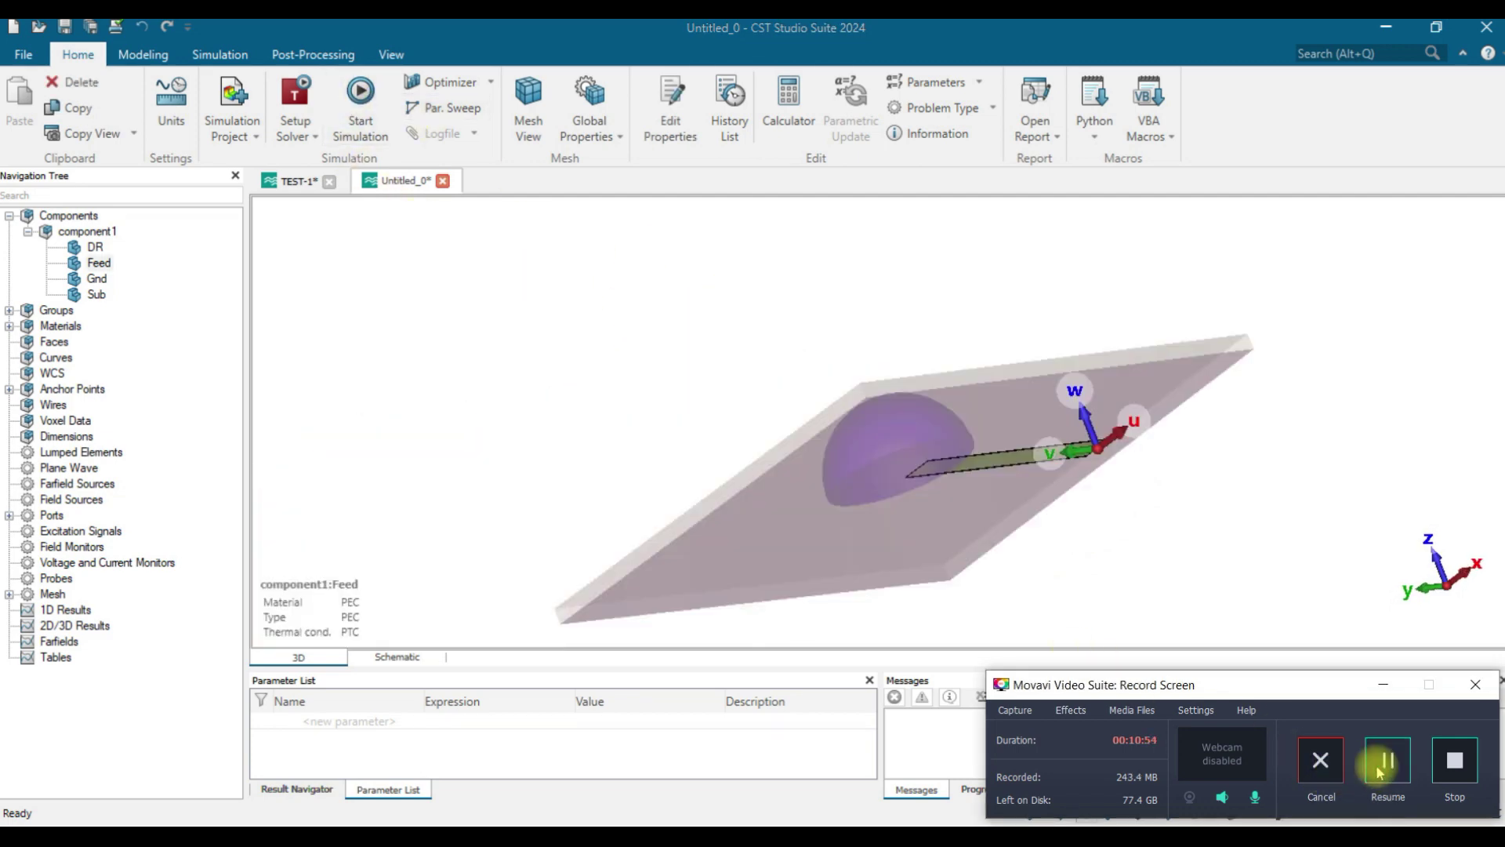
Step: Begin the solver setup and set the frequency range from 4.7 to 7 GHz
left_click(140, 58)
left_click(197, 55)
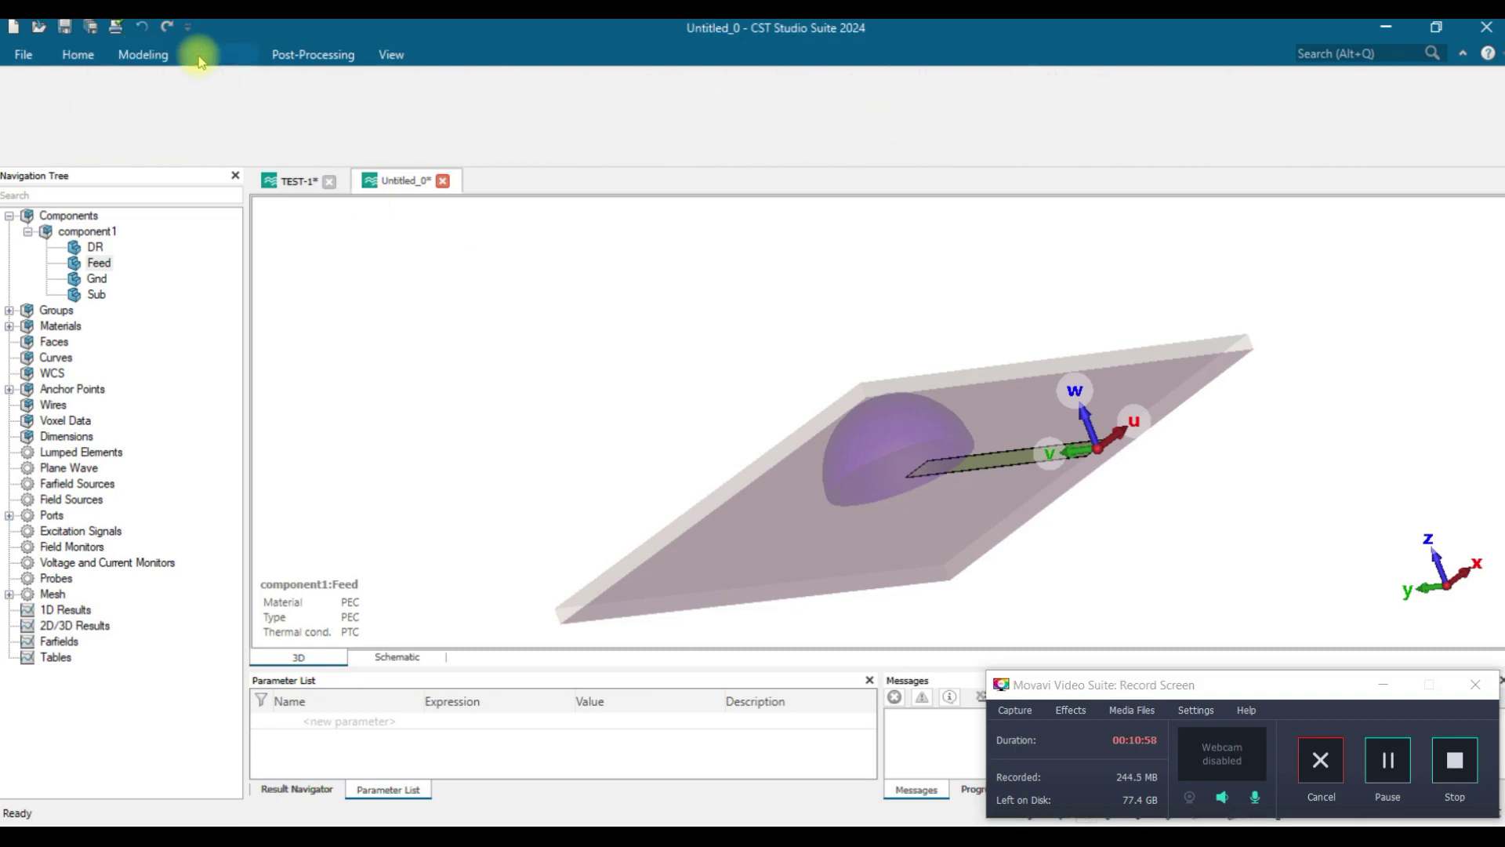
left_click(656, 127)
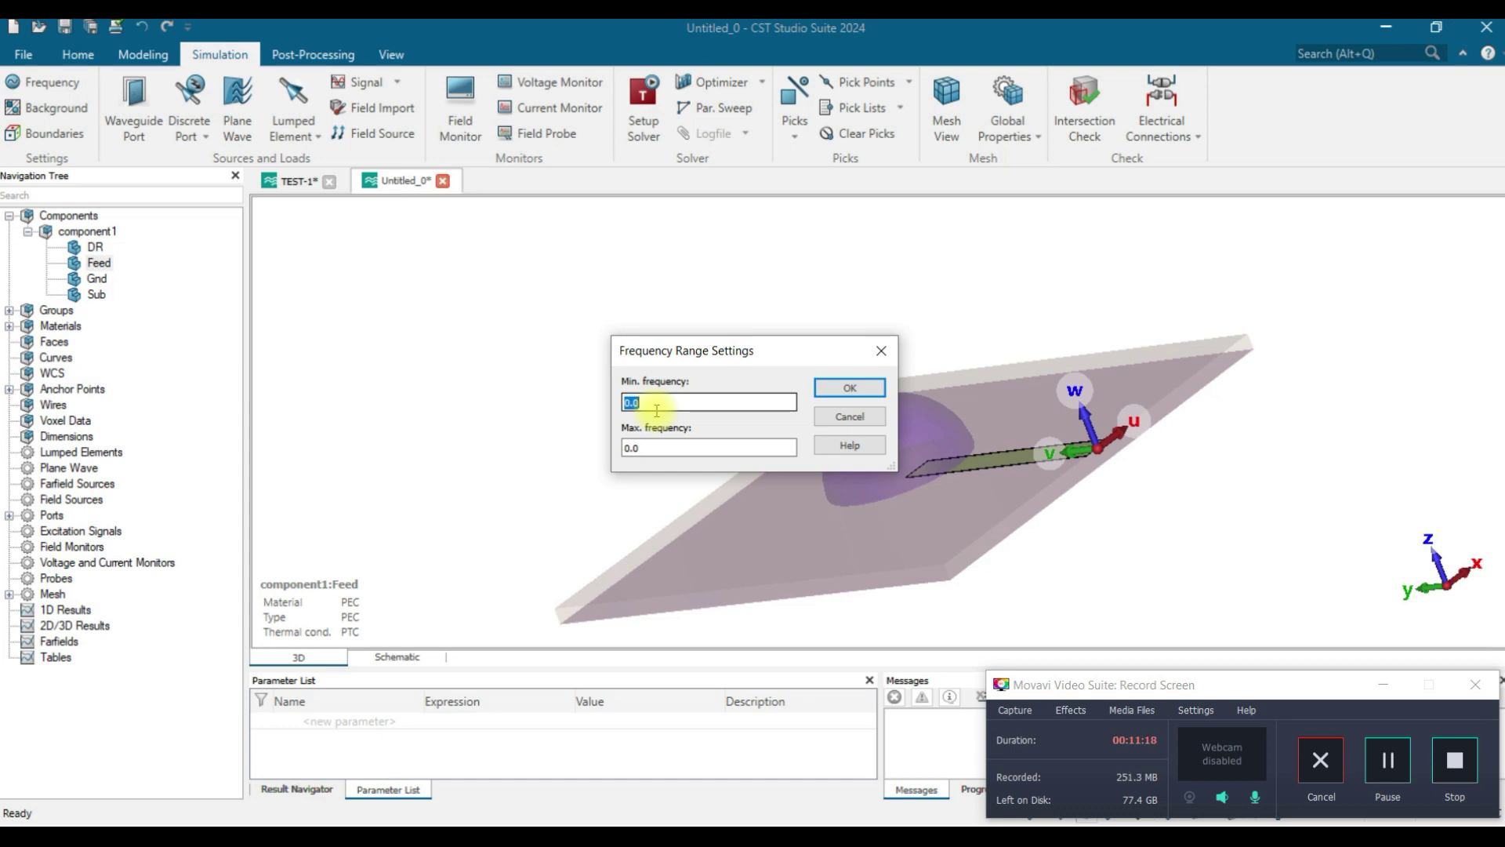
left_click(1397, 782)
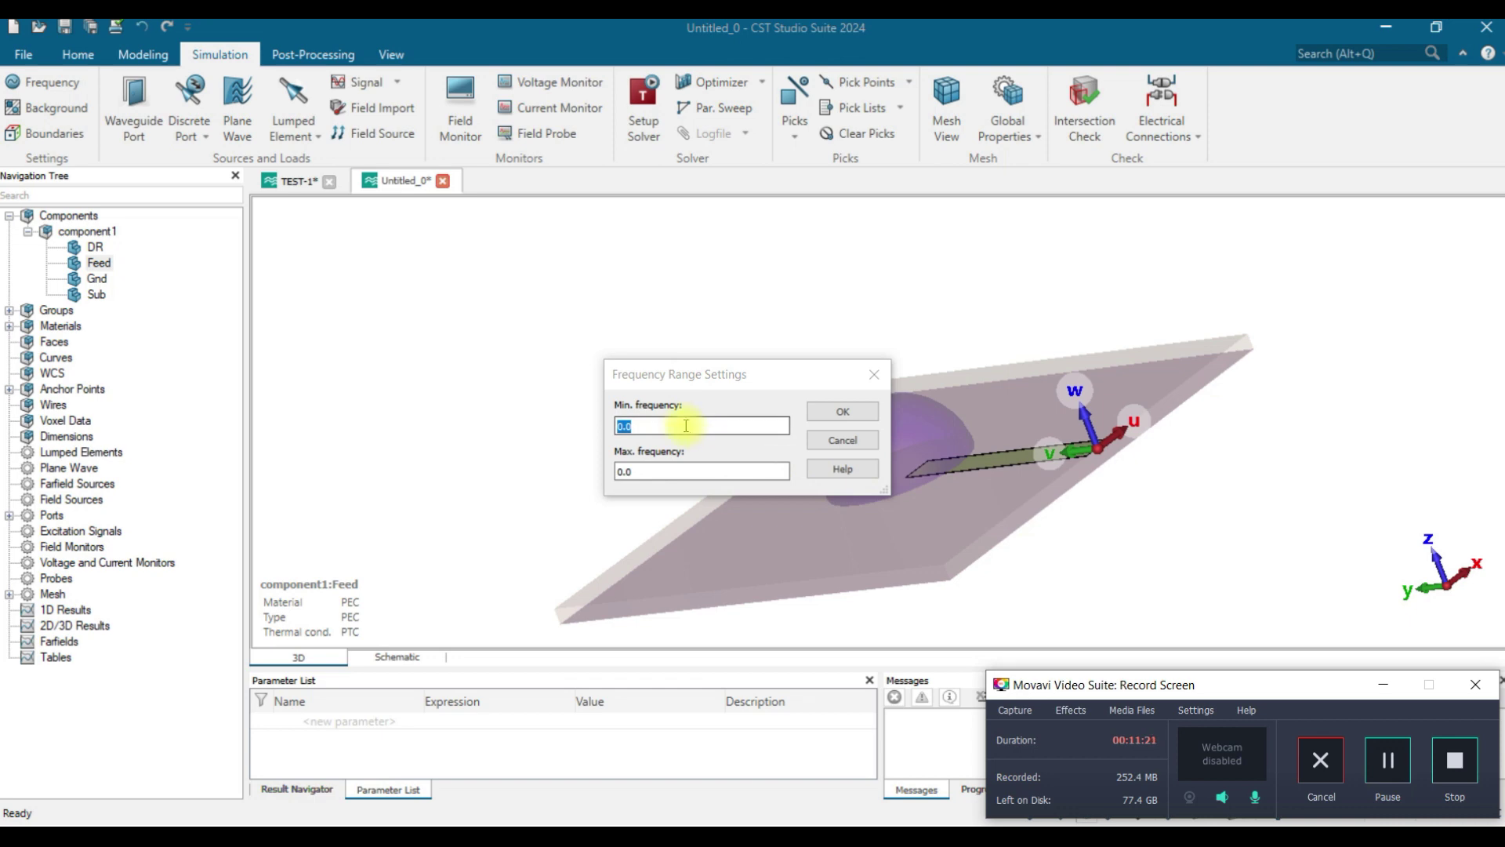
left_click(684, 425)
key("BackSpace")
key("BackSpace")
type("4.7")
key("Tab")
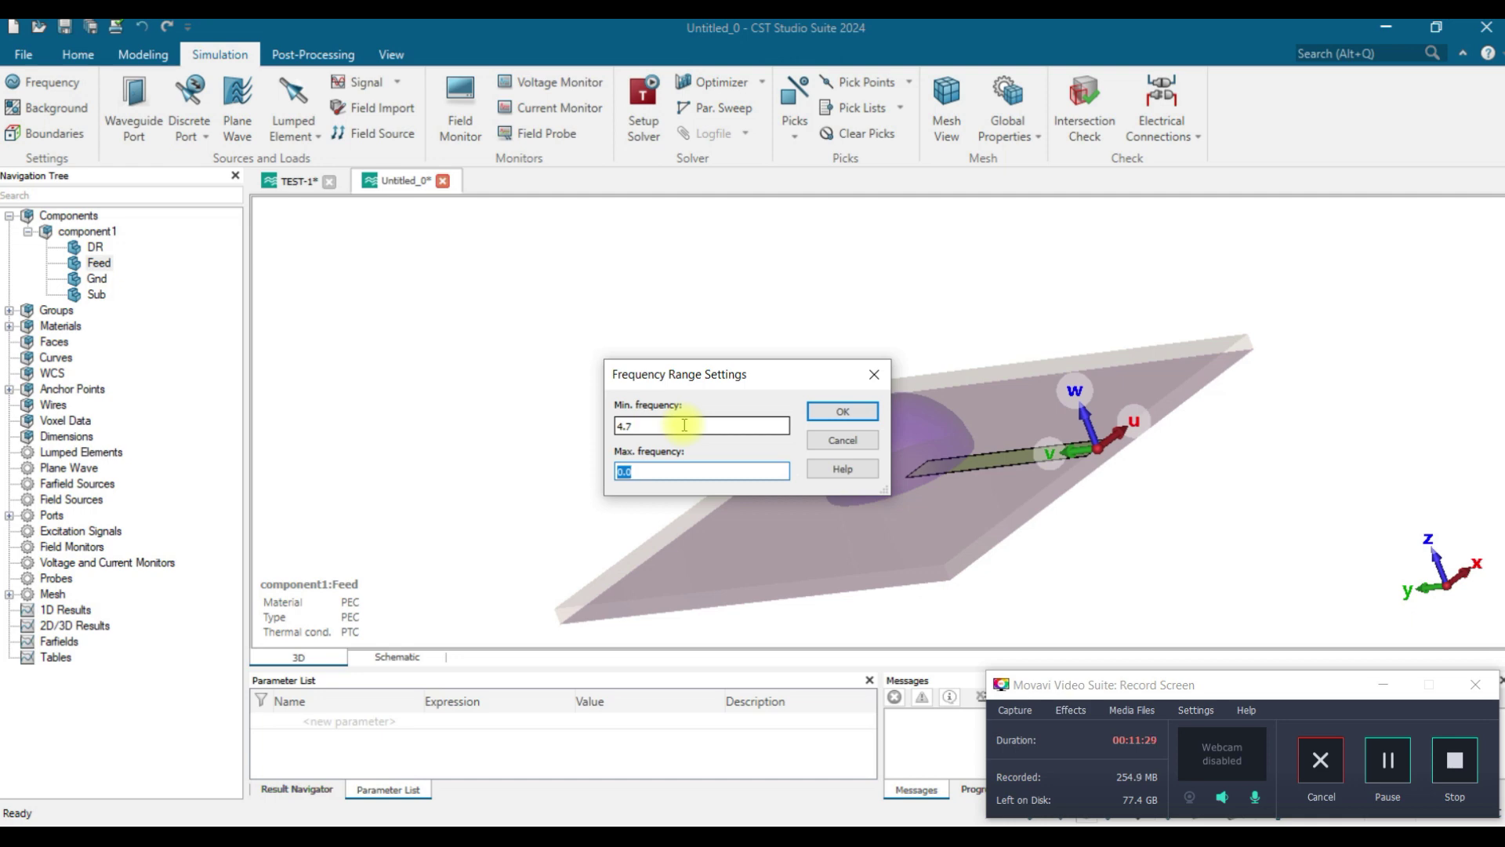
type("7")
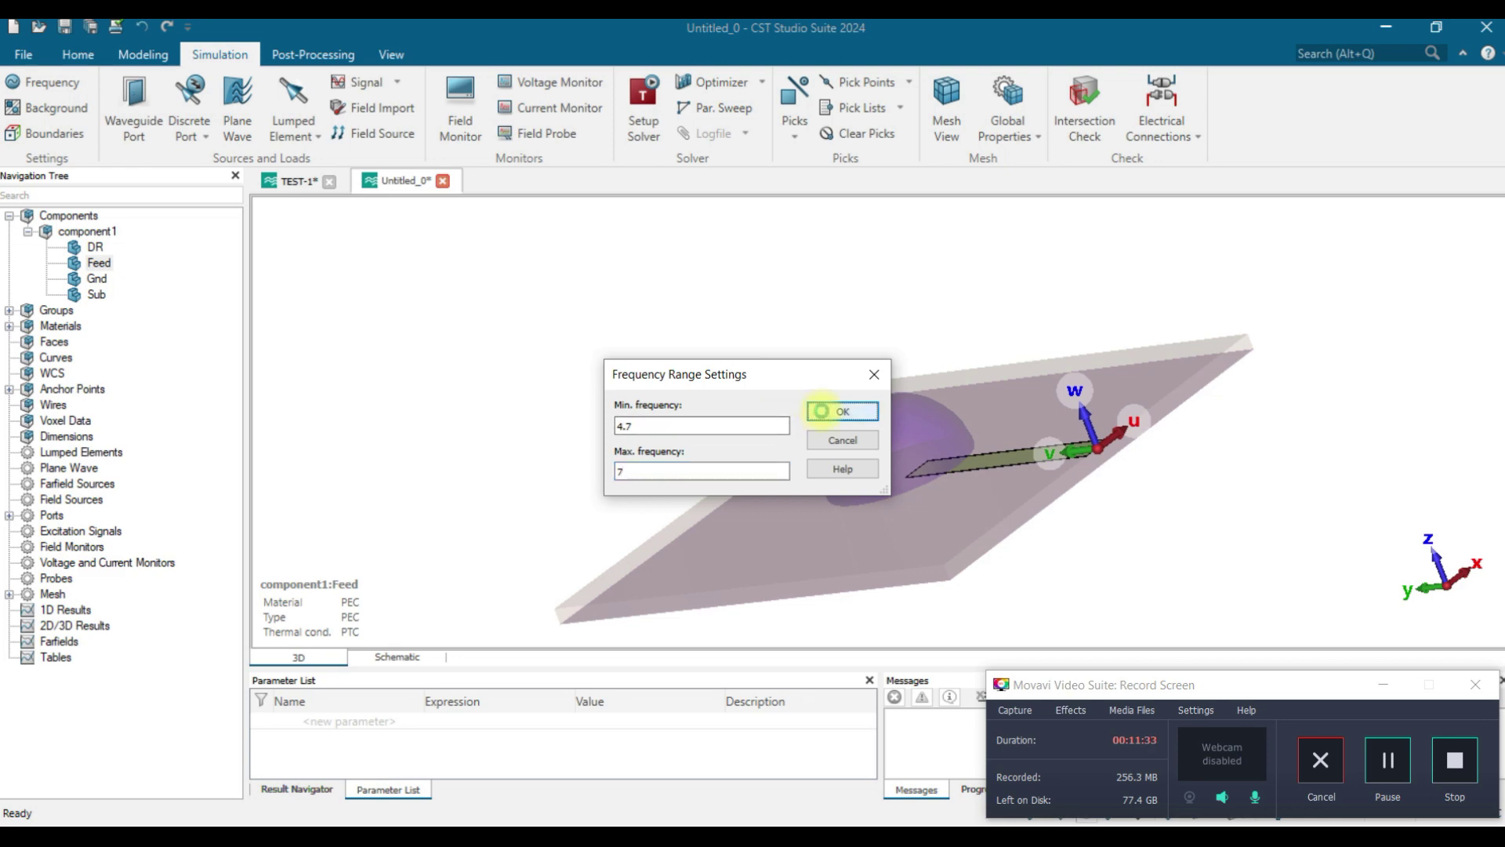
left_click(825, 412)
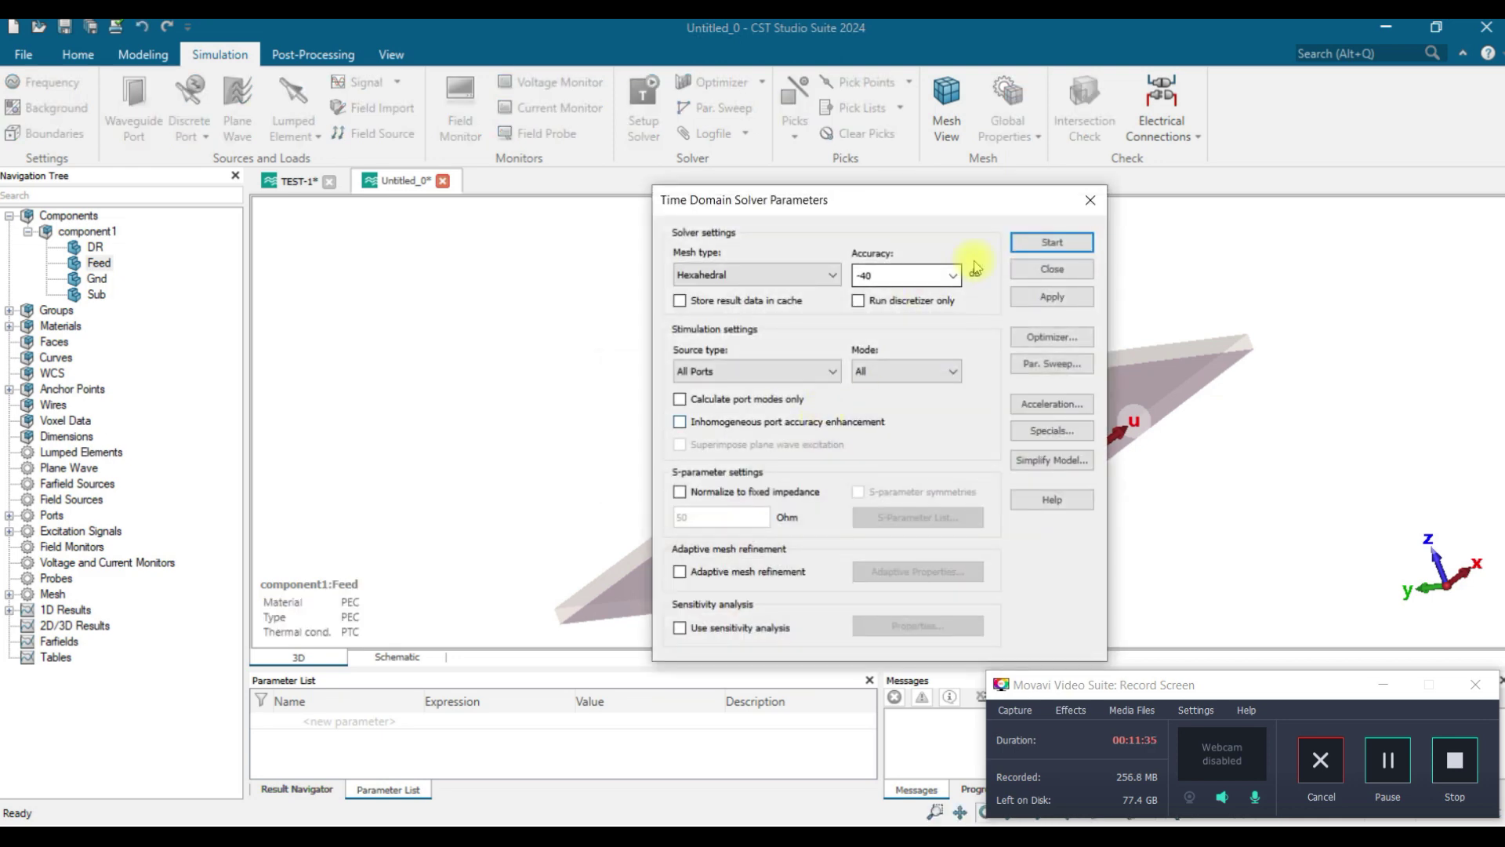
Step: Start the time domain solver for all ports and modes, leaving its other parameters at their defaults
left_click(1050, 243)
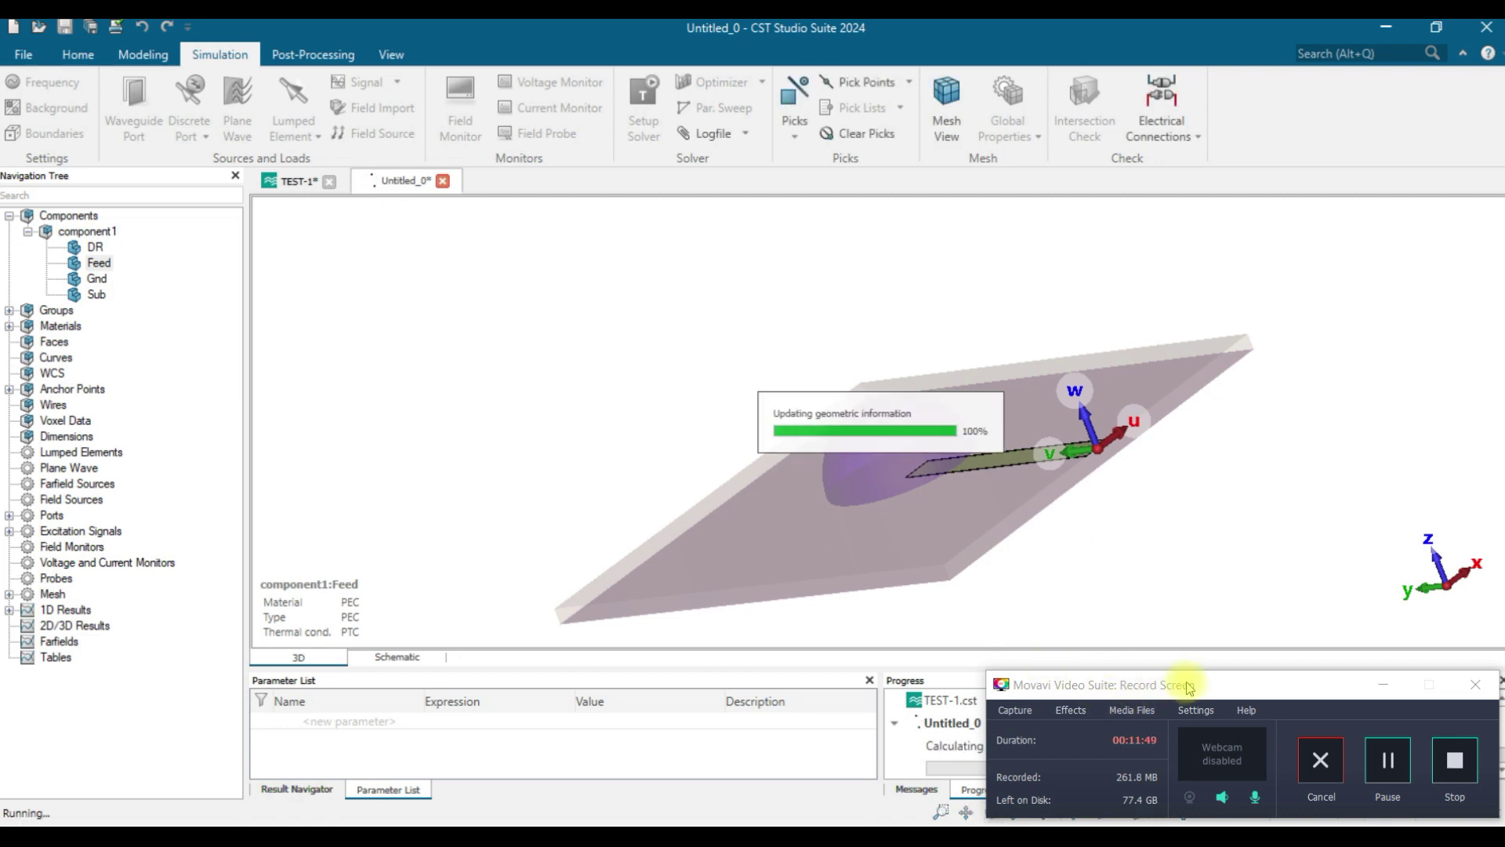
left_click_drag(1190, 686, 1304, 648)
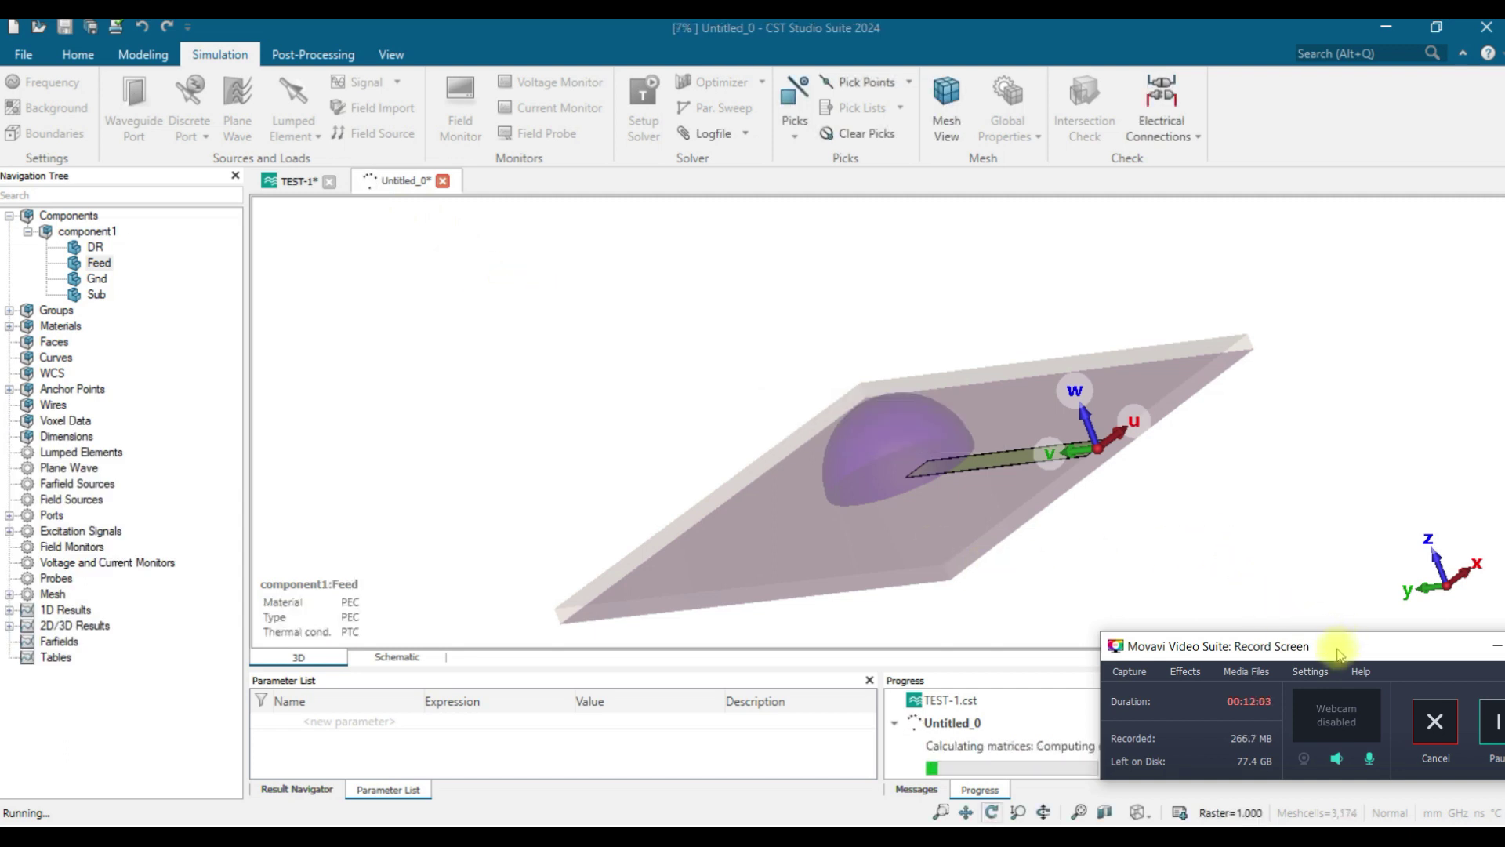
left_click_drag(1337, 652, 1206, 628)
left_click(1371, 699)
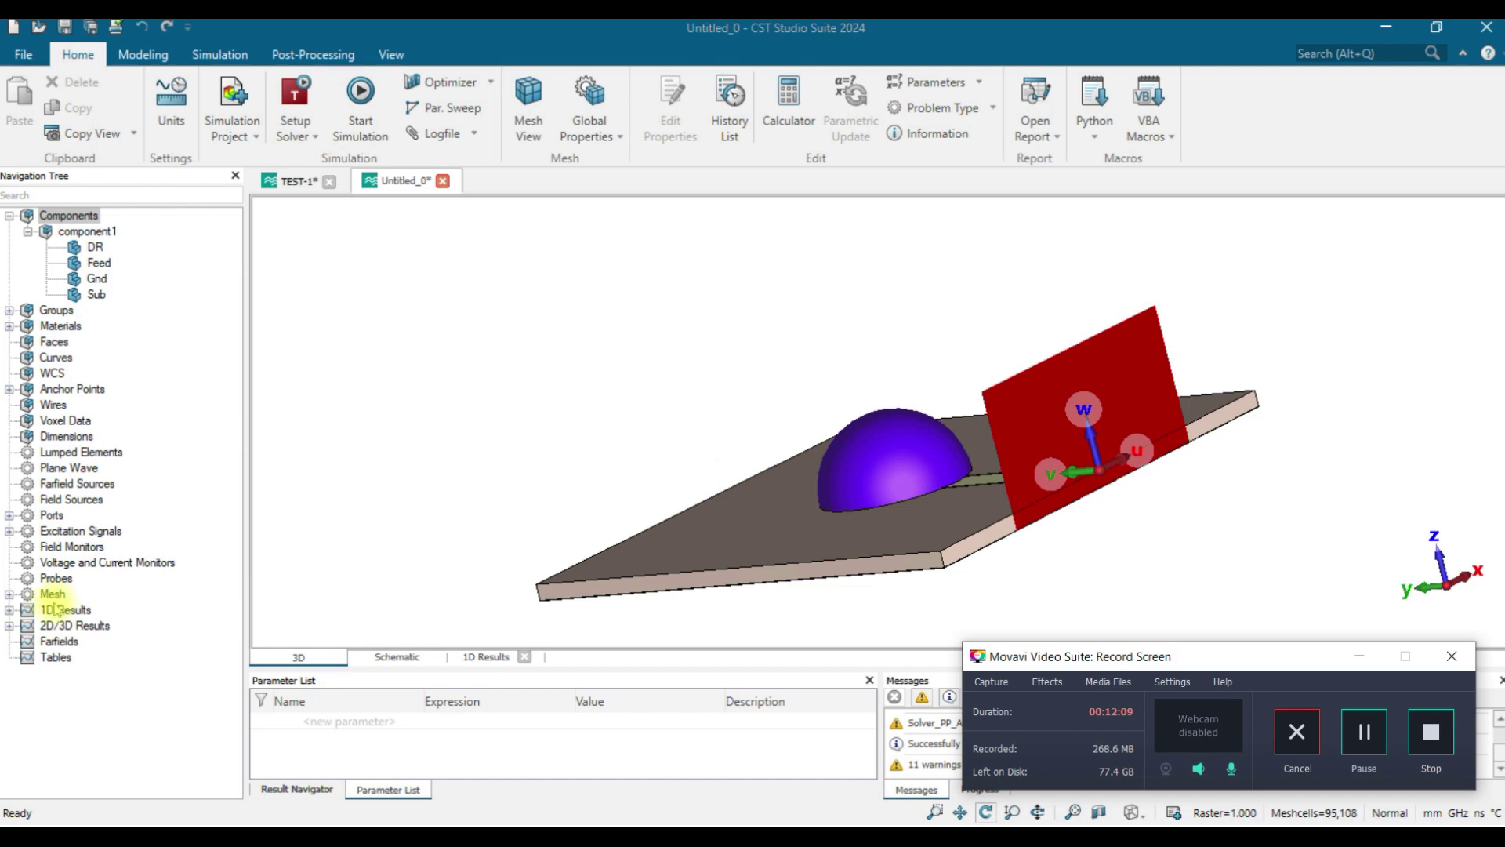
Step: Plot the S1,1 magnitude in dB and place a curve marker at the lowest point of its dip
left_click(8, 609)
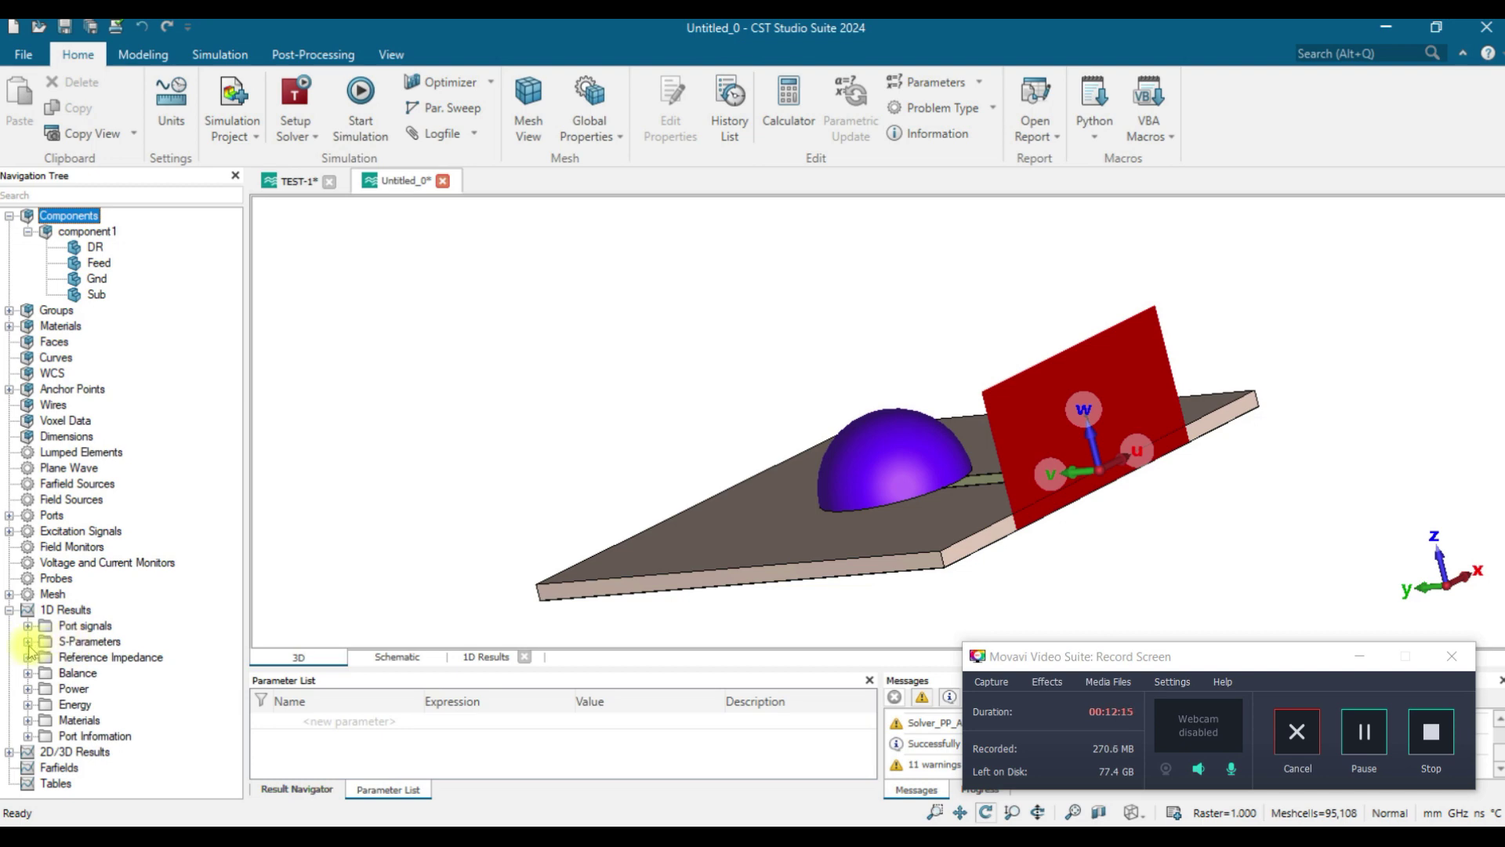
left_click(27, 642)
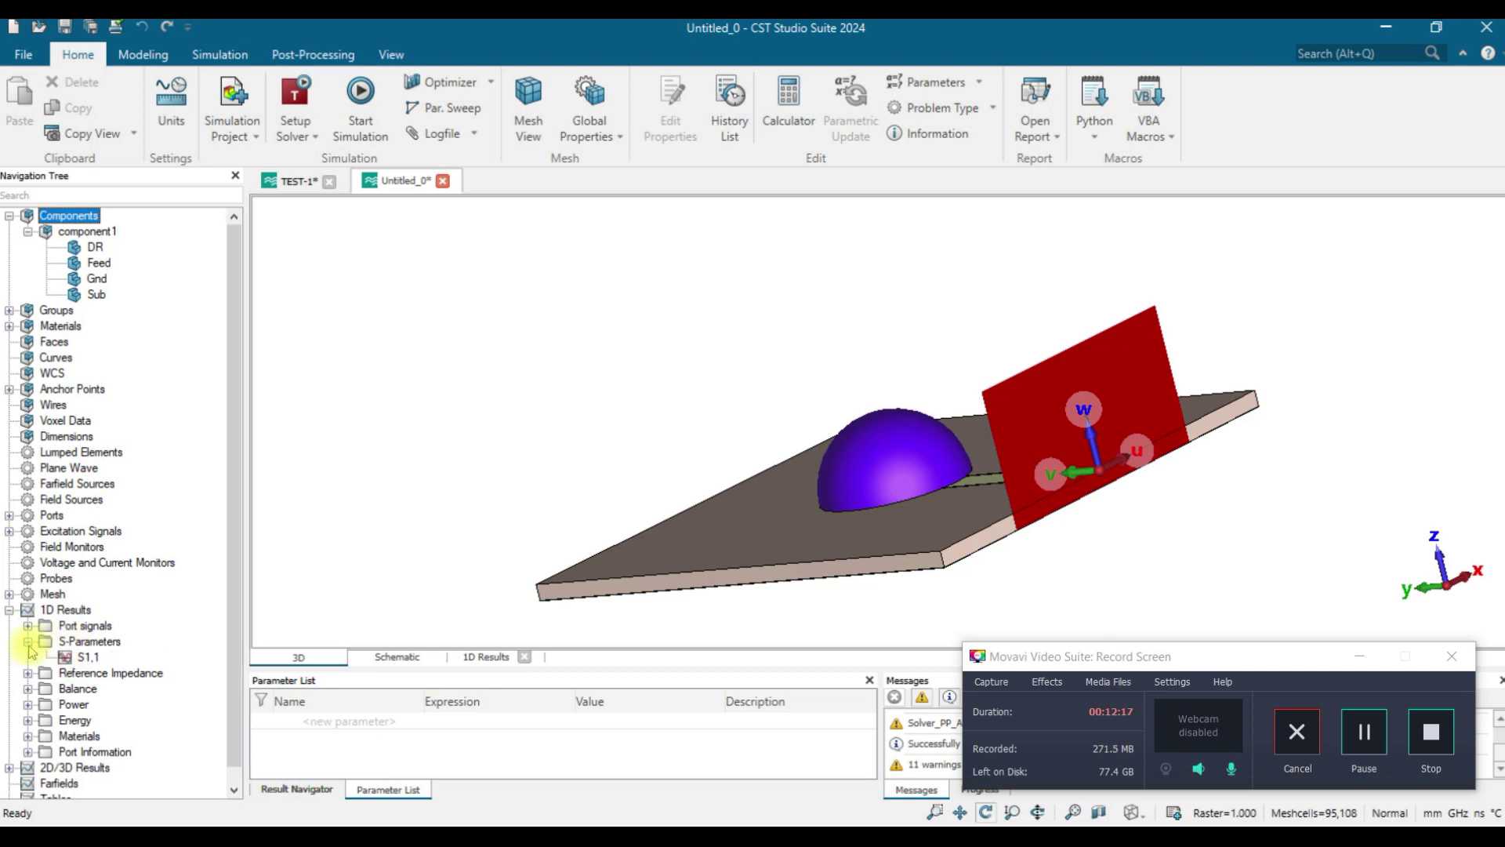
left_click(86, 658)
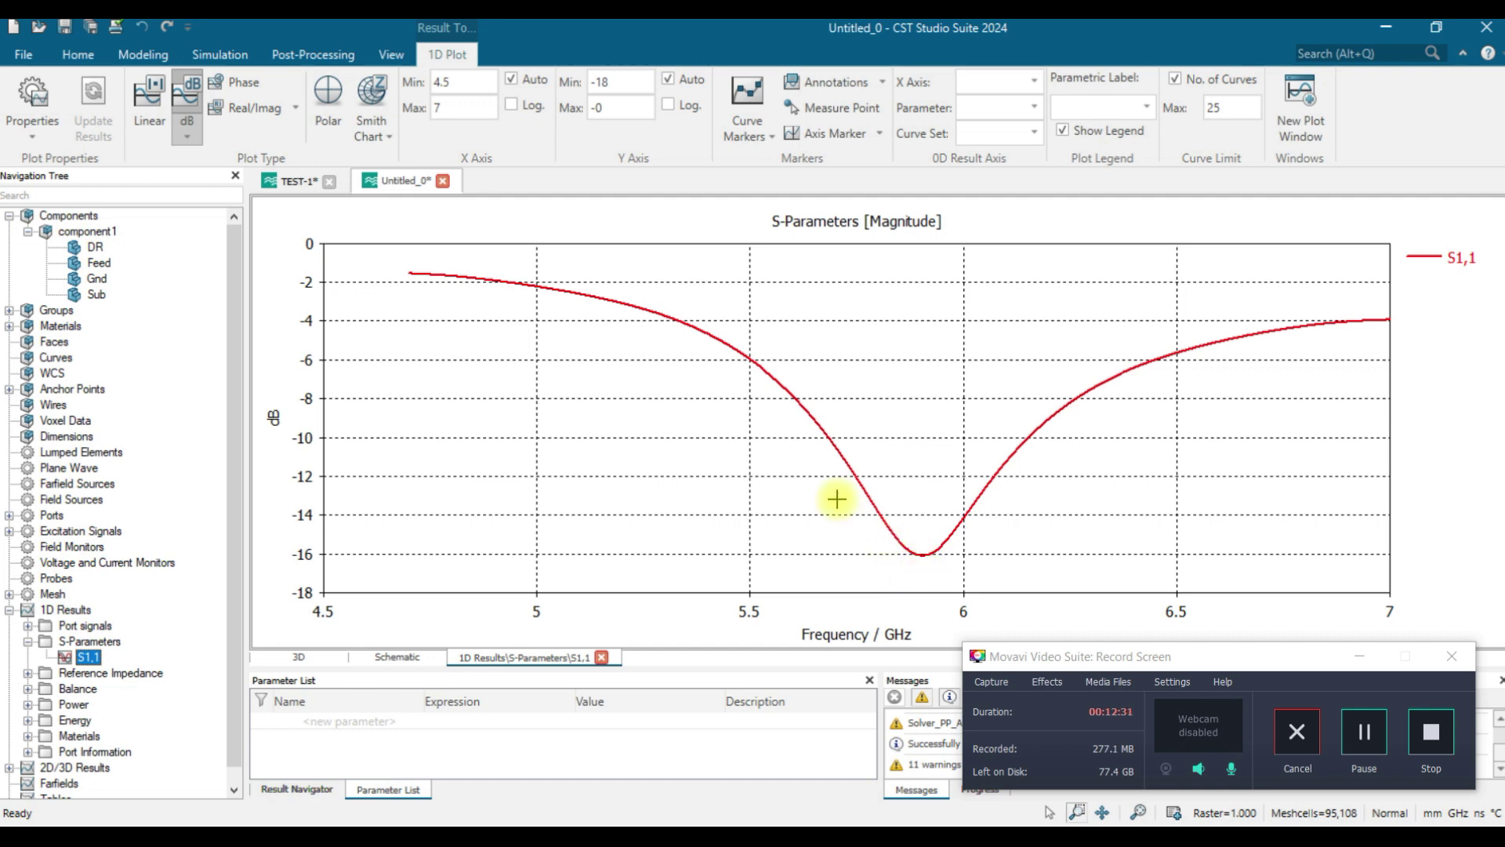
key("m")
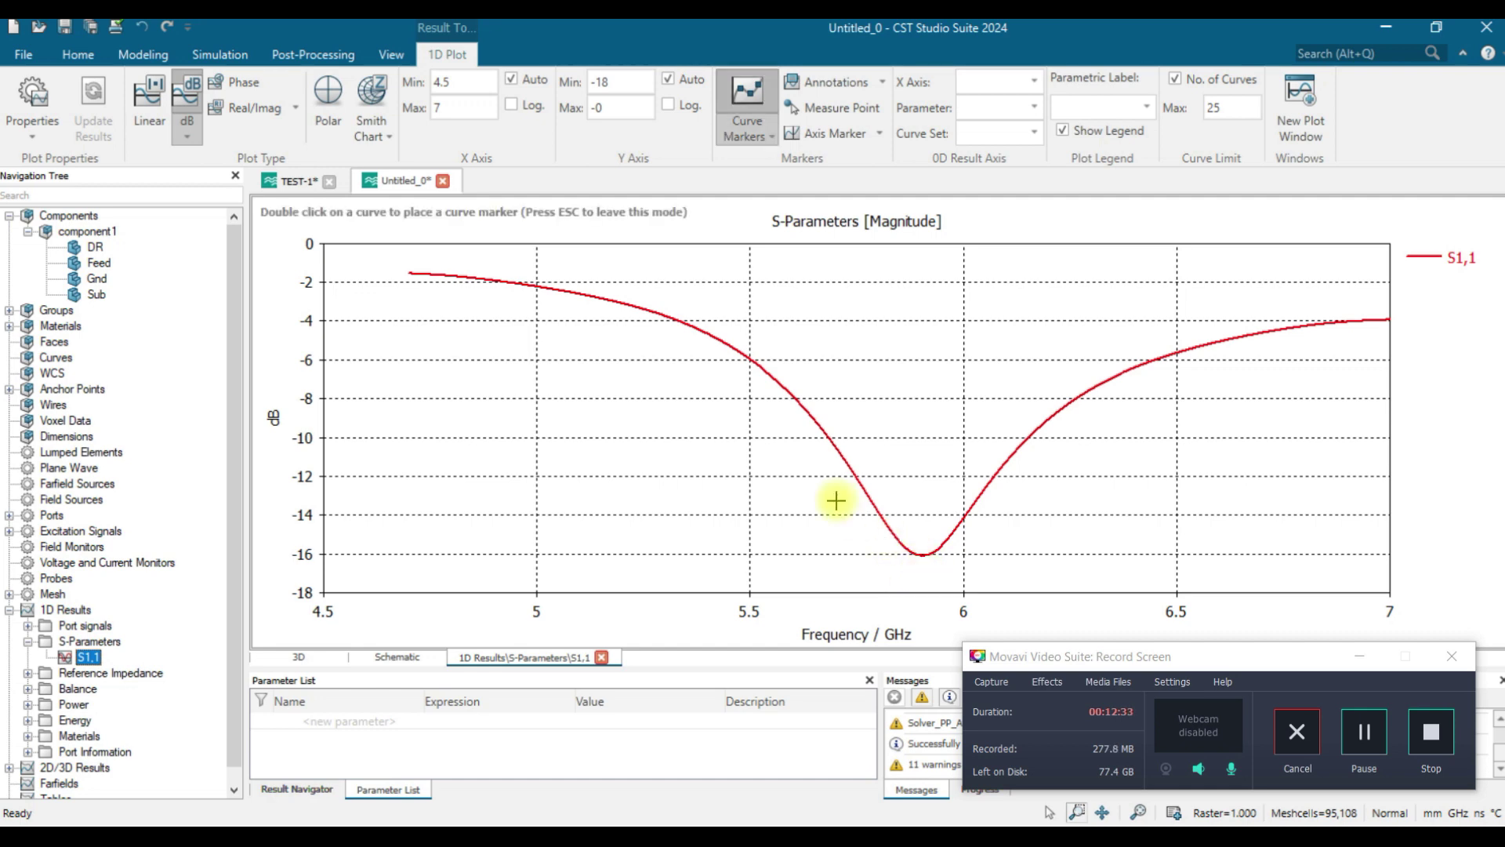
double_click(921, 555)
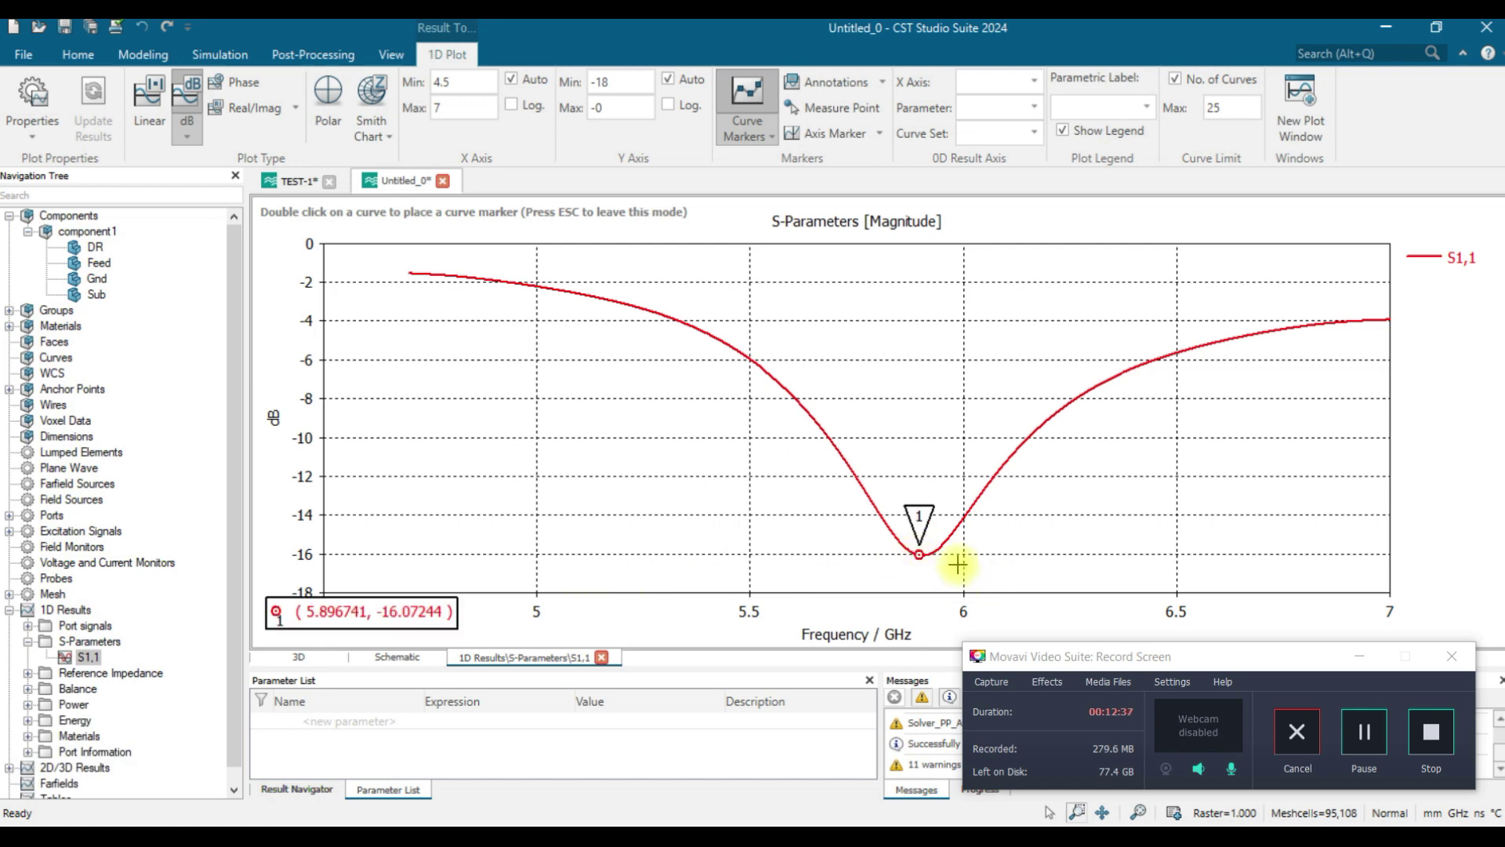
left_click_drag(921, 556, 925, 557)
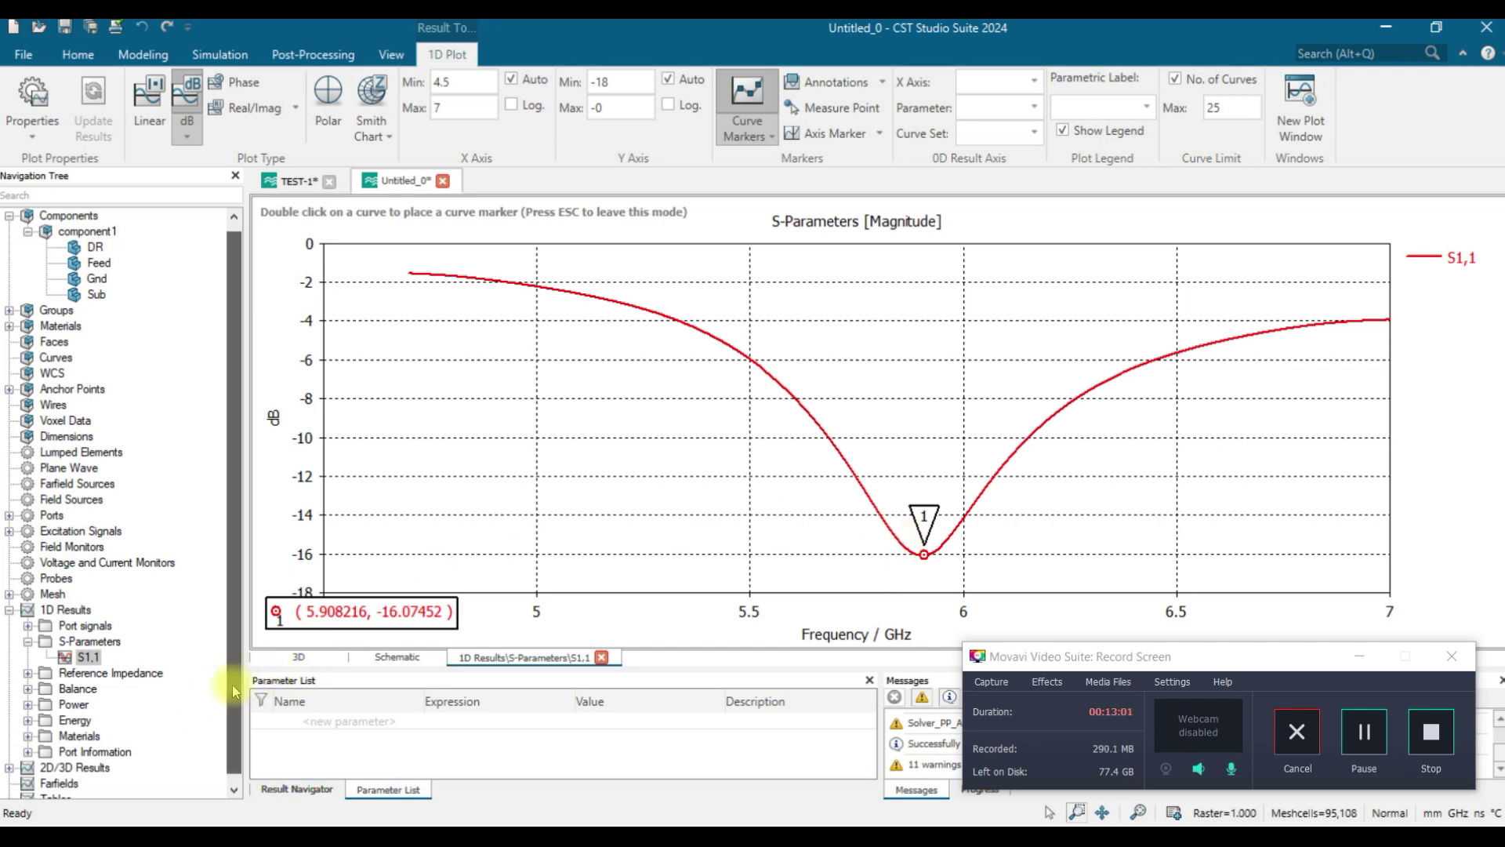
Step: Begin a new field monitor of type Farfield/RCS, specified by frequency rather than transient broadband
scroll(237, 674, "down", 1)
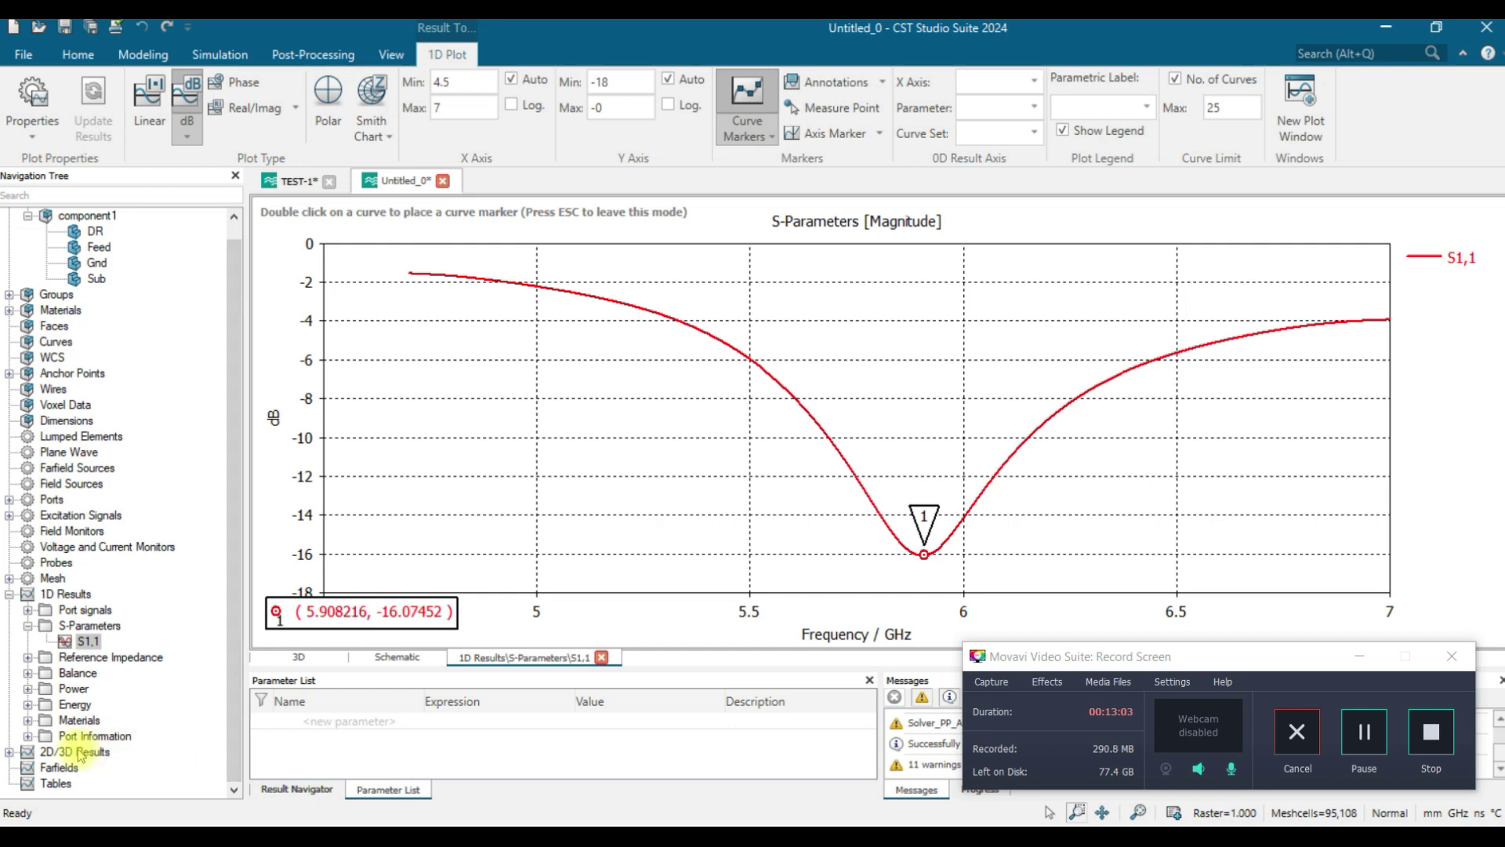
left_click(64, 533)
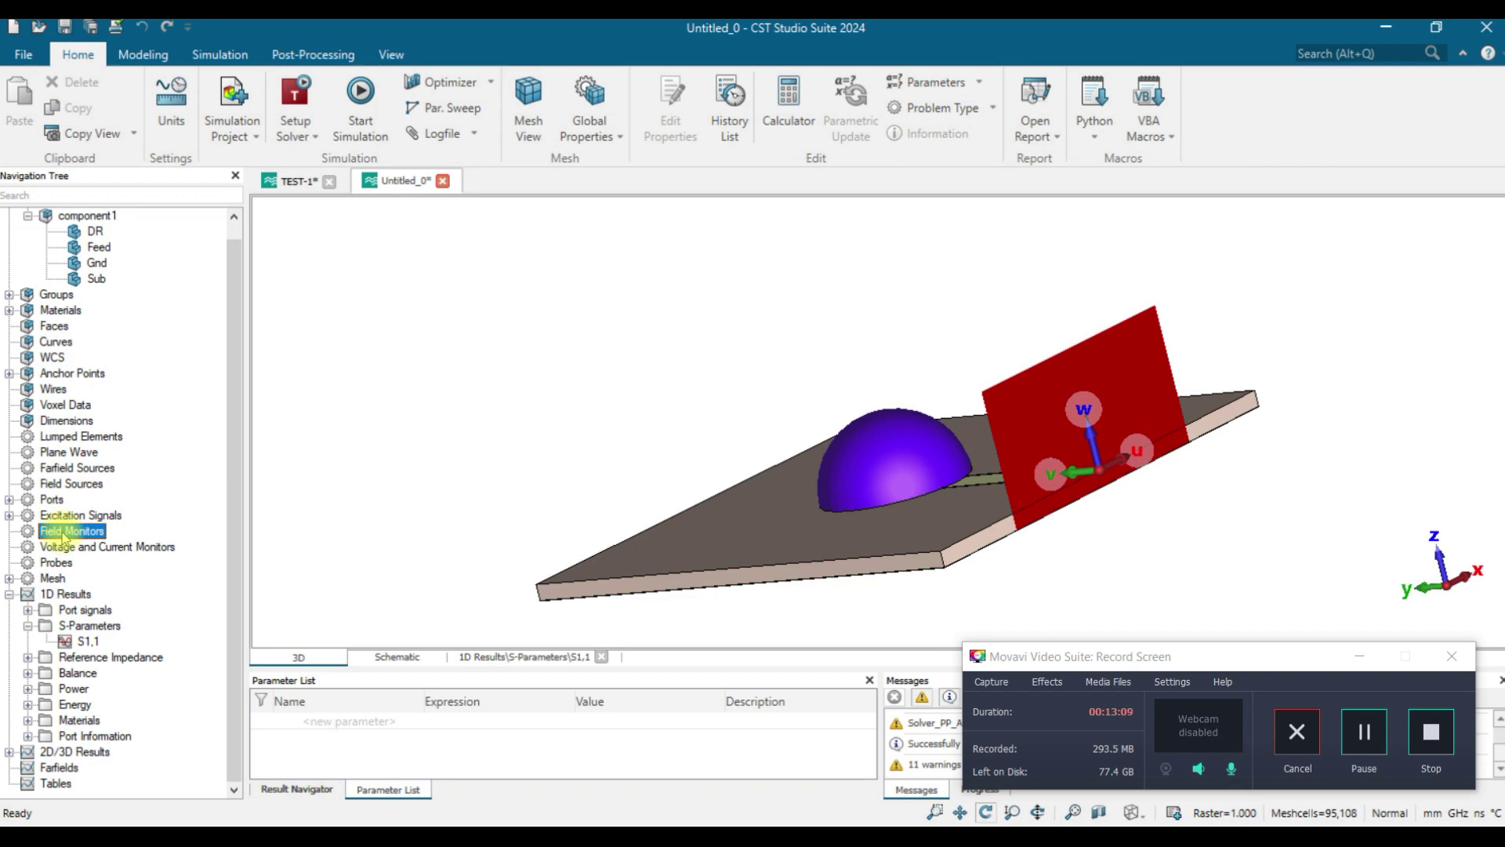
right_click(64, 536)
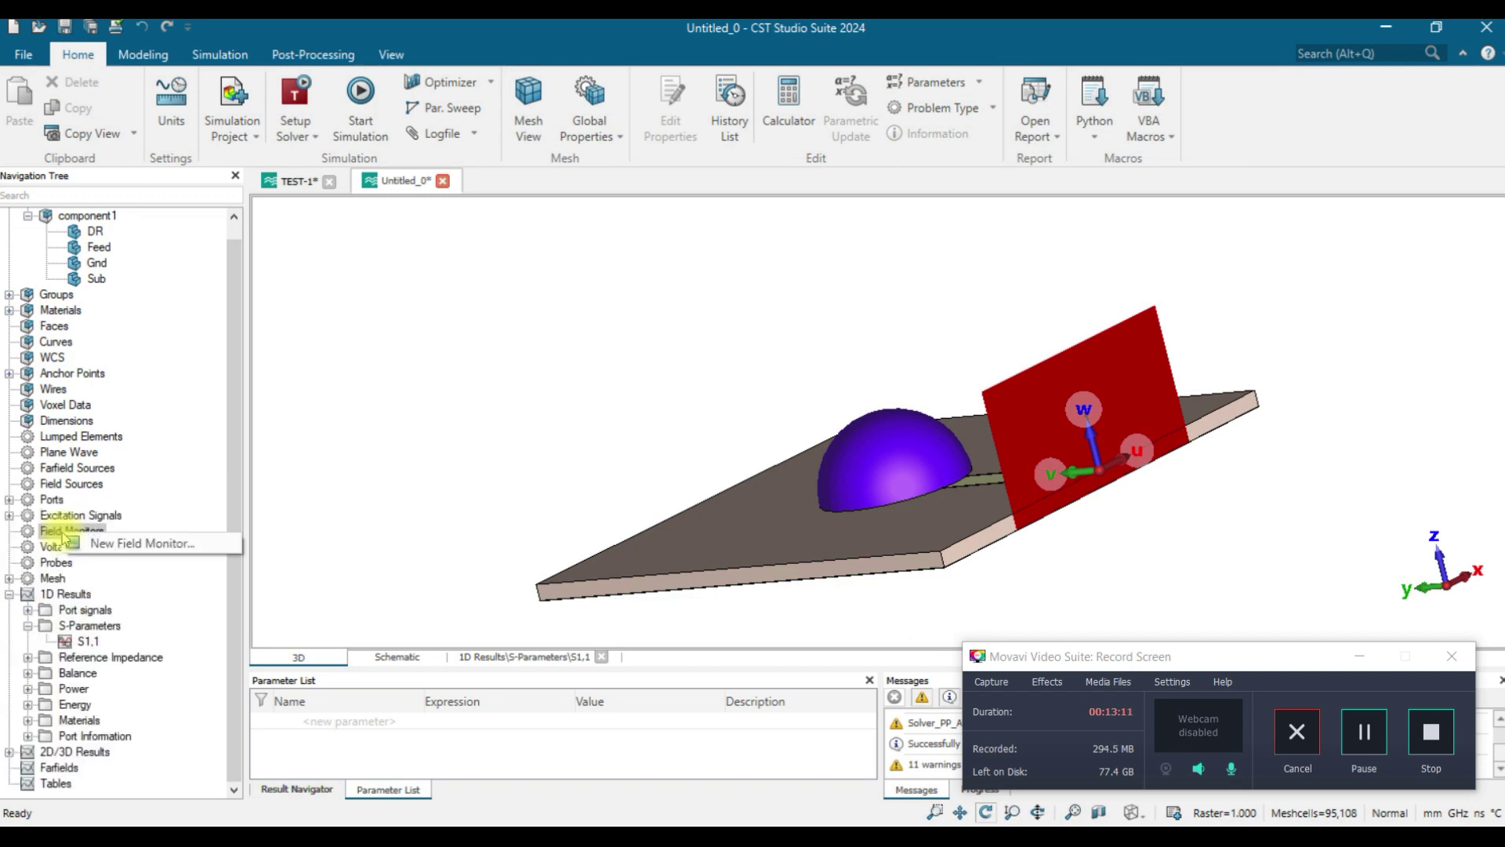
left_click(125, 543)
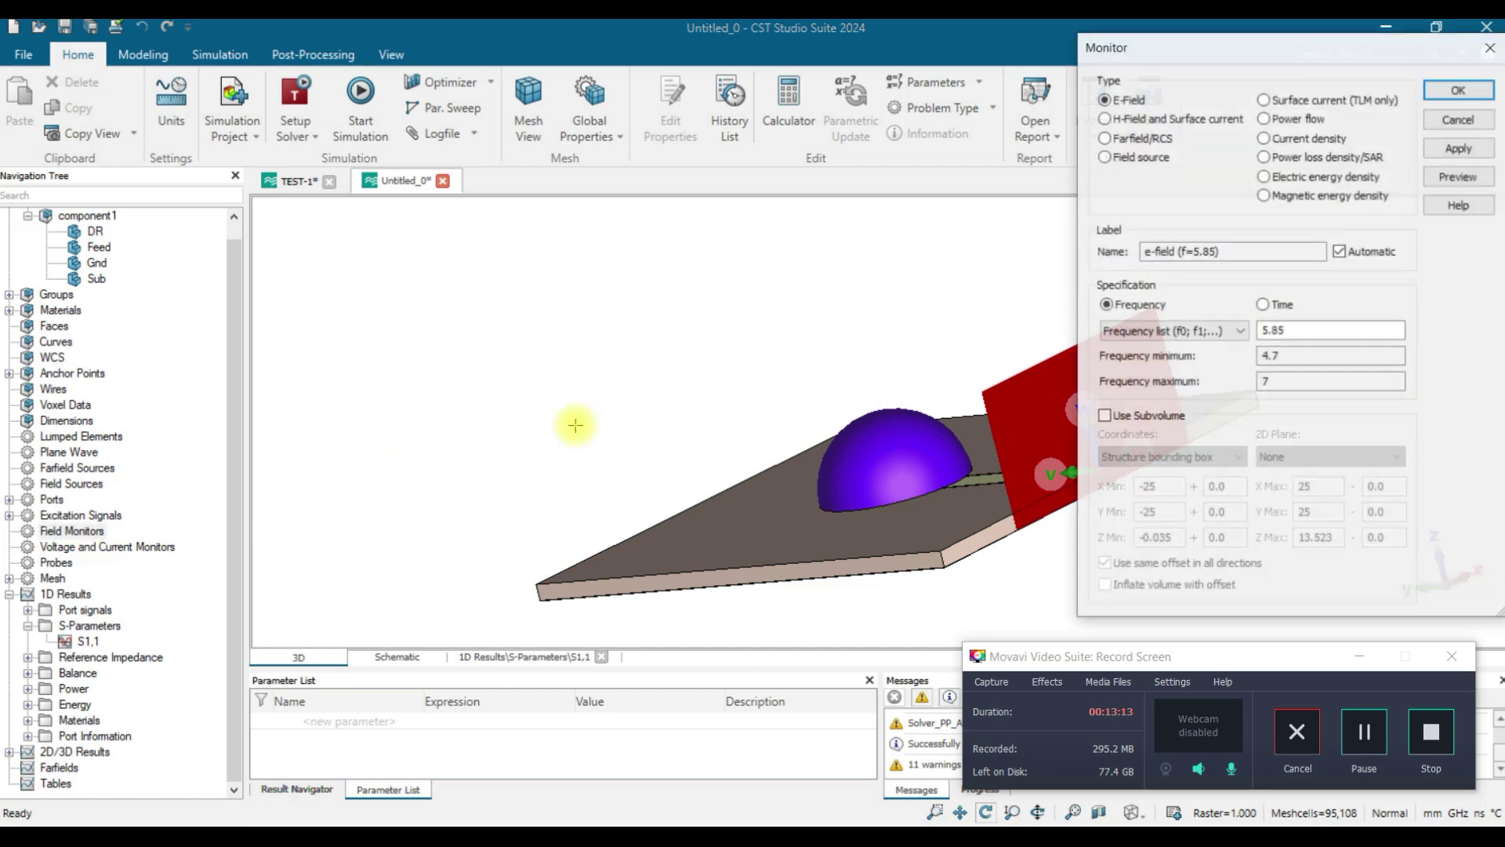
left_click(1106, 138)
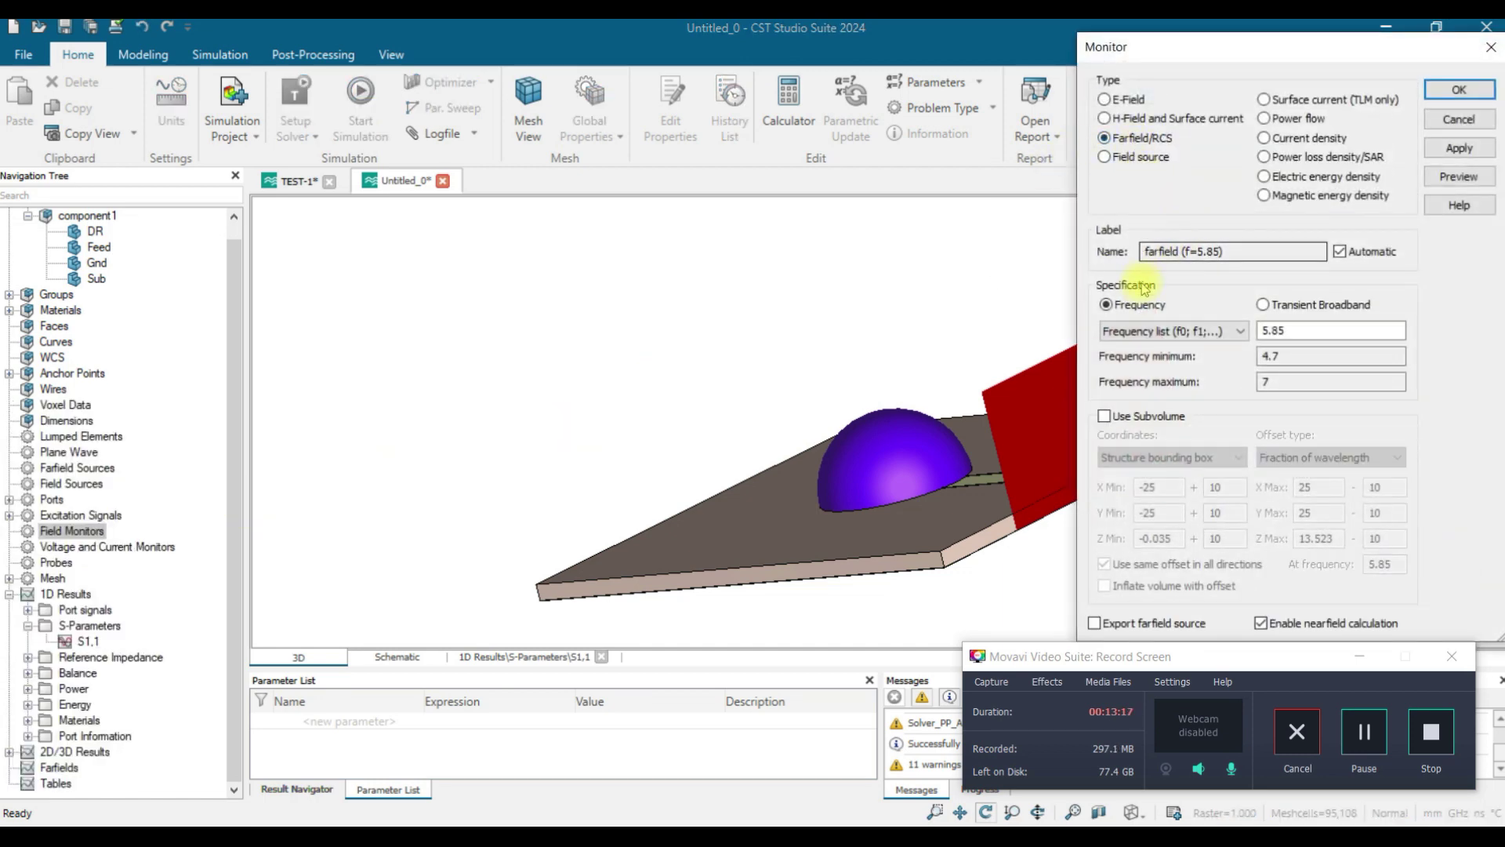
left_click(1269, 308)
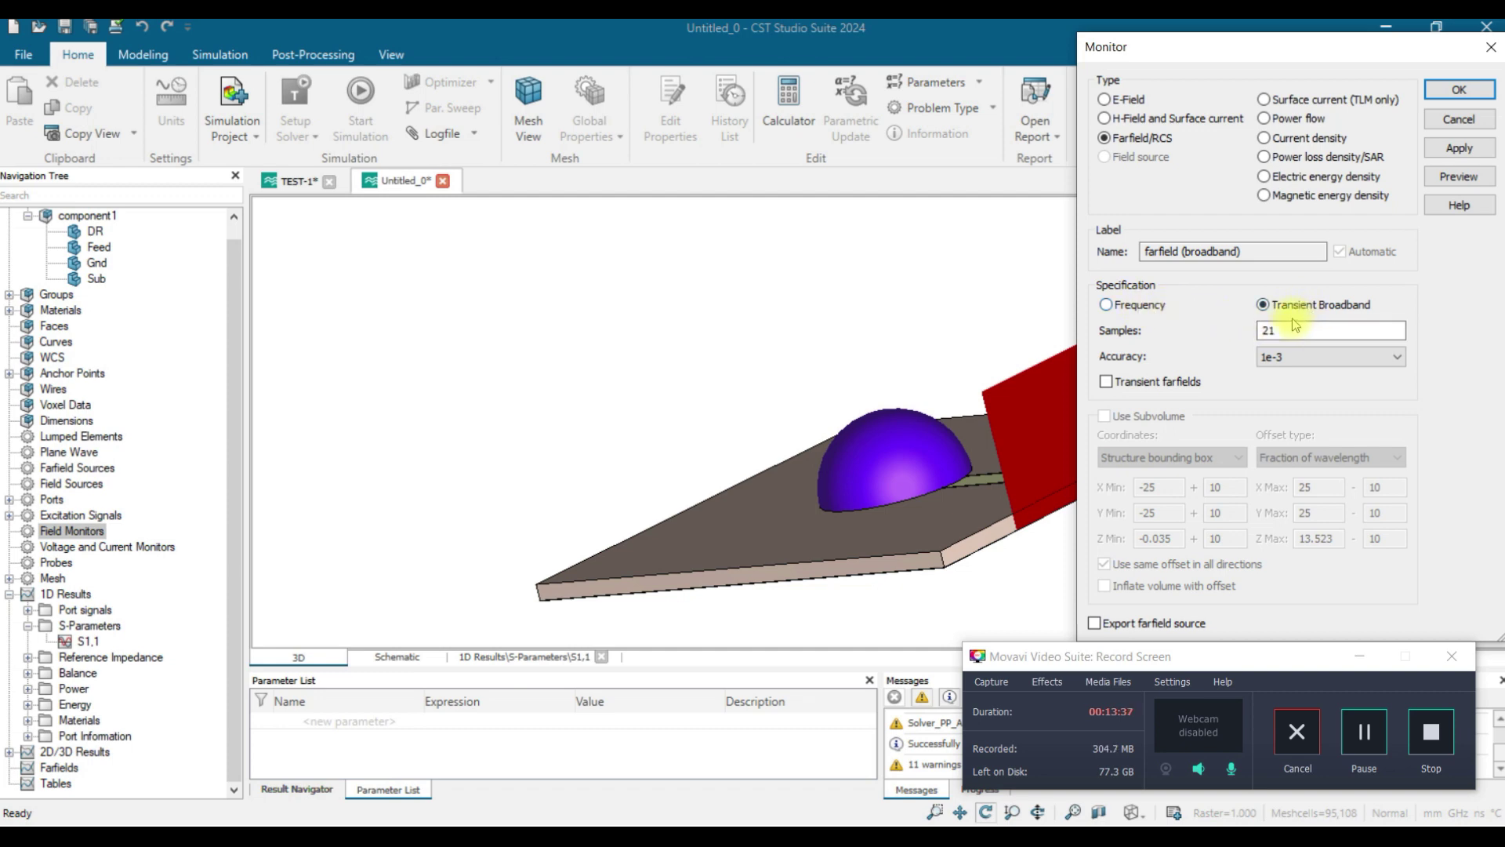
left_click(1108, 305)
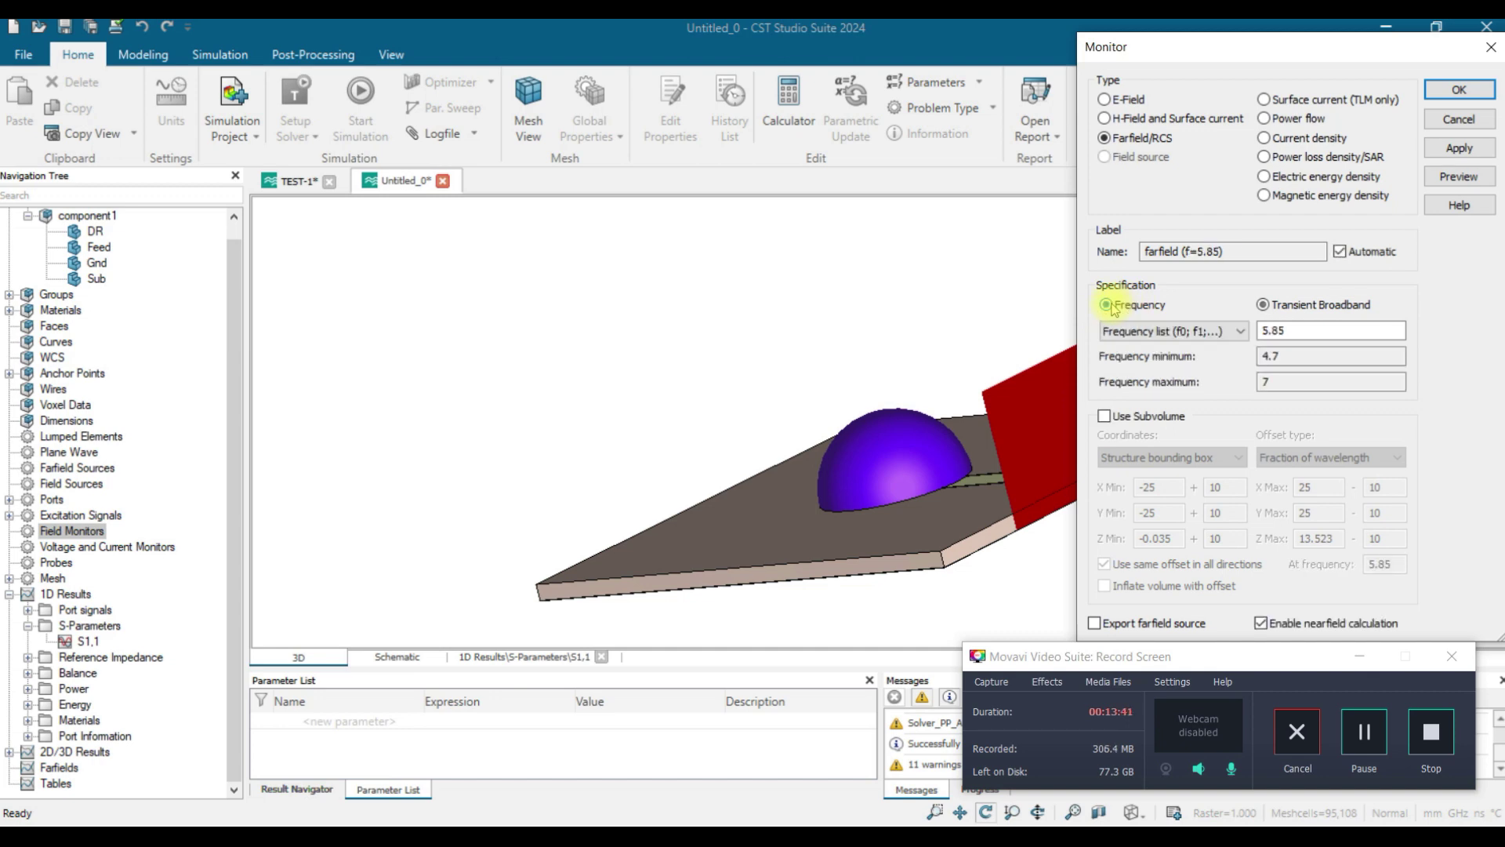
Step: Set the farfield monitor's frequency to 5.9 GHz and create the monitor
left_click(1319, 330)
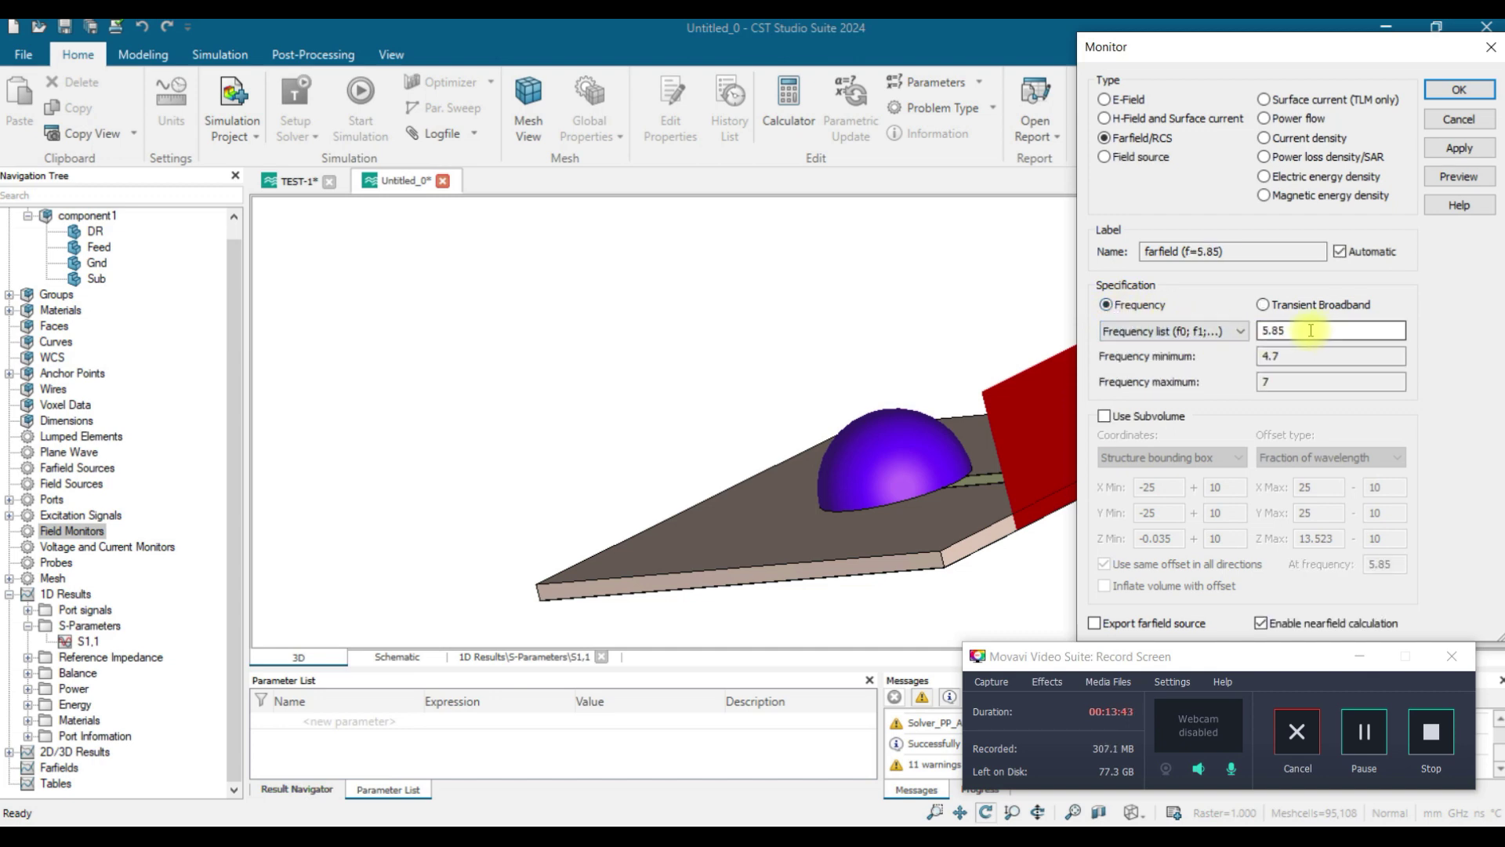
key("BackSpace")
key("BackSpace")
key("BackSpace")
key("BackSpace")
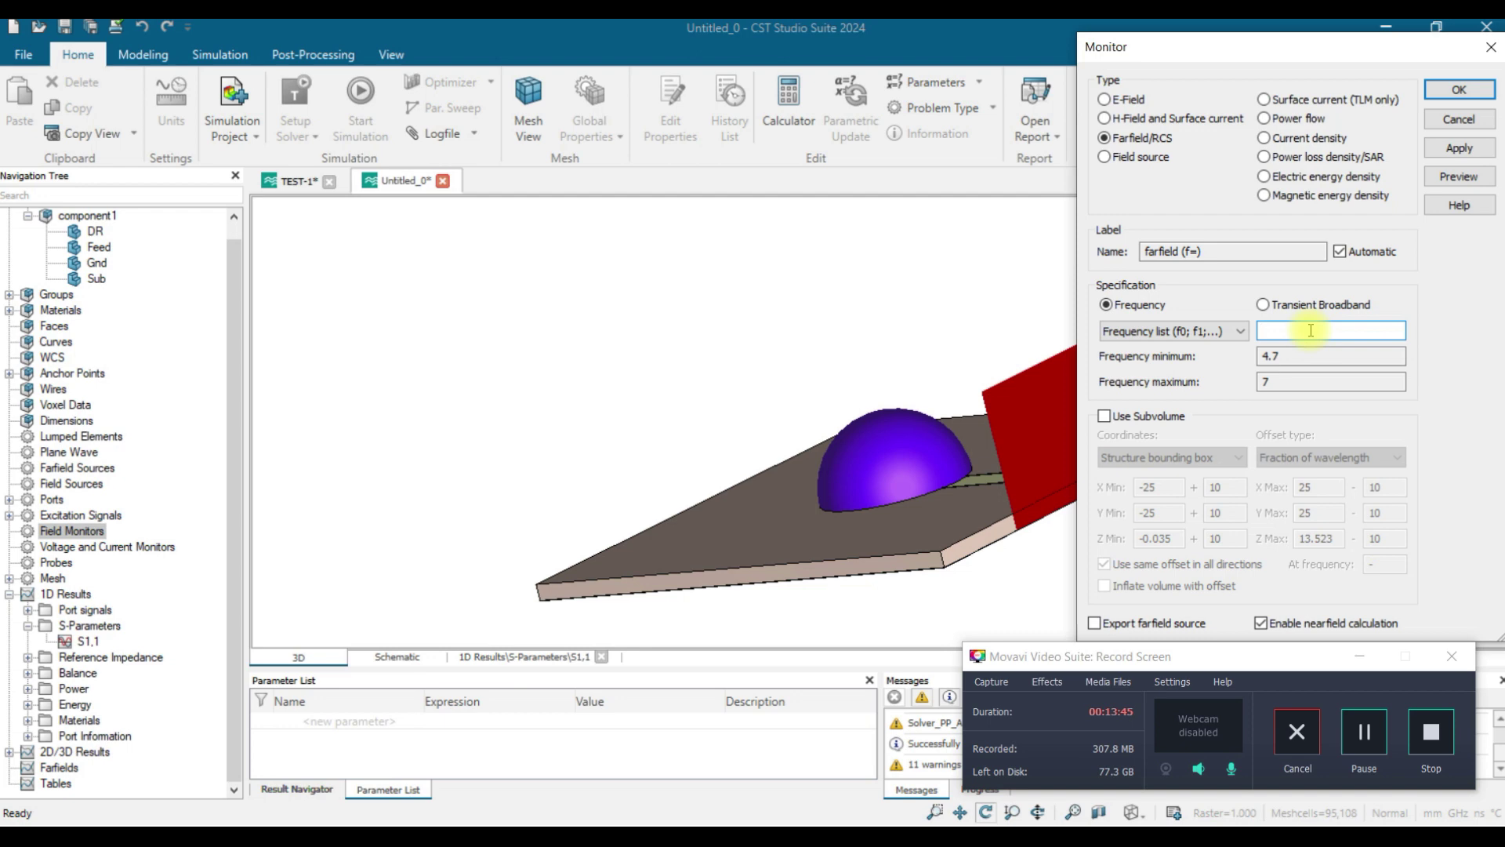
type("5.9")
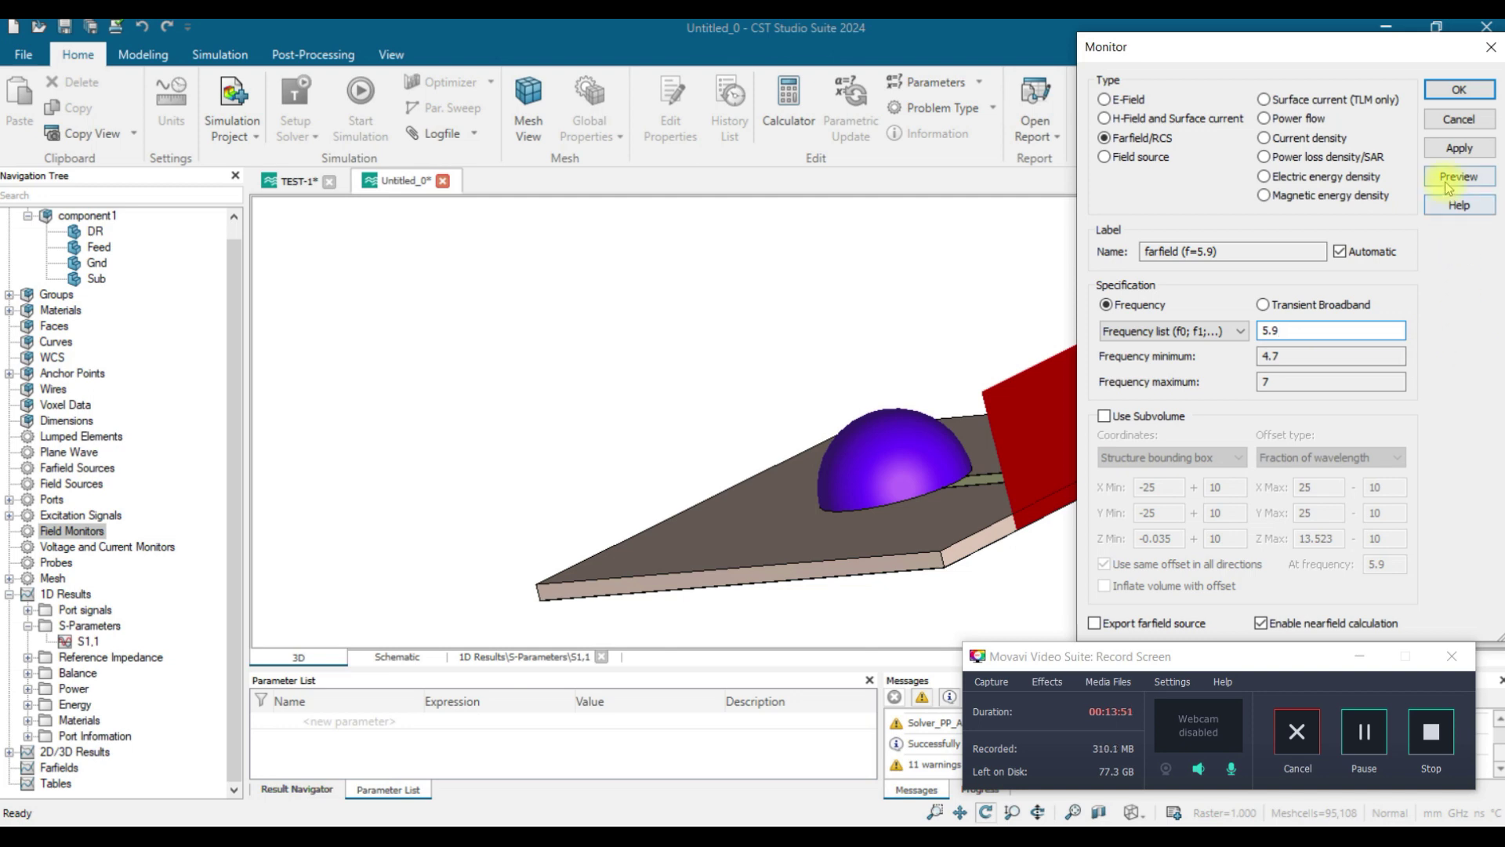
left_click(1459, 152)
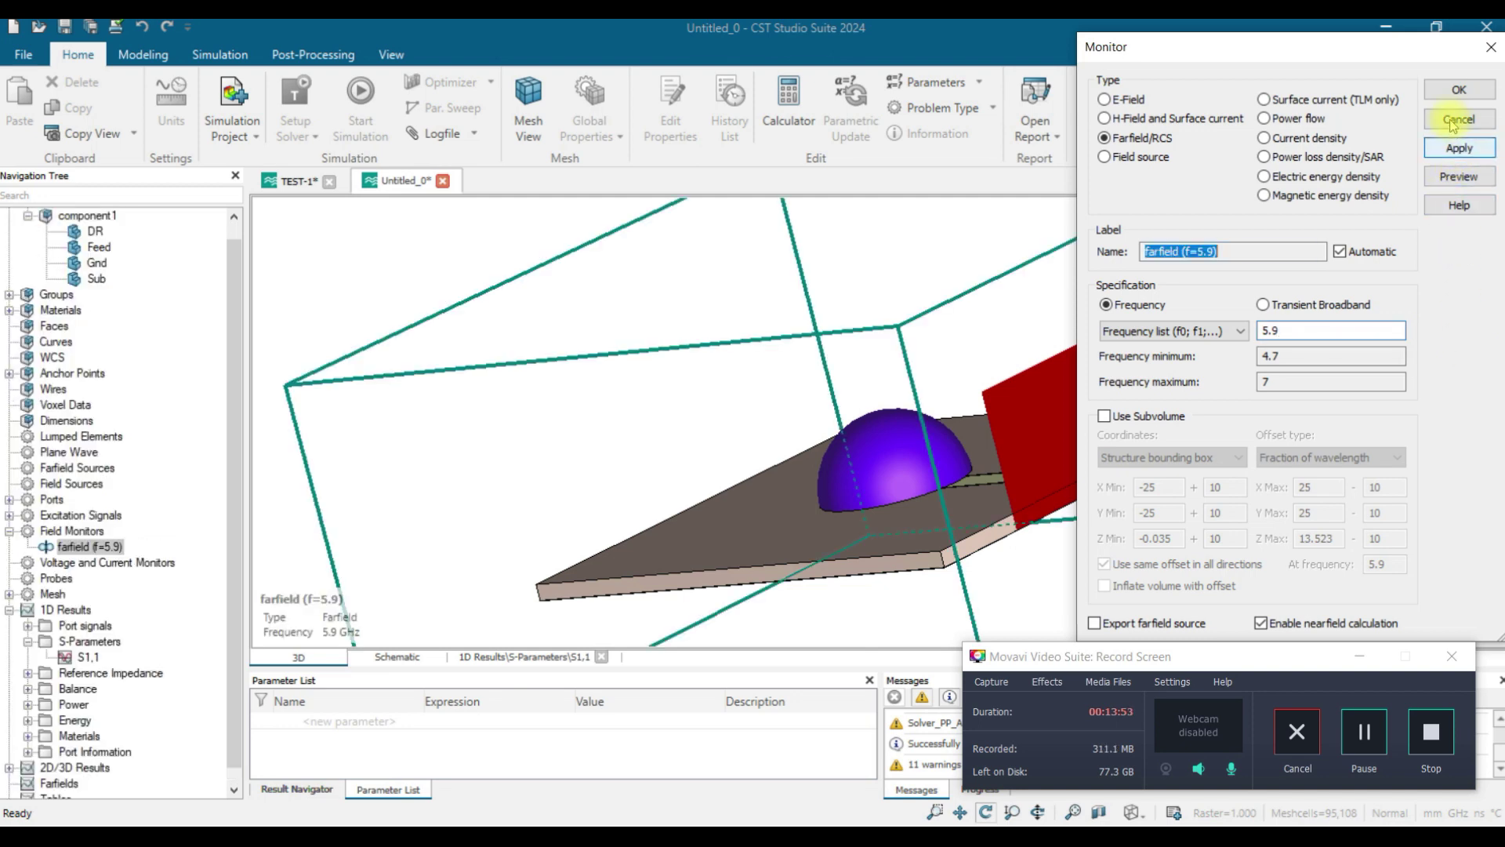
left_click(1450, 93)
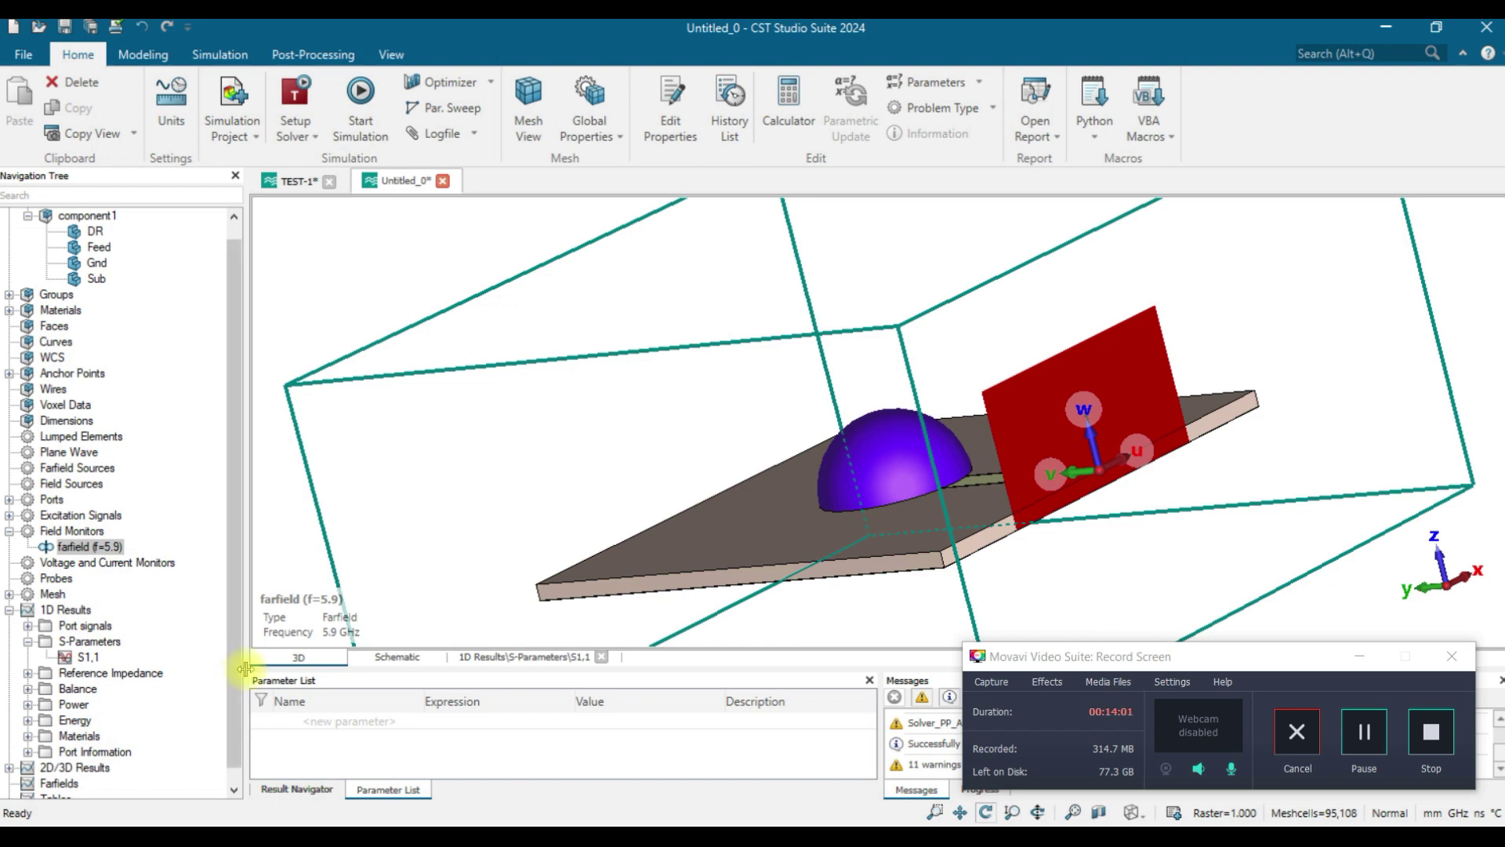
Step: Run the time domain solver again for all ports and modes with the farfield monitor in place, leaving its parameters at their defaults
left_click_drag(238, 665, 238, 679)
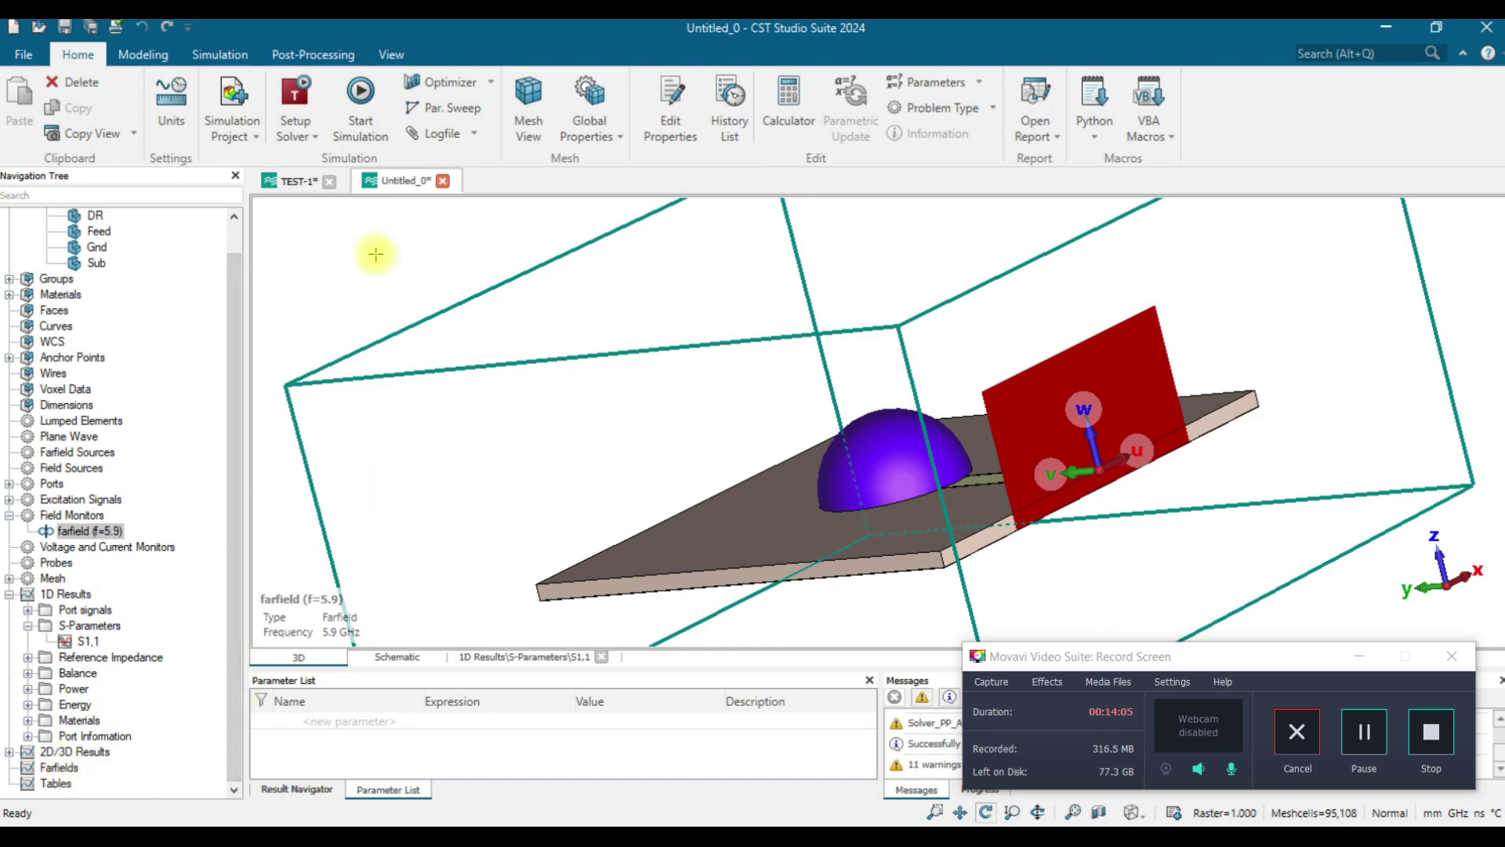
left_click(302, 108)
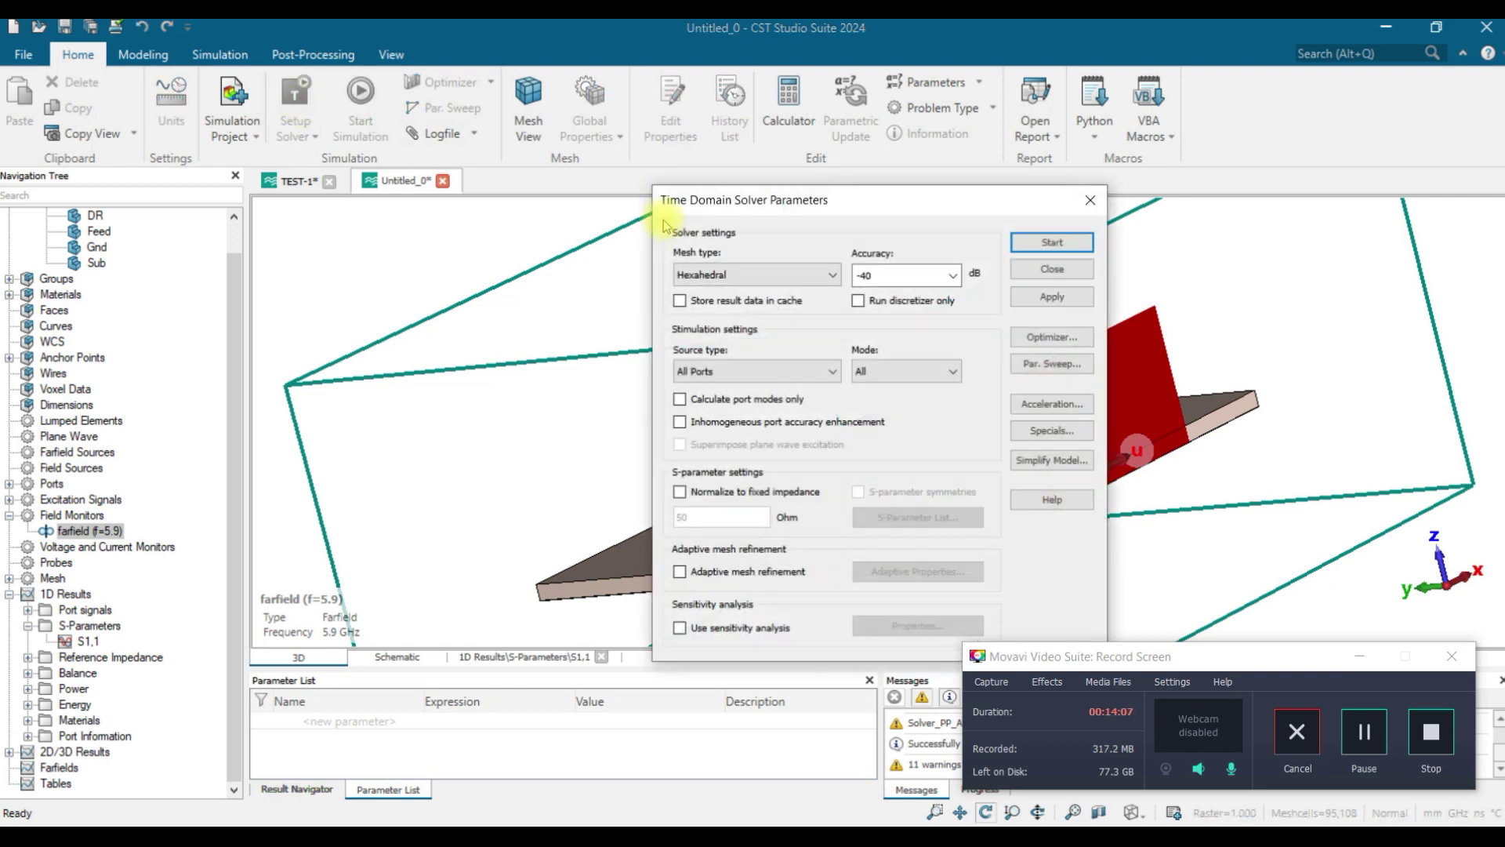
left_click(1042, 245)
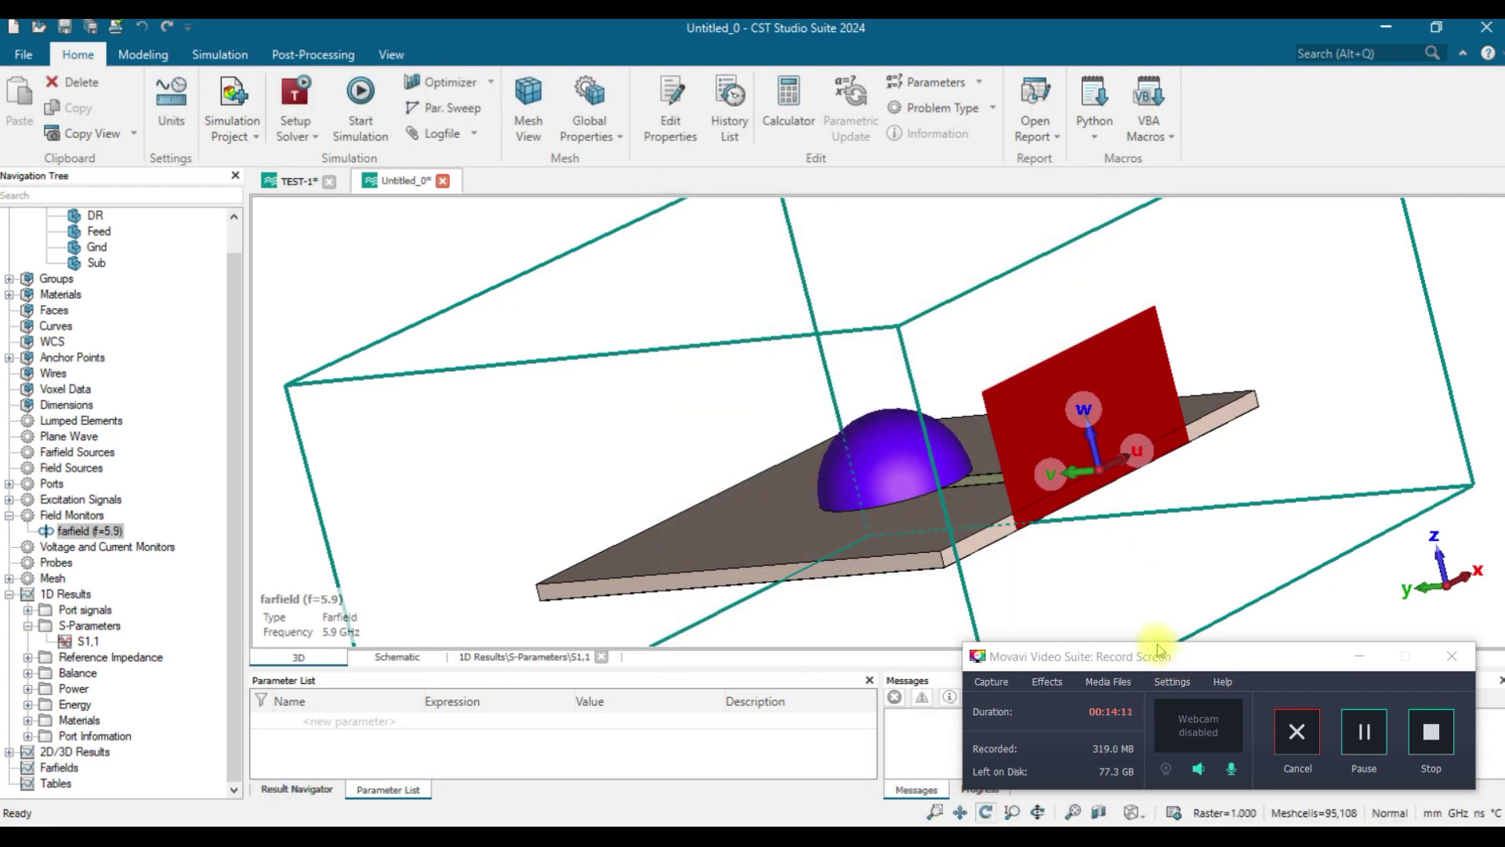
left_click_drag(1171, 657, 508, 653)
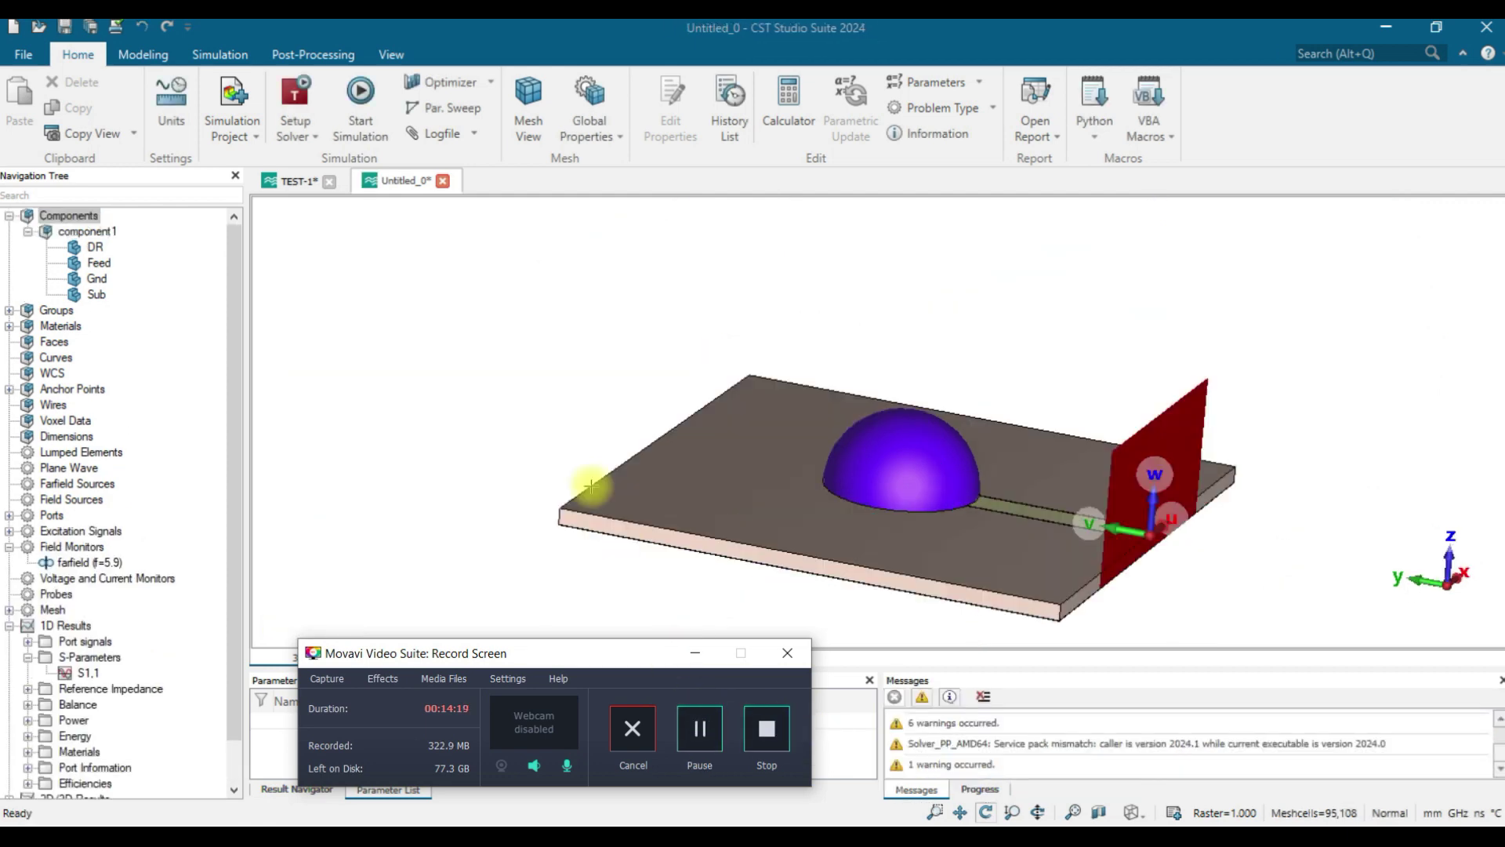
Step: Display the 5.9 GHz farfield result as a 3D directivity pattern and examine it over the antenna
left_click_drag(233, 500, 234, 625)
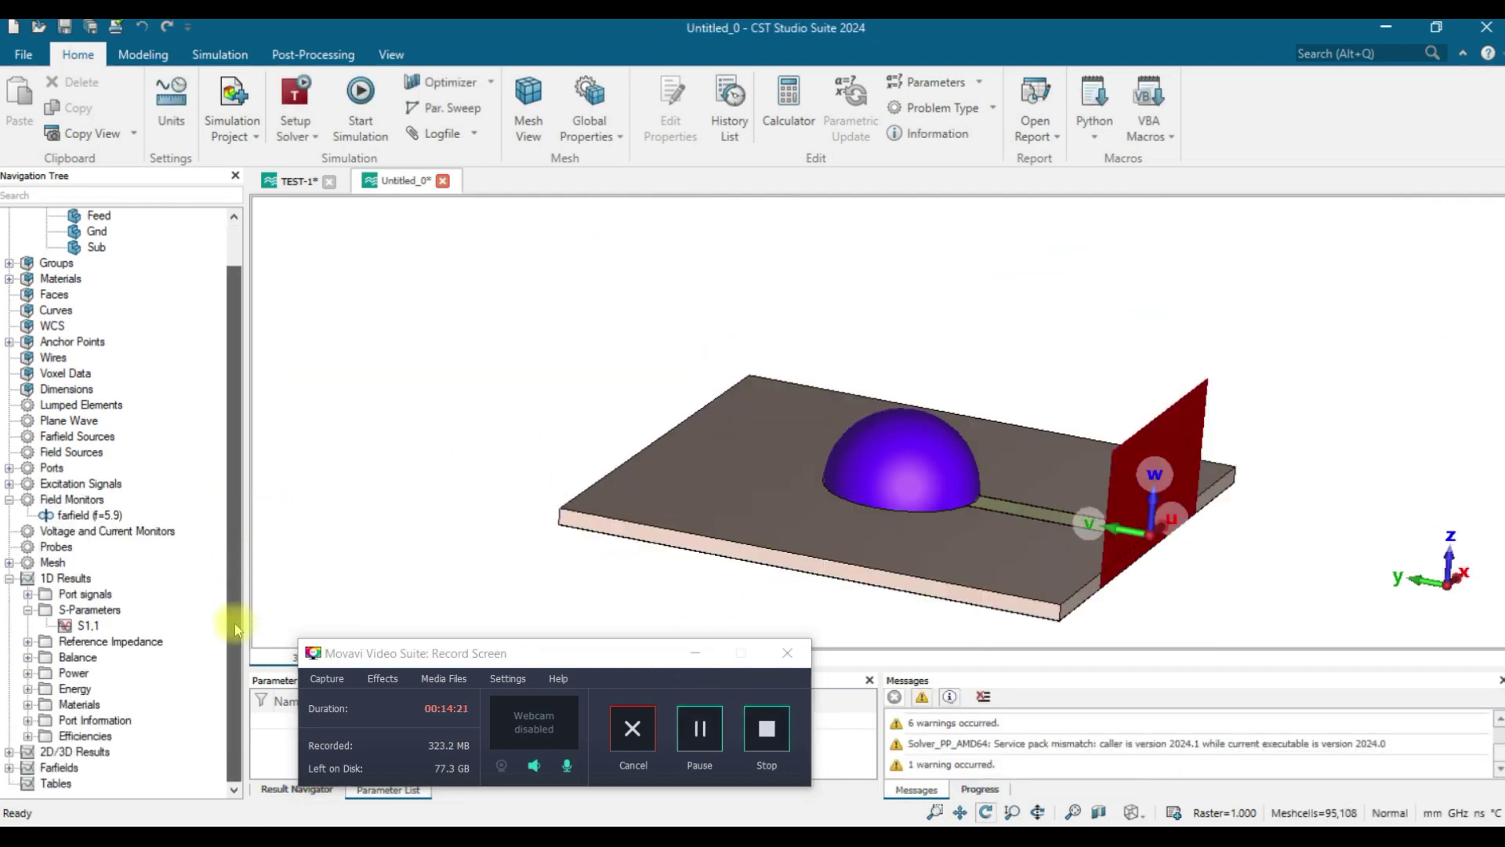
left_click(8, 767)
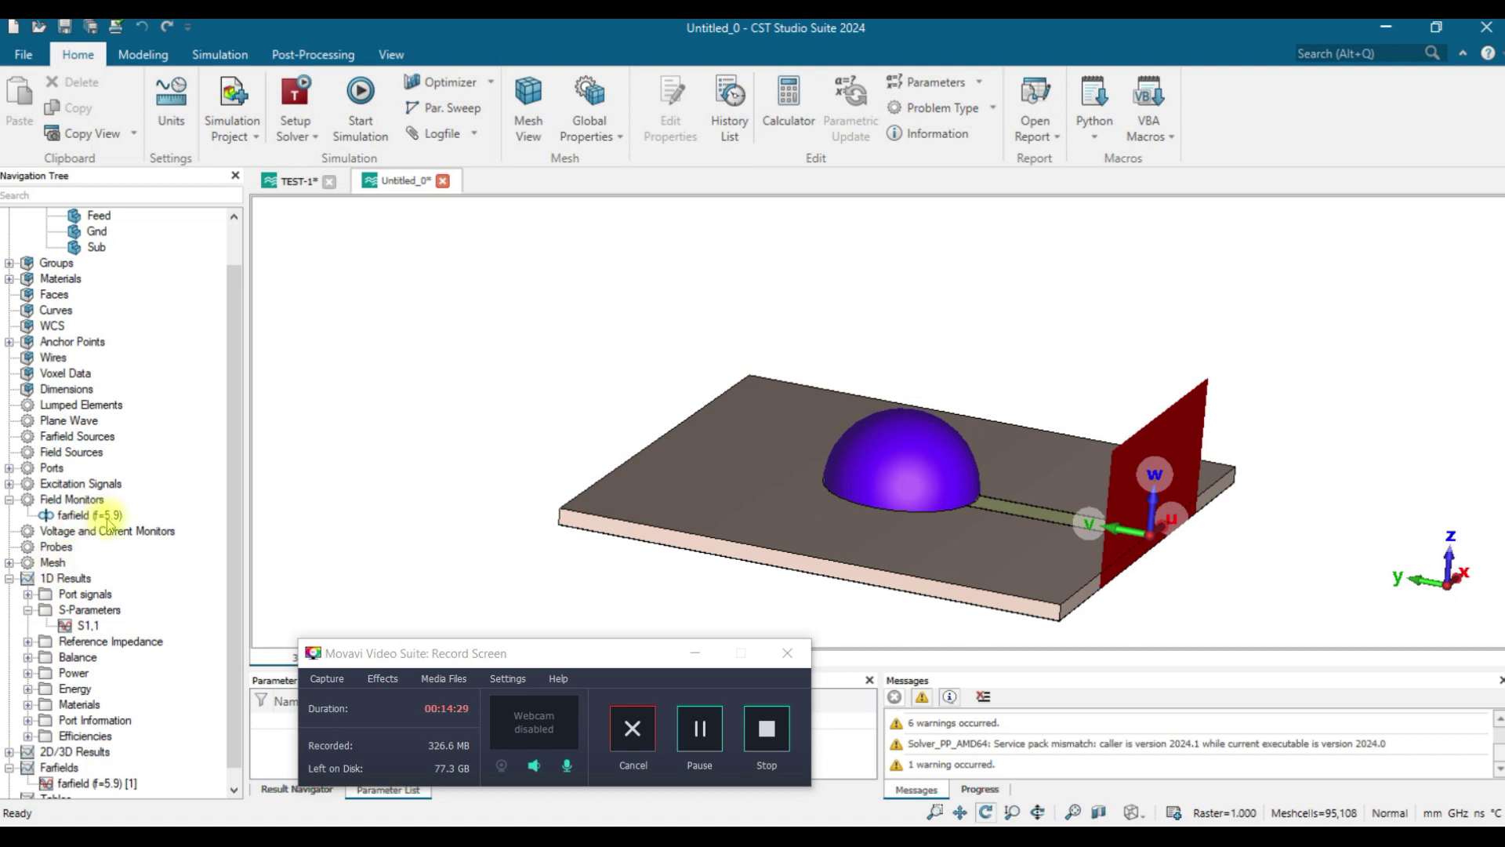
left_click(91, 783)
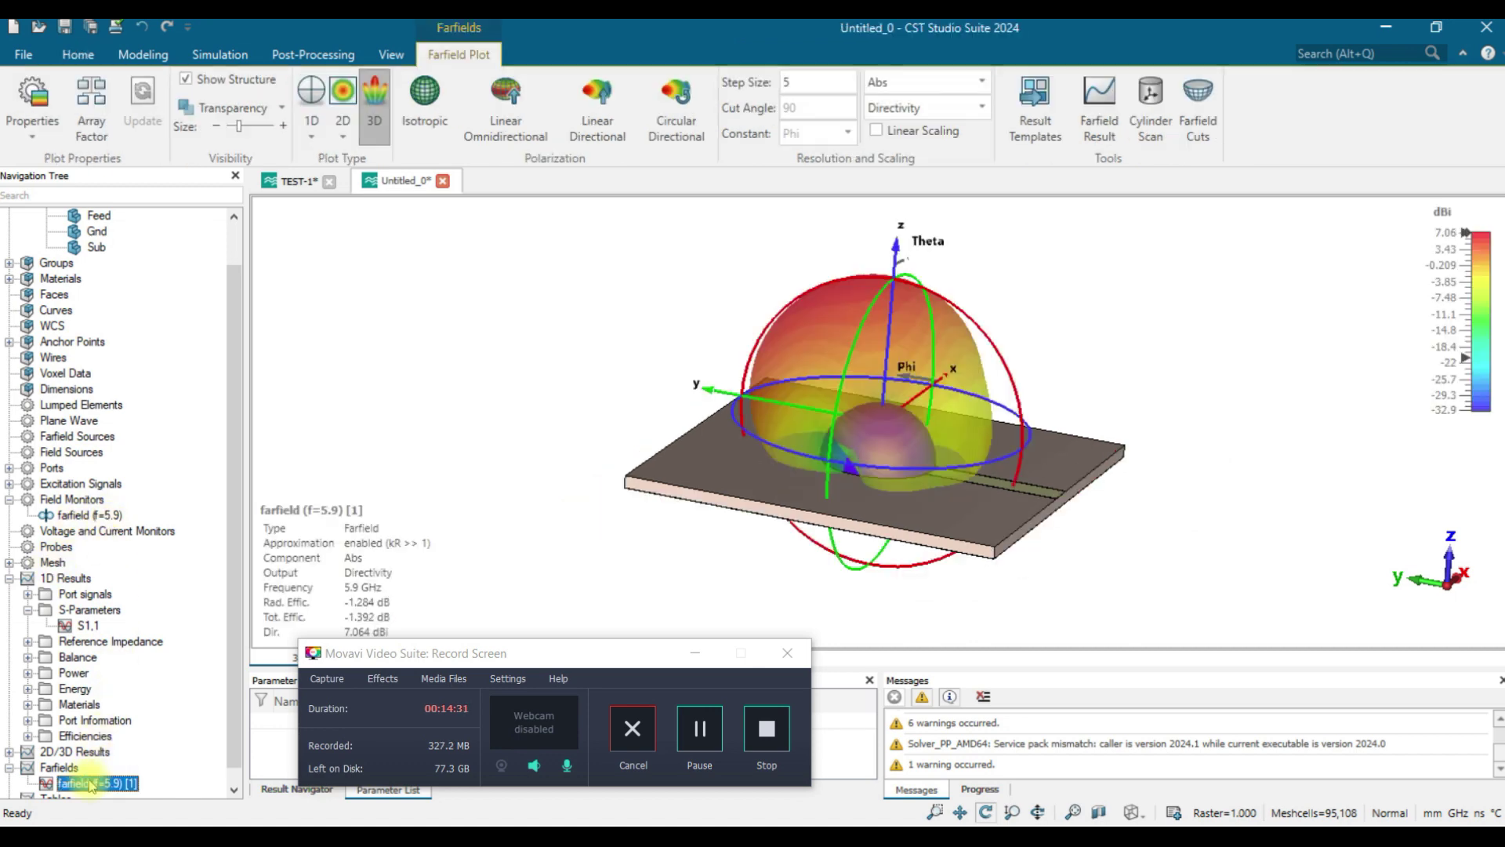
left_click_drag(716, 312, 903, 367)
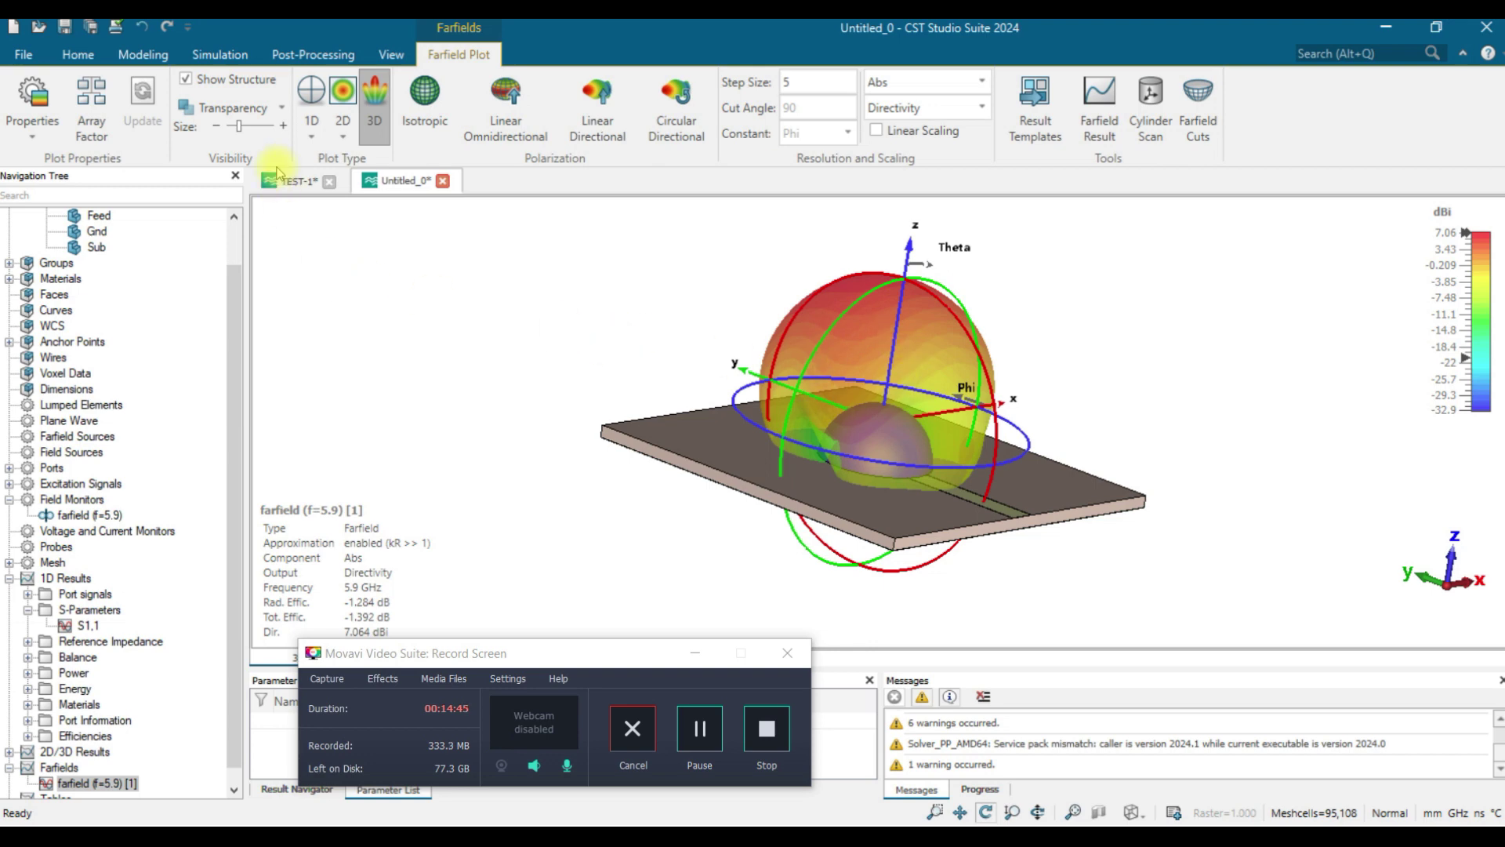
Step: Enlarge the 3D farfield plot relative to the antenna, and shrink it back to its original size
left_click(283, 126)
left_click(282, 126)
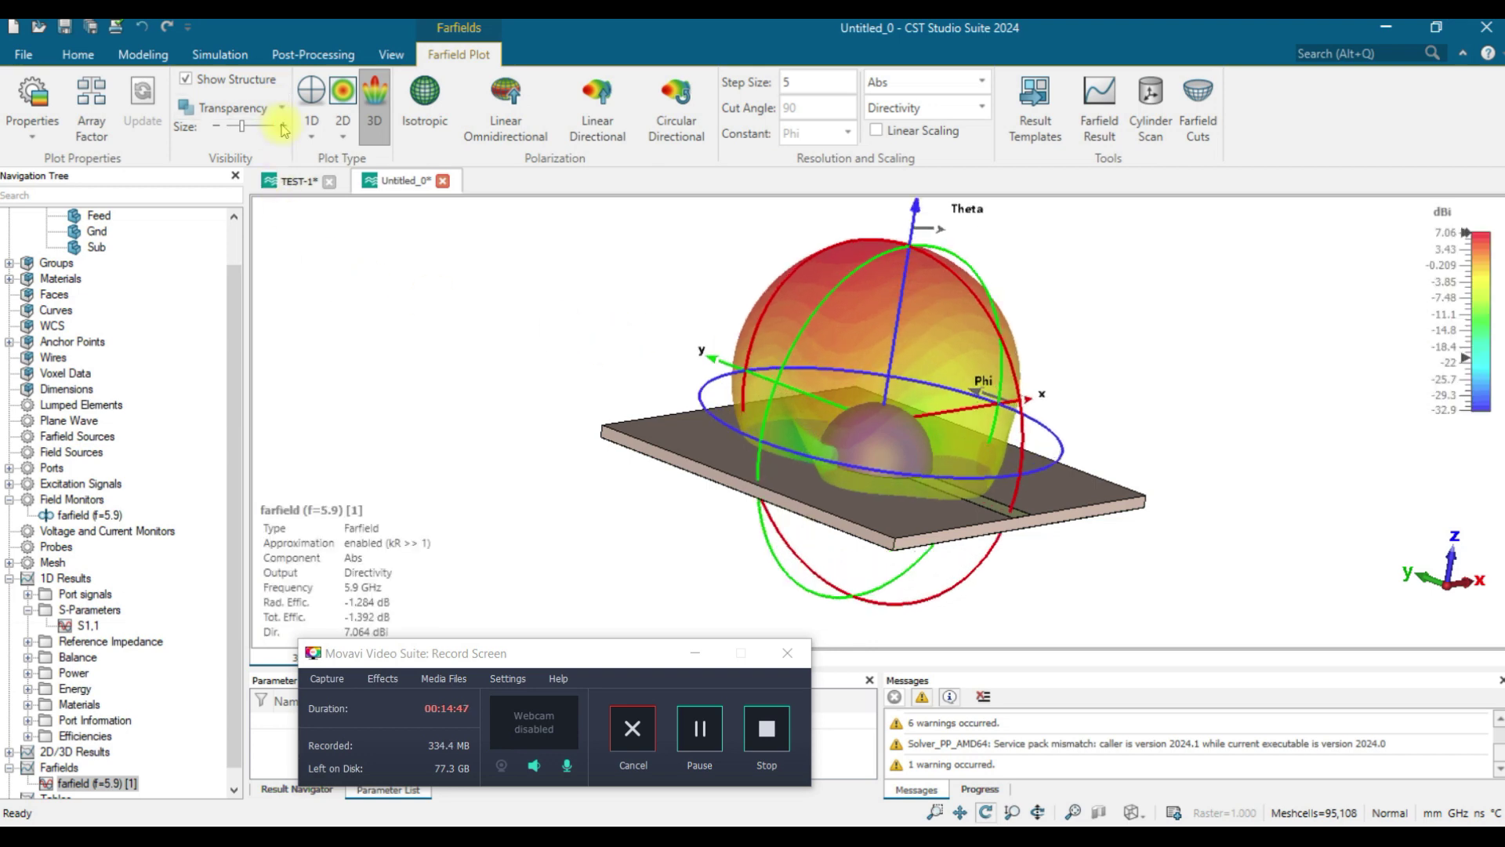
left_click(283, 125)
left_click(283, 125)
left_click(283, 126)
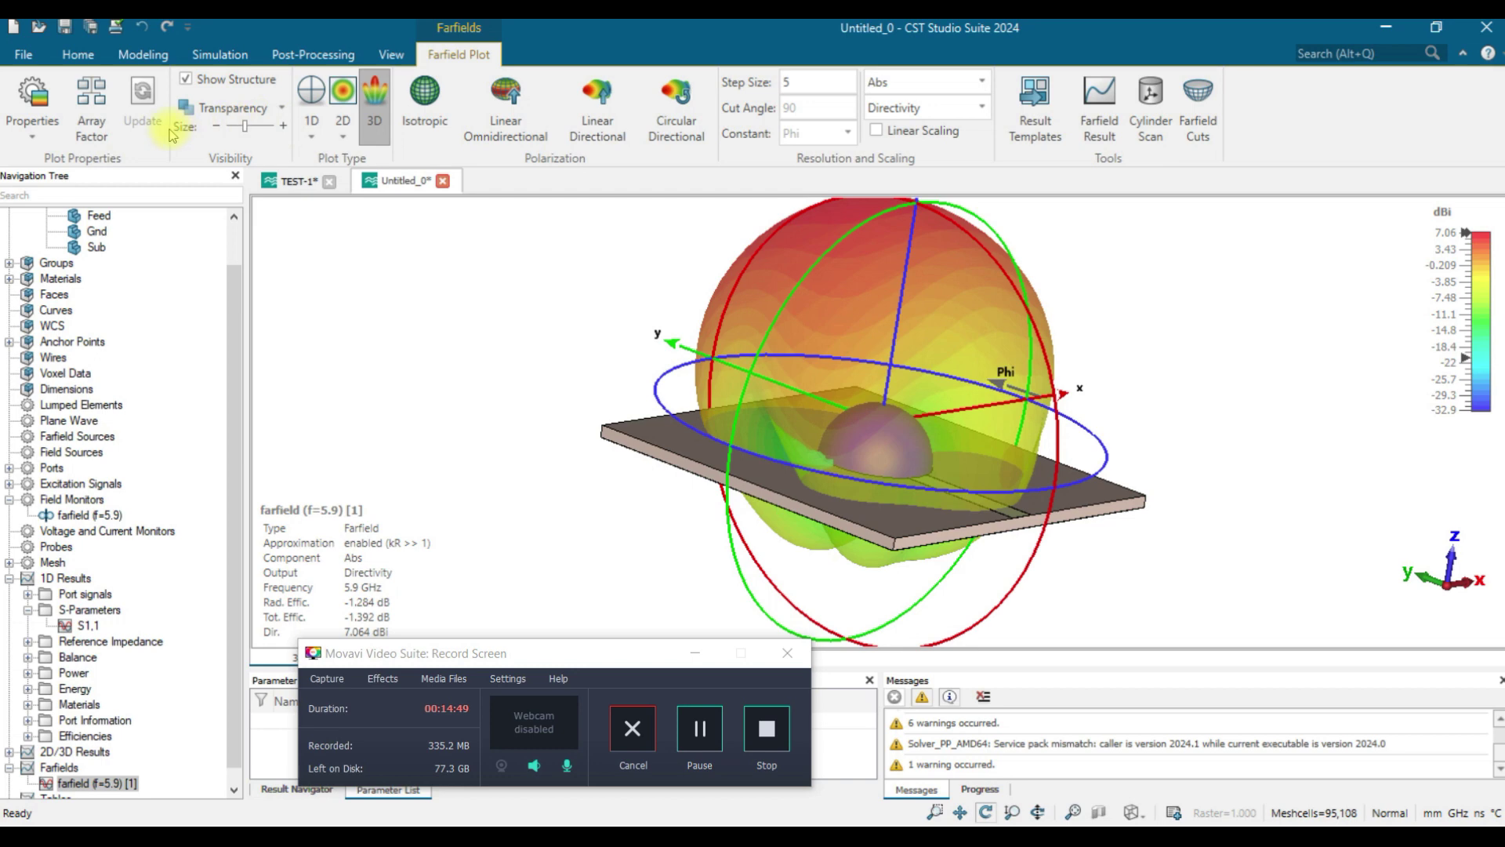
left_click(216, 126)
left_click(216, 126)
left_click(215, 125)
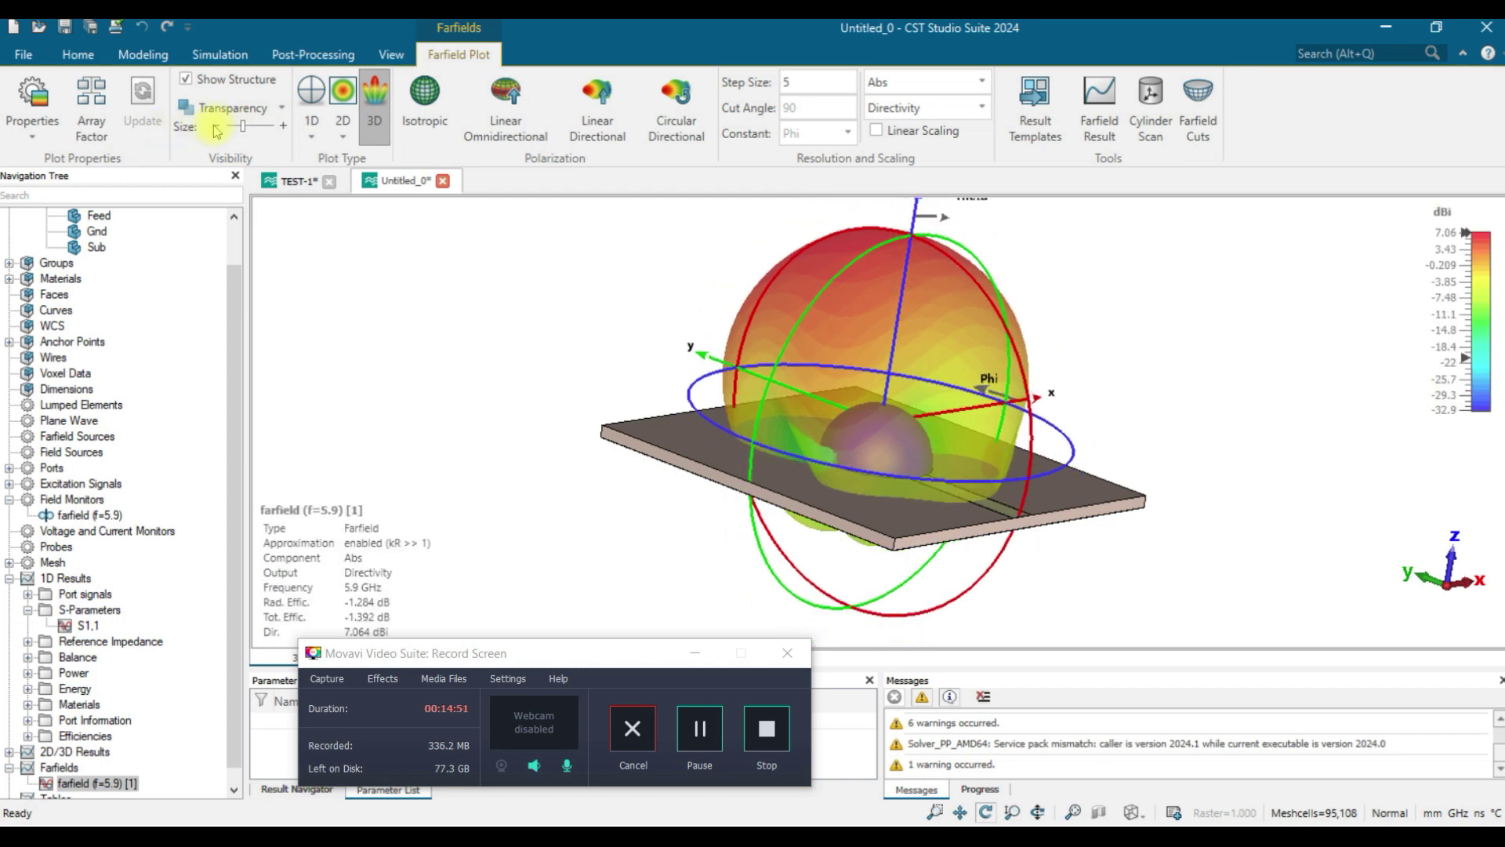
left_click(216, 127)
left_click(217, 127)
left_click(217, 127)
left_click(217, 127)
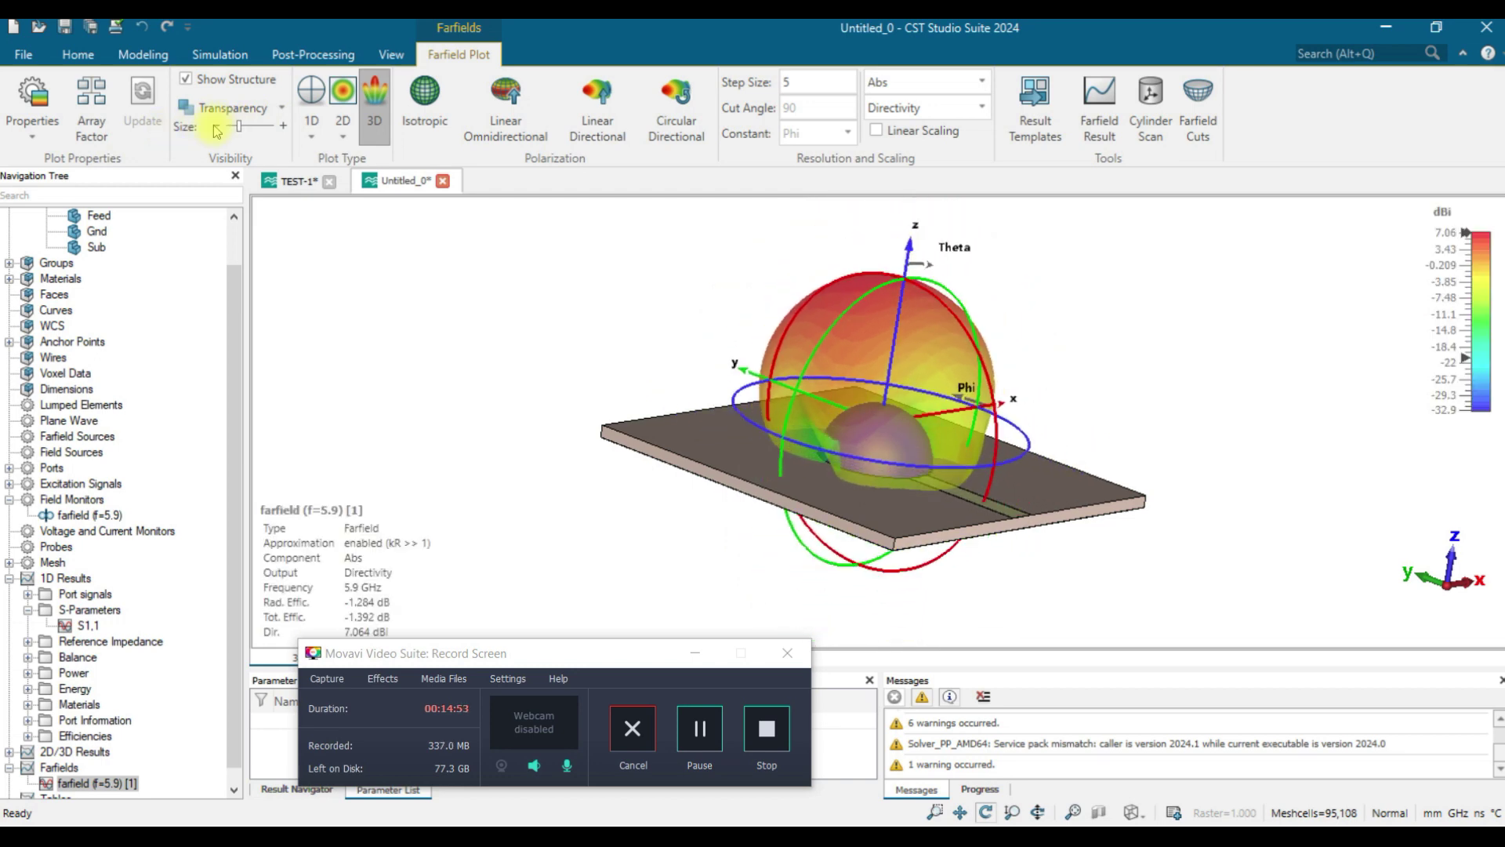
Step: Make the structure transparent together with the farfield pattern and examine the radiation pattern from other angles
left_click(281, 107)
left_click(280, 134)
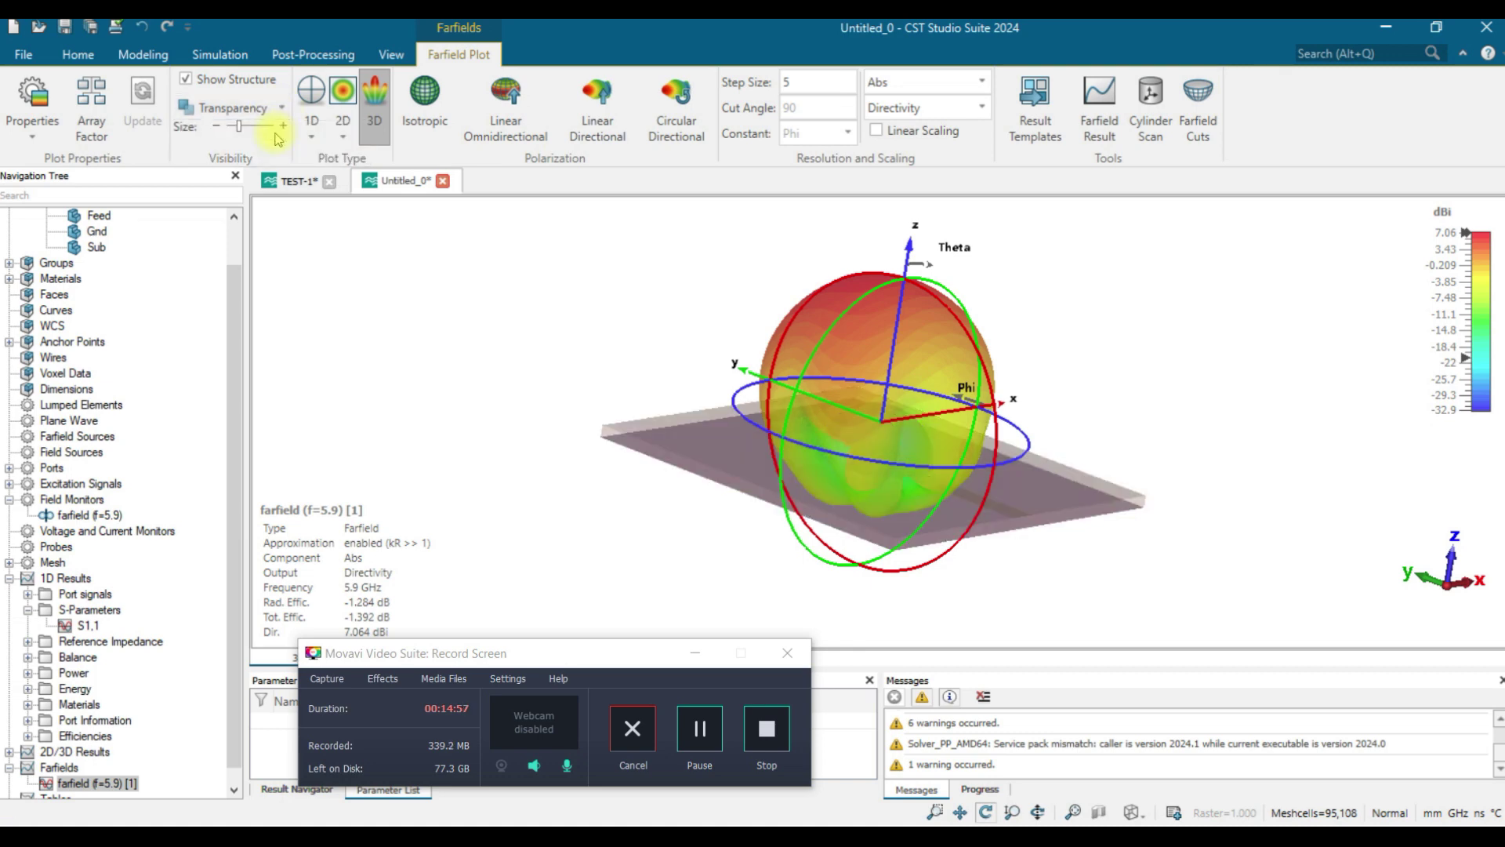
left_click(281, 107)
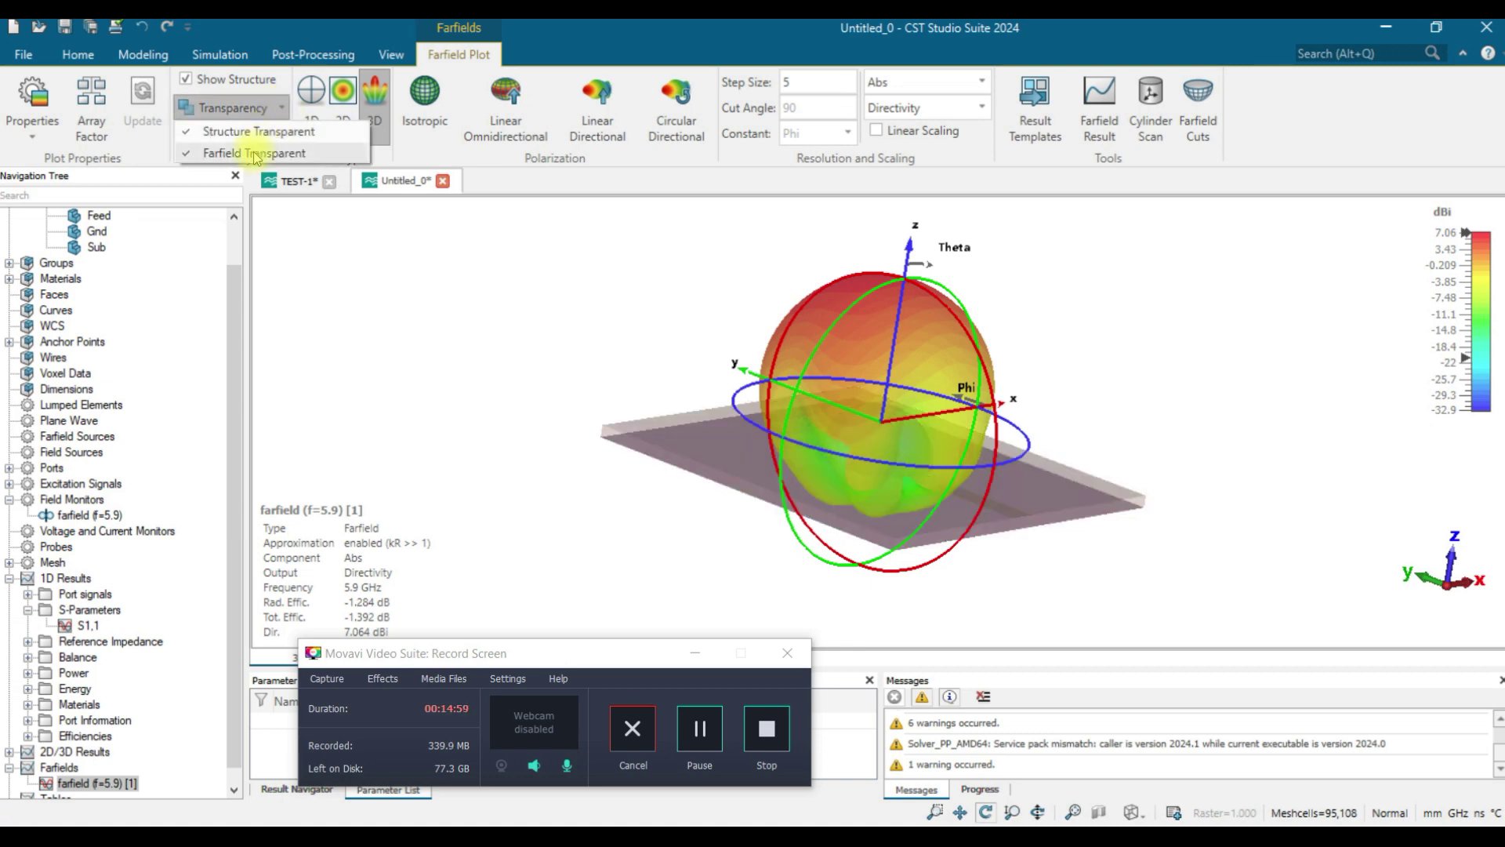
left_click(254, 150)
left_click(282, 107)
left_click(254, 153)
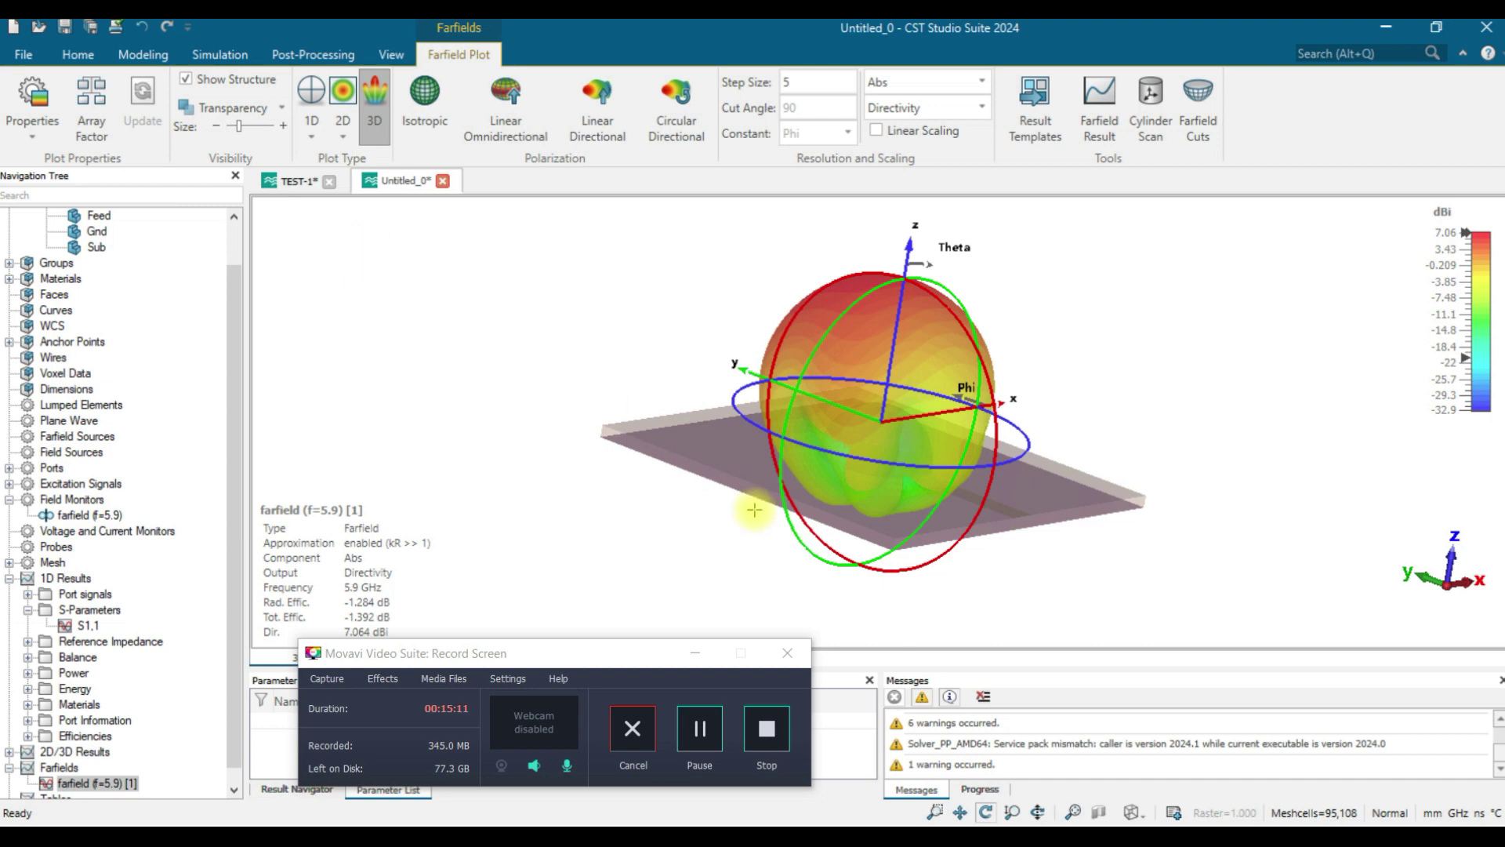
left_click_drag(779, 462, 757, 486)
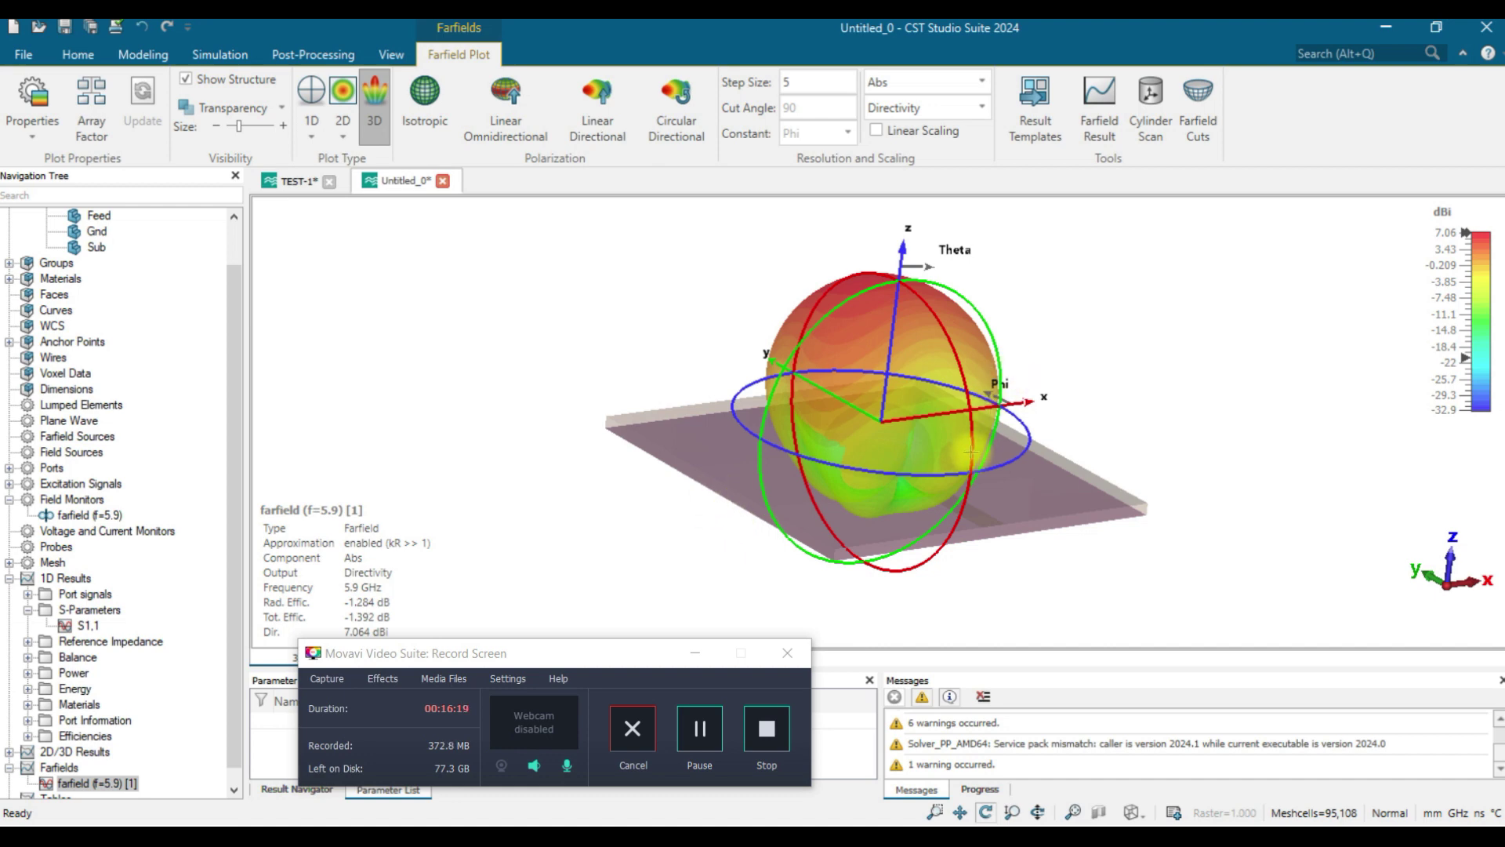
left_click_drag(944, 454, 858, 370)
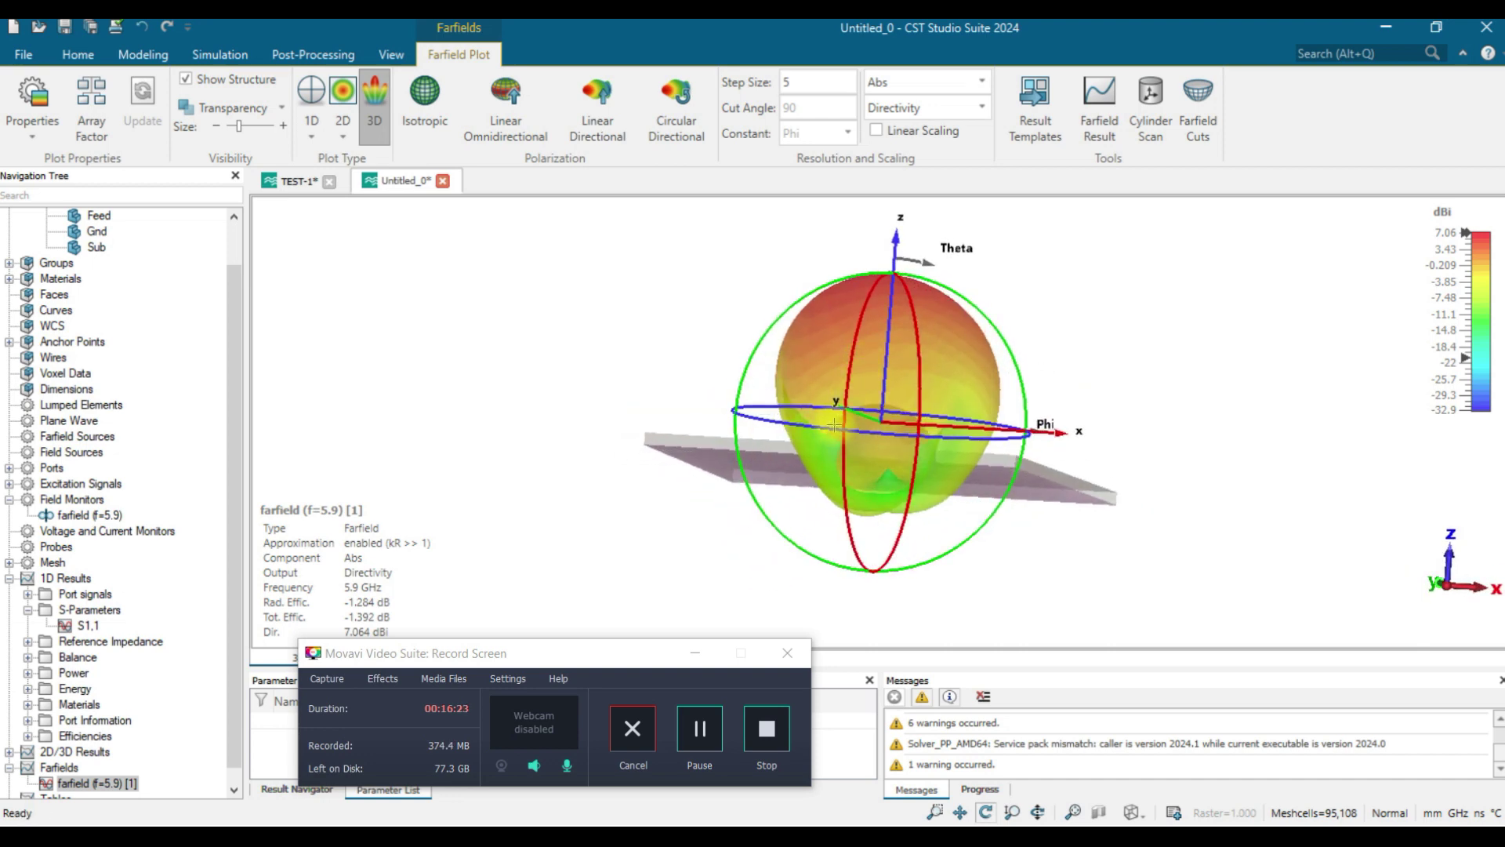